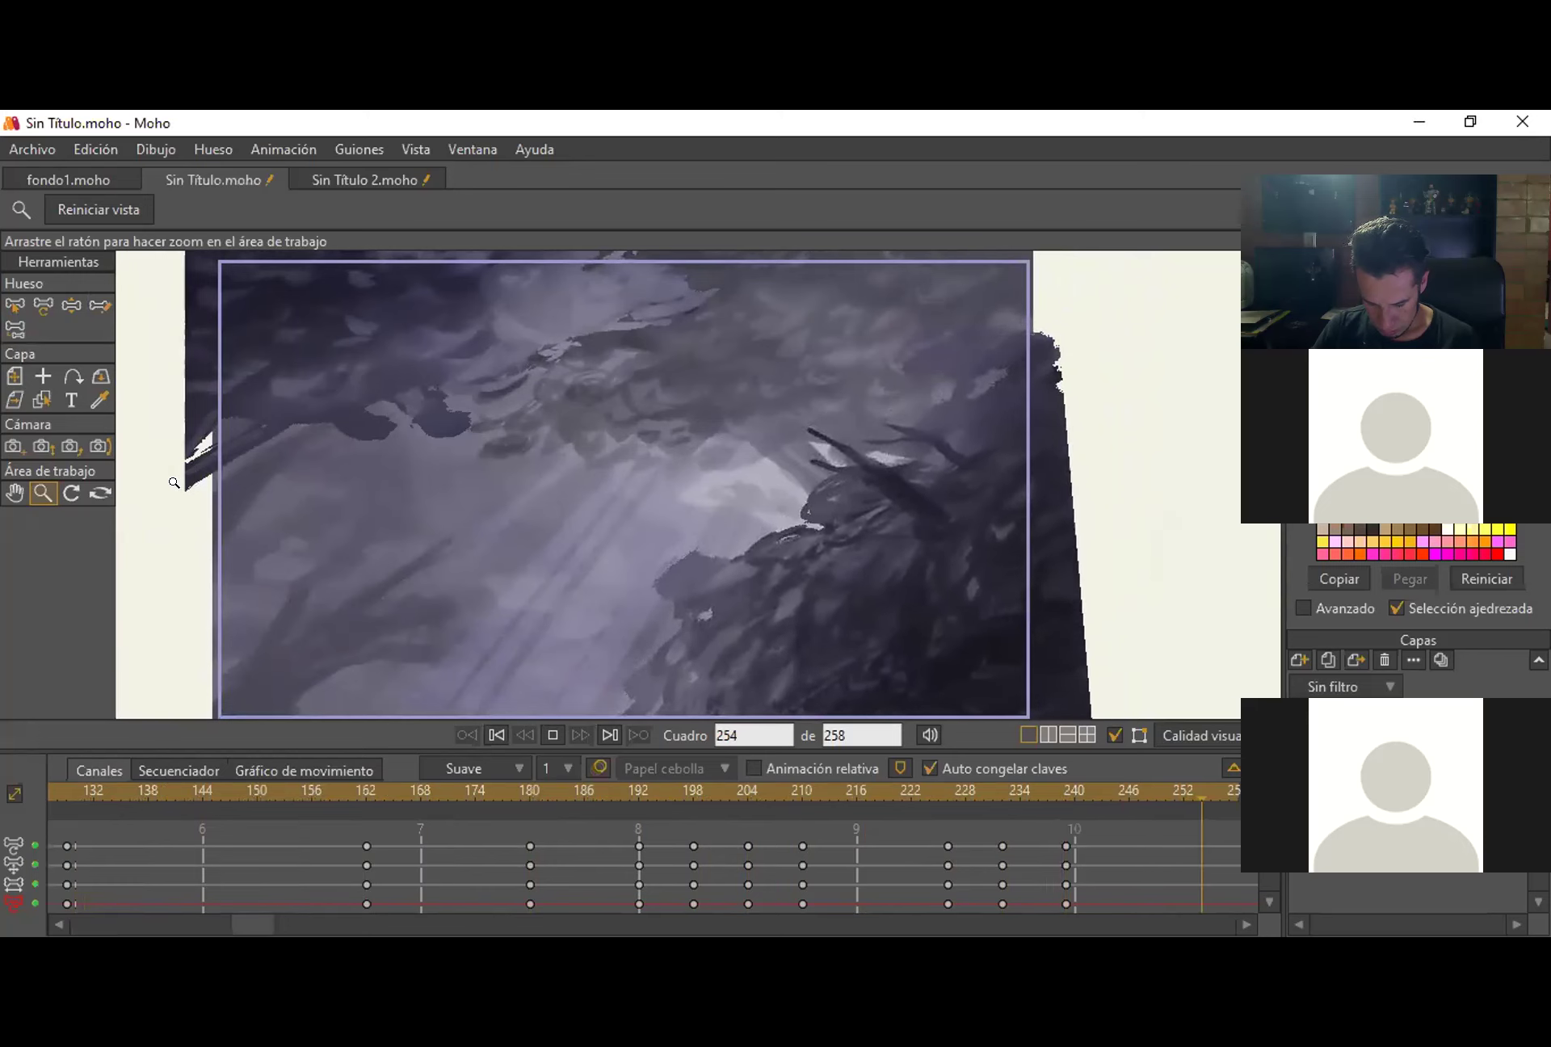
# Play back the treetop background animation in Sin Título.moho and return it to frame 0.
pyautogui.press('space')
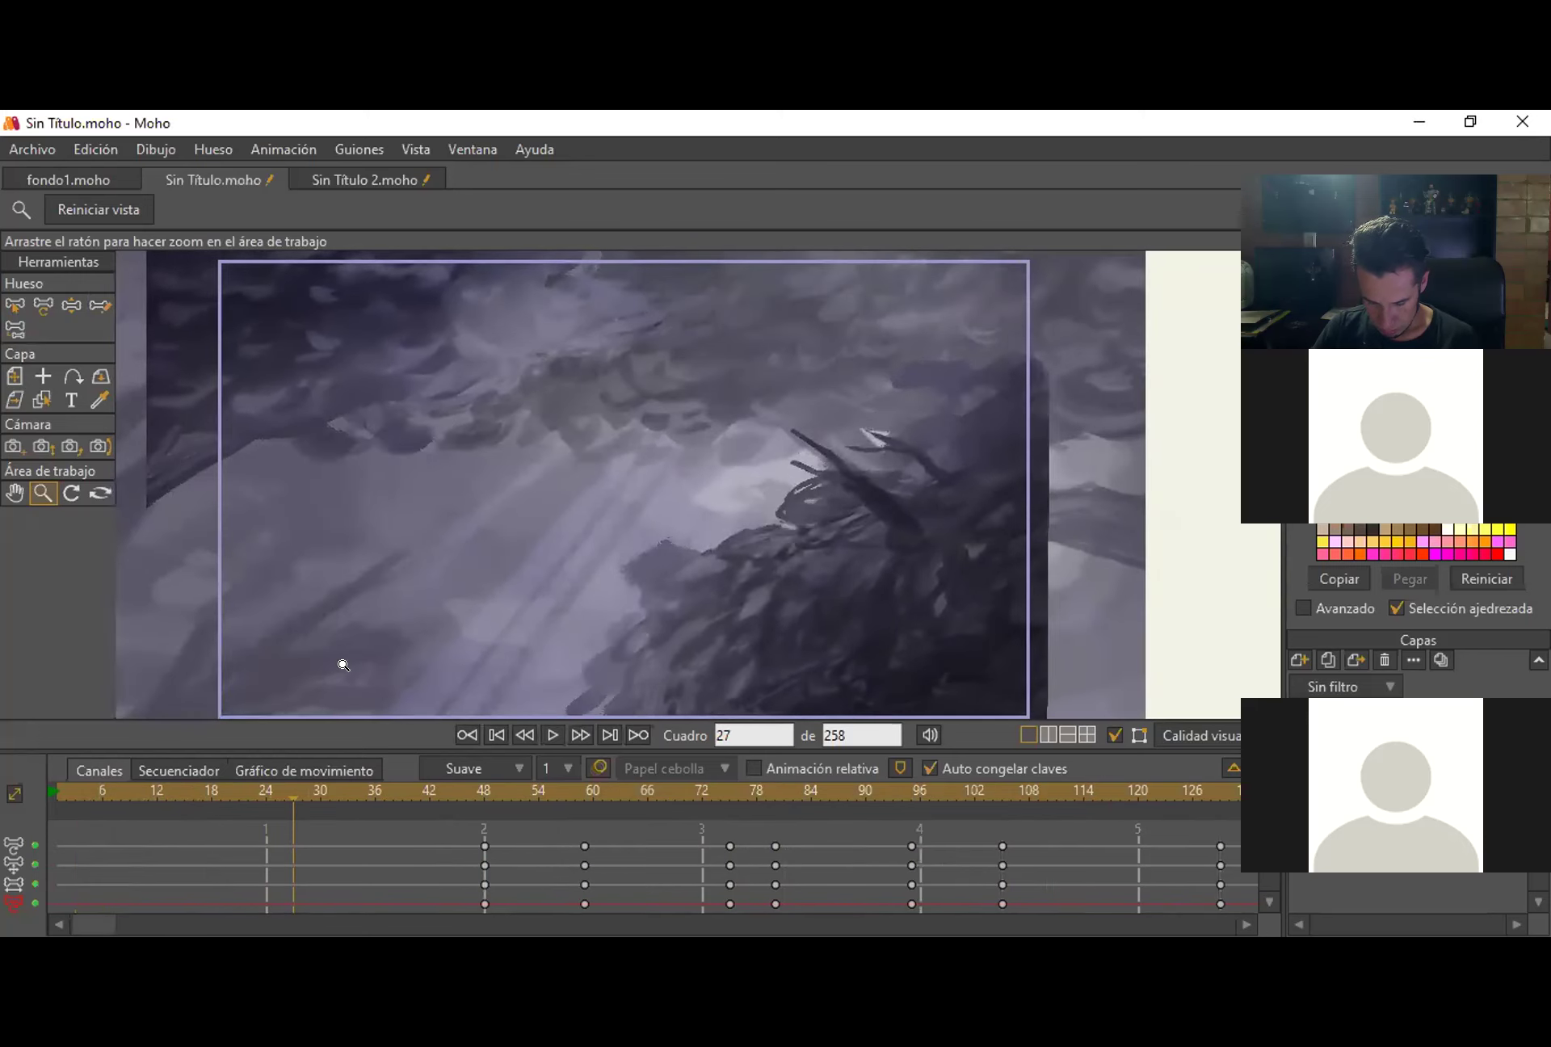
pyautogui.click(93, 790)
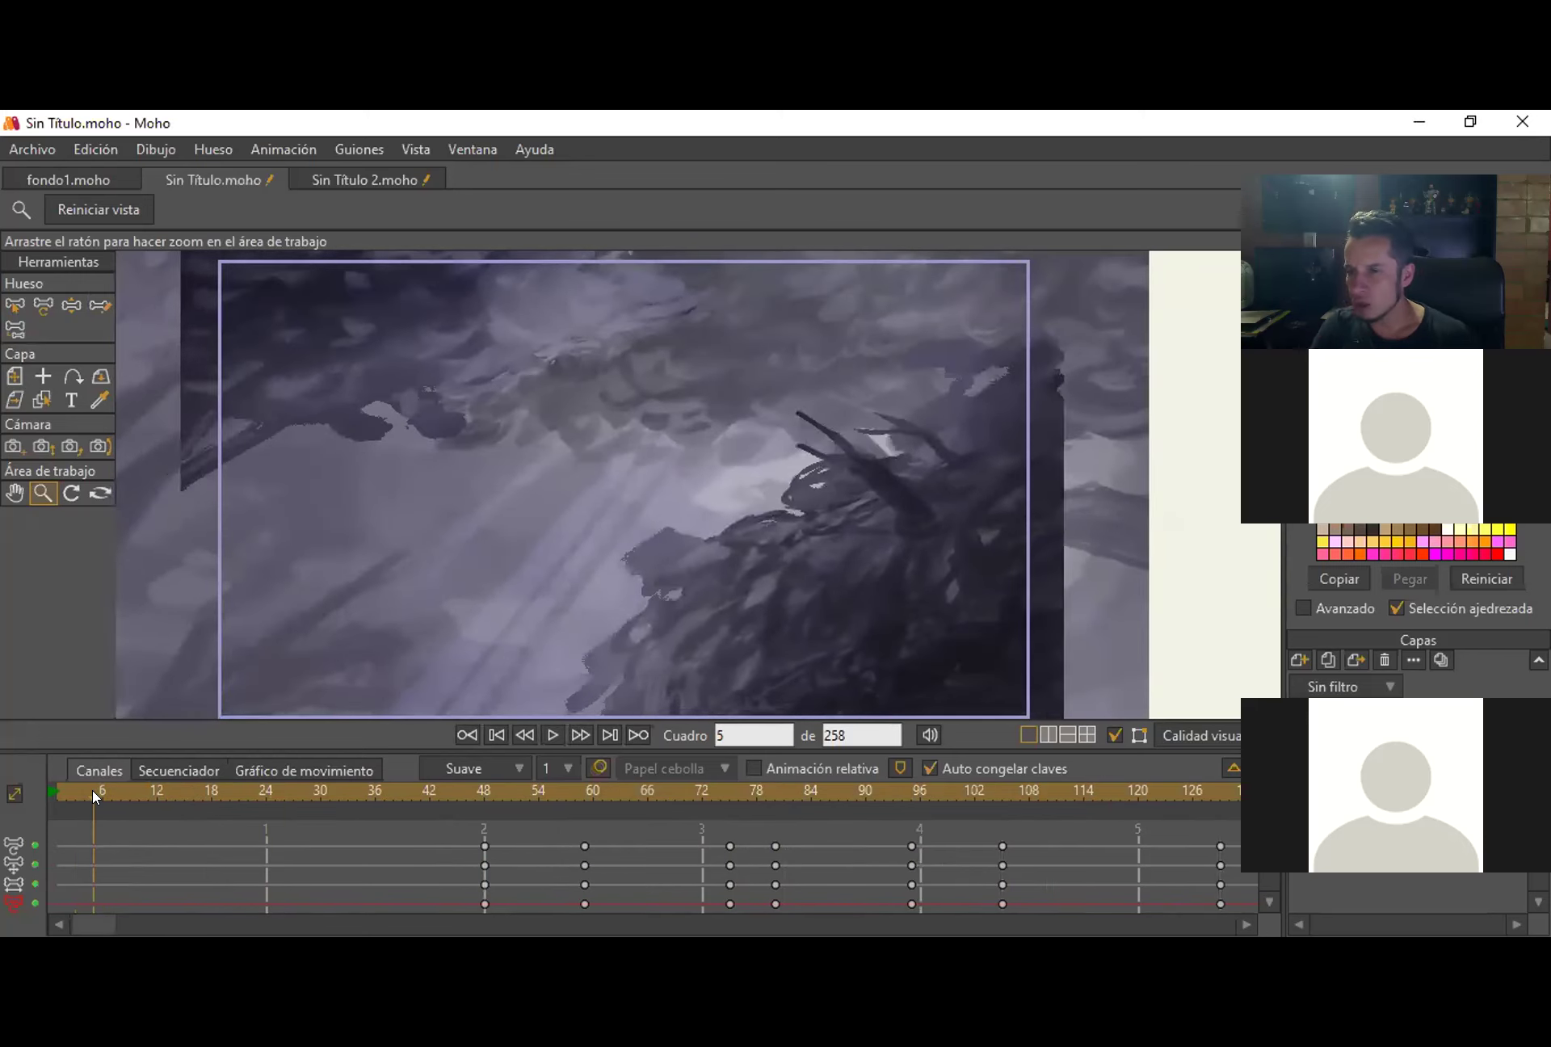
pyautogui.click(46, 792)
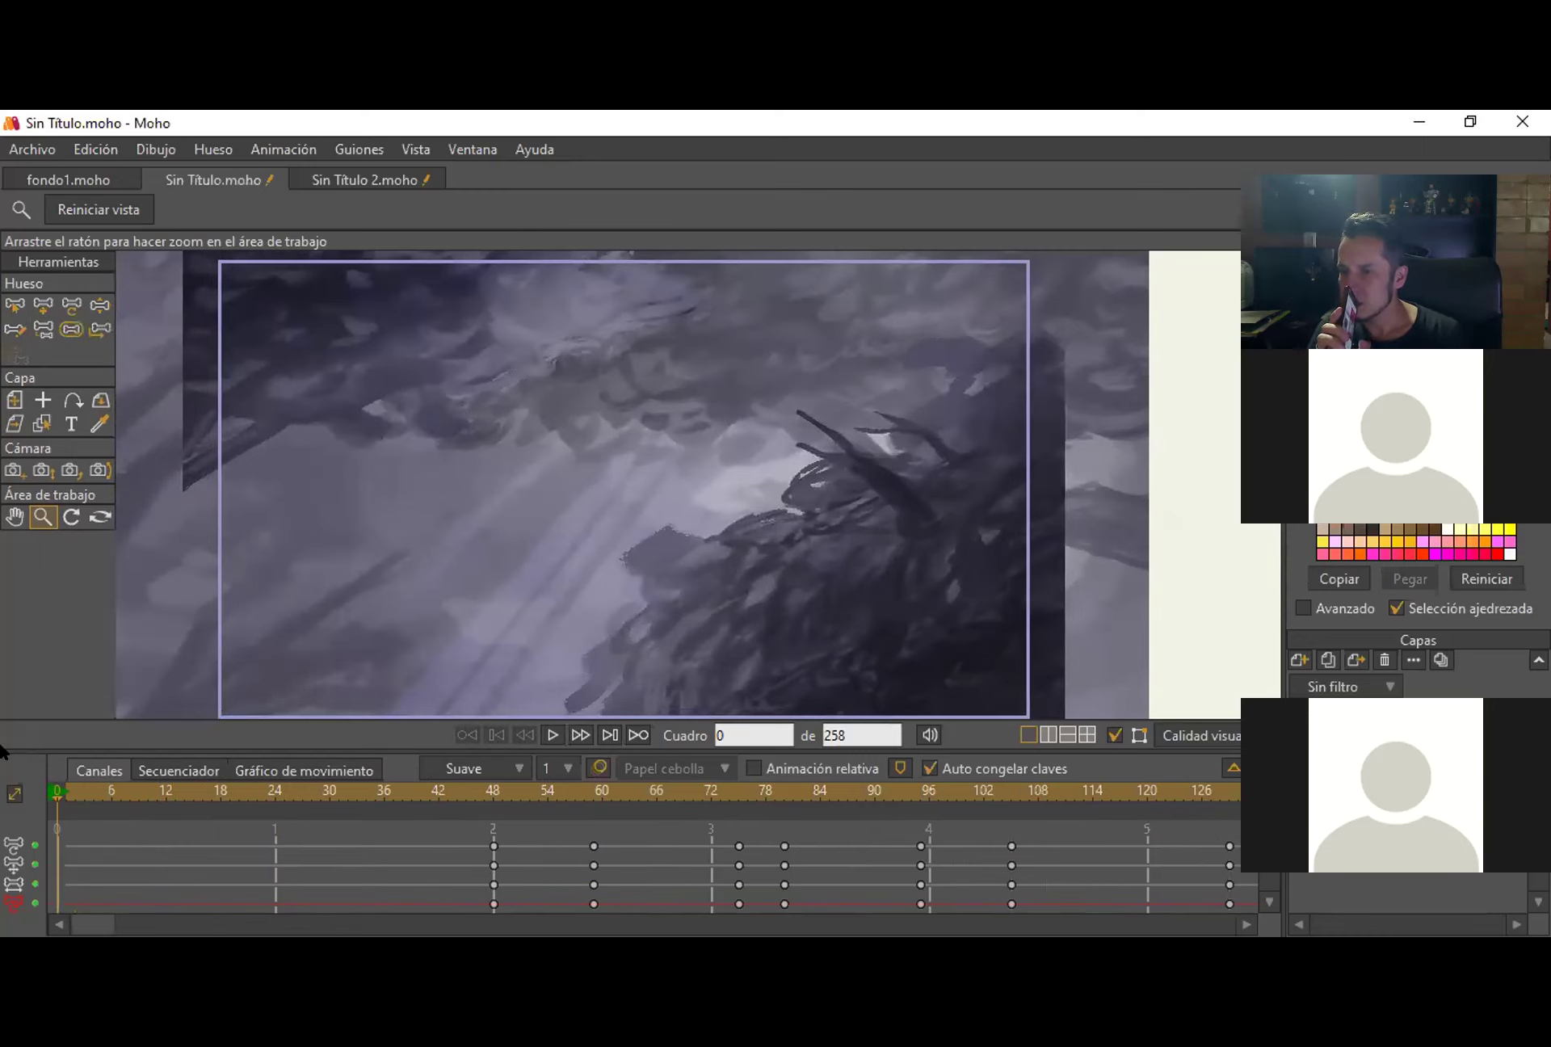
pyautogui.press('space')
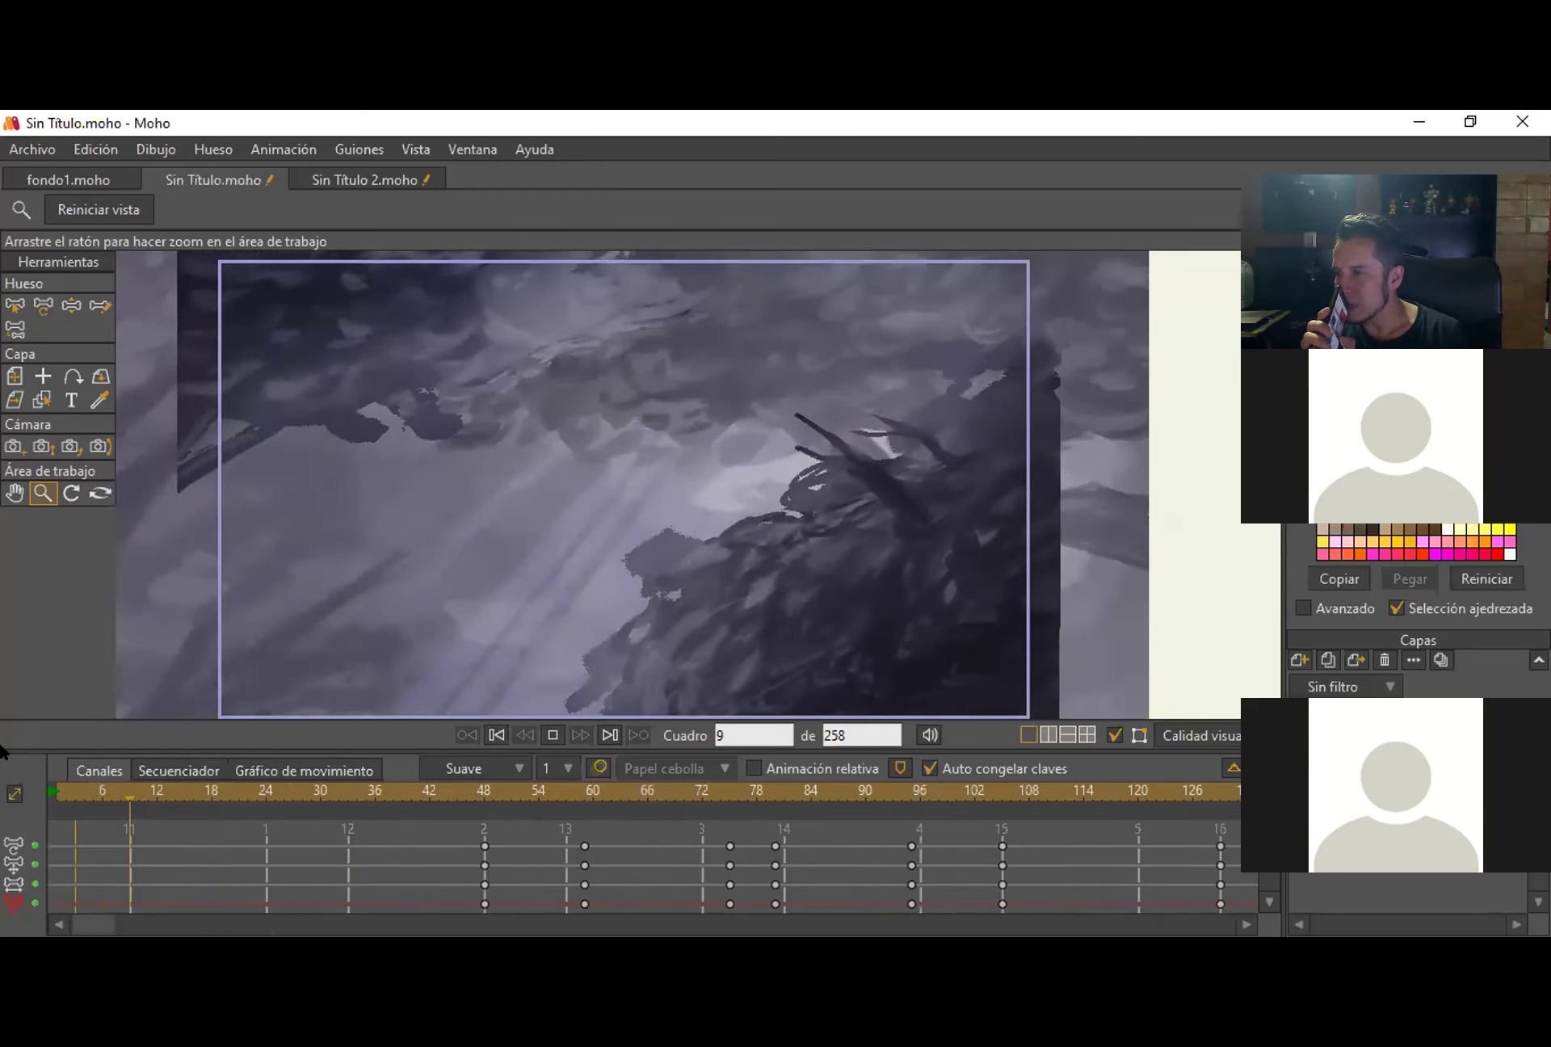
pyautogui.press('space')
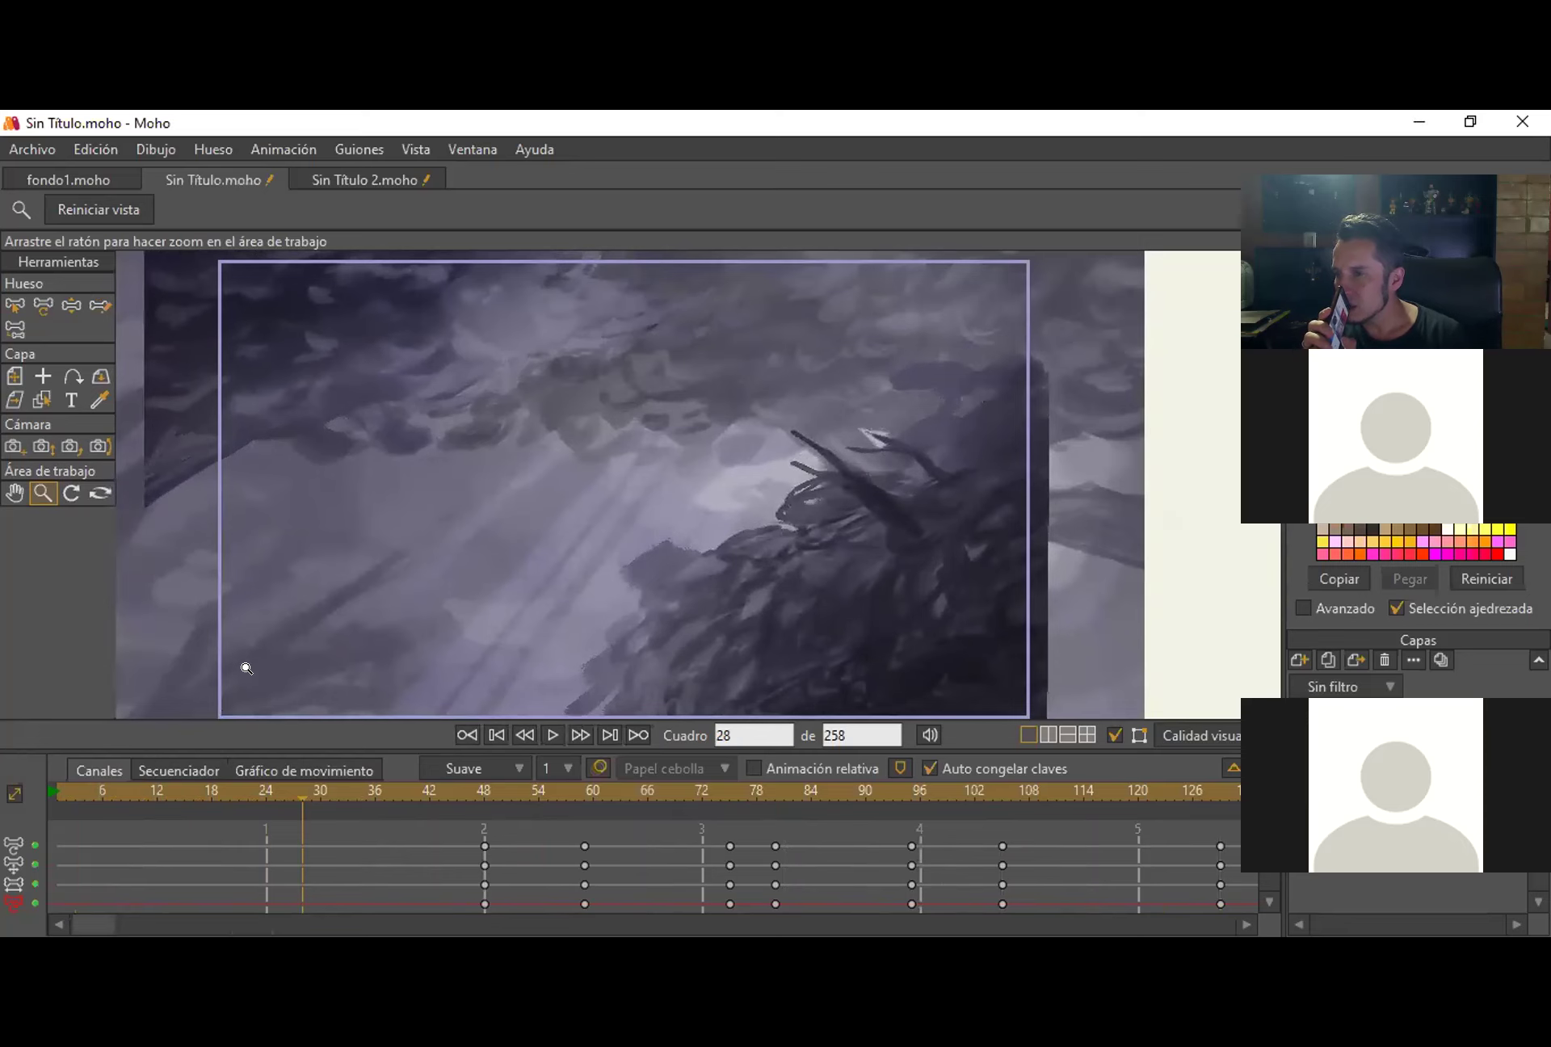
pyautogui.click(51, 790)
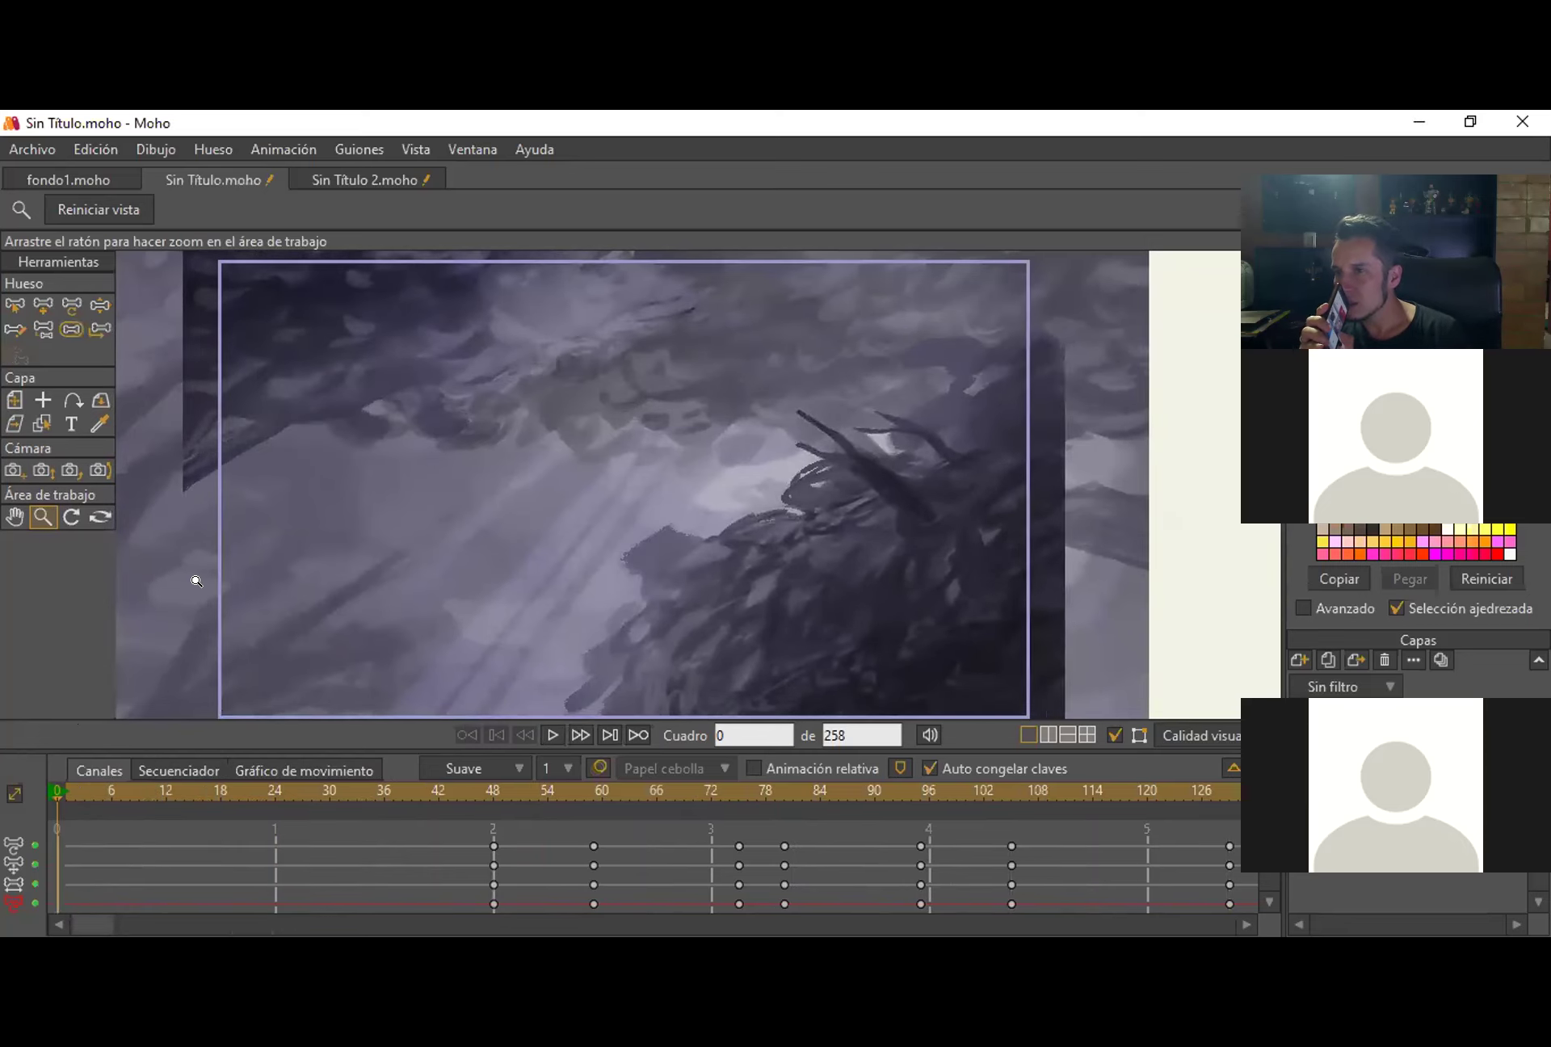
# Switch to fondo1.moho, play its forest camera animation and return it to frame 0.
pyautogui.click(367, 172)
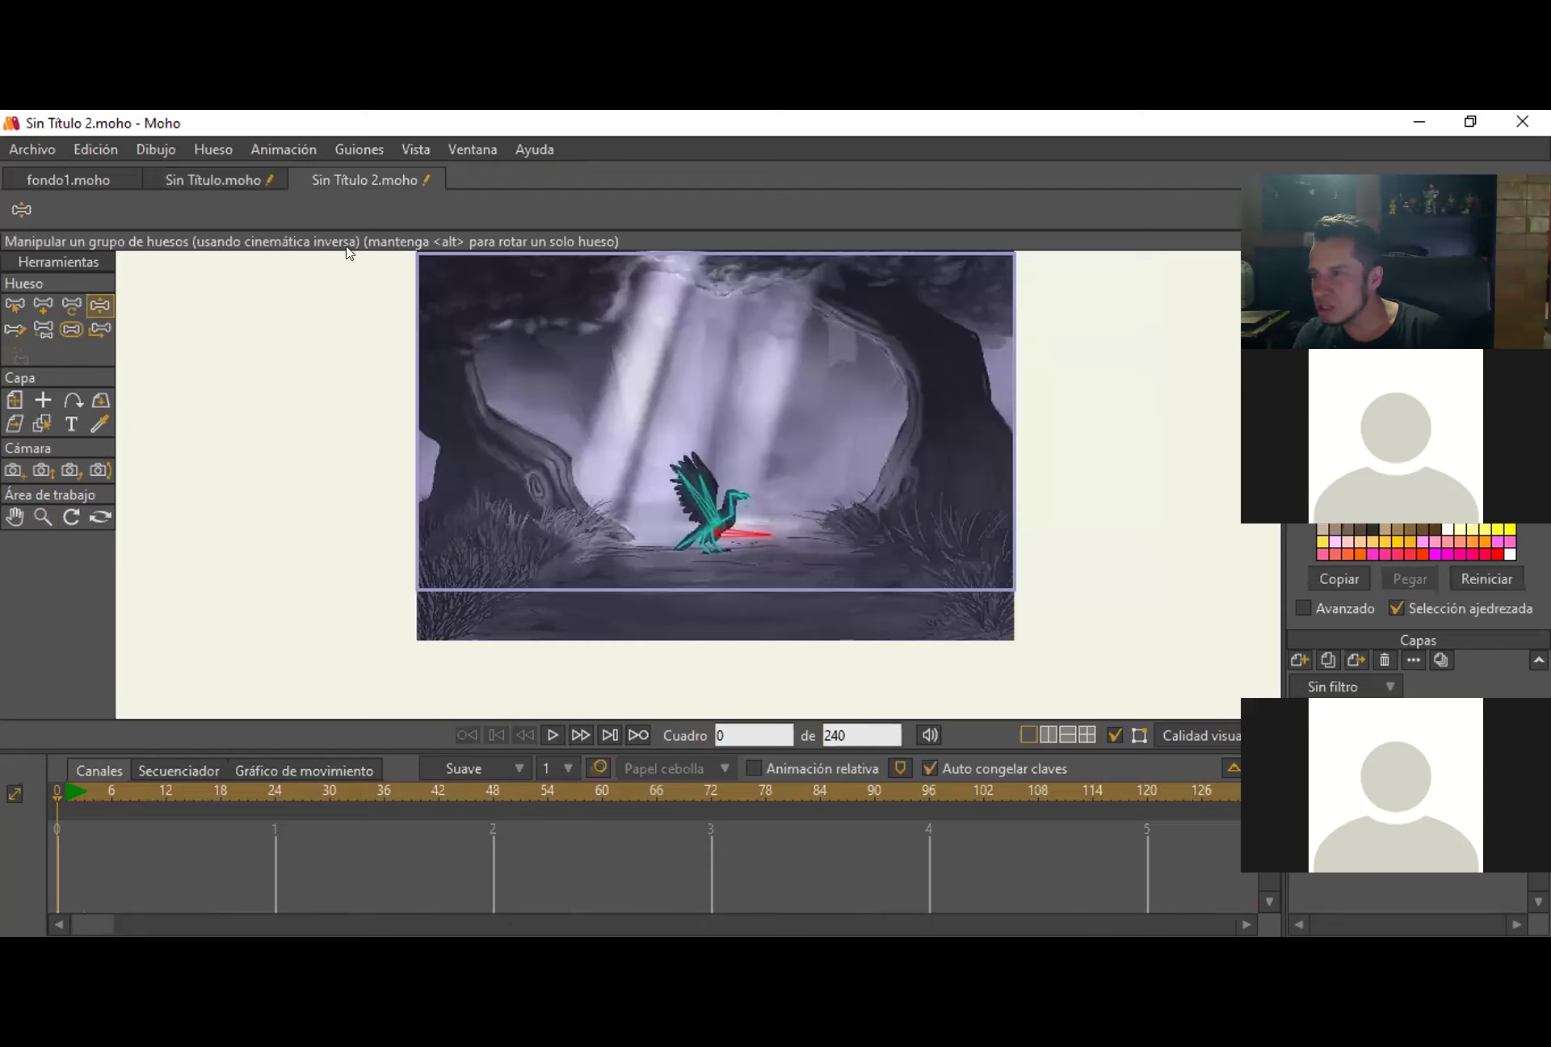
pyautogui.click(207, 172)
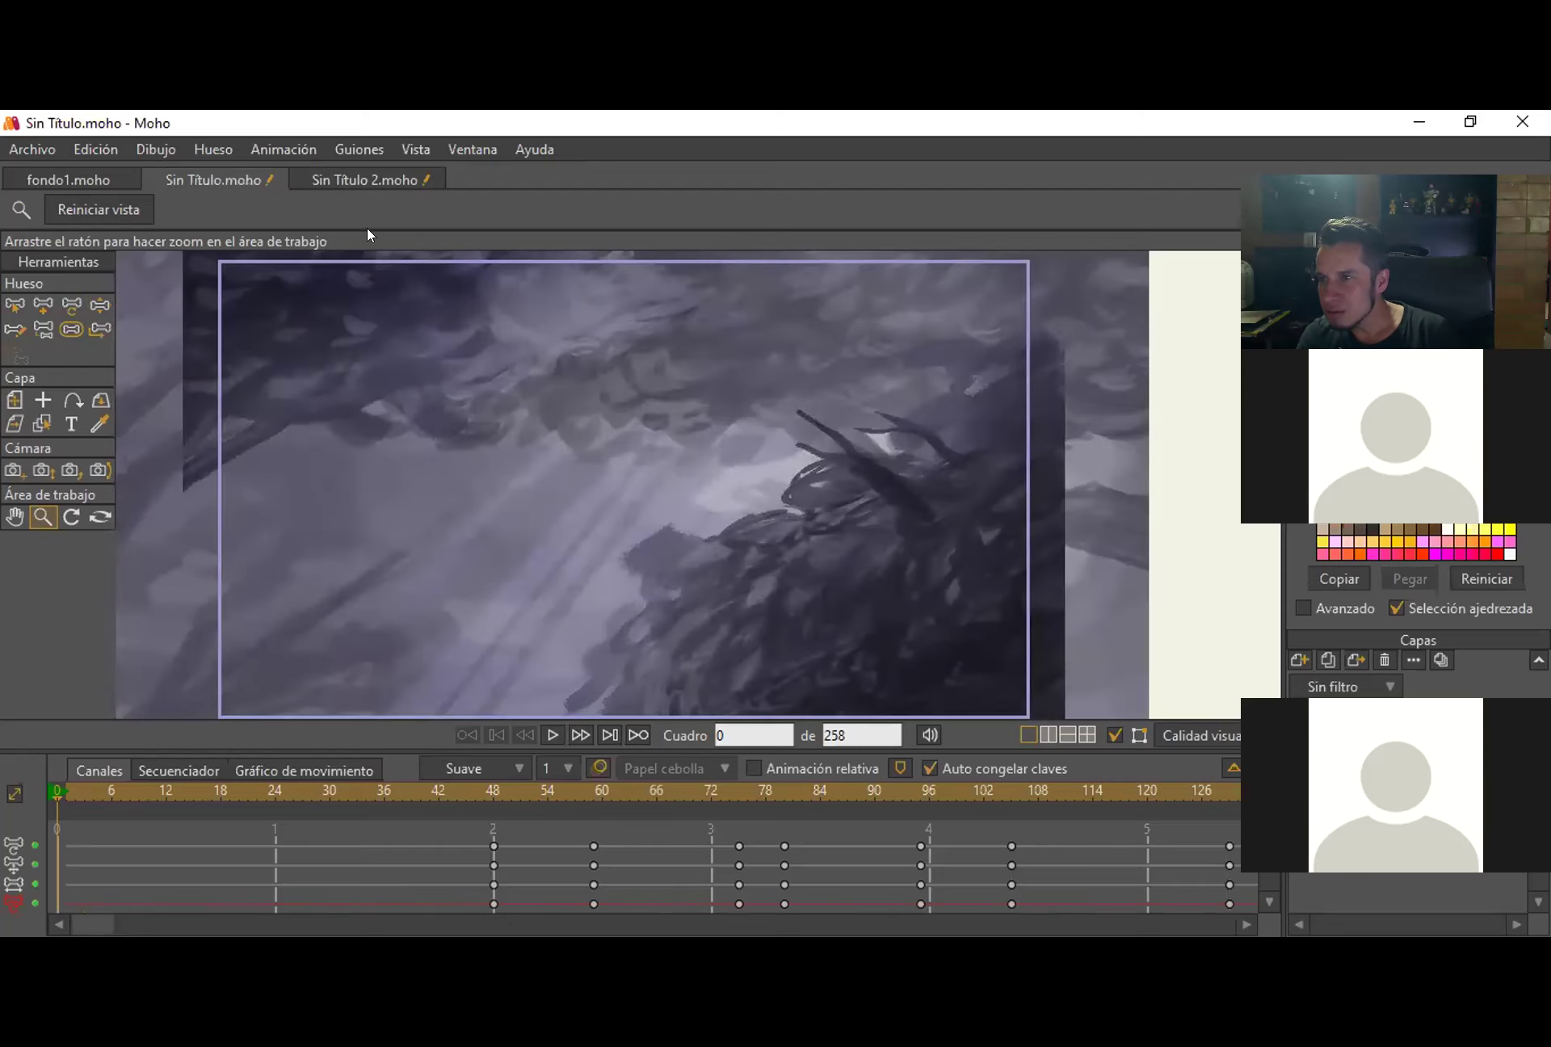
pyautogui.click(75, 179)
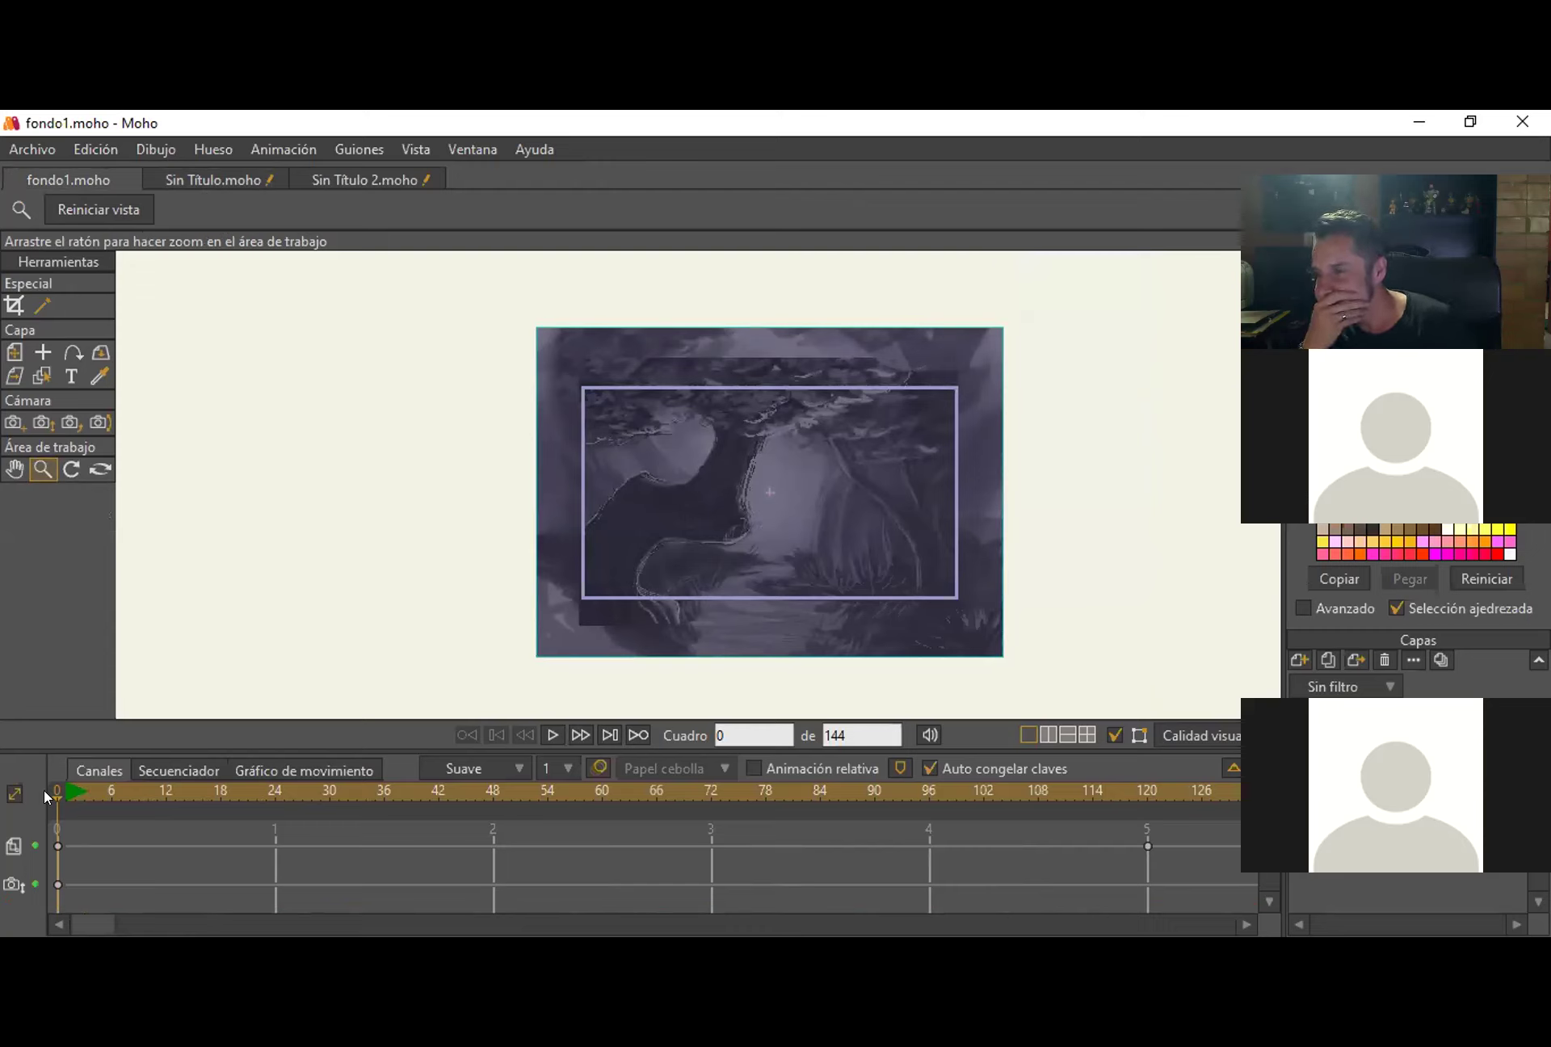
pyautogui.press('space')
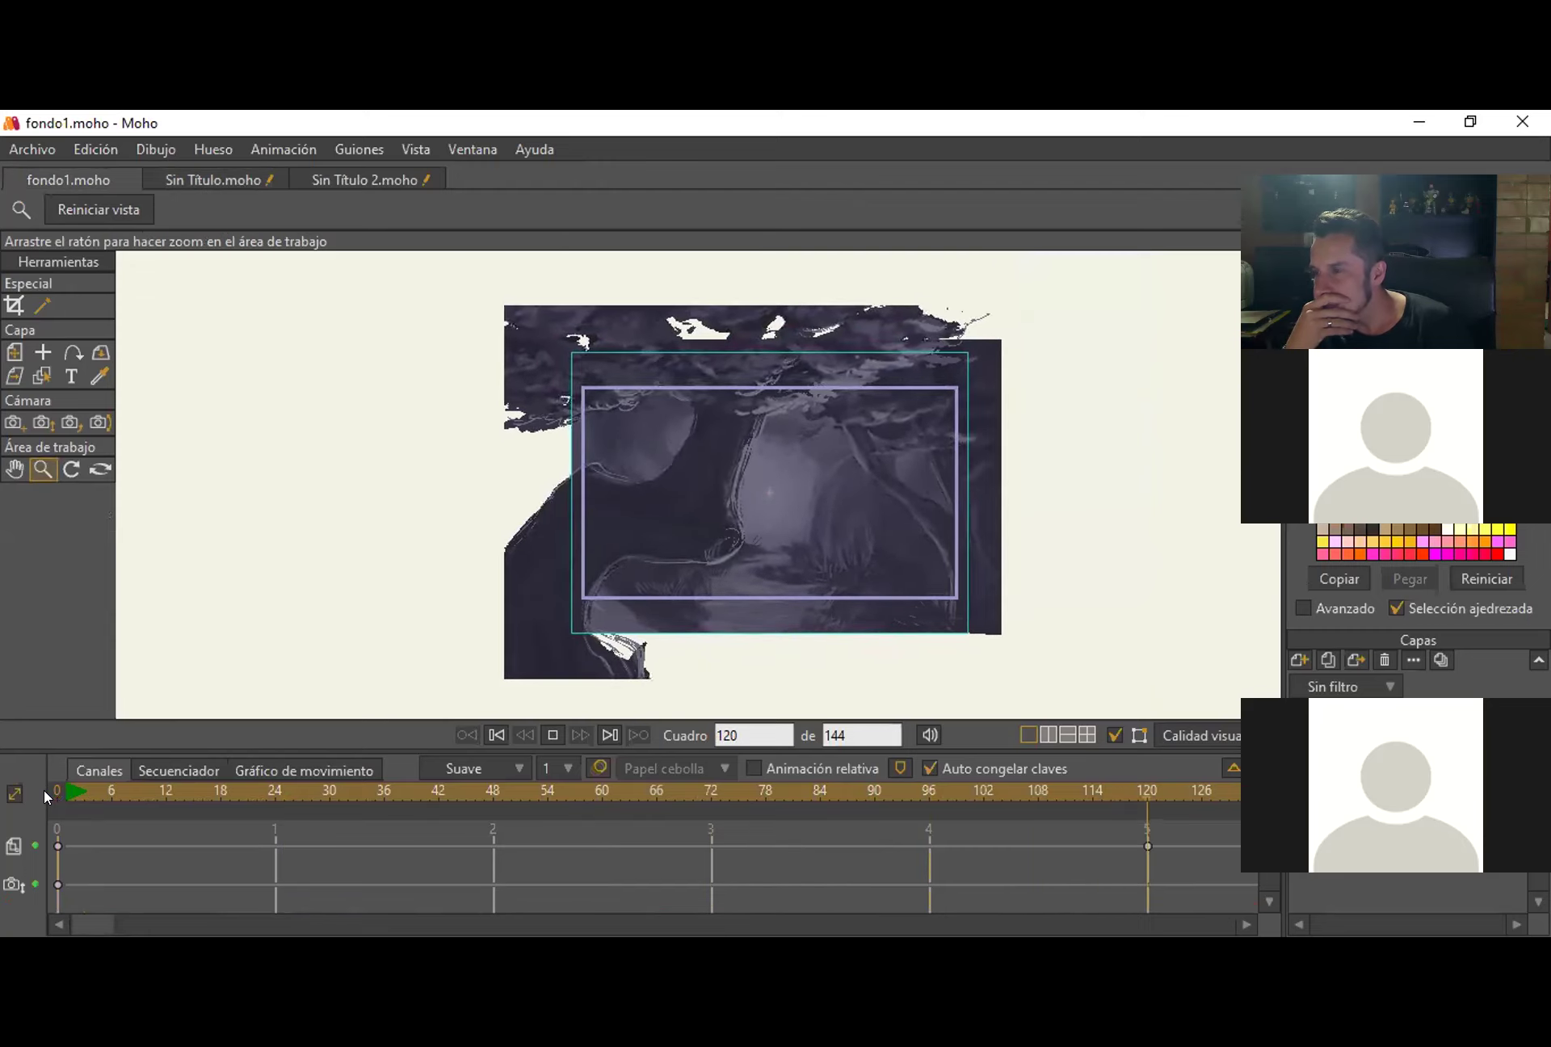
pyautogui.press('space')
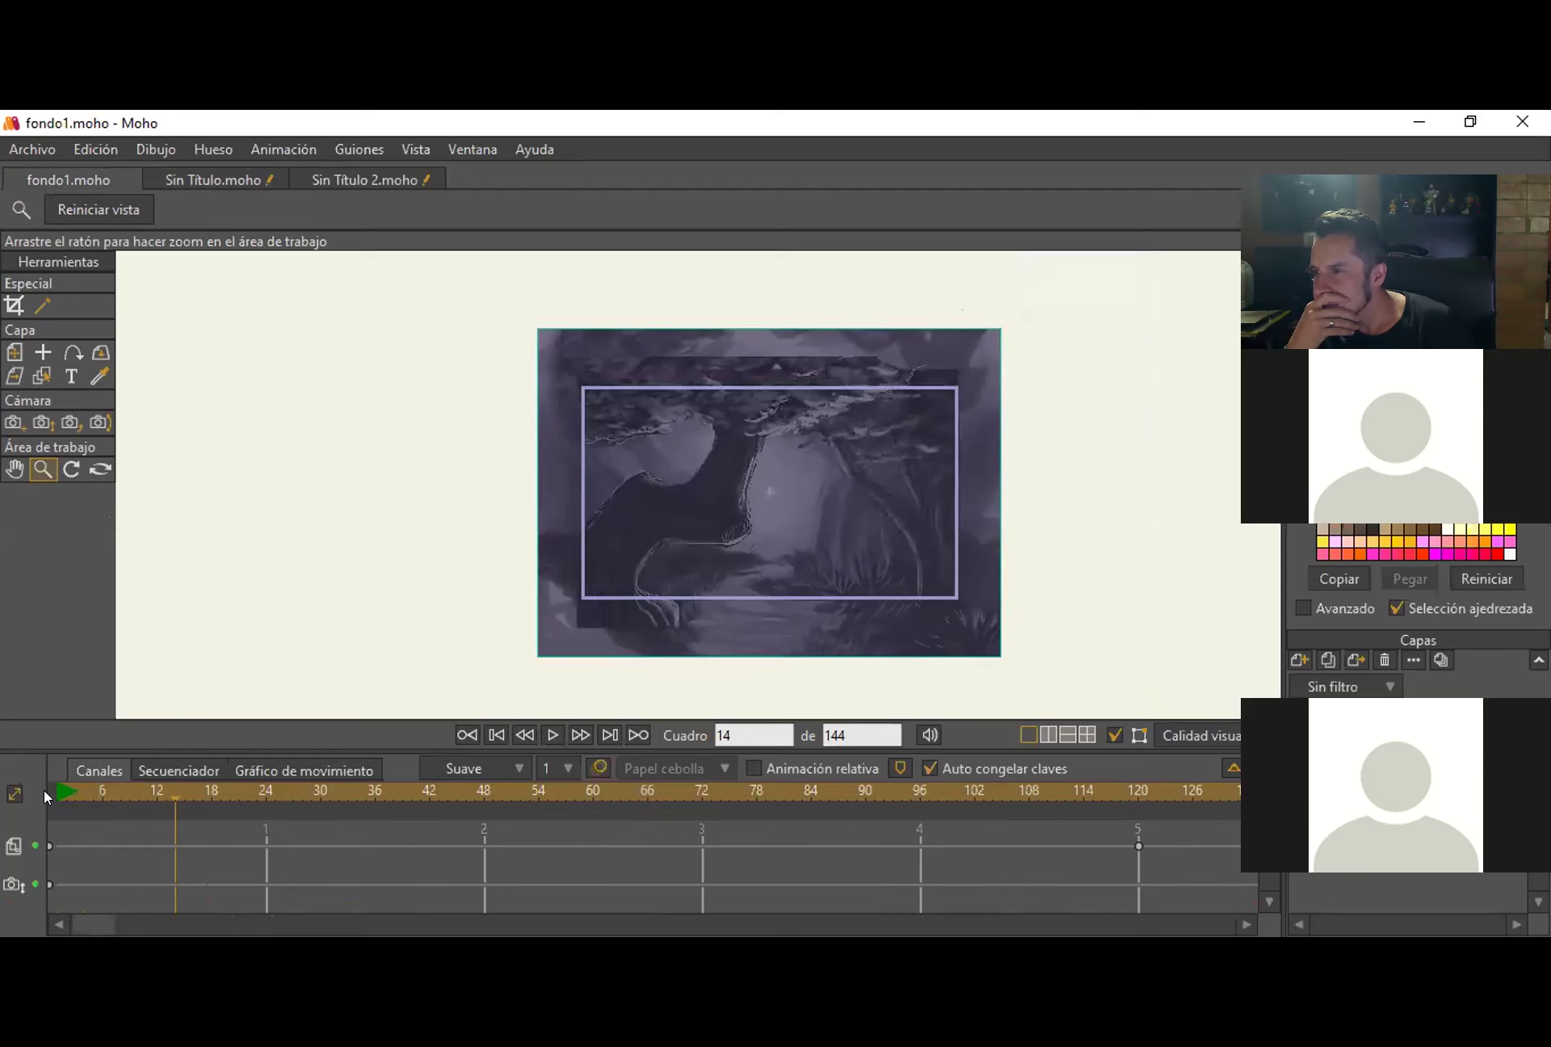
pyautogui.click(56, 792)
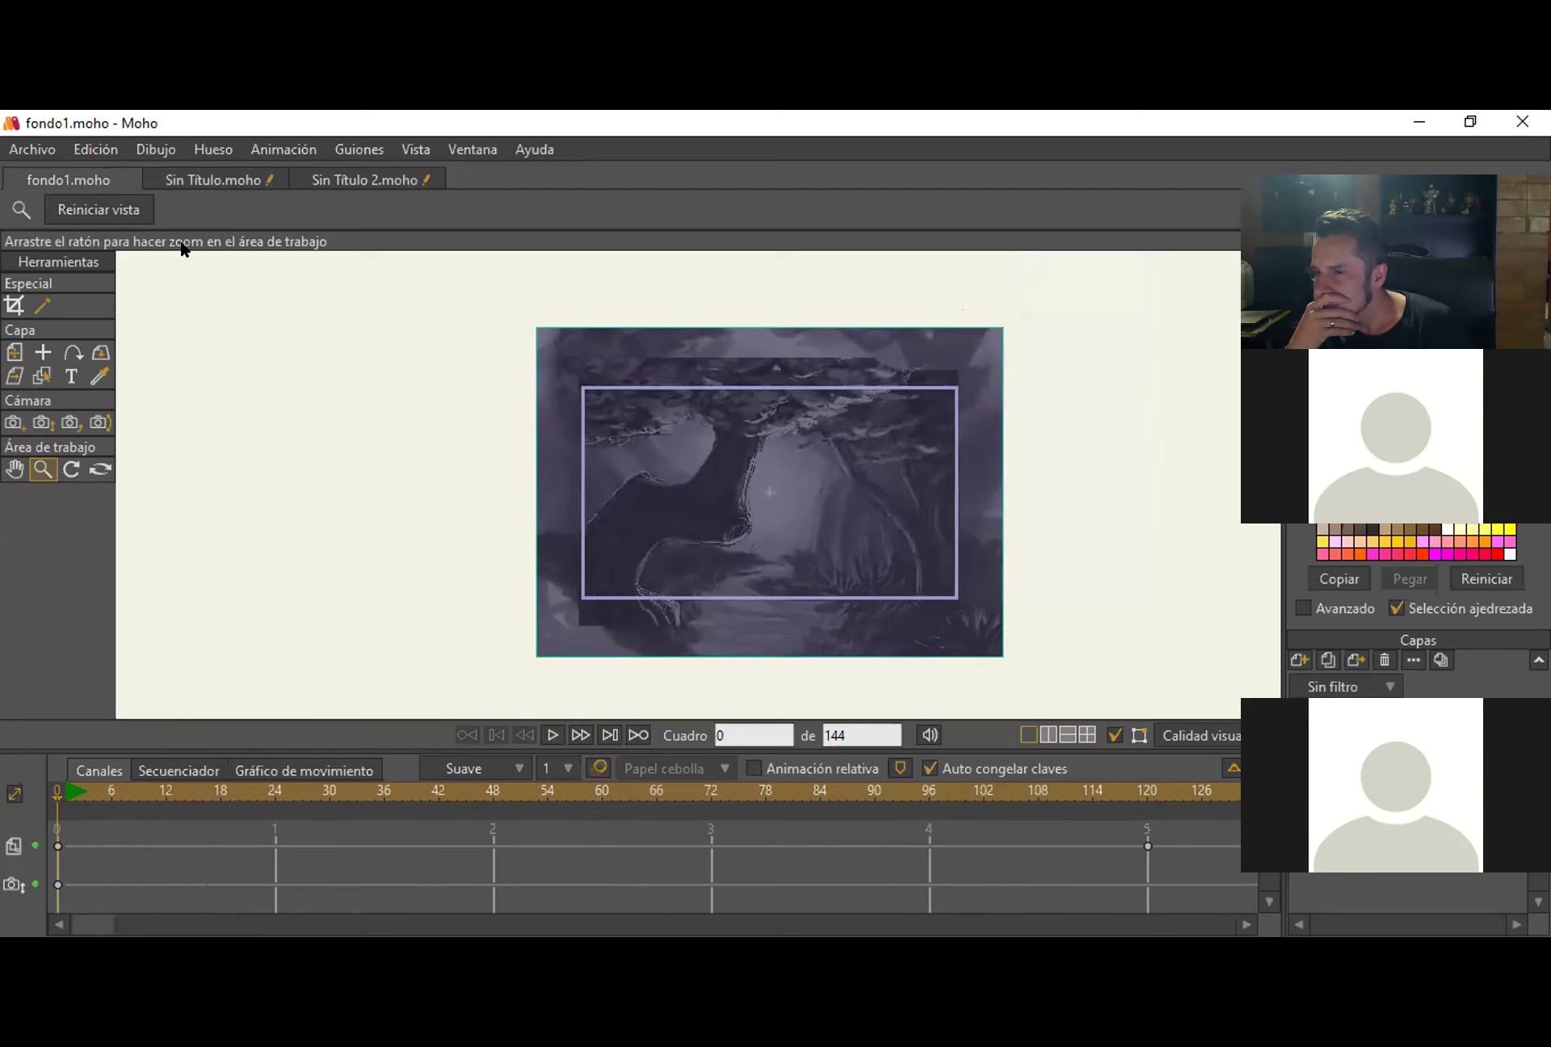
# Switch to Sin Título 2.moho and lift the rigged bird off the ground by its root bone.
pyautogui.click(202, 182)
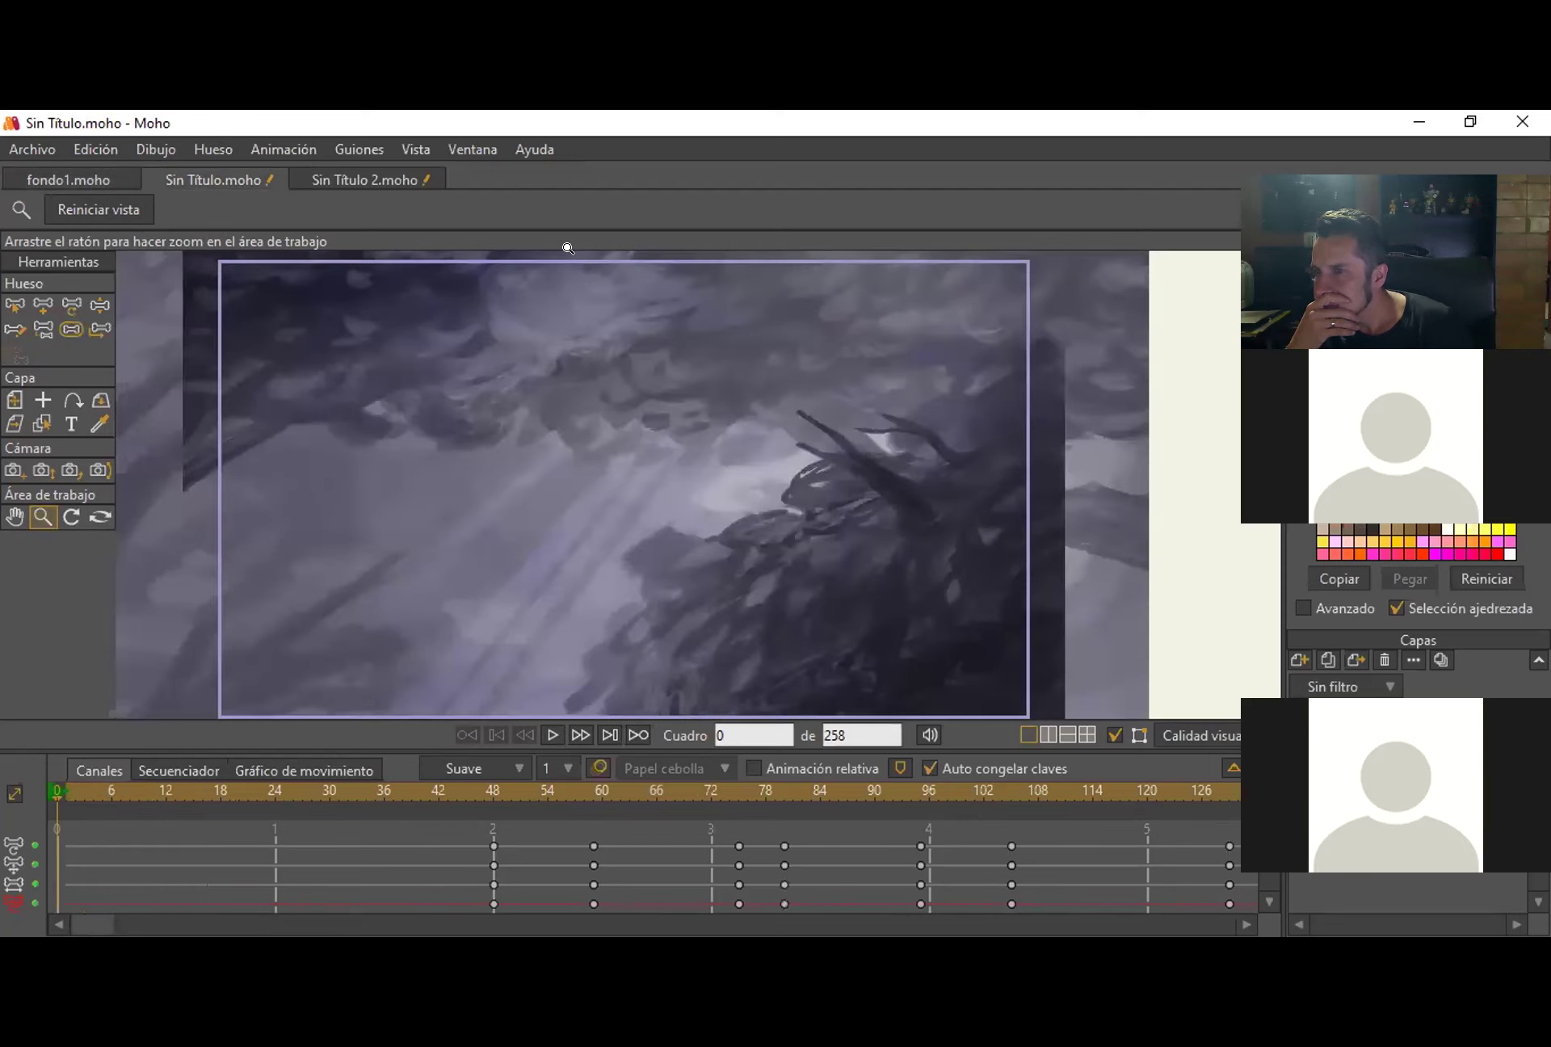
pyautogui.click(354, 171)
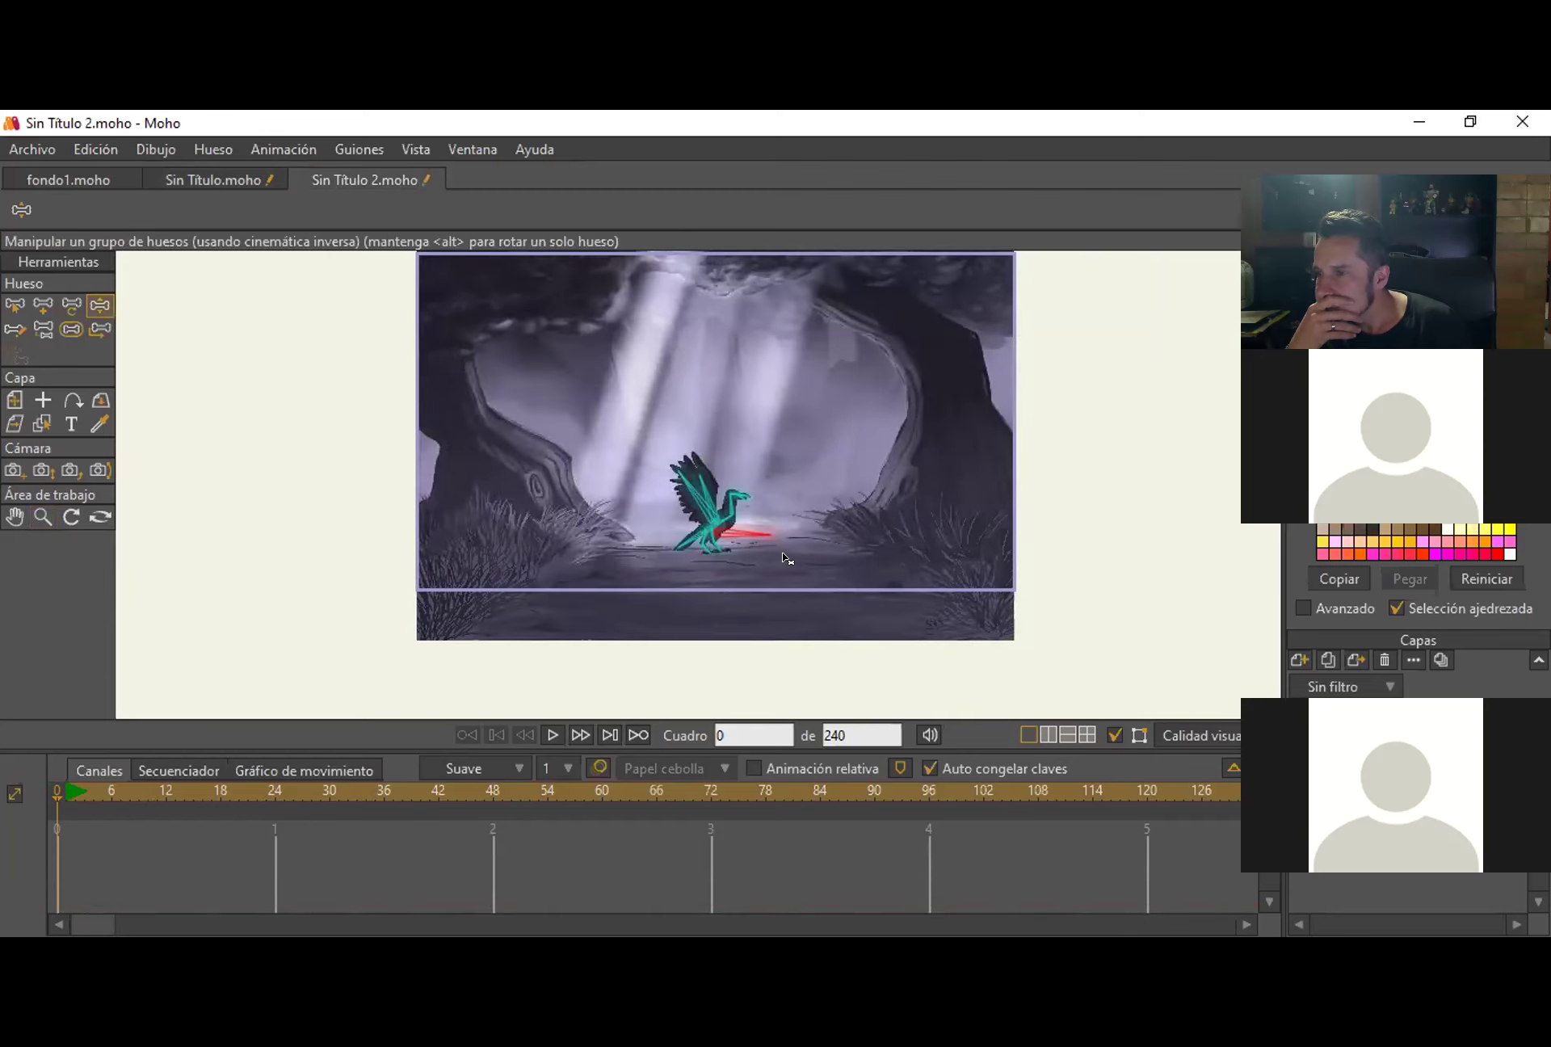
pyautogui.moveTo(753, 537); pyautogui.dragTo(723, 471)
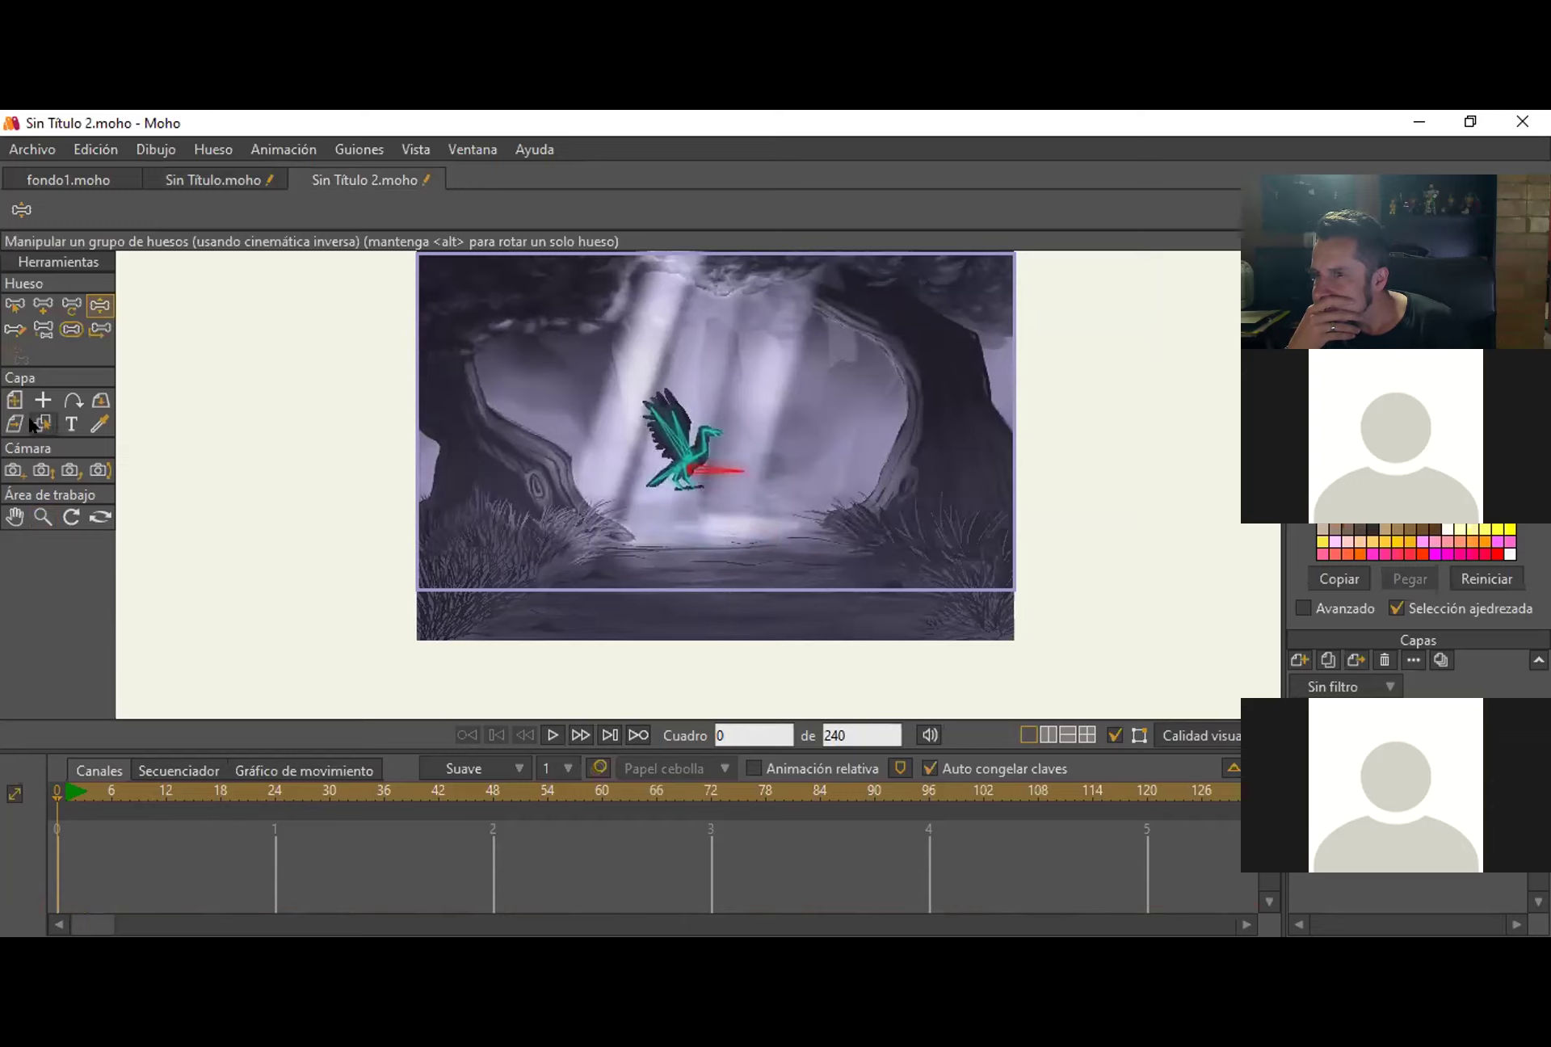
# Move the bird around the clearing by its root bone using Manipulate Bones, and set it back on the ground.
pyautogui.click(43, 517)
pyautogui.moveTo(731, 482); pyautogui.dragTo(735, 526)
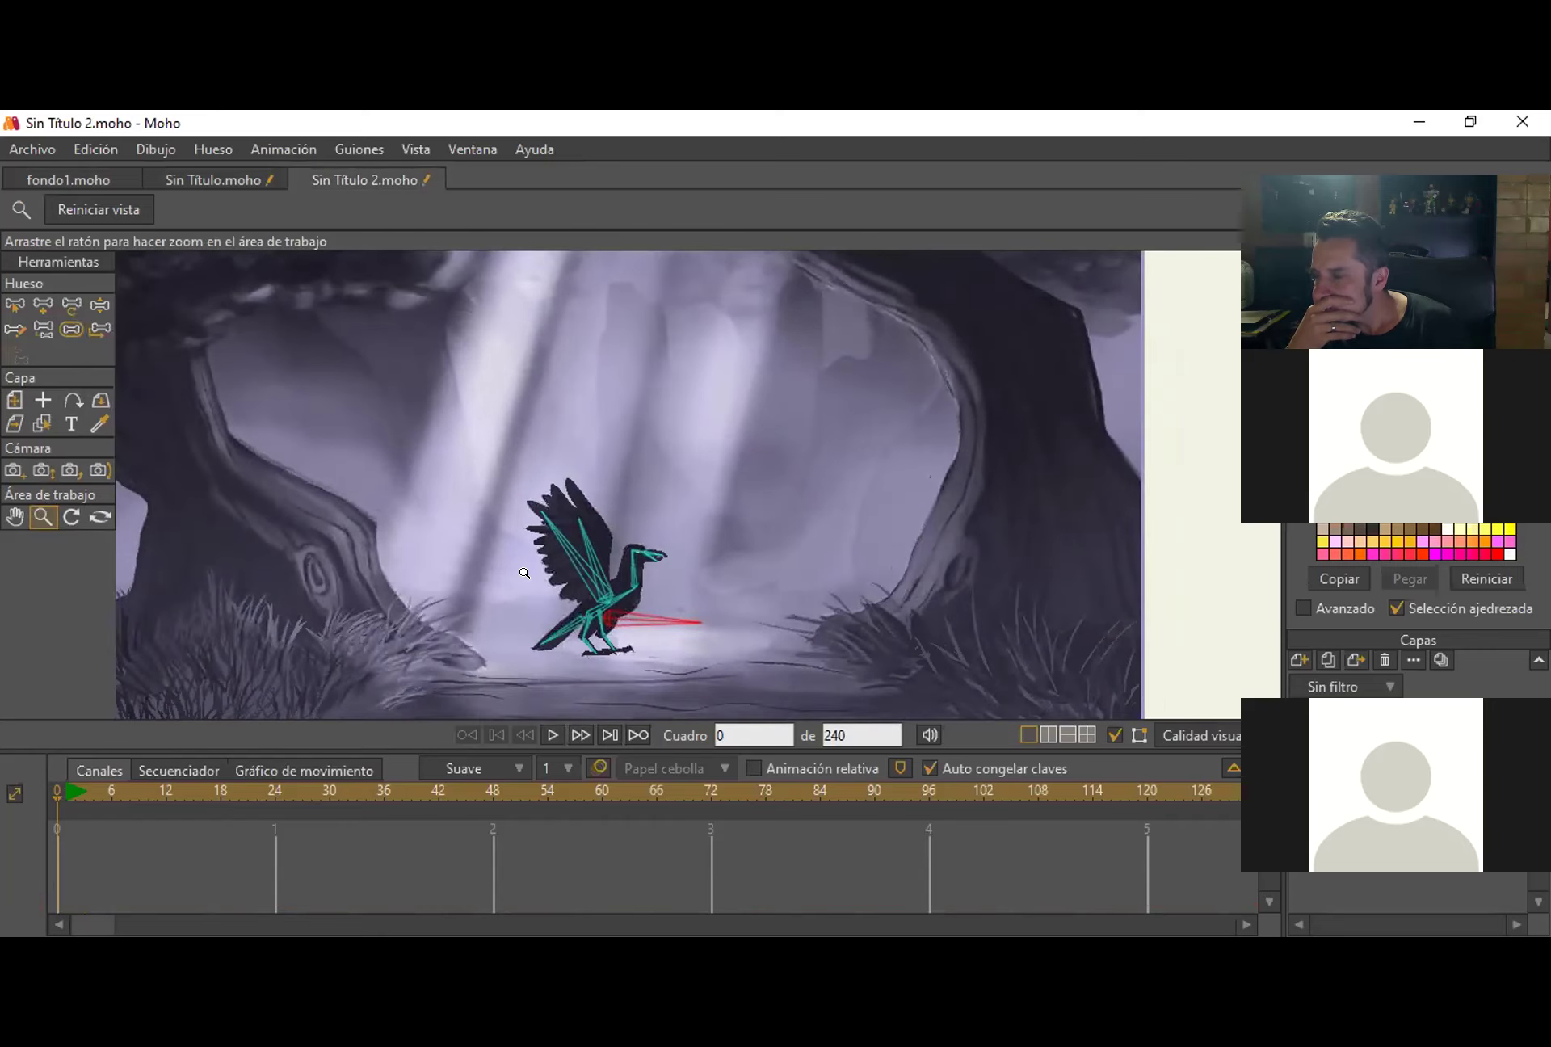
pyautogui.click(14, 306)
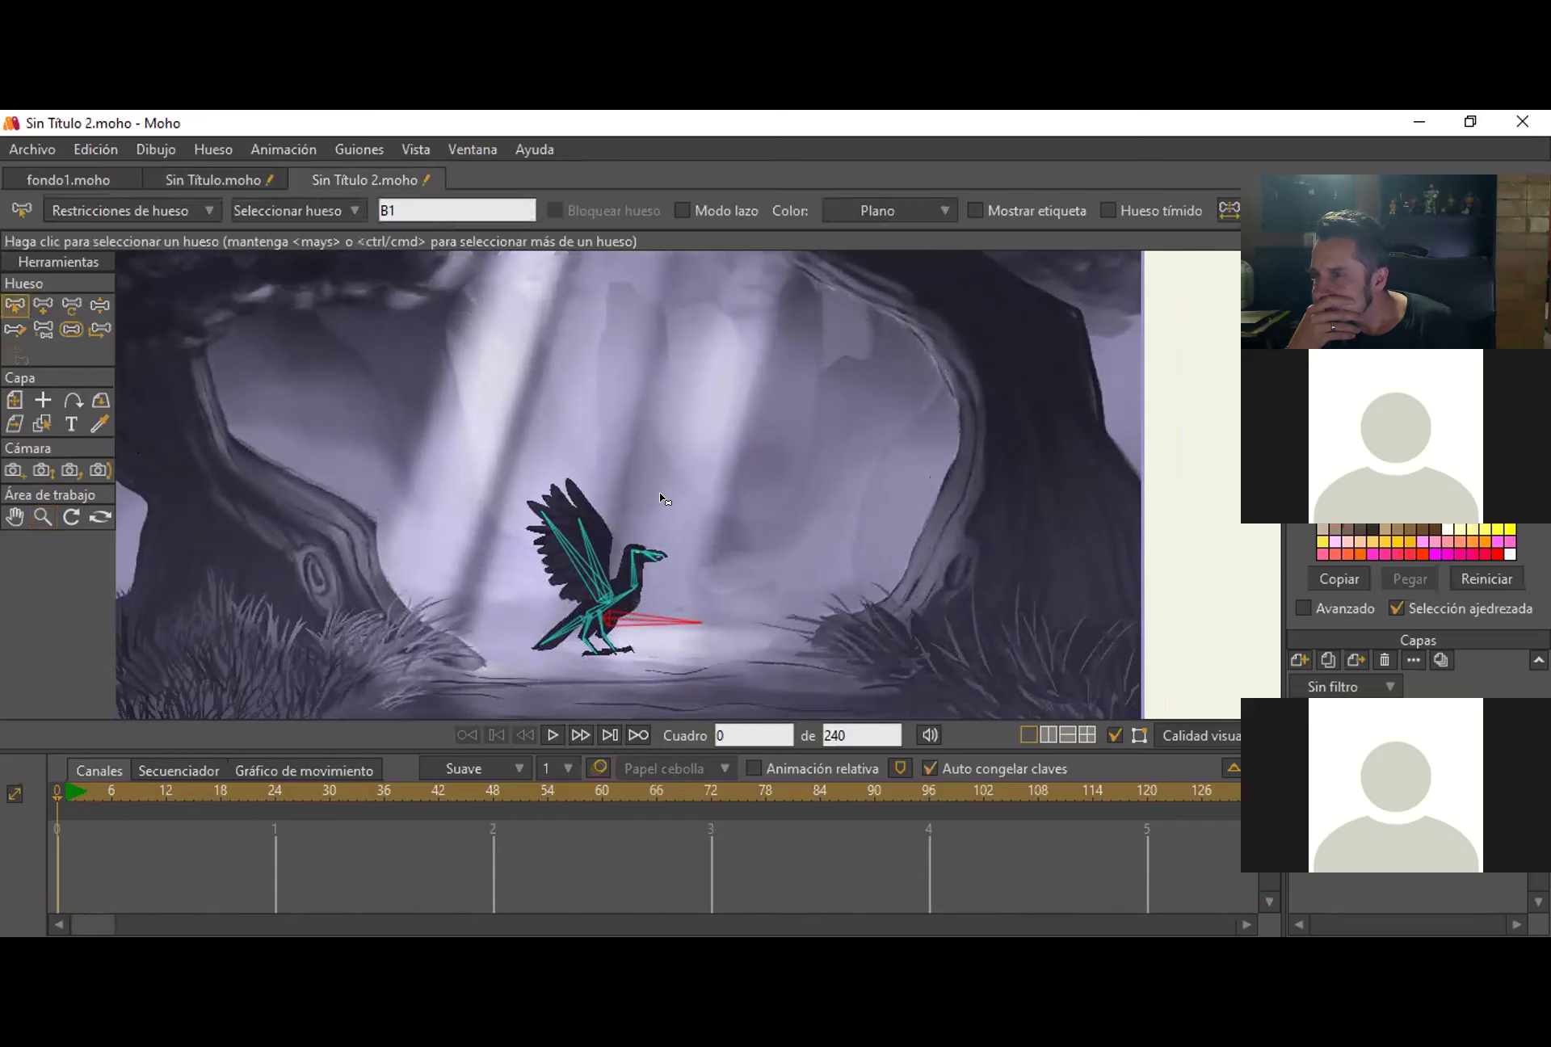
pyautogui.click(100, 305)
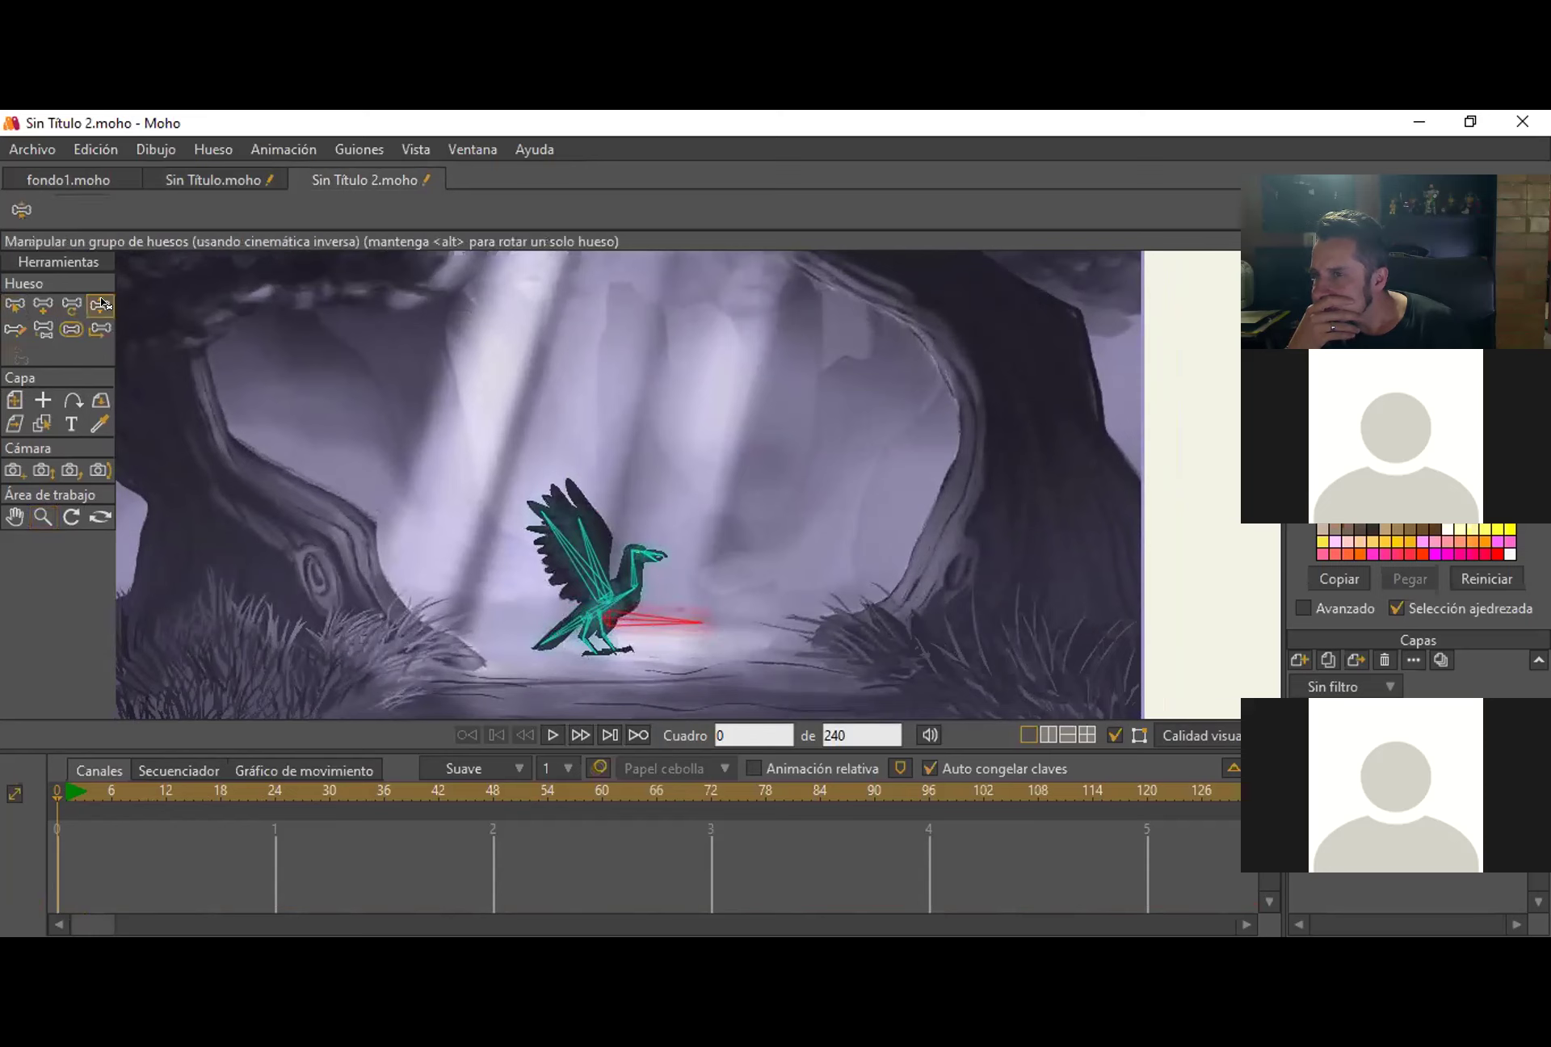
pyautogui.moveTo(666, 636); pyautogui.dragTo(517, 467)
pyautogui.scroll(2, 677, 447)
pyautogui.moveTo(658, 588); pyautogui.dragTo(805, 633)
pyautogui.scroll(-3, 760, 557)
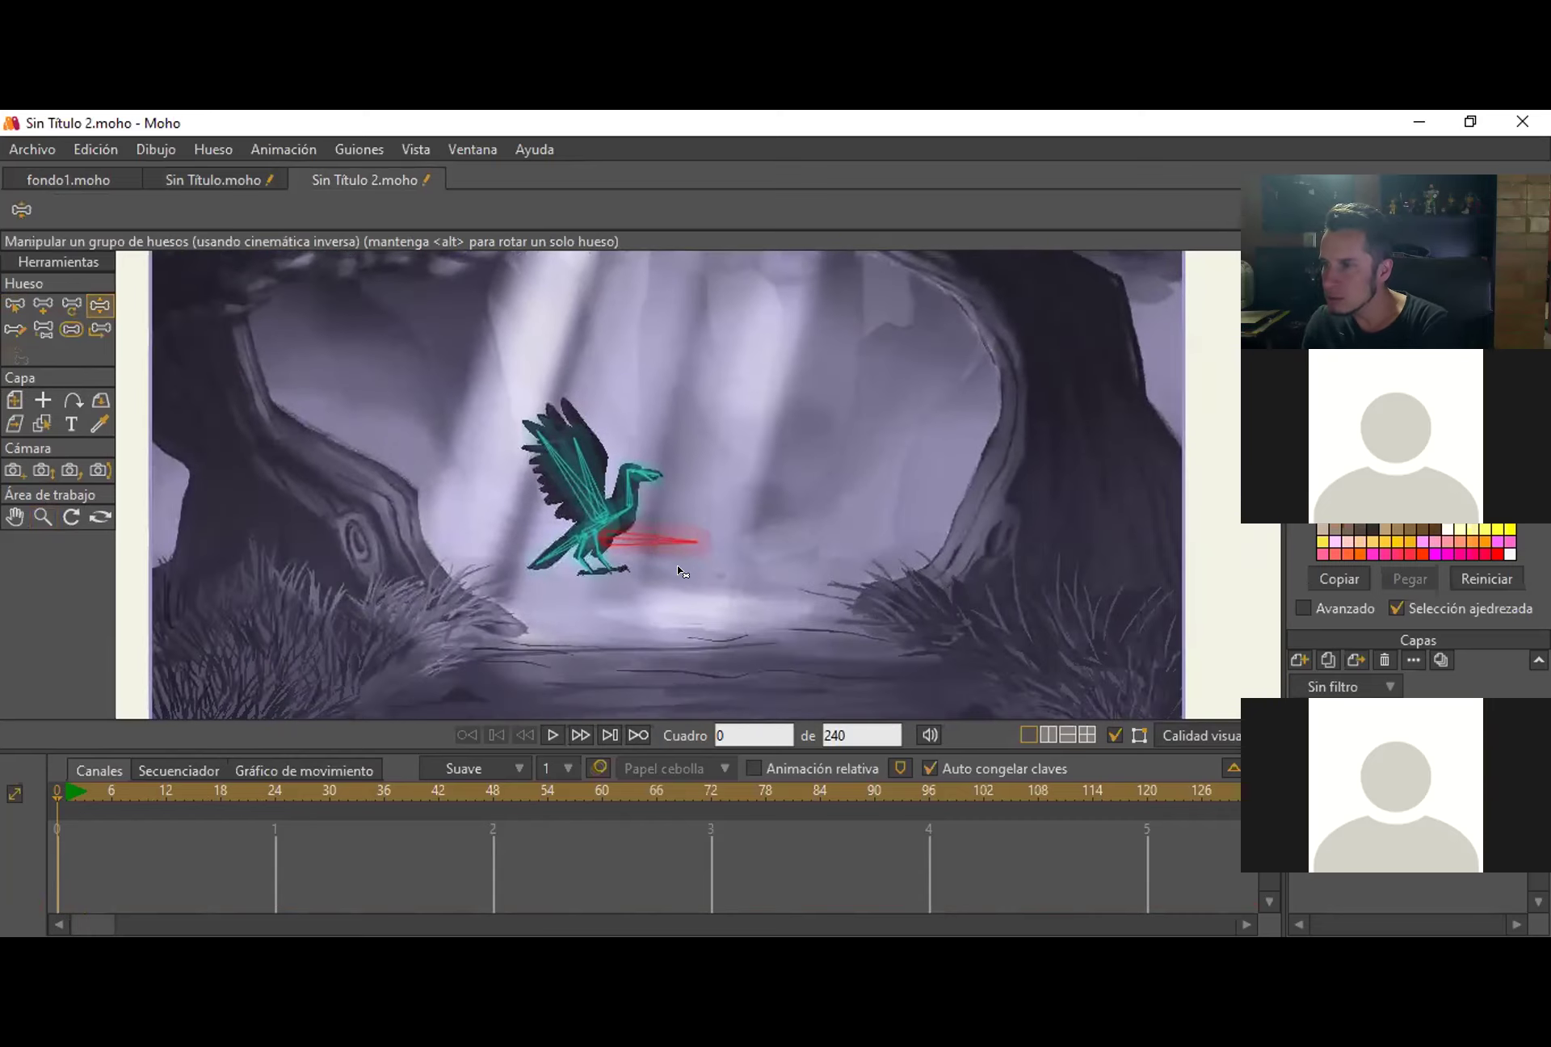
pyautogui.moveTo(700, 597); pyautogui.dragTo(714, 592)
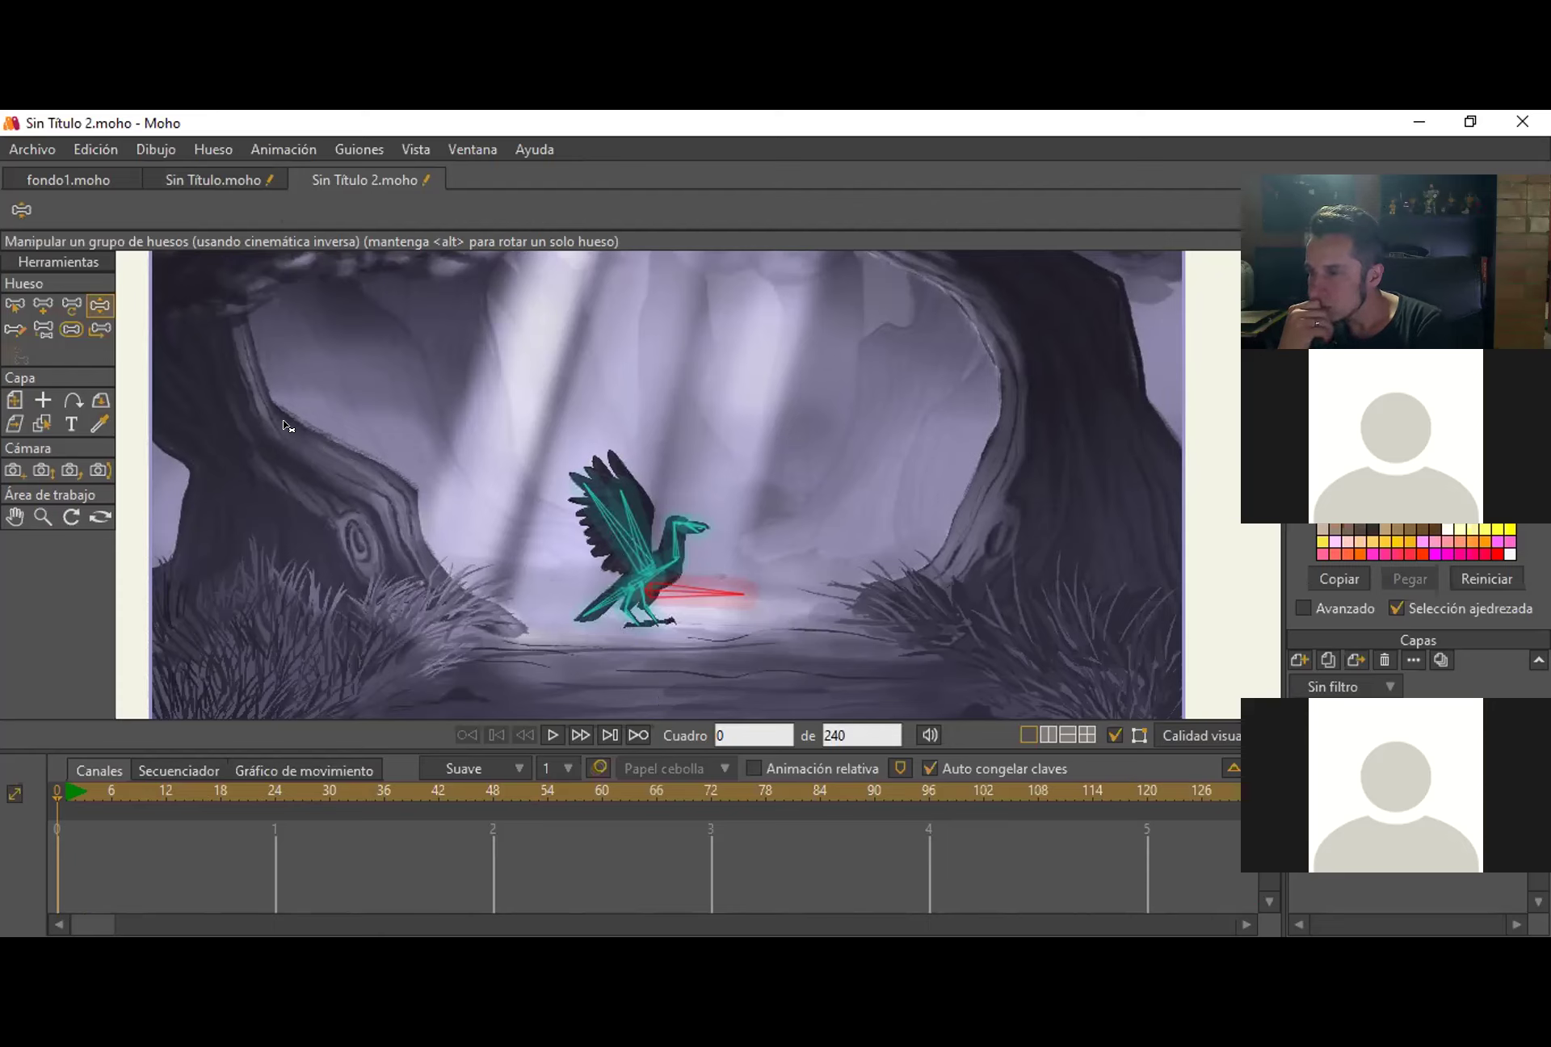
# Swing the bird's near wing down and back up by its wing bone to test its rotation.
pyautogui.click(621, 515)
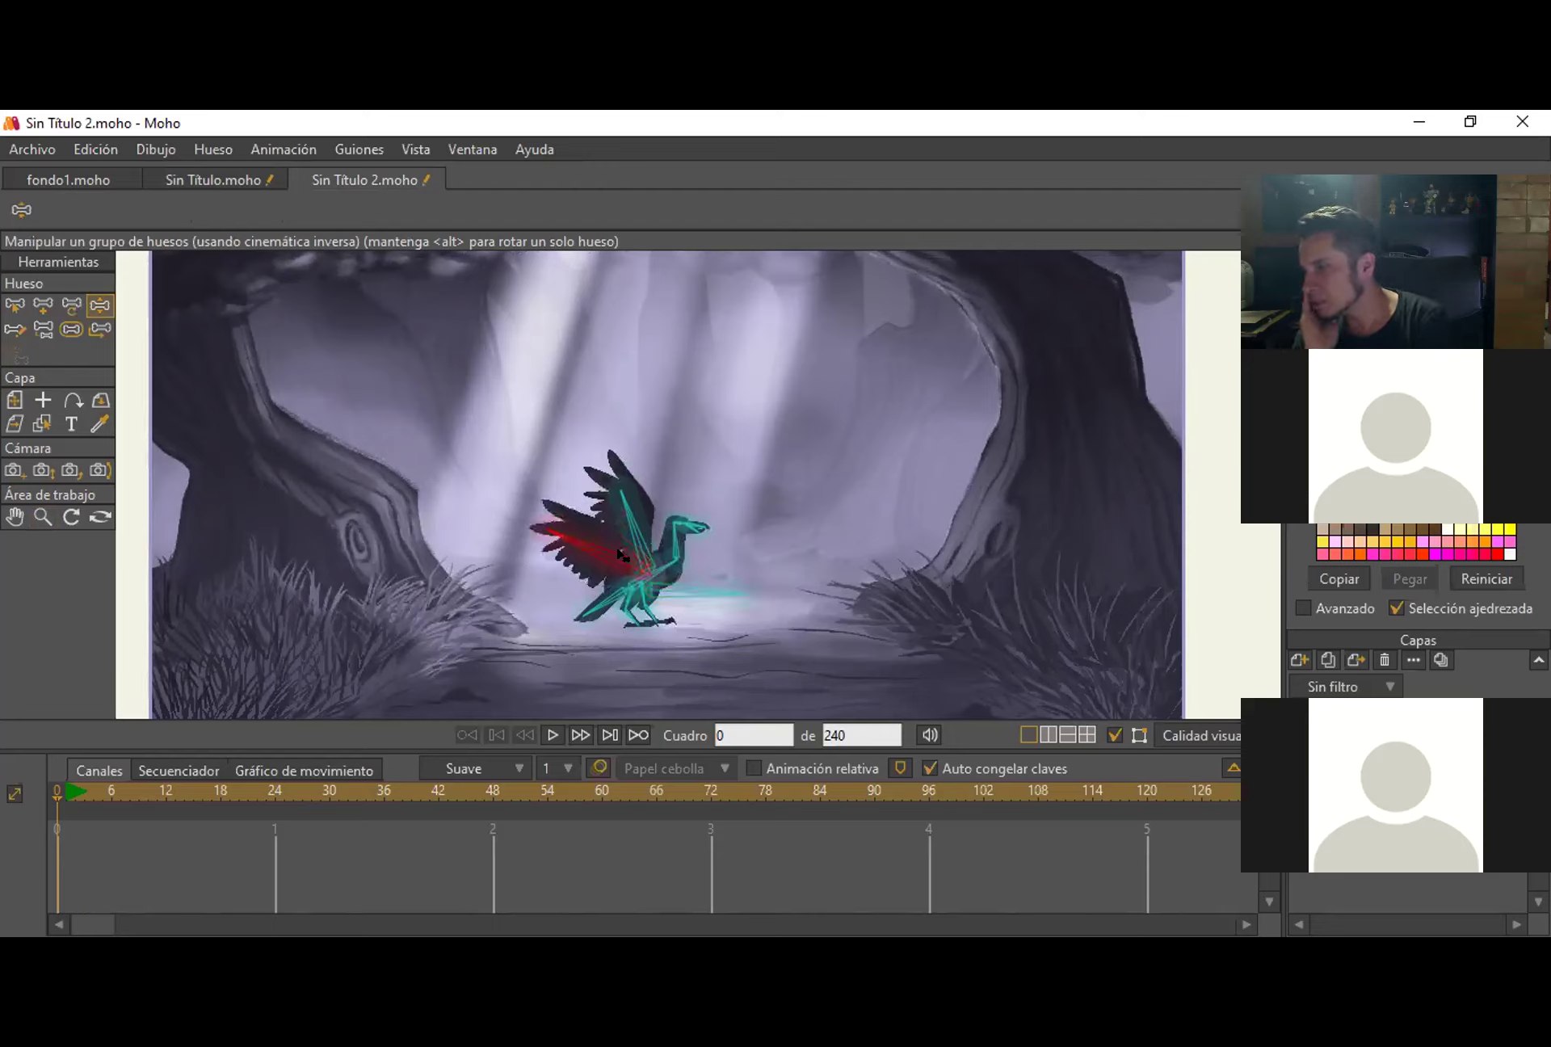
pyautogui.moveTo(621, 516); pyautogui.dragTo(607, 454)
pyautogui.moveTo(585, 521)
pyautogui.mouseDown()
pyautogui.moveTo(591, 485)
pyautogui.moveTo(602, 523)
pyautogui.mouseUp()
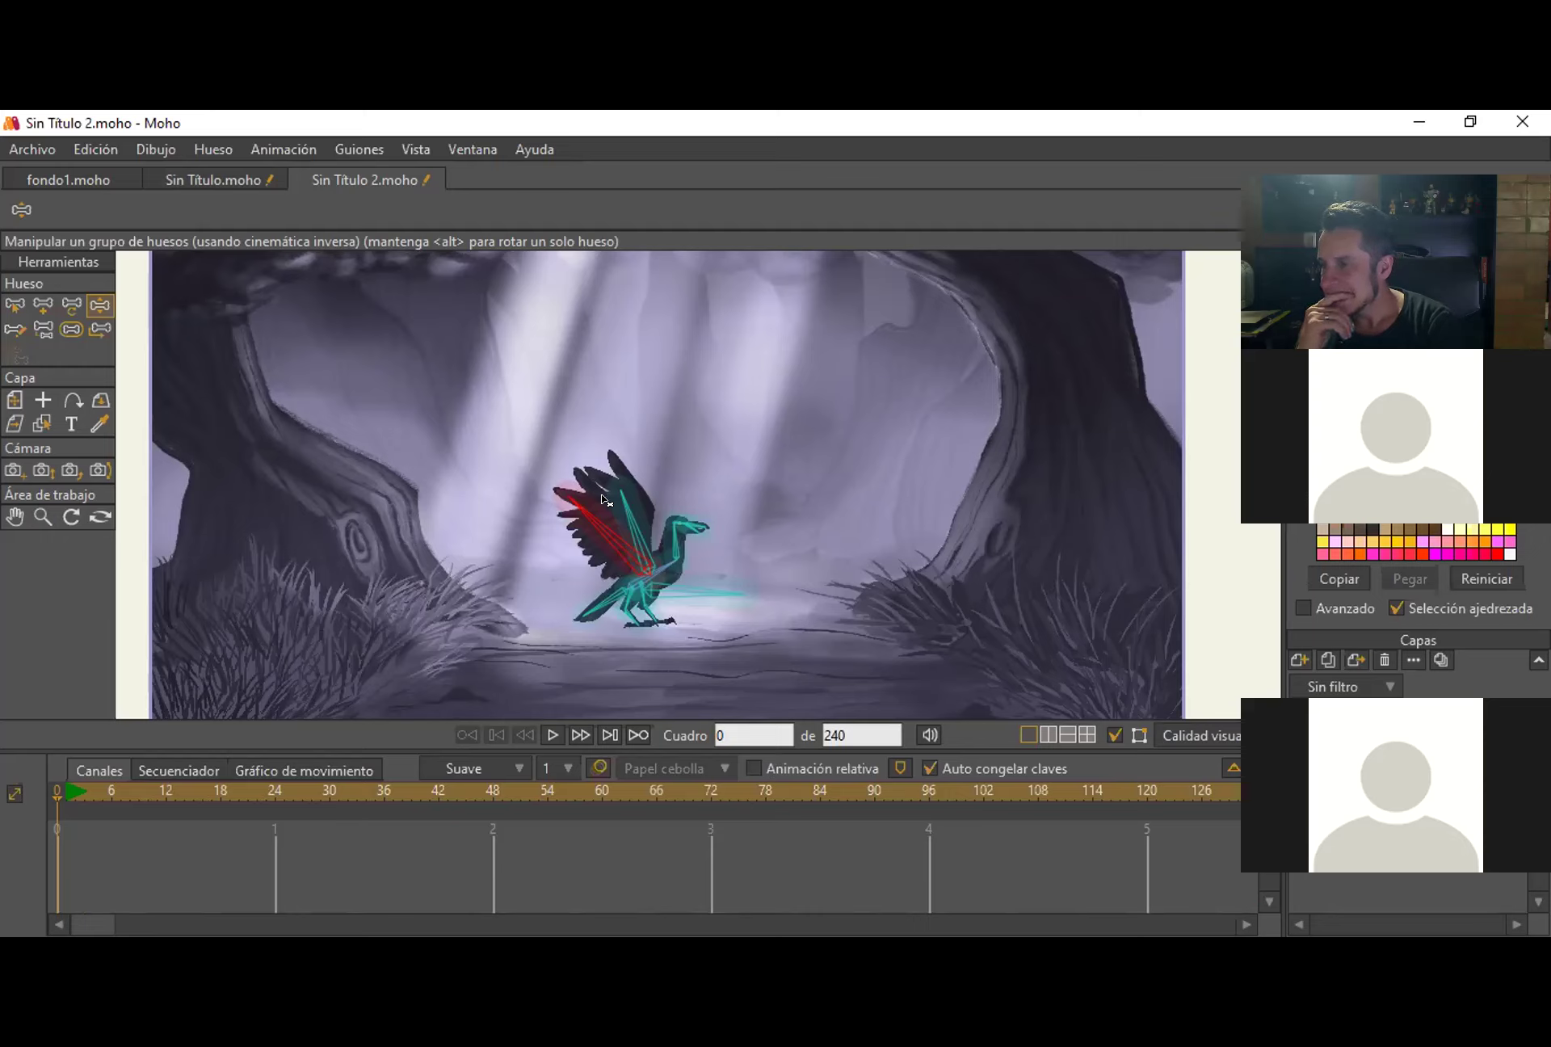
pyautogui.moveTo(595, 521); pyautogui.dragTo(576, 471)
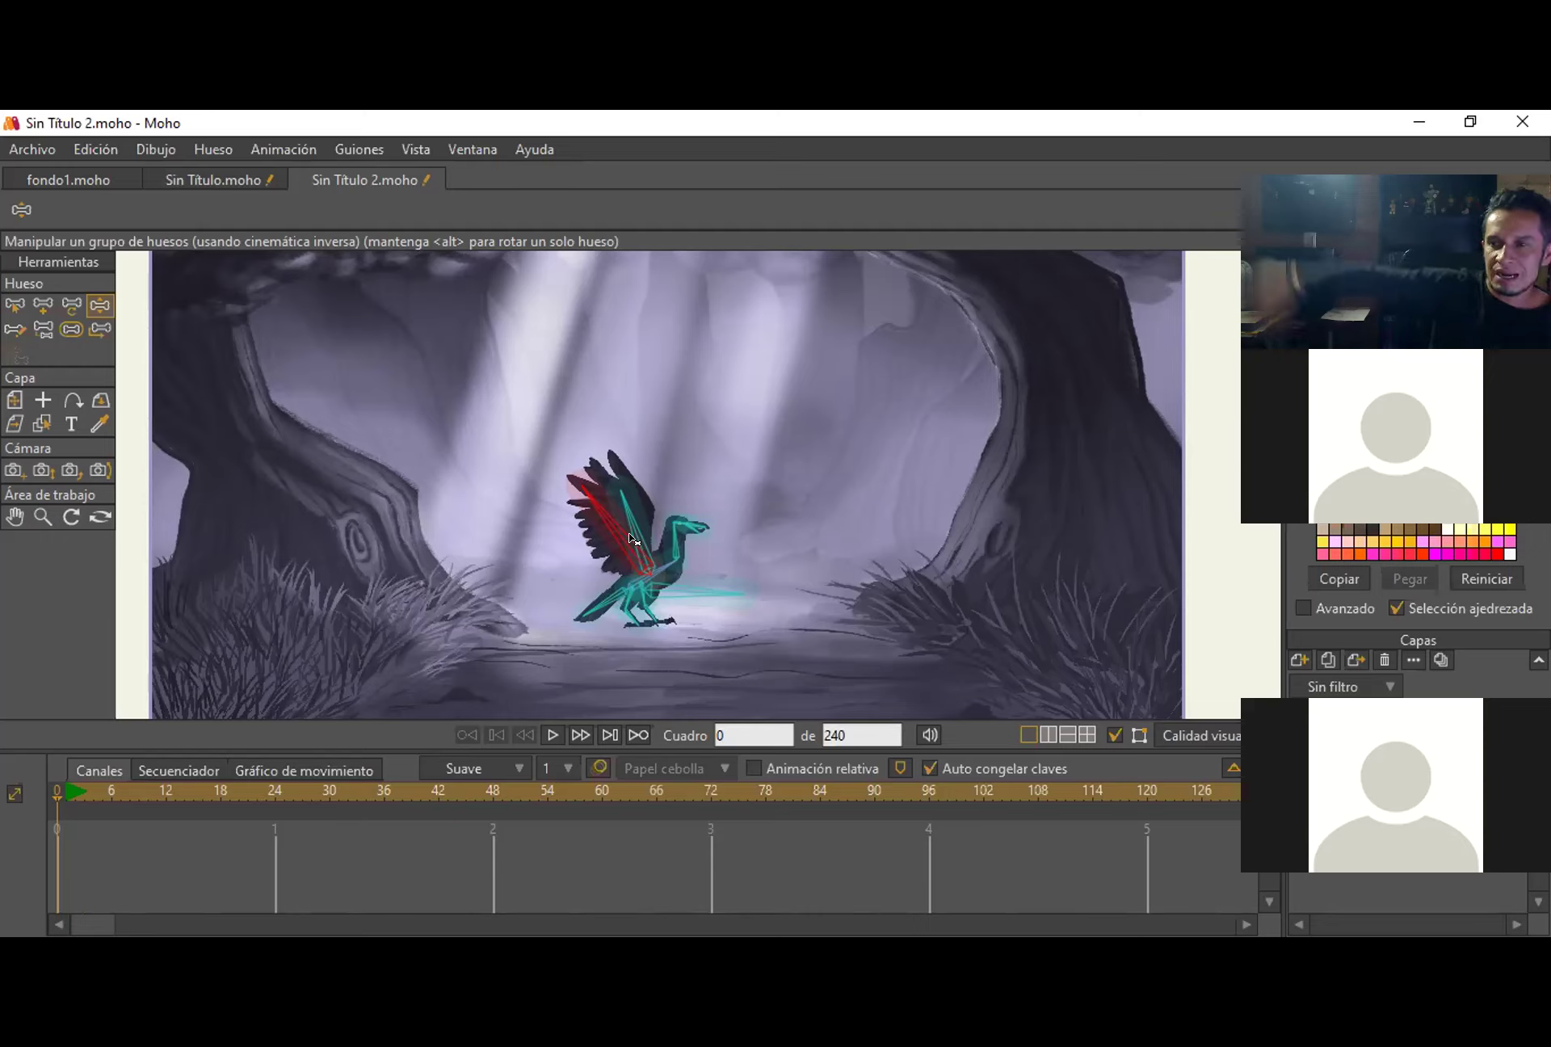
# Rotate the bones of both wings so the far wing tilts forward and the two raised wings spread apart.
pyautogui.moveTo(604, 515); pyautogui.dragTo(629, 460)
pyautogui.moveTo(587, 551)
pyautogui.mouseDown()
pyautogui.moveTo(577, 517)
pyautogui.moveTo(558, 575)
pyautogui.moveTo(570, 521)
pyautogui.moveTo(575, 544)
pyautogui.moveTo(626, 479)
pyautogui.moveTo(638, 496)
pyautogui.moveTo(593, 534)
pyautogui.mouseUp()
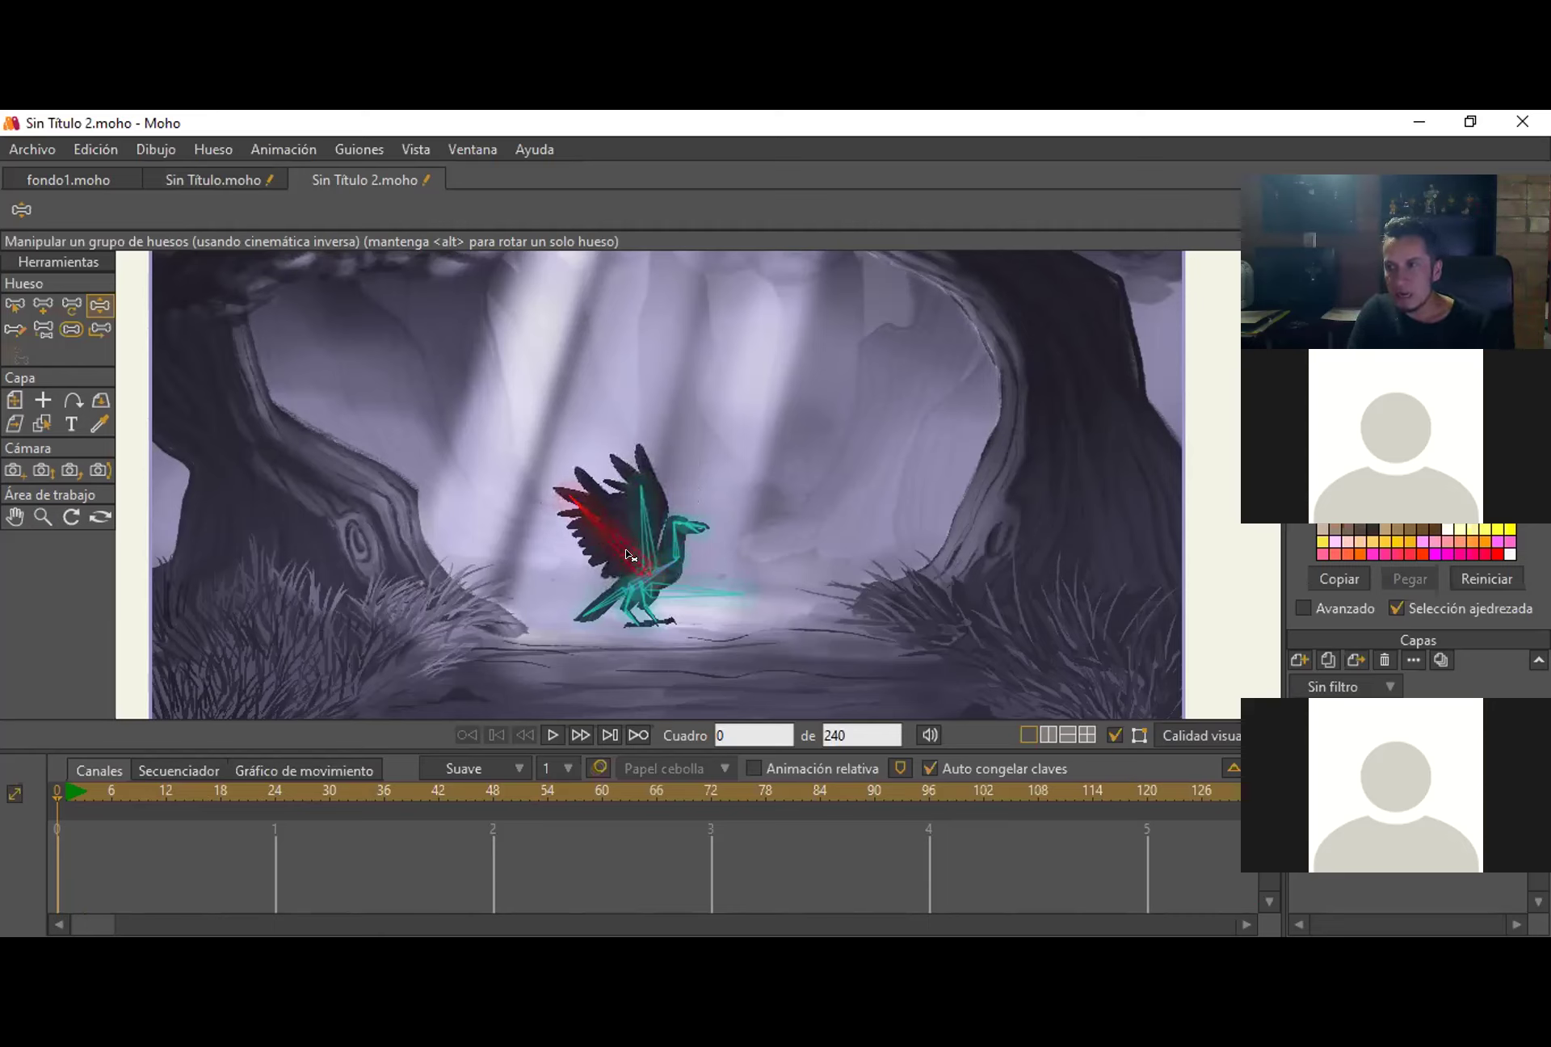
pyautogui.moveTo(647, 497); pyautogui.dragTo(603, 521)
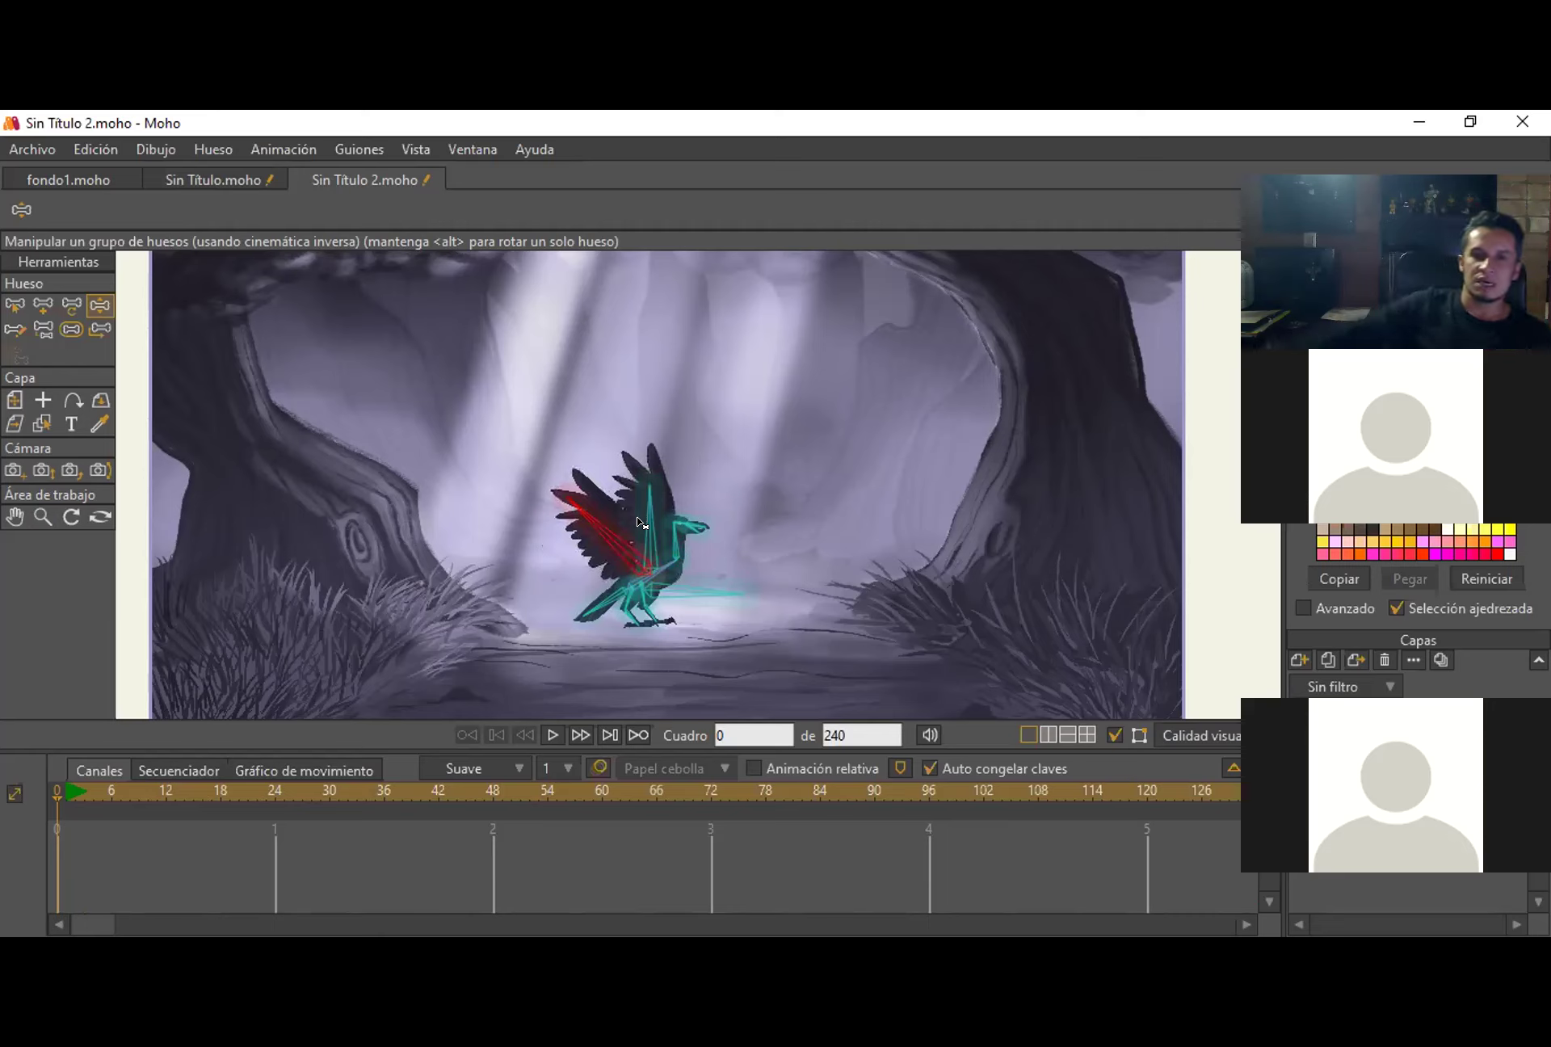
pyautogui.moveTo(608, 554); pyautogui.dragTo(630, 410)
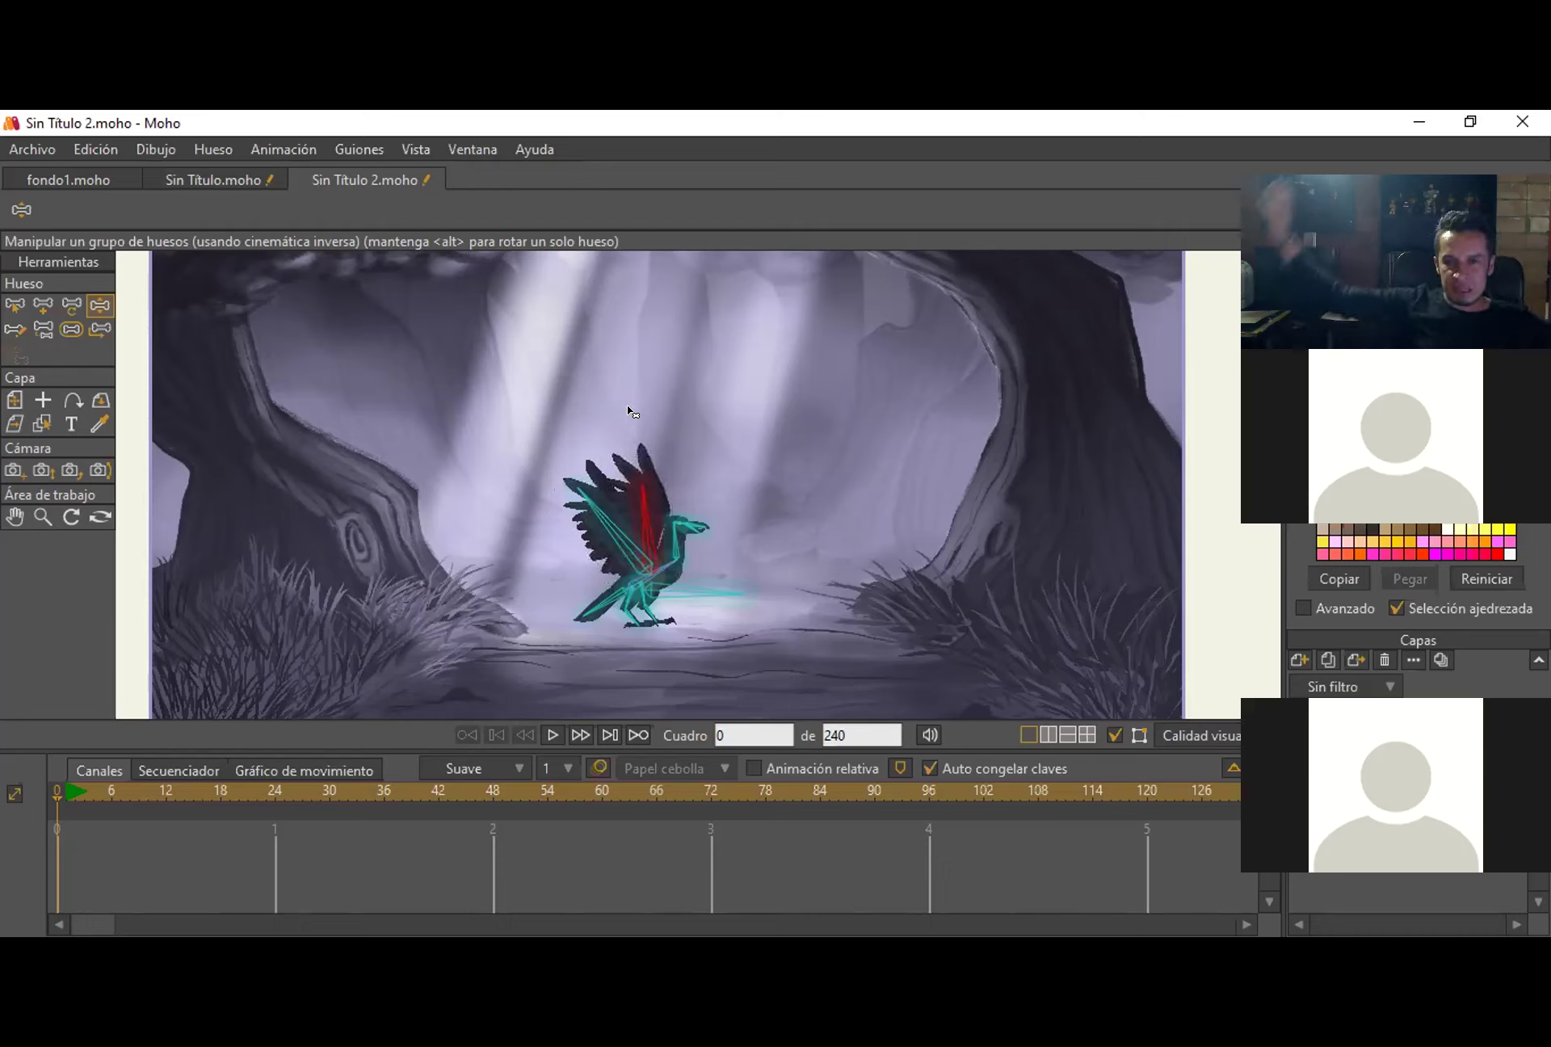
pyautogui.moveTo(631, 410); pyautogui.dragTo(644, 408)
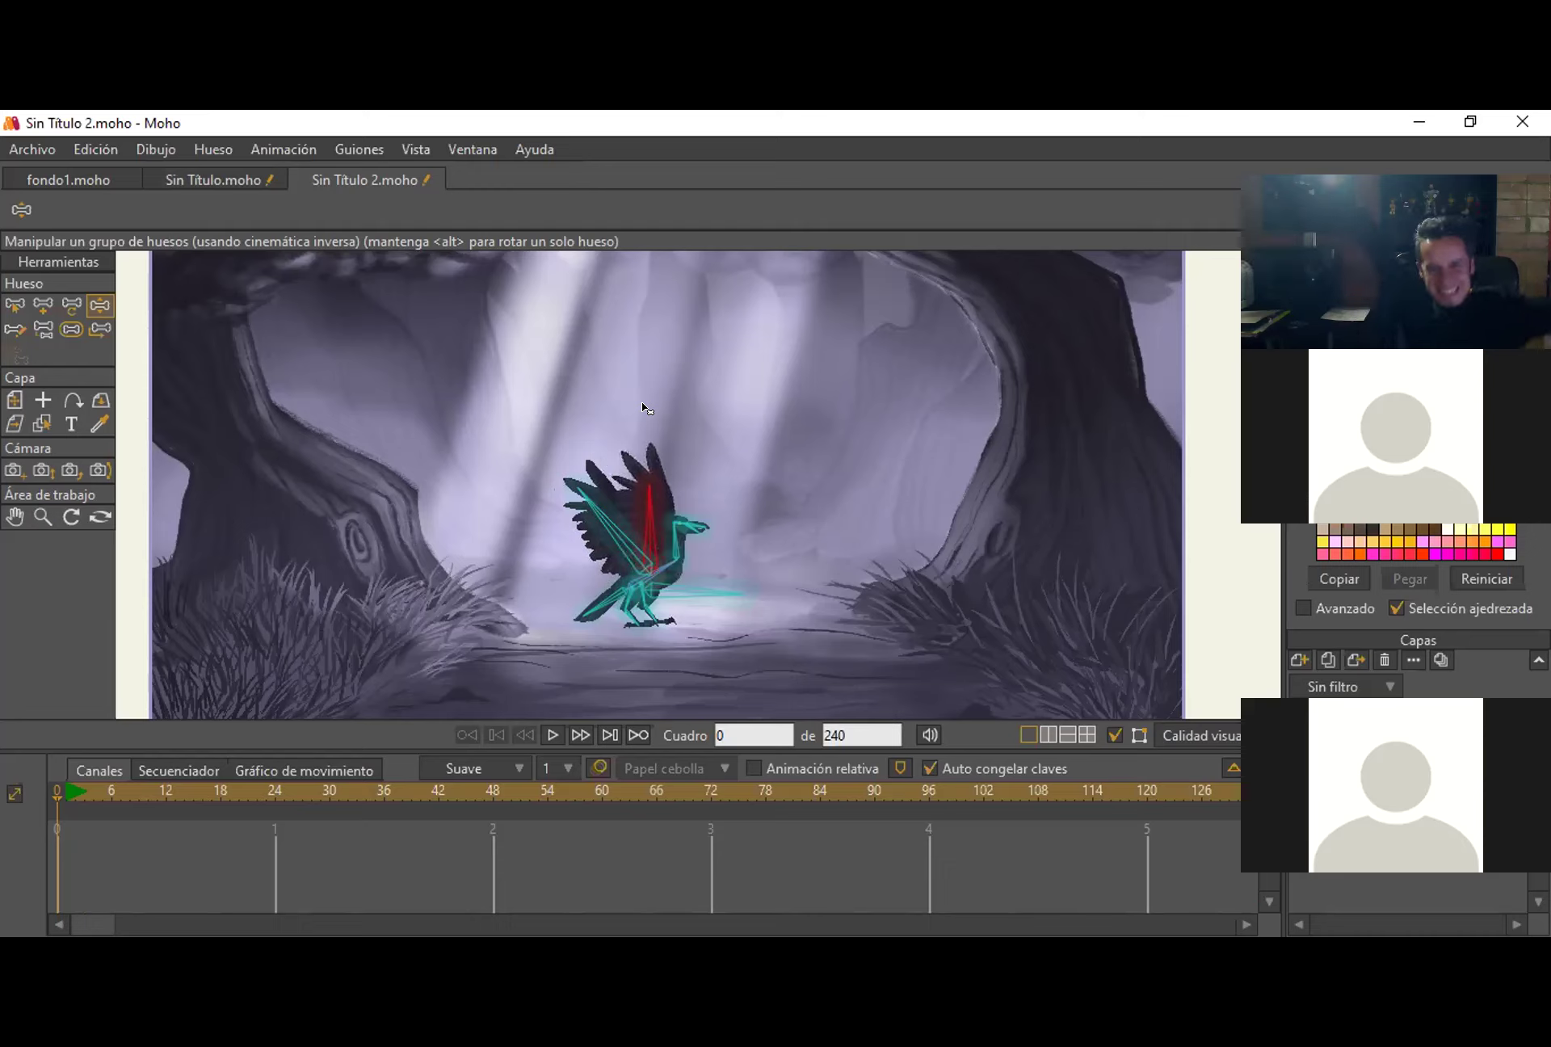
pyautogui.moveTo(641, 405)
pyautogui.mouseDown()
pyautogui.moveTo(641, 421)
pyautogui.moveTo(644, 409)
pyautogui.mouseUp()
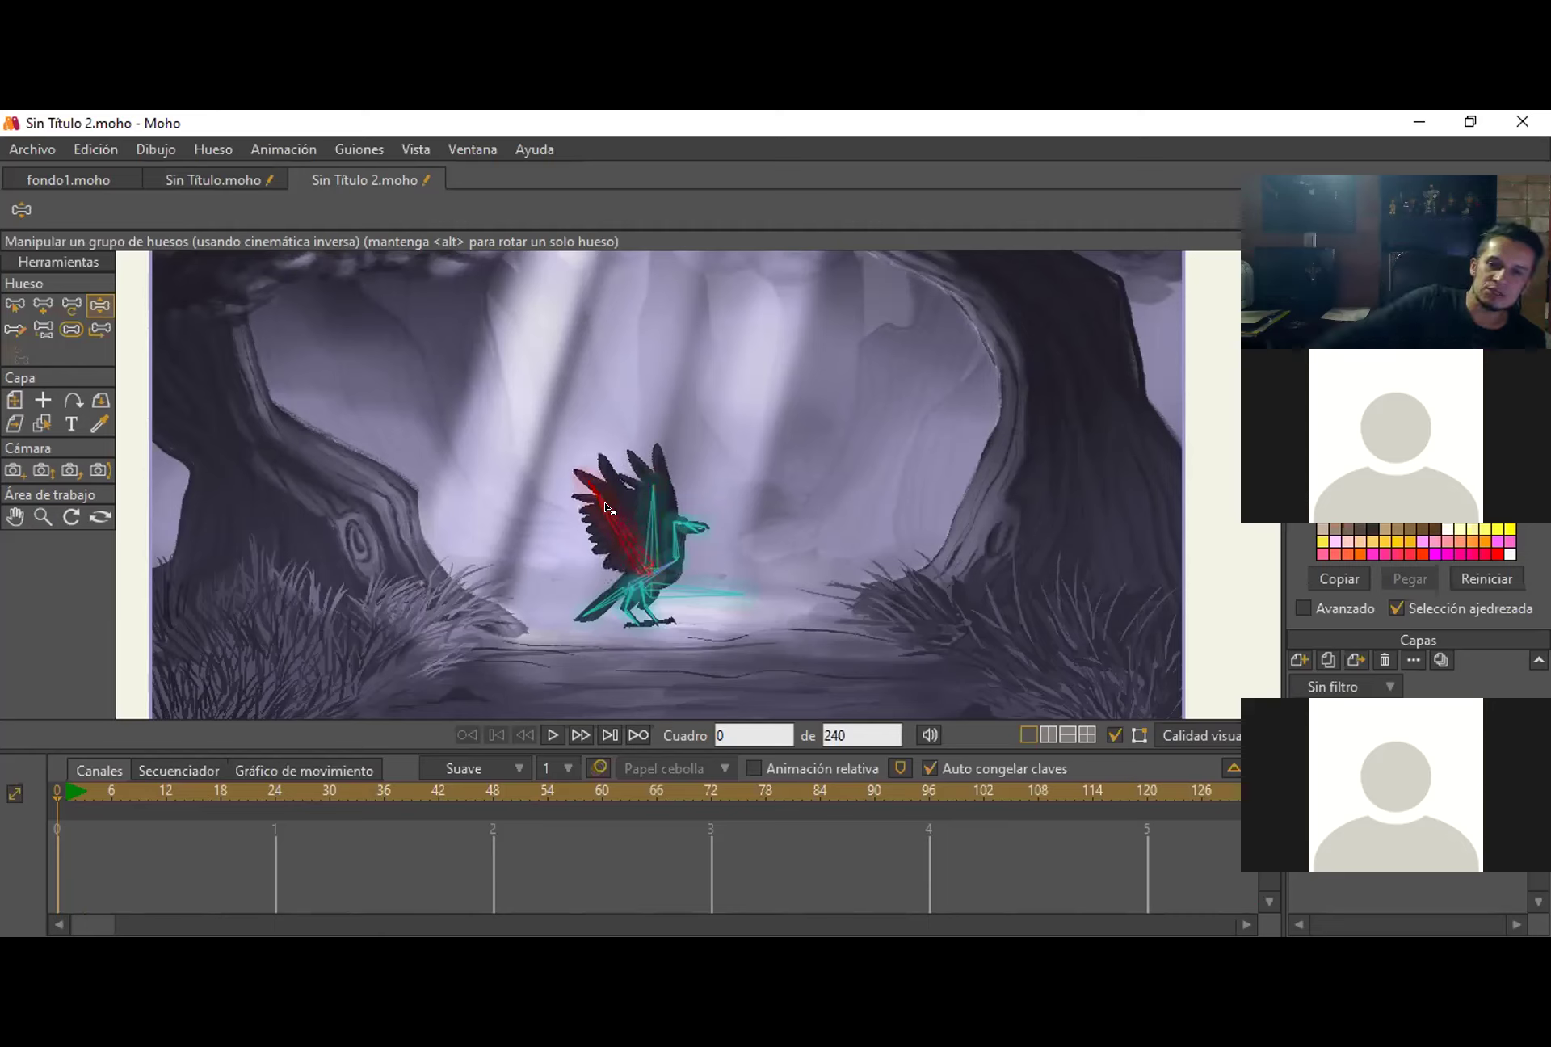
pyautogui.moveTo(606, 533); pyautogui.dragTo(644, 487)
pyautogui.click(606, 533)
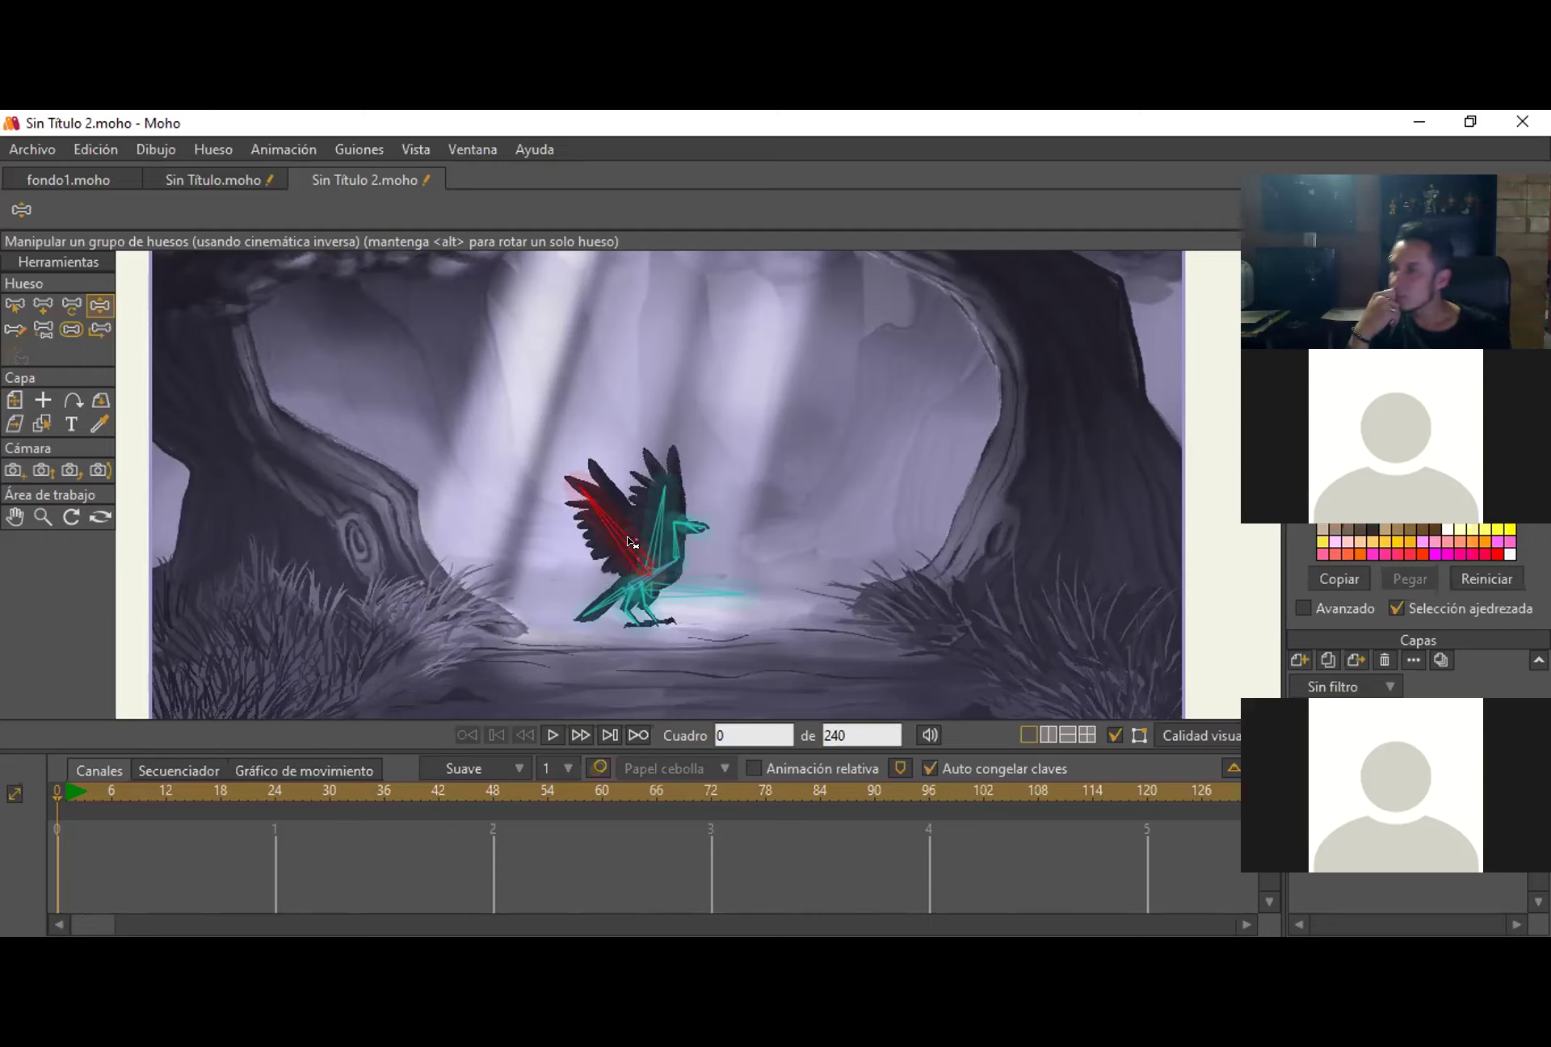
# Shift the whole bird slightly forward along the path by its root bone.
pyautogui.moveTo(702, 592); pyautogui.dragTo(656, 533)
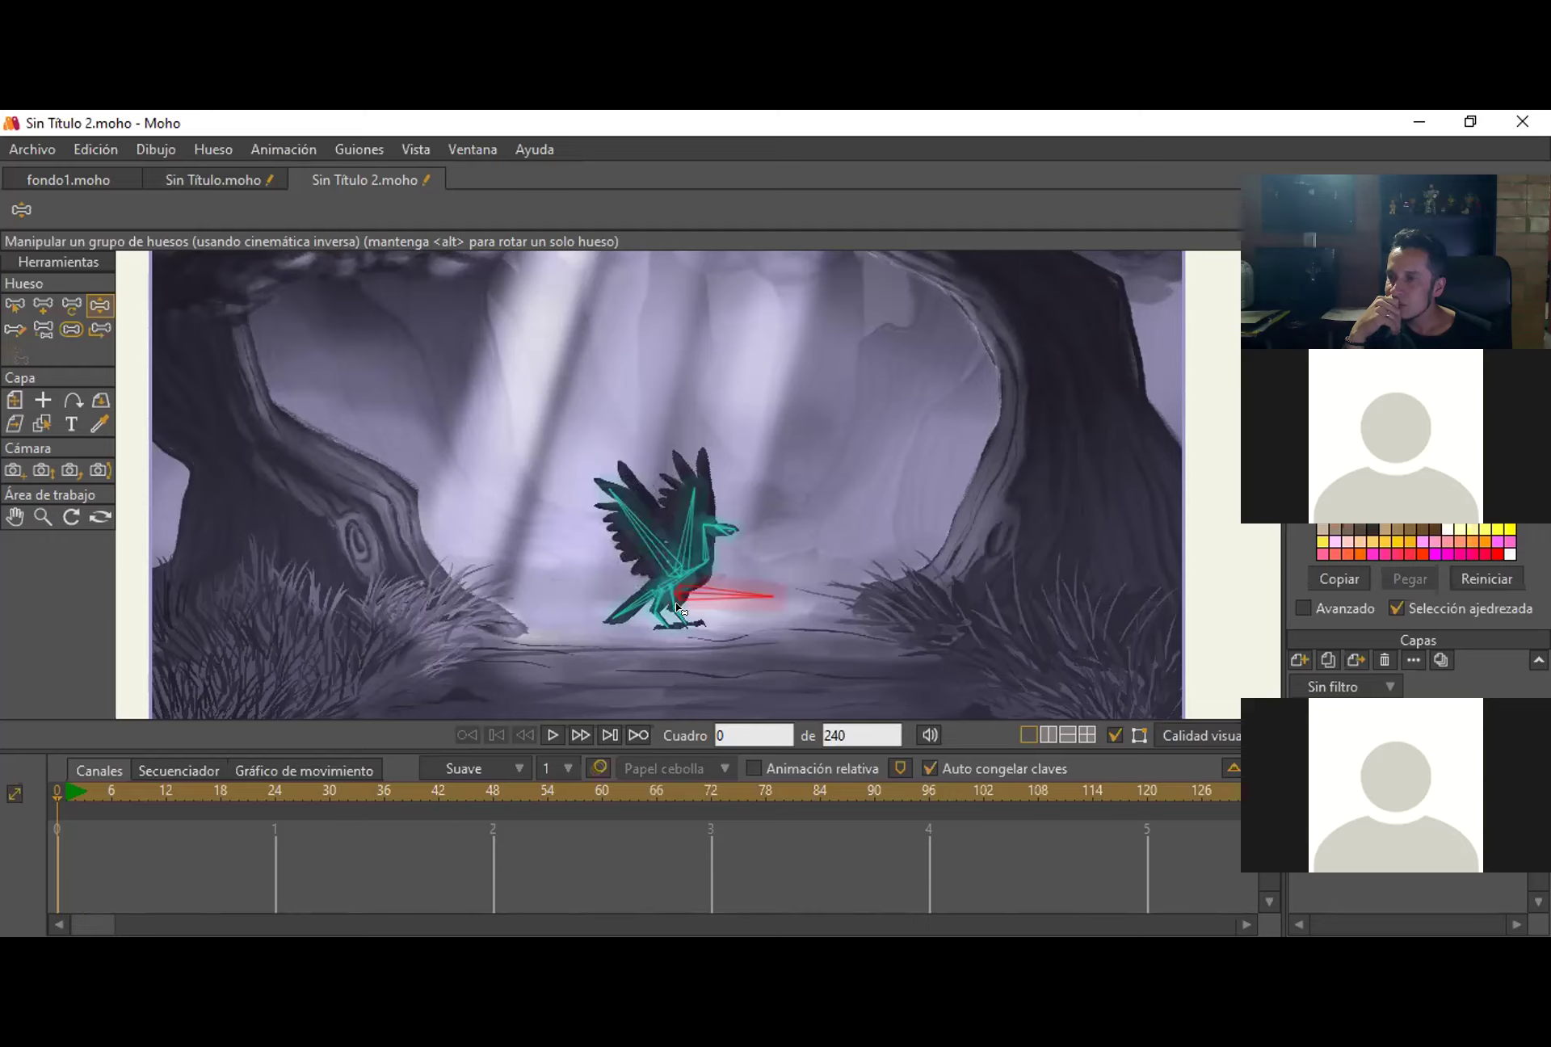
pyautogui.moveTo(715, 598); pyautogui.dragTo(752, 595)
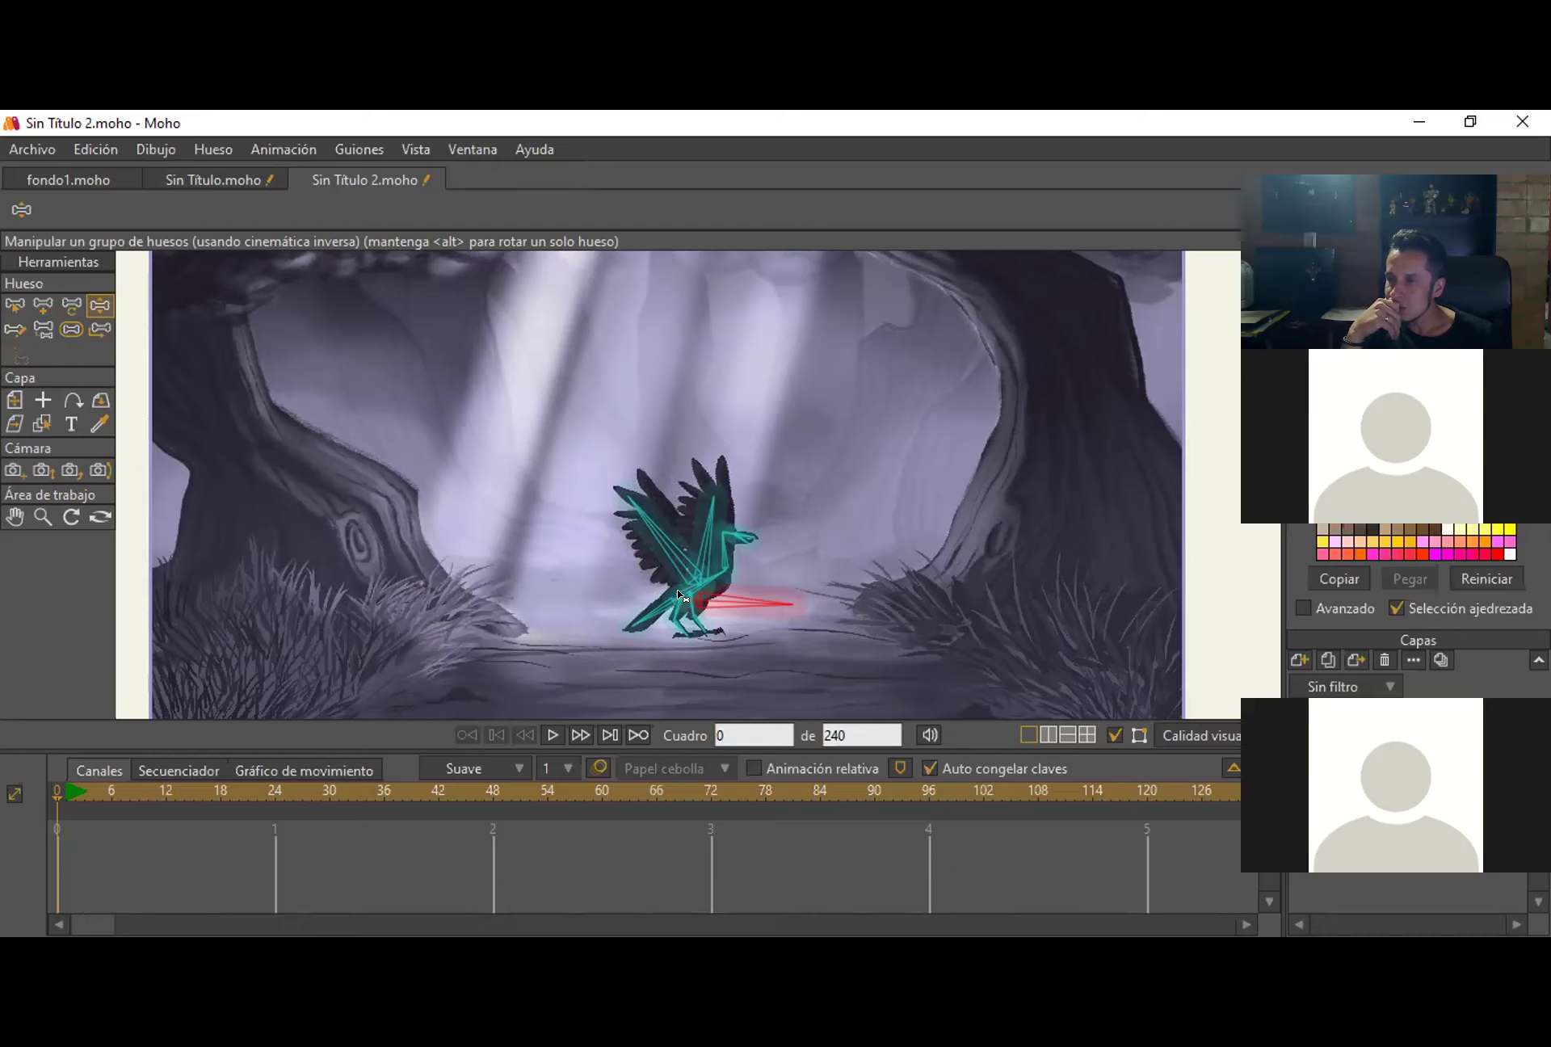
pyautogui.moveTo(715, 596); pyautogui.dragTo(767, 625)
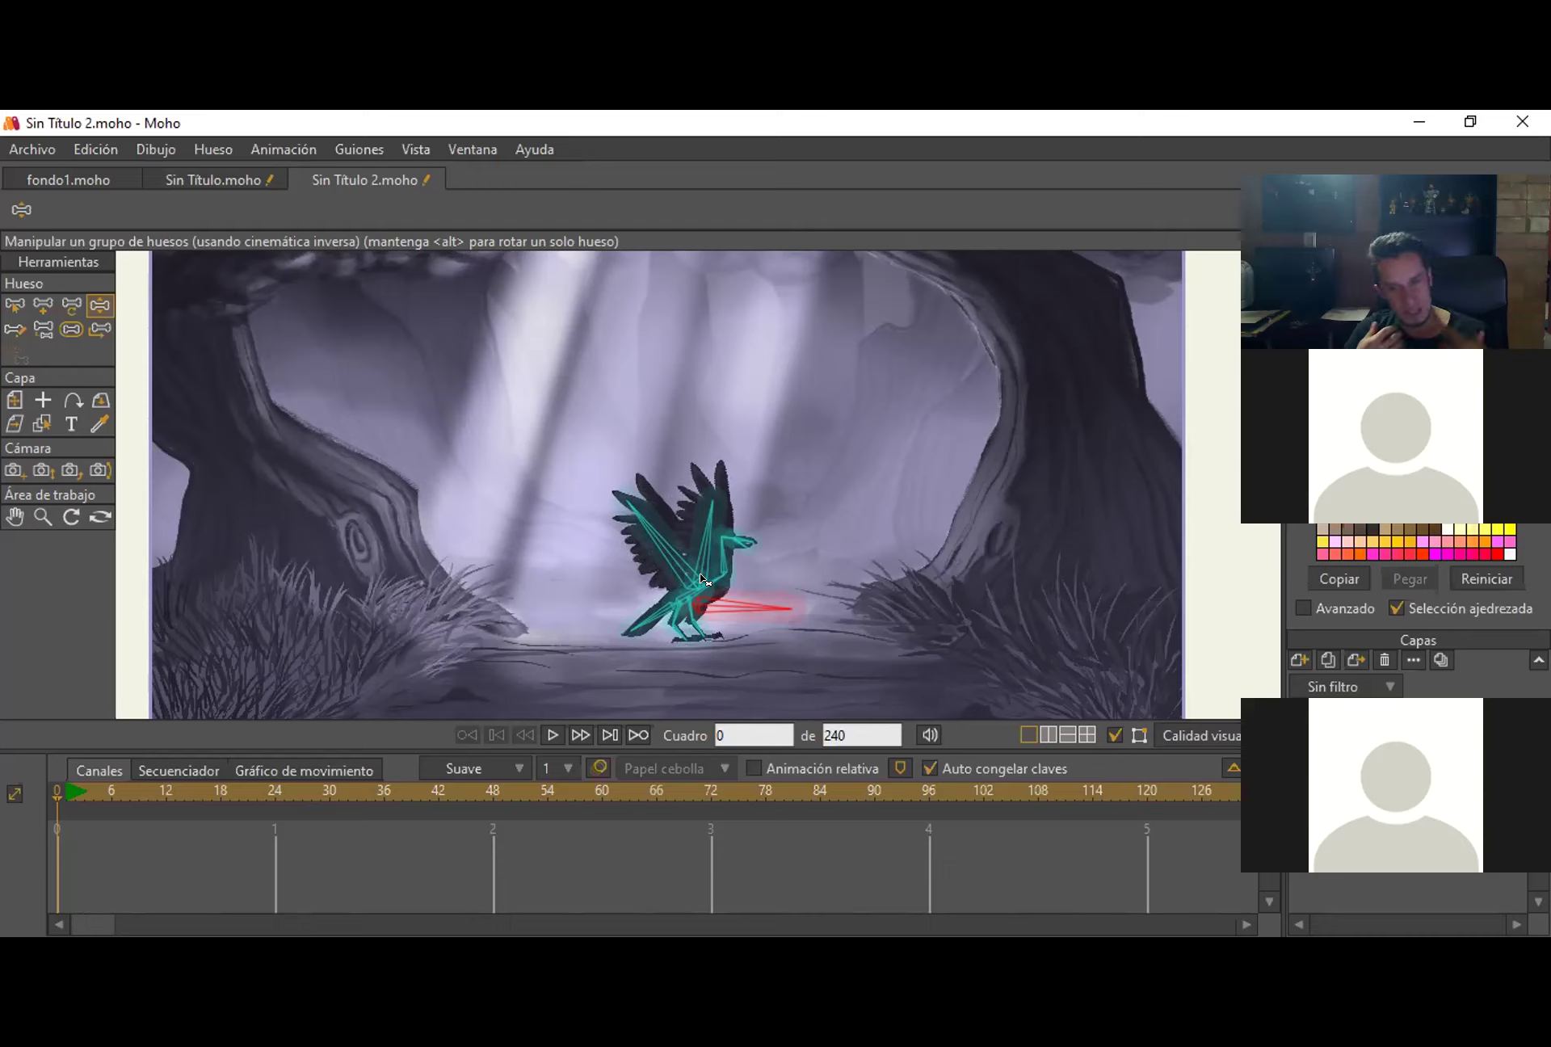
pyautogui.click(41, 145)
pyautogui.moveTo(387, 536)
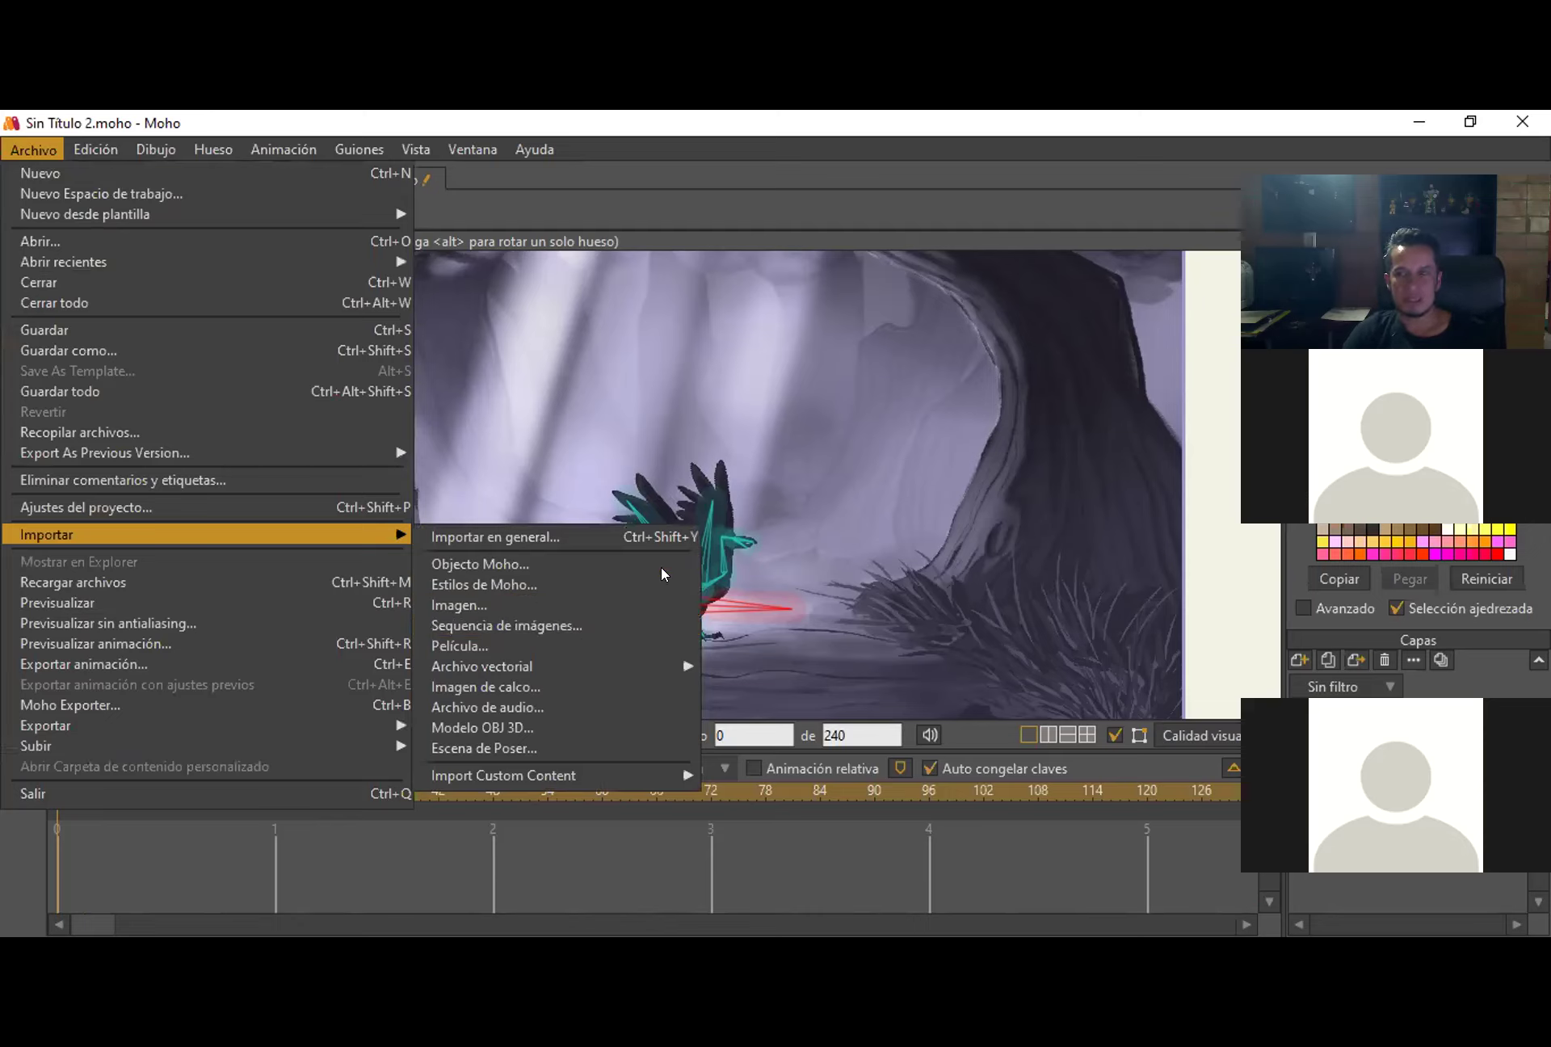
pyautogui.click(691, 380)
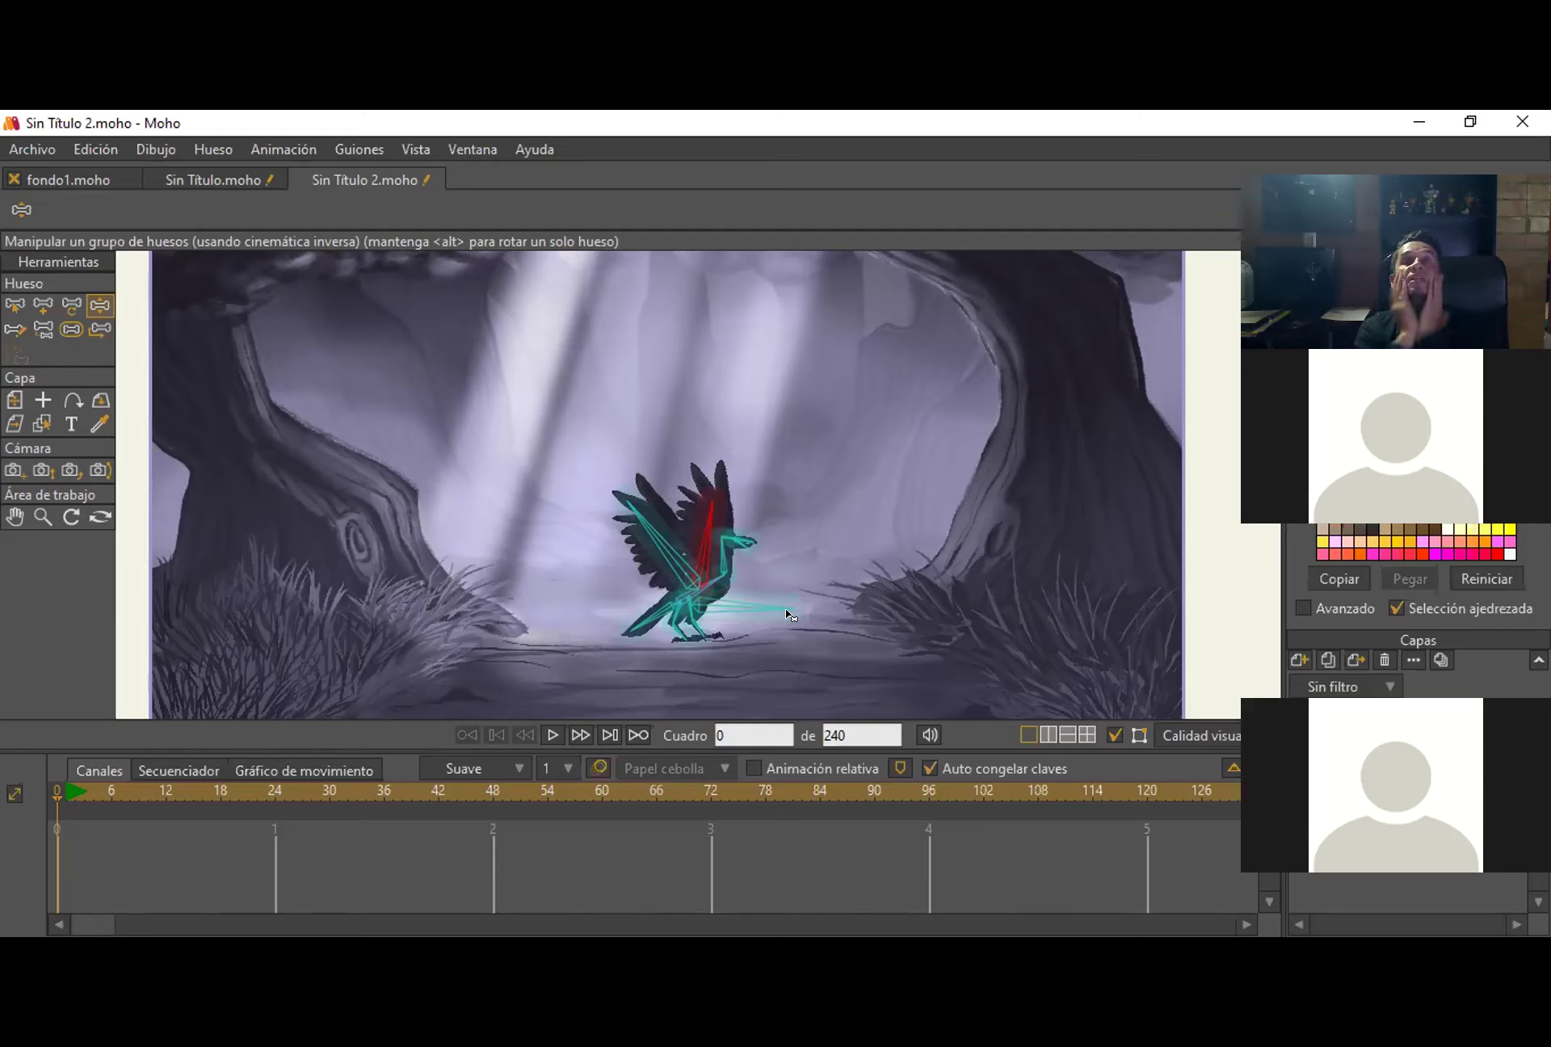
# Move the bird back and down onto the foreground path by its root bone.
pyautogui.moveTo(768, 607)
pyautogui.mouseDown()
pyautogui.moveTo(731, 606)
pyautogui.moveTo(893, 610)
pyautogui.moveTo(788, 624)
pyautogui.mouseUp()
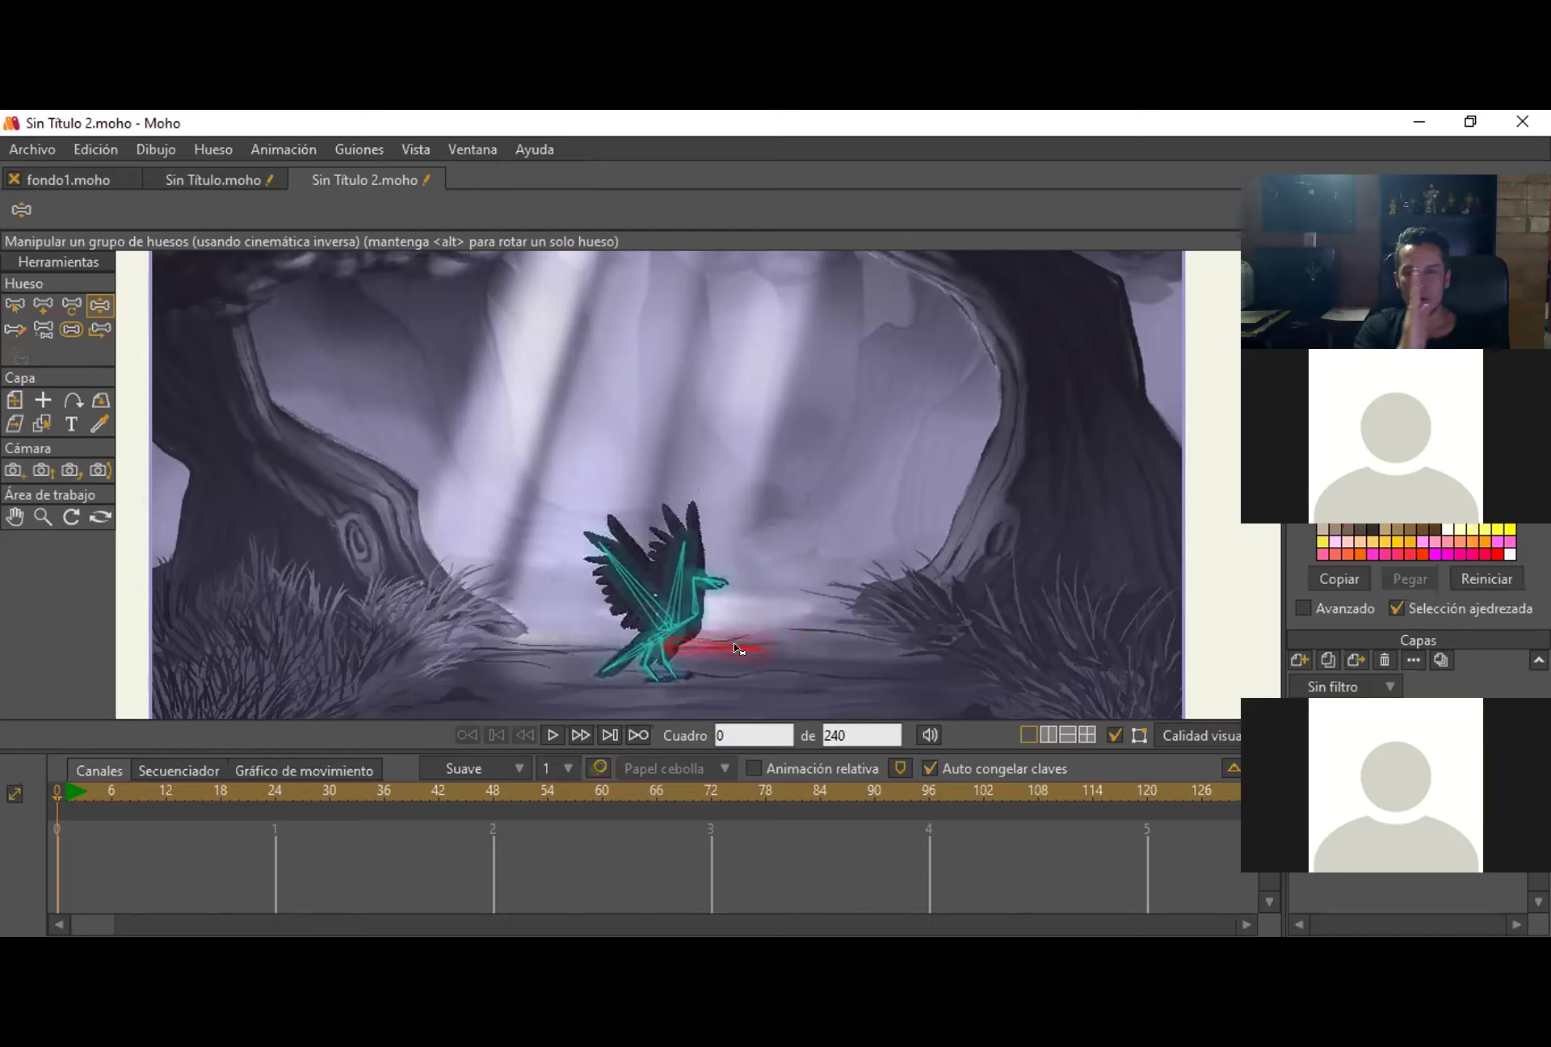
# Lift the whole bird off the path into the air by its root bone, and swing both legs by their bones.
pyautogui.moveTo(709, 615); pyautogui.dragTo(738, 610)
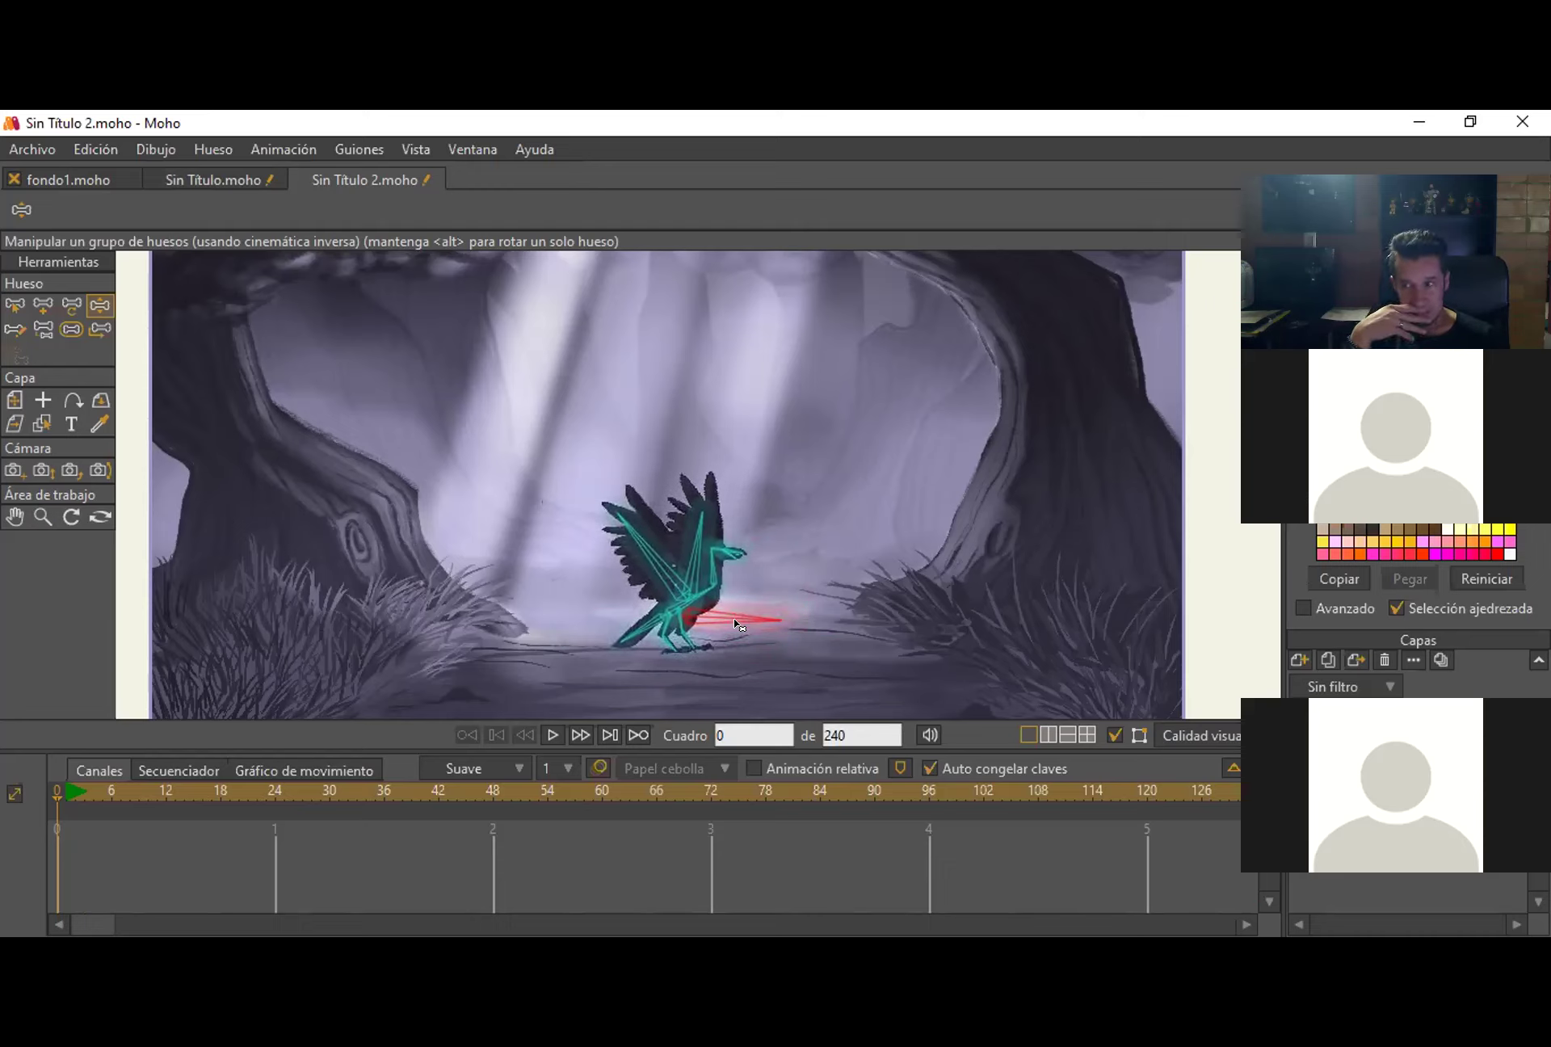
pyautogui.moveTo(735, 586); pyautogui.dragTo(705, 504)
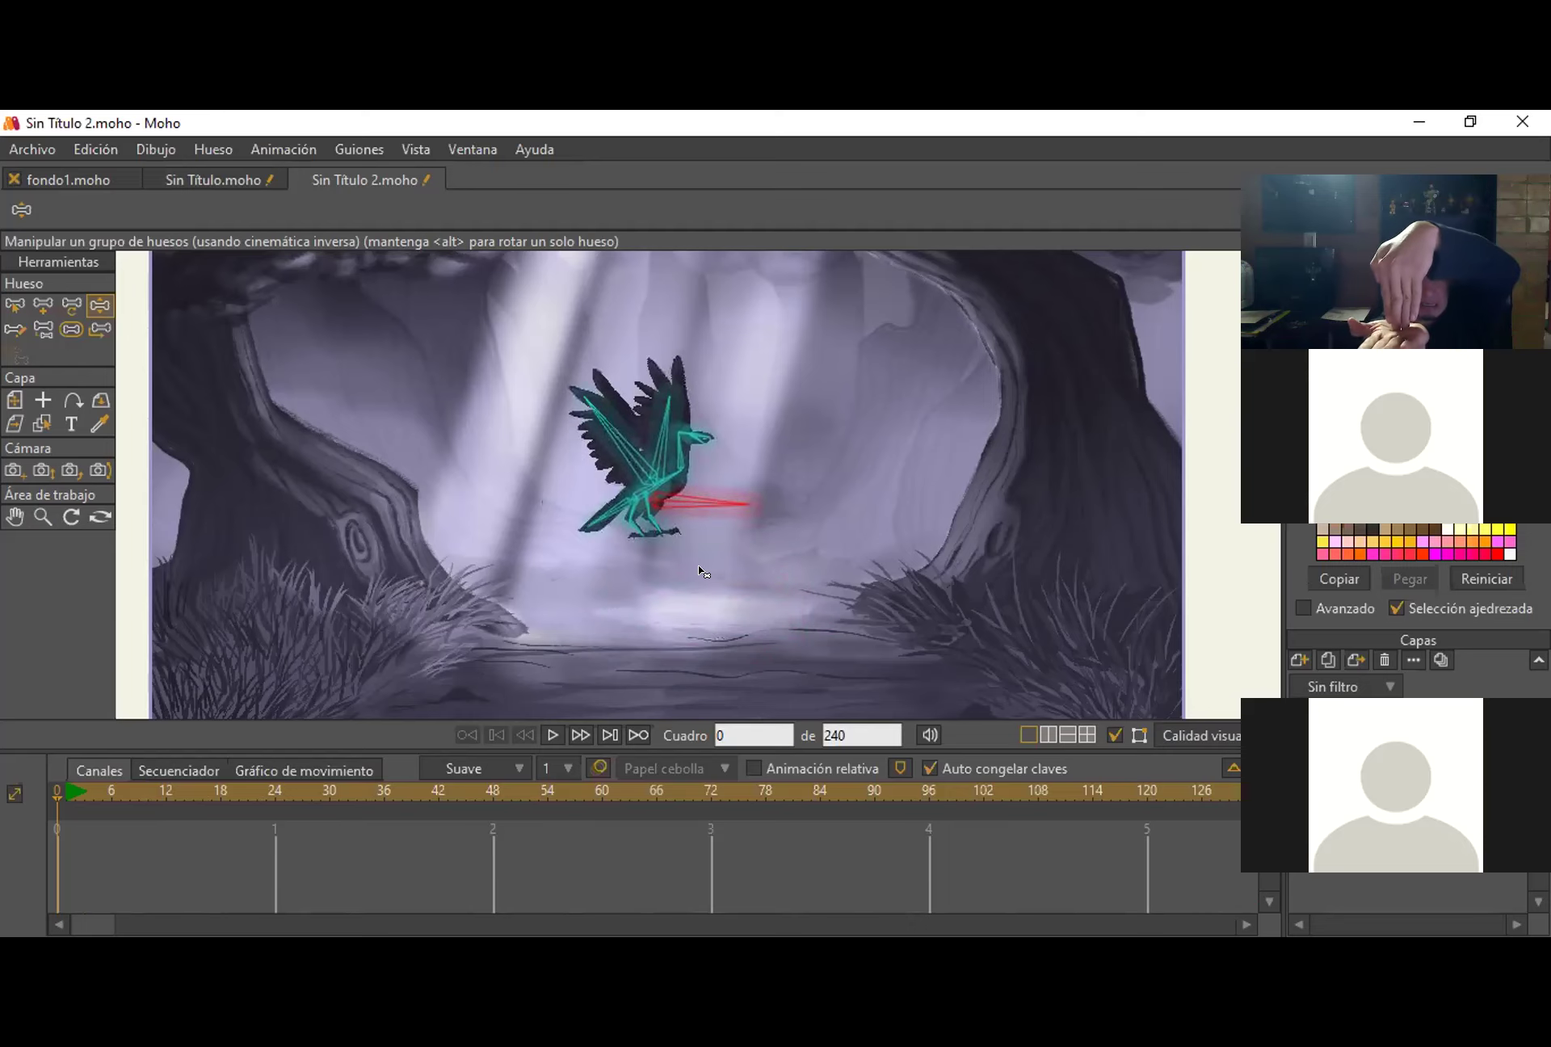
pyautogui.click(660, 582)
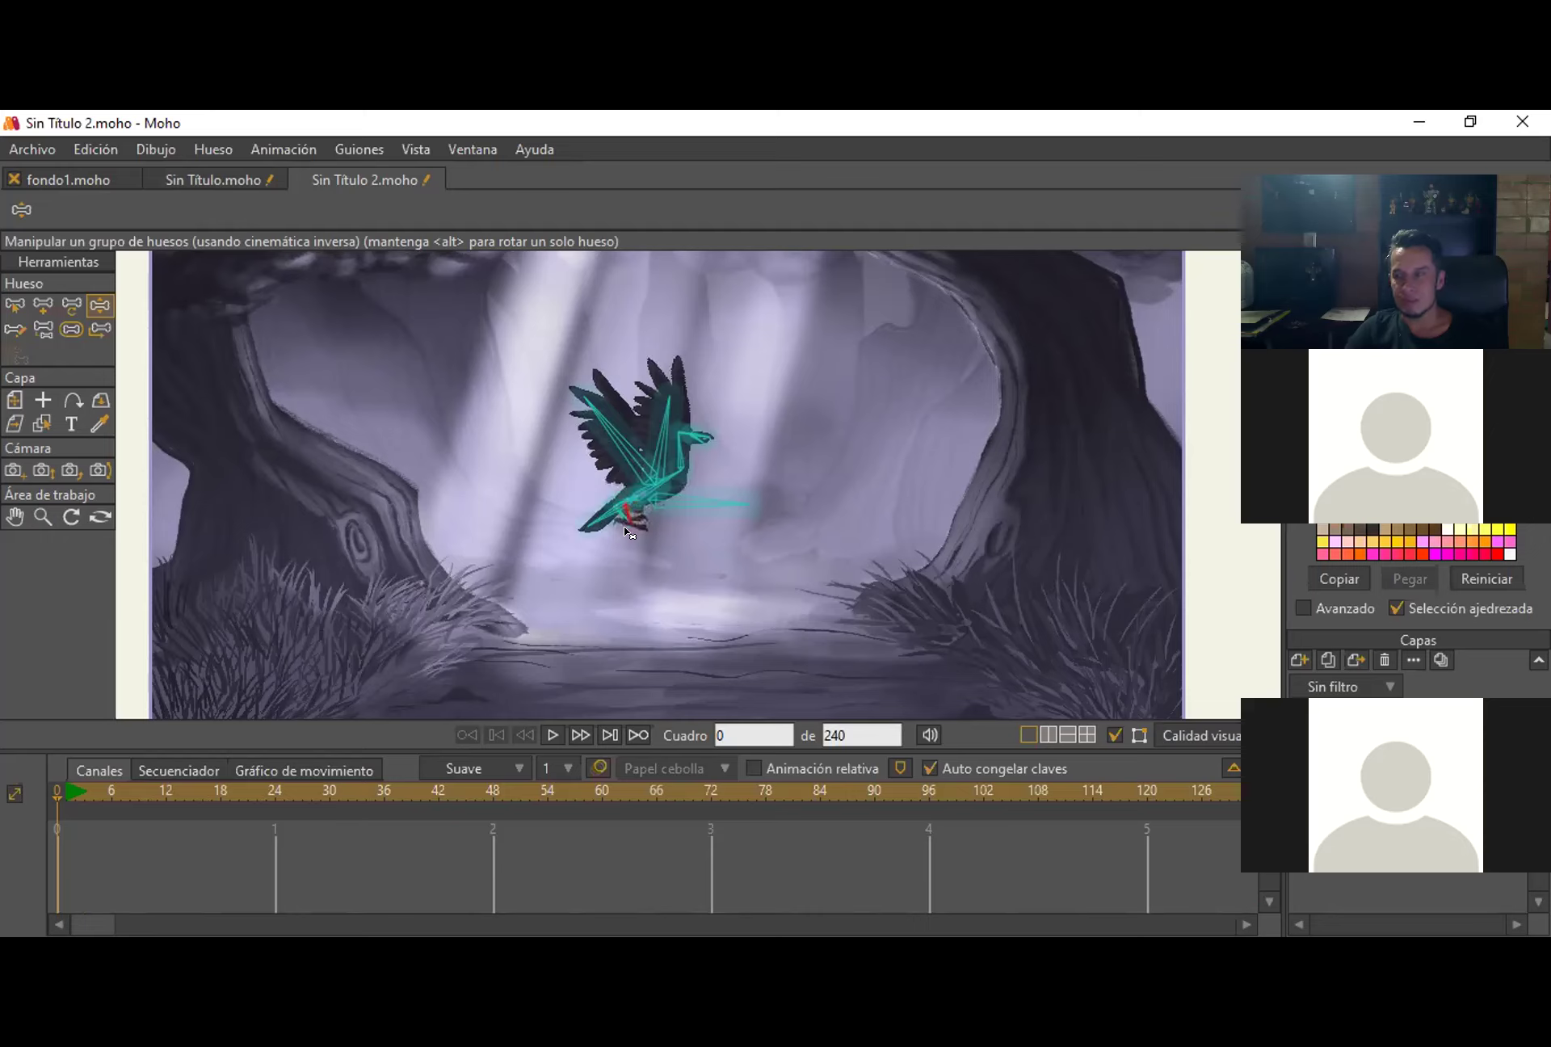
pyautogui.moveTo(621, 517); pyautogui.dragTo(685, 557)
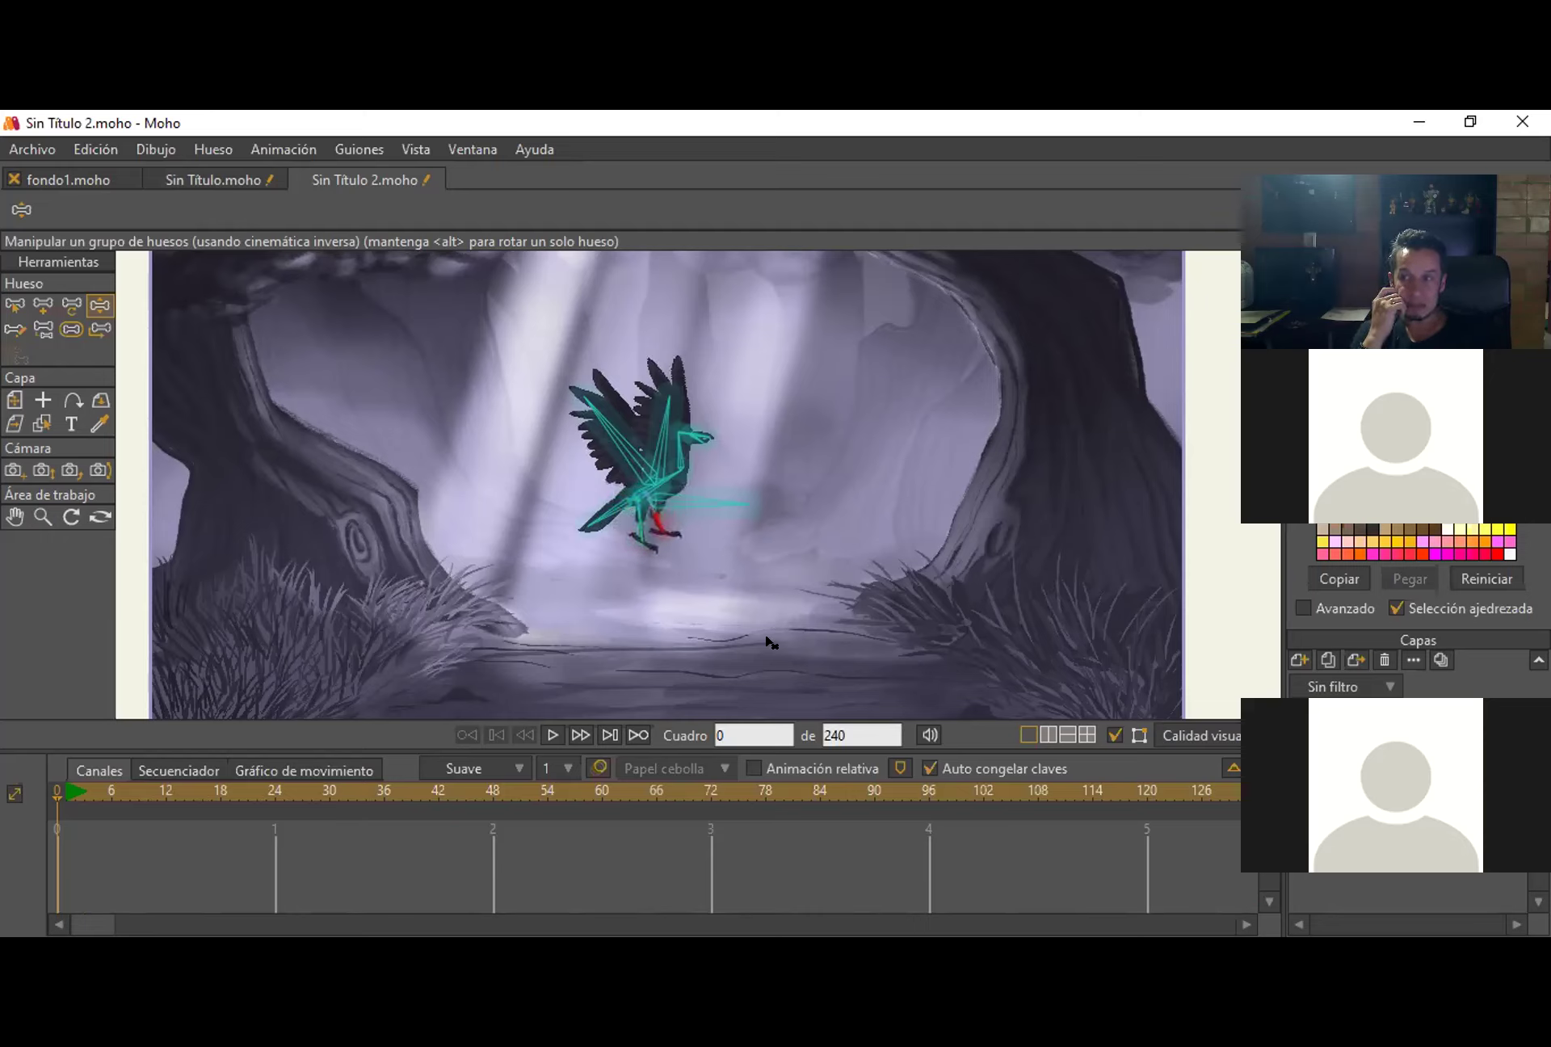
# Tilt the bird's two raised wings slightly forward and lean its neck and beak forward and down by their bones.
pyautogui.click(622, 446)
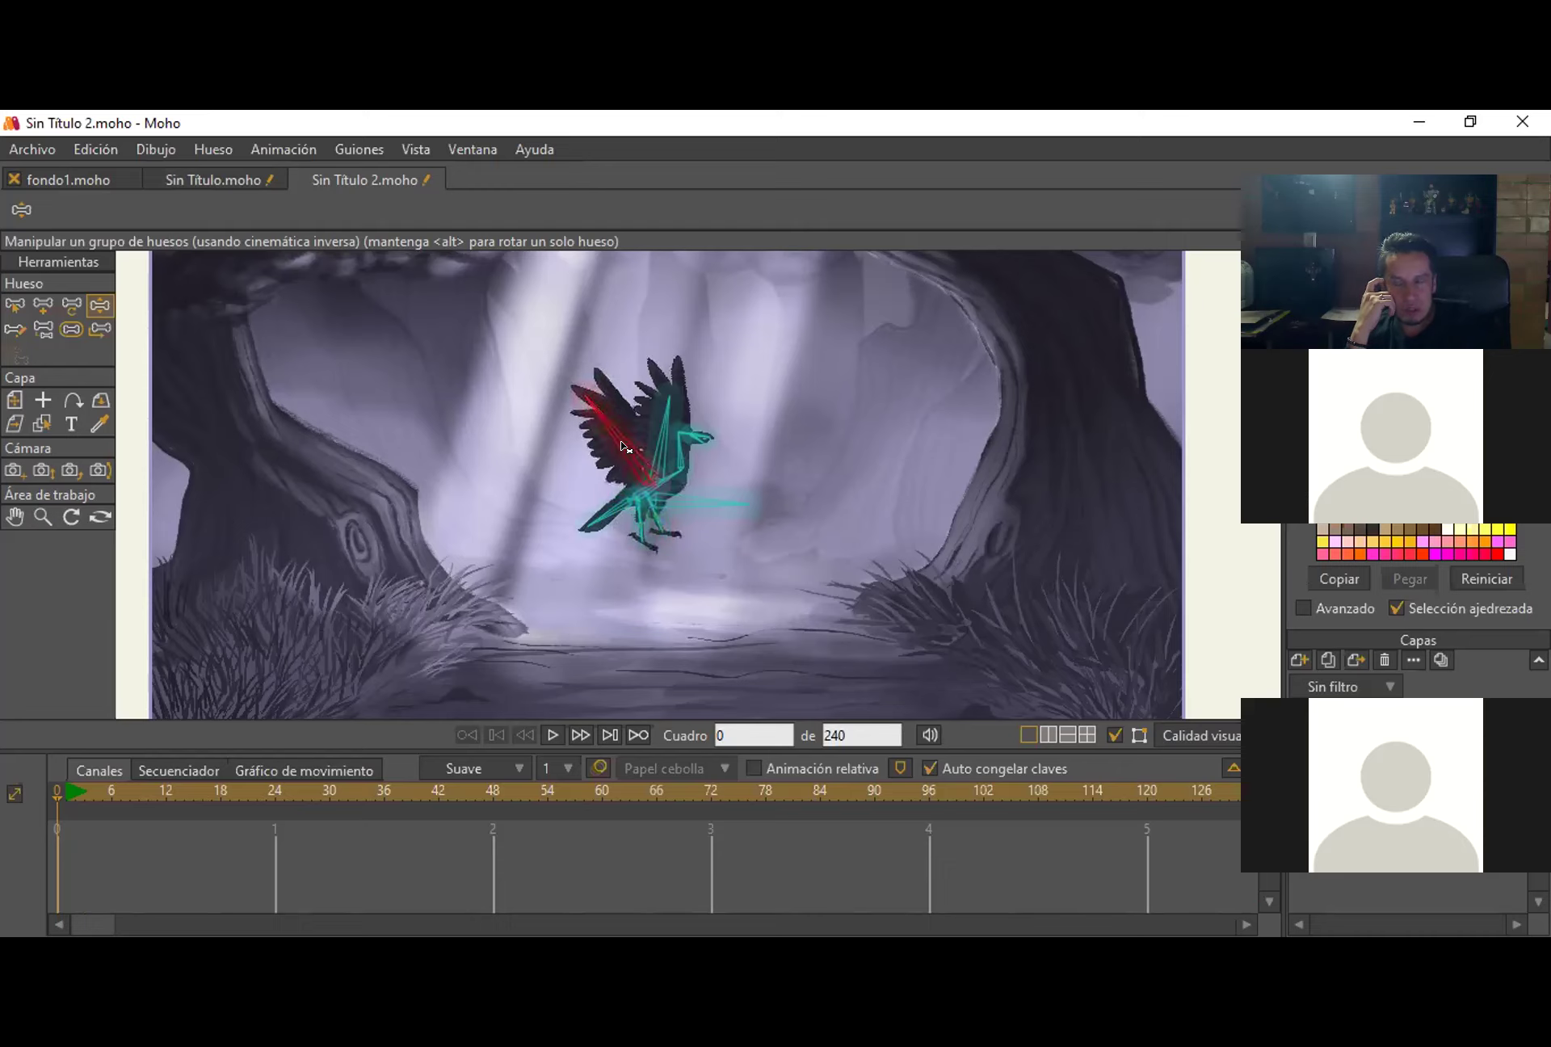
pyautogui.moveTo(620, 443)
pyautogui.mouseDown()
pyautogui.moveTo(618, 485)
pyautogui.moveTo(627, 464)
pyautogui.mouseUp()
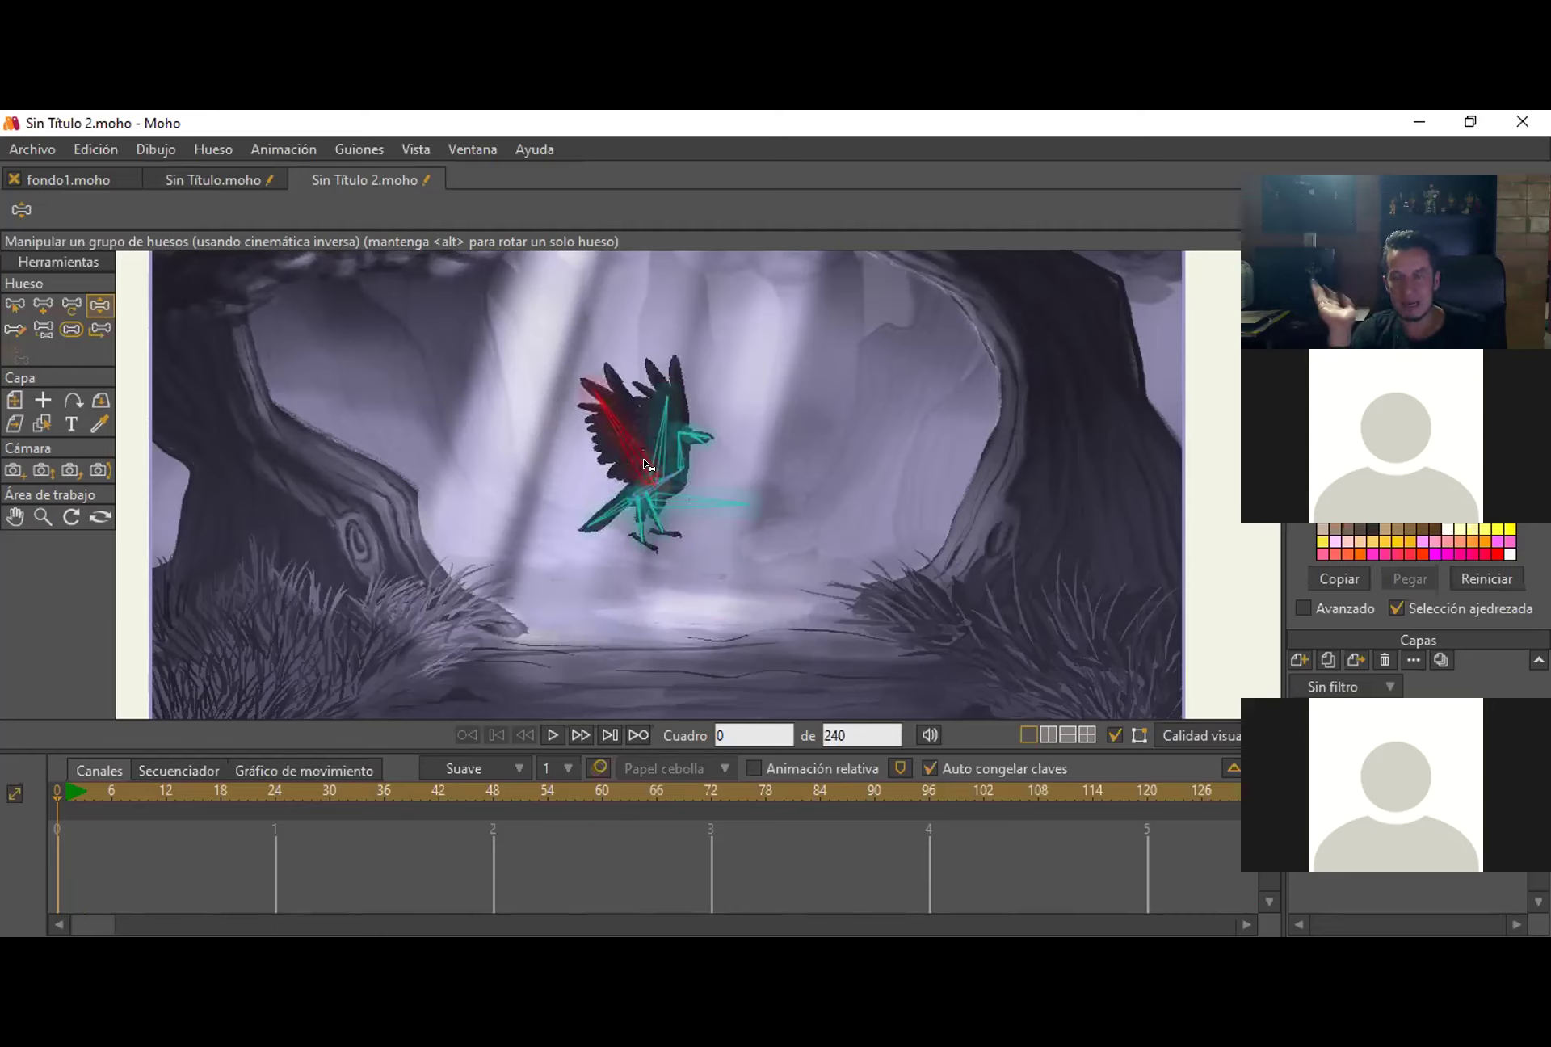
pyautogui.moveTo(659, 424); pyautogui.dragTo(674, 395)
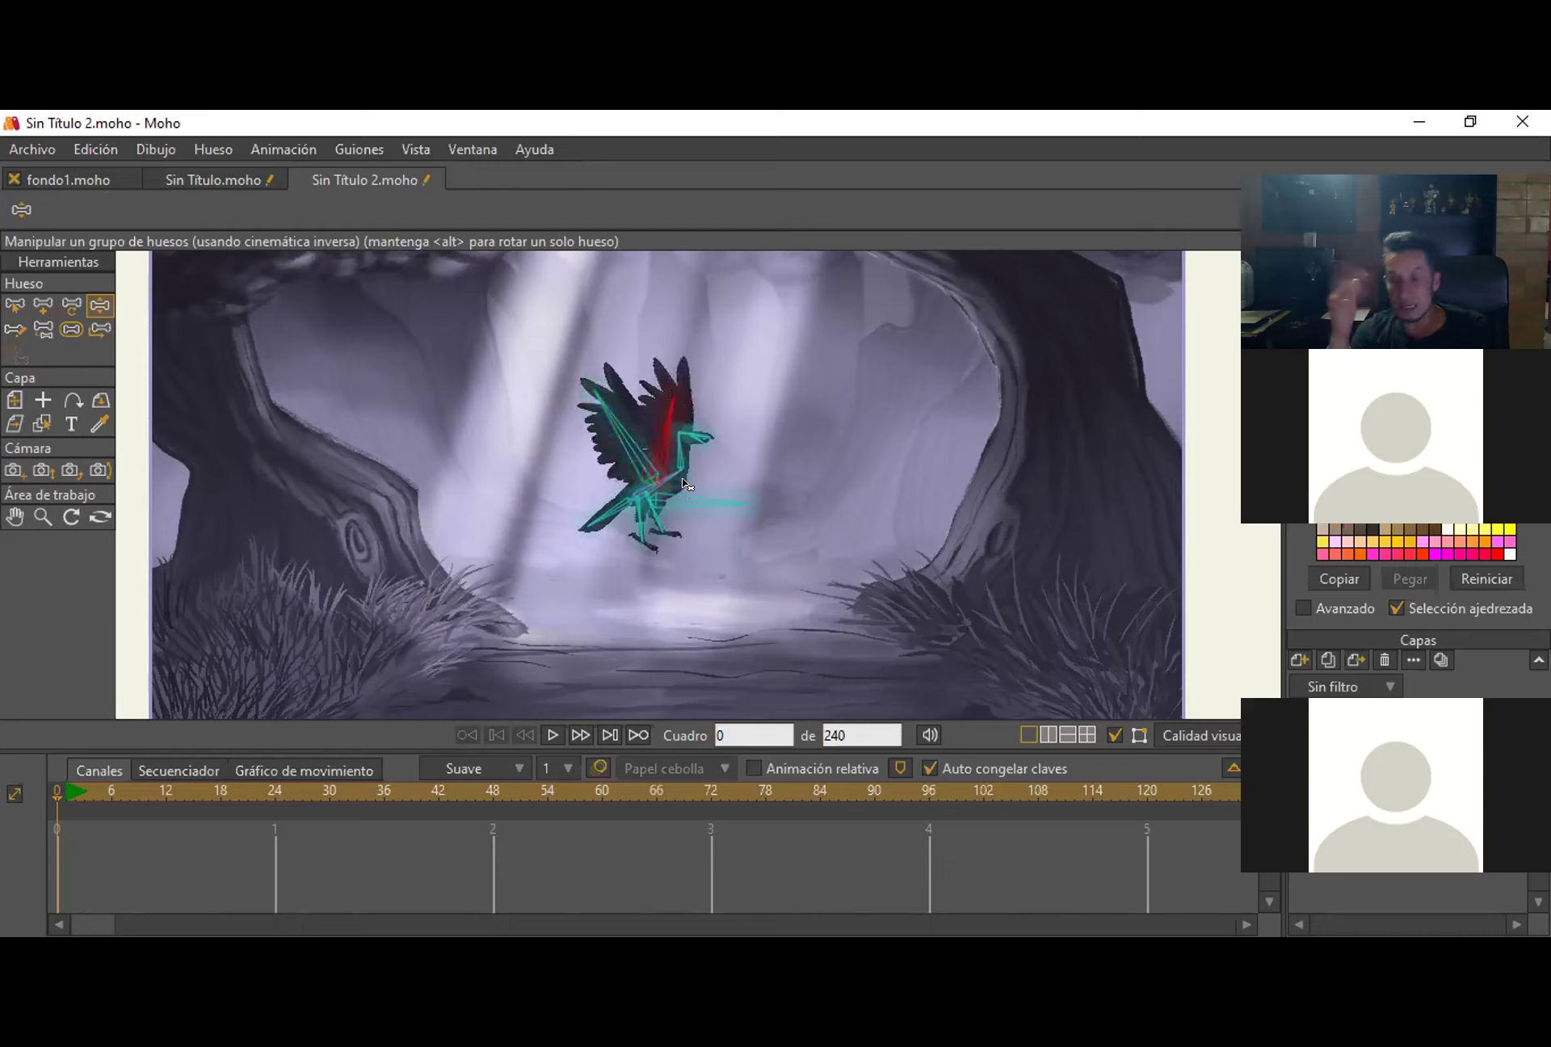
pyautogui.click(703, 446)
pyautogui.moveTo(703, 447); pyautogui.dragTo(623, 434)
# Lower the whole bird back onto the forest path by its root bone and adjust its standing spot slightly.
pyautogui.moveTo(651, 543); pyautogui.dragTo(725, 634)
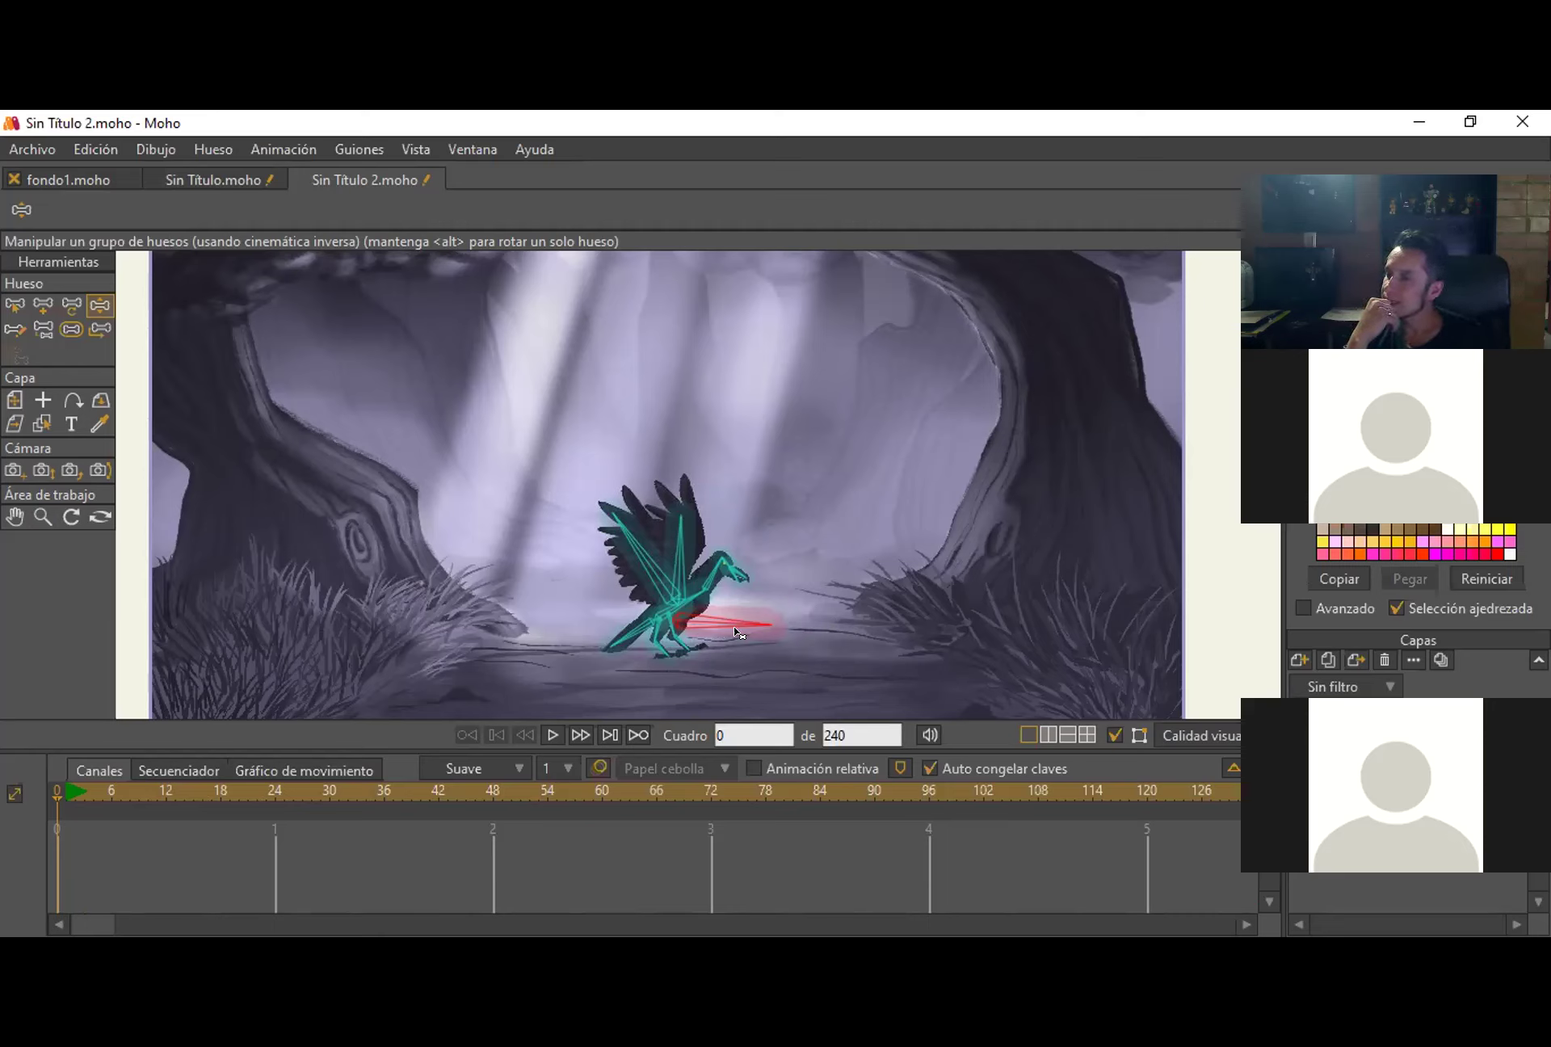
pyautogui.moveTo(726, 612); pyautogui.dragTo(721, 608)
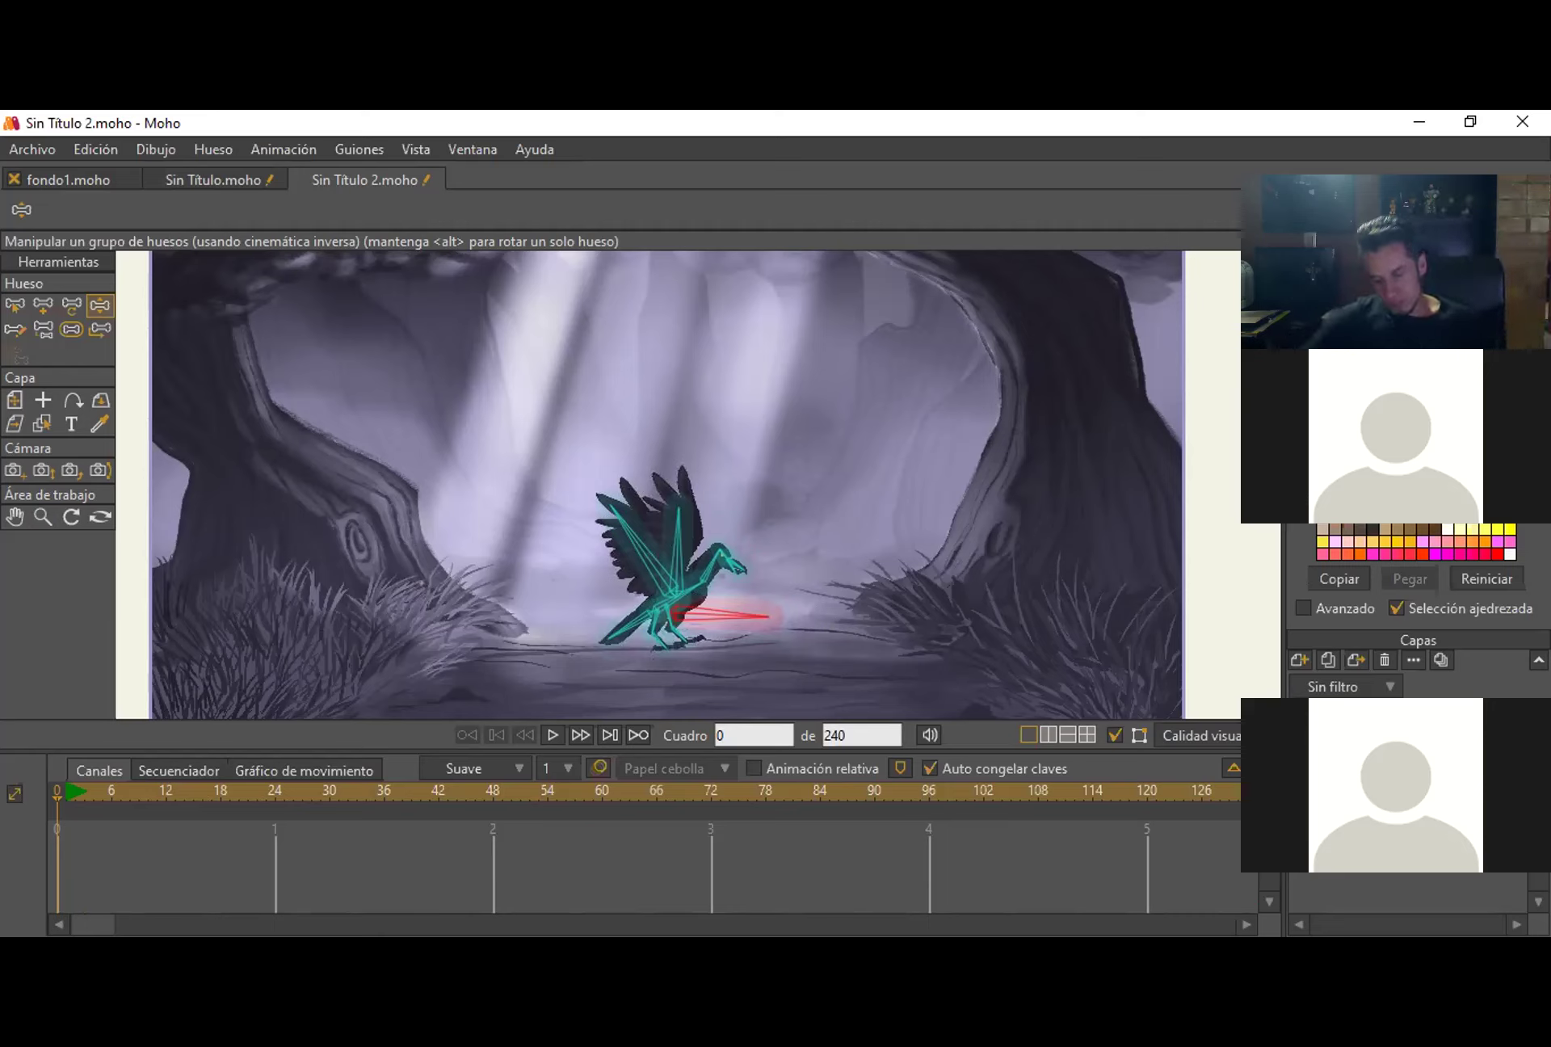
pyautogui.moveTo(735, 629)
pyautogui.mouseDown()
pyautogui.moveTo(671, 554)
pyautogui.moveTo(749, 638)
pyautogui.mouseUp()
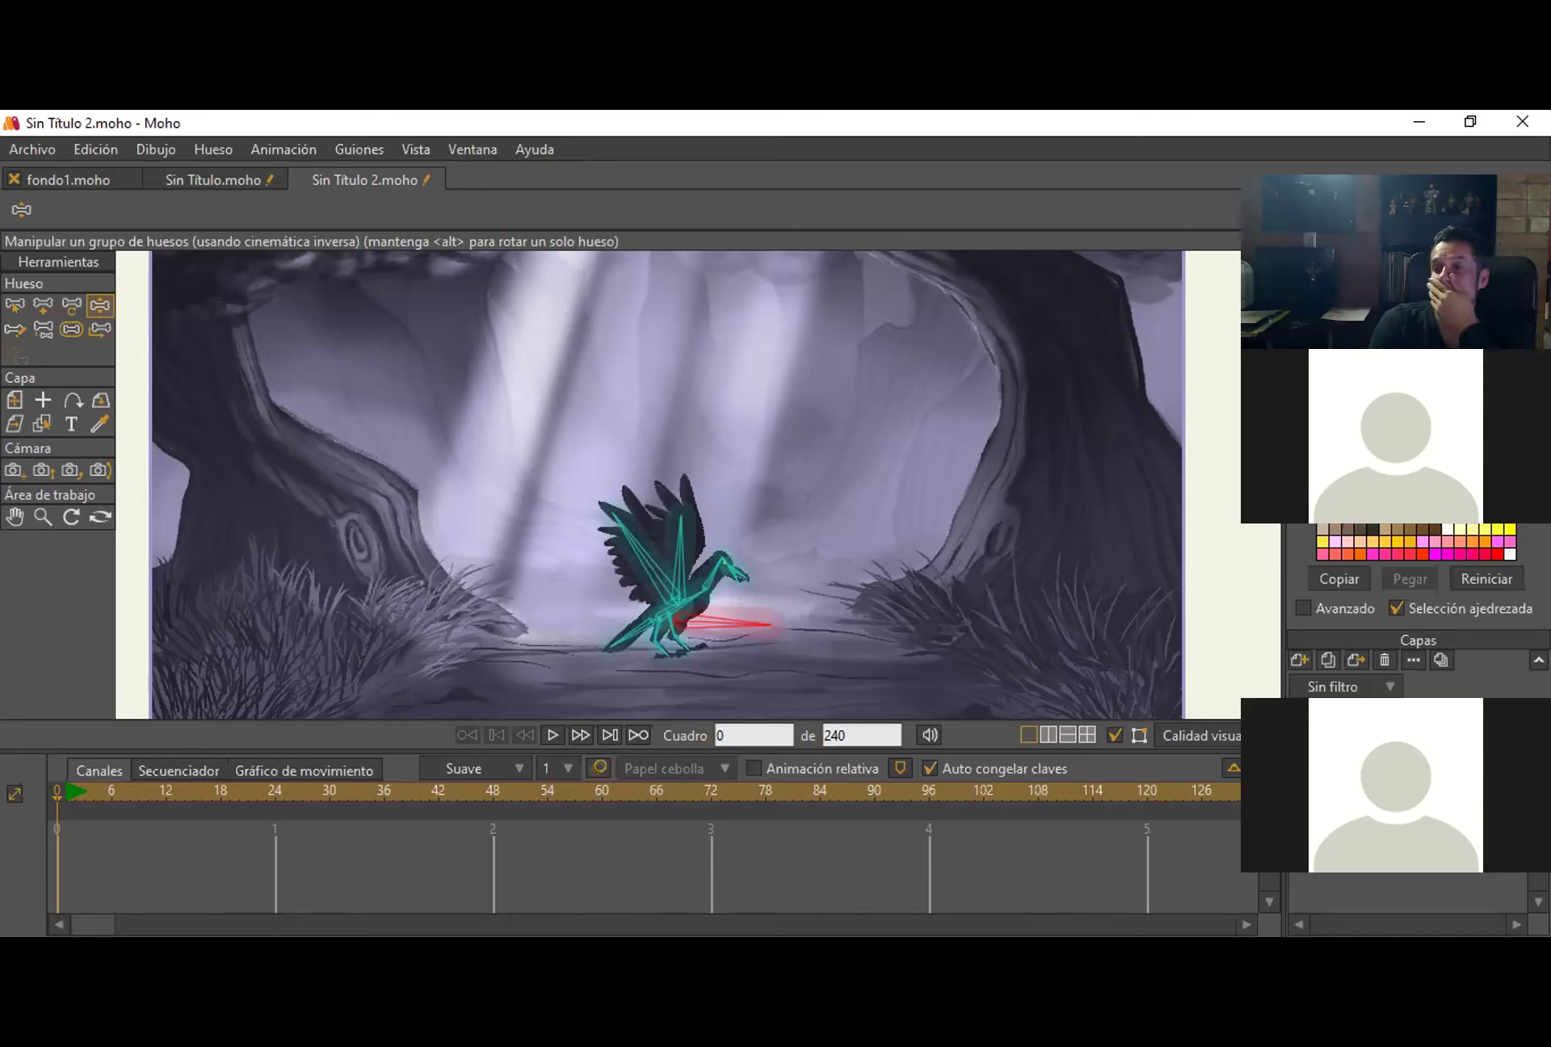
pyautogui.press('m')
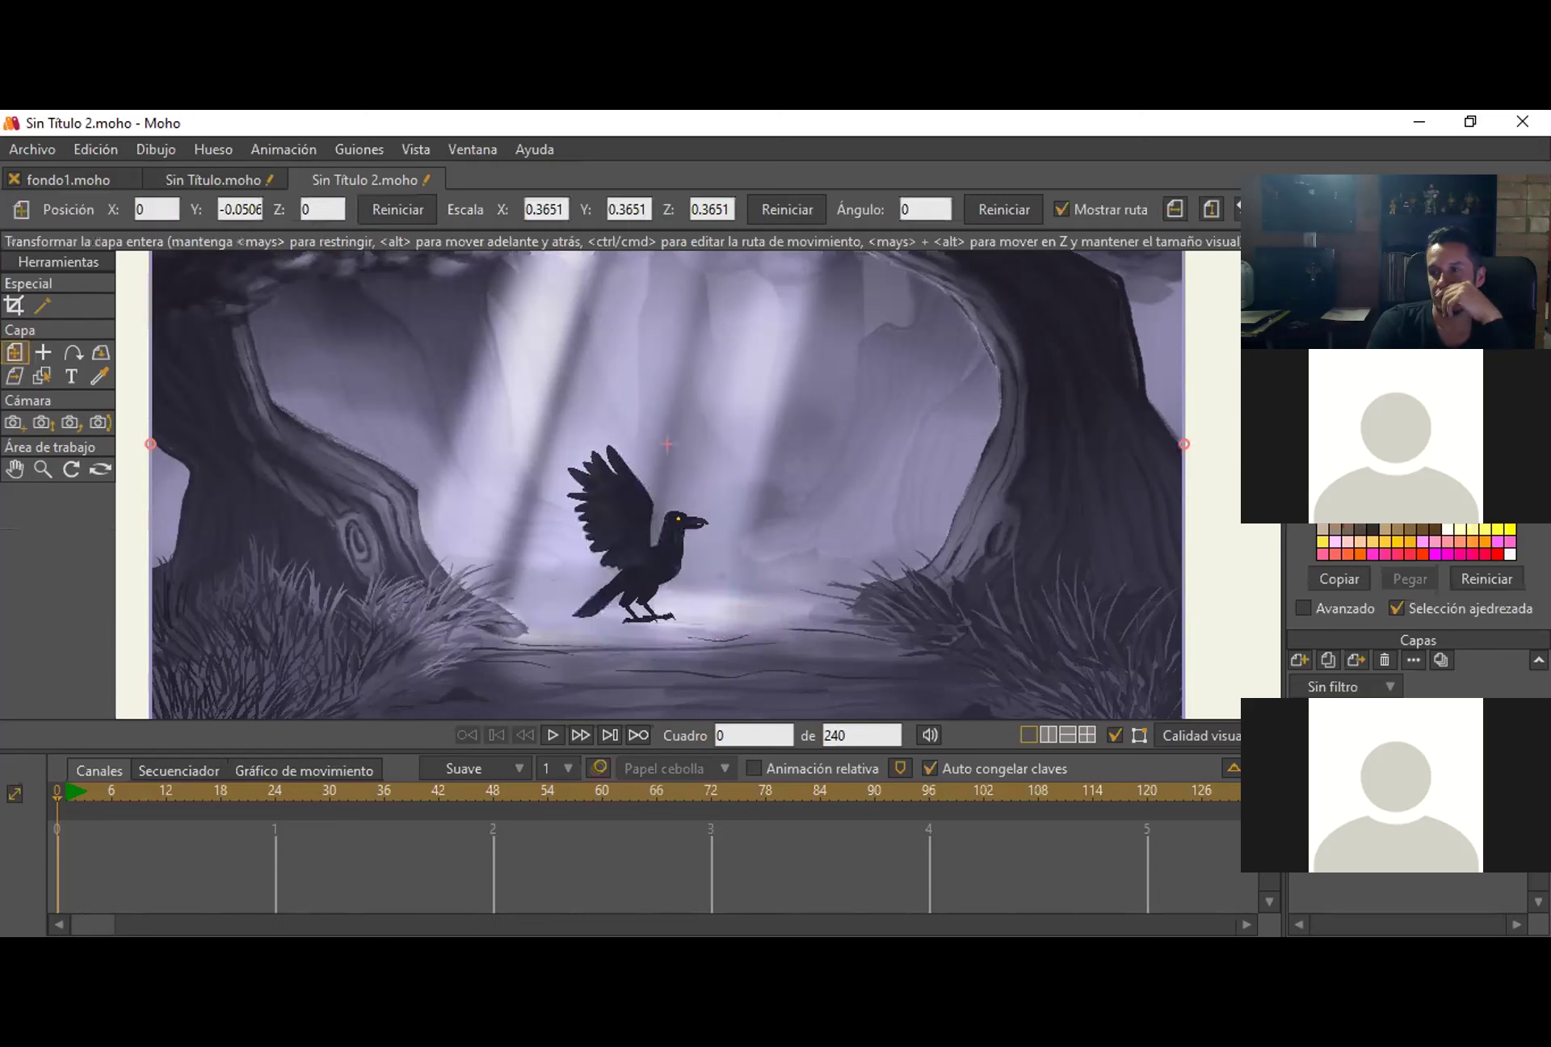
pyautogui.click(1389, 731)
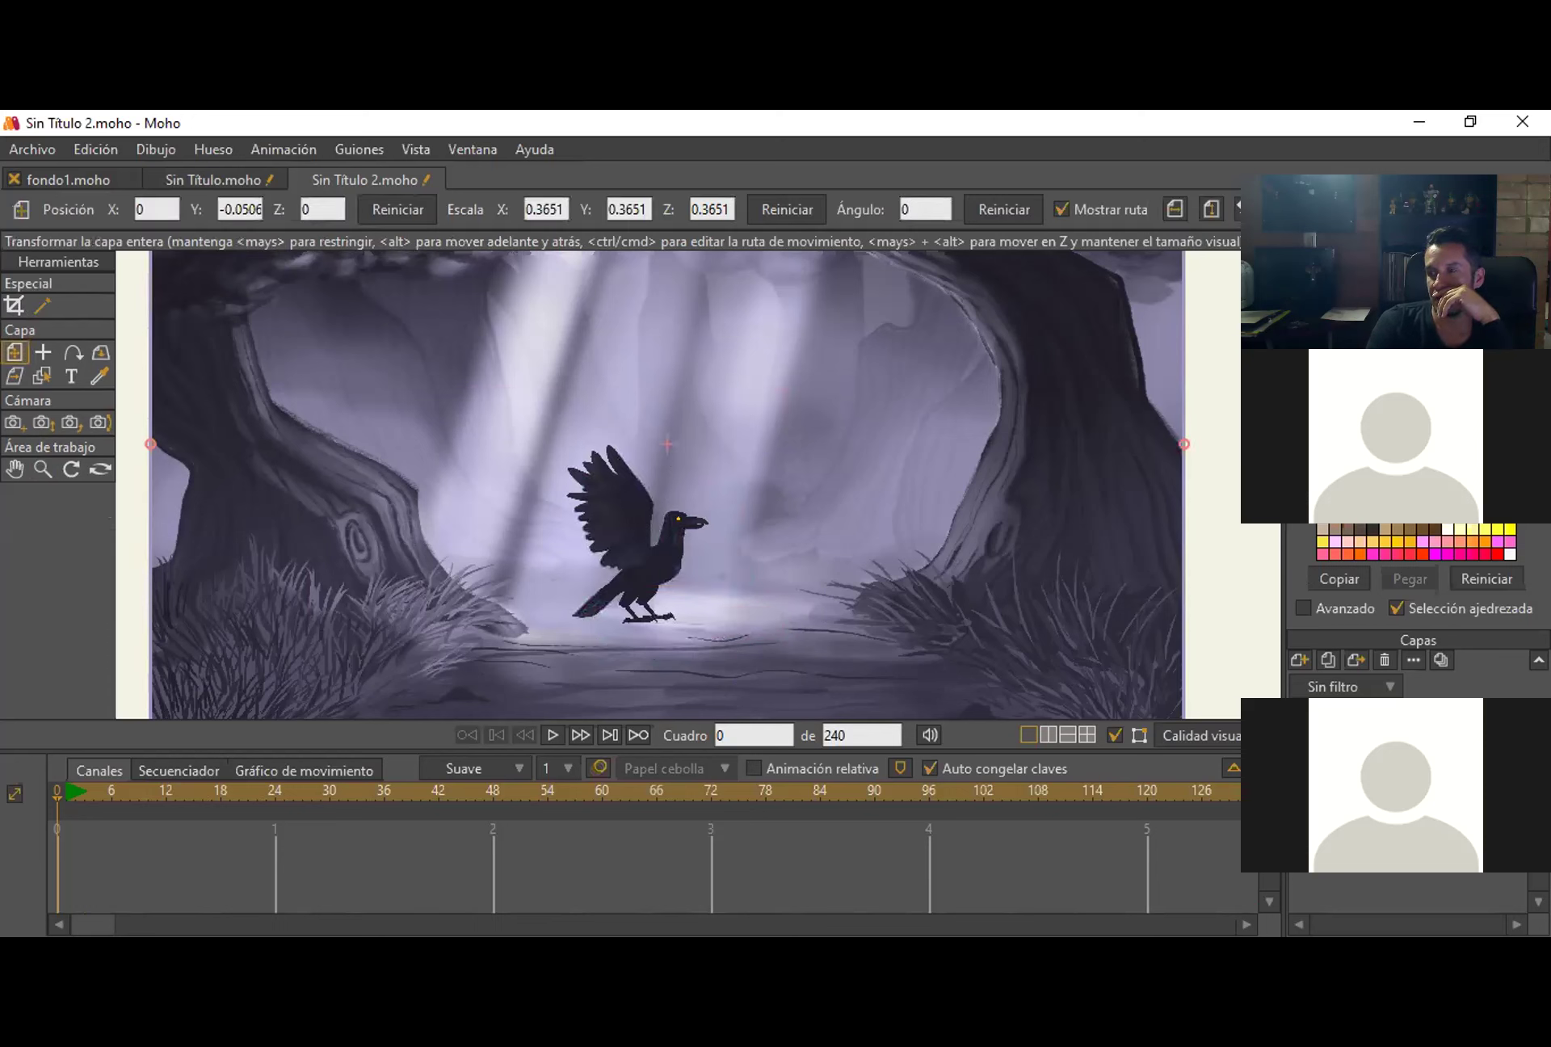
pyautogui.click(1389, 709)
pyautogui.click(1389, 731)
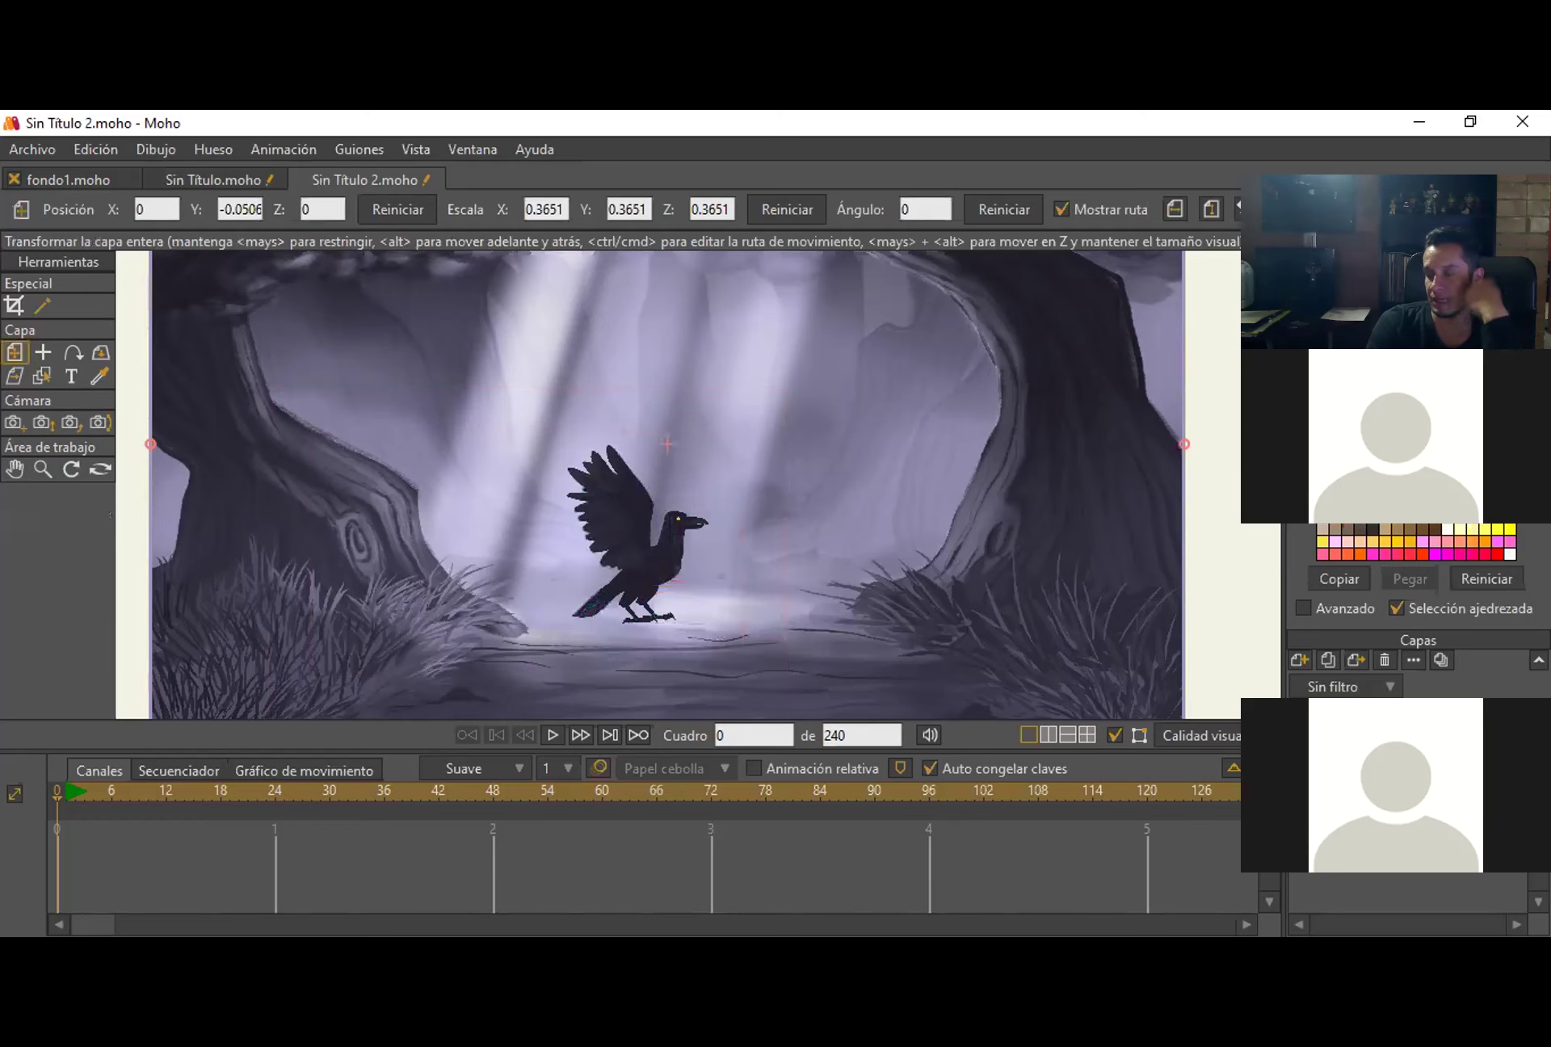
pyautogui.click(1389, 709)
pyautogui.click(1389, 731)
pyautogui.click(1389, 709)
pyautogui.click(1389, 731)
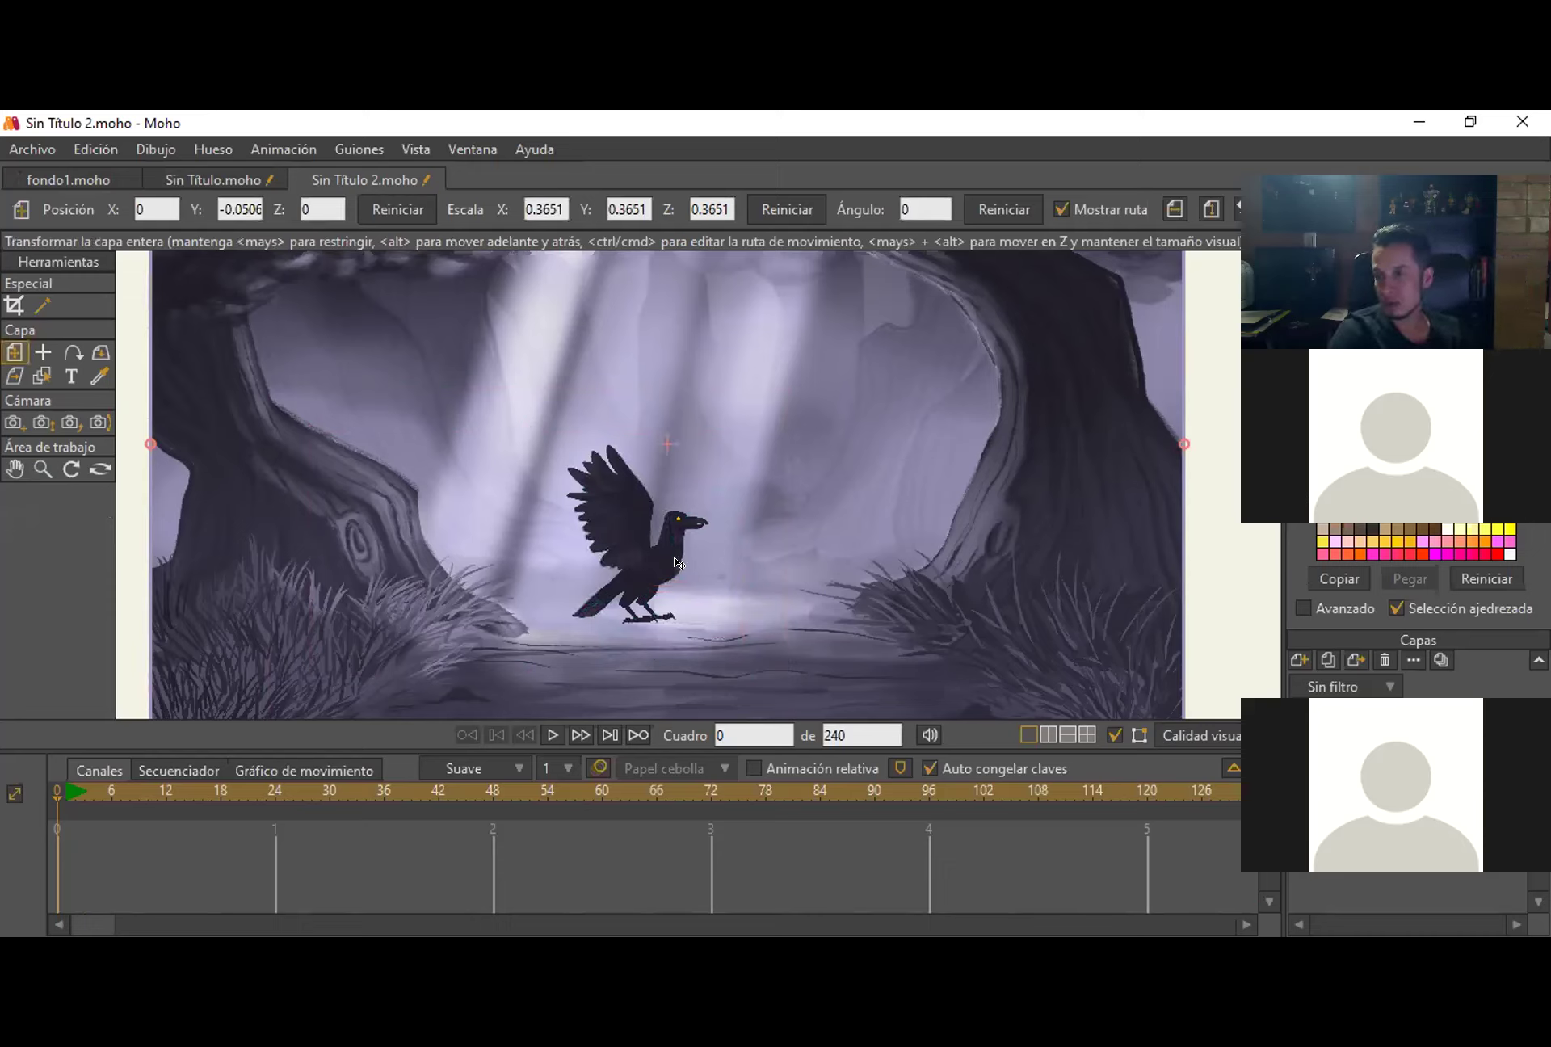
# Move the bird's bone layer to X -0.6698, Y -0.5021 and test swinging its wing backward by the longer wing bone.
pyautogui.click(1374, 848)
pyautogui.moveTo(624, 542); pyautogui.dragTo(635, 513)
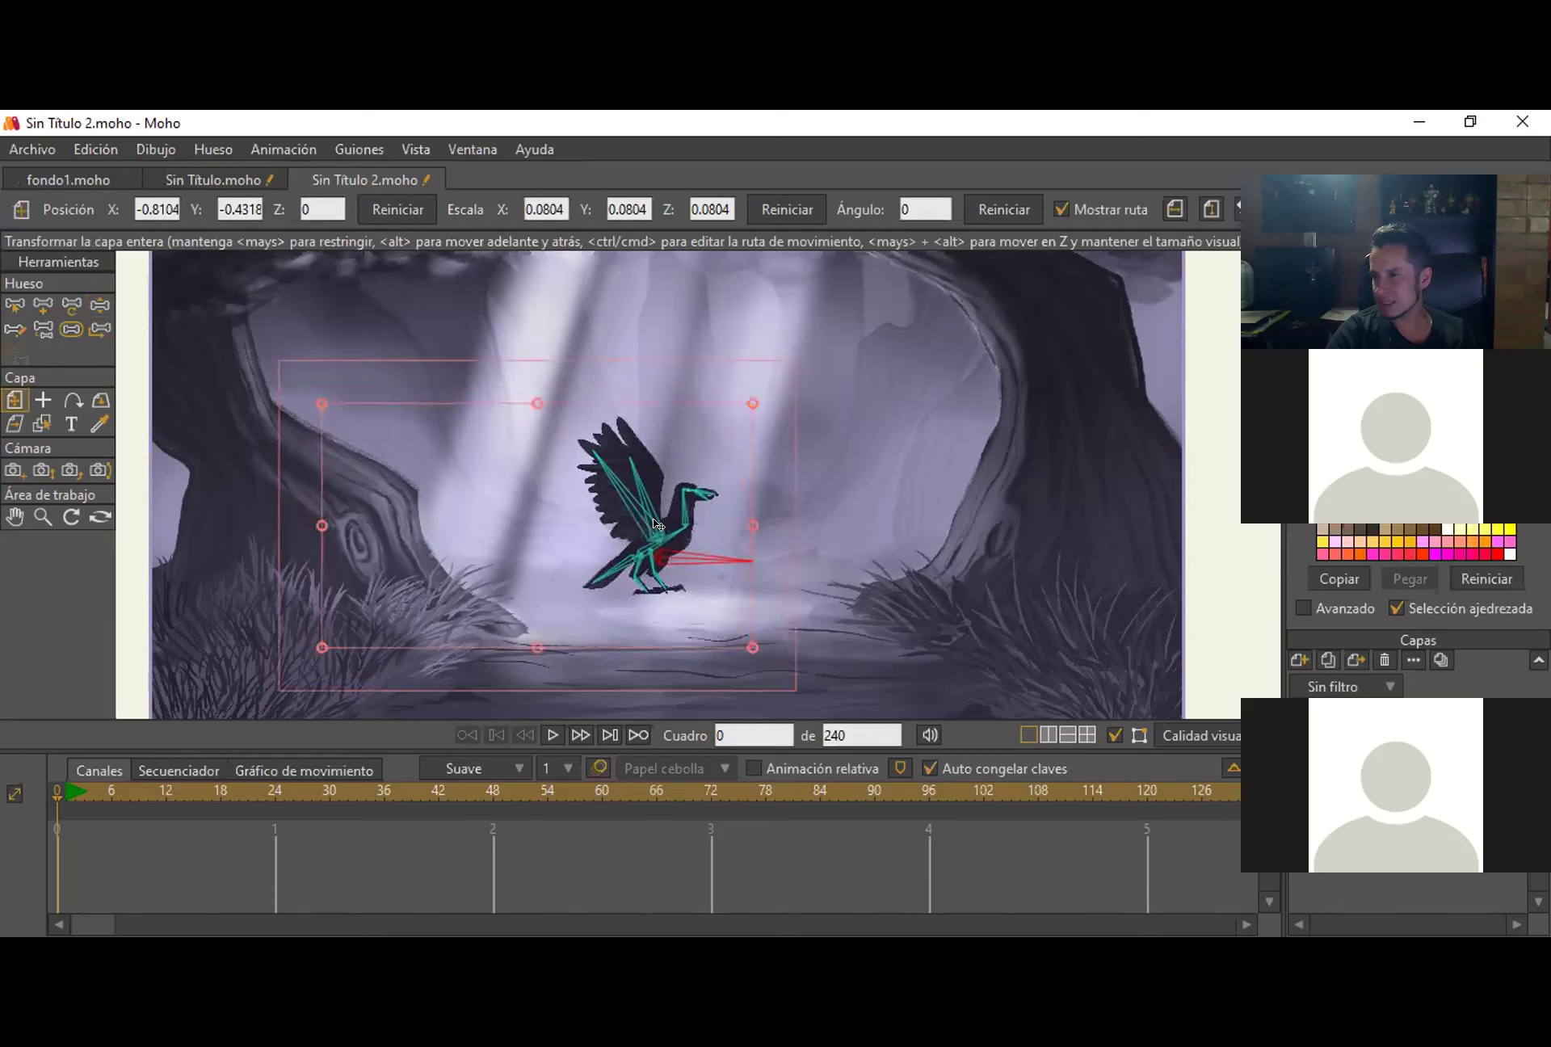
pyautogui.moveTo(714, 563); pyautogui.dragTo(746, 579)
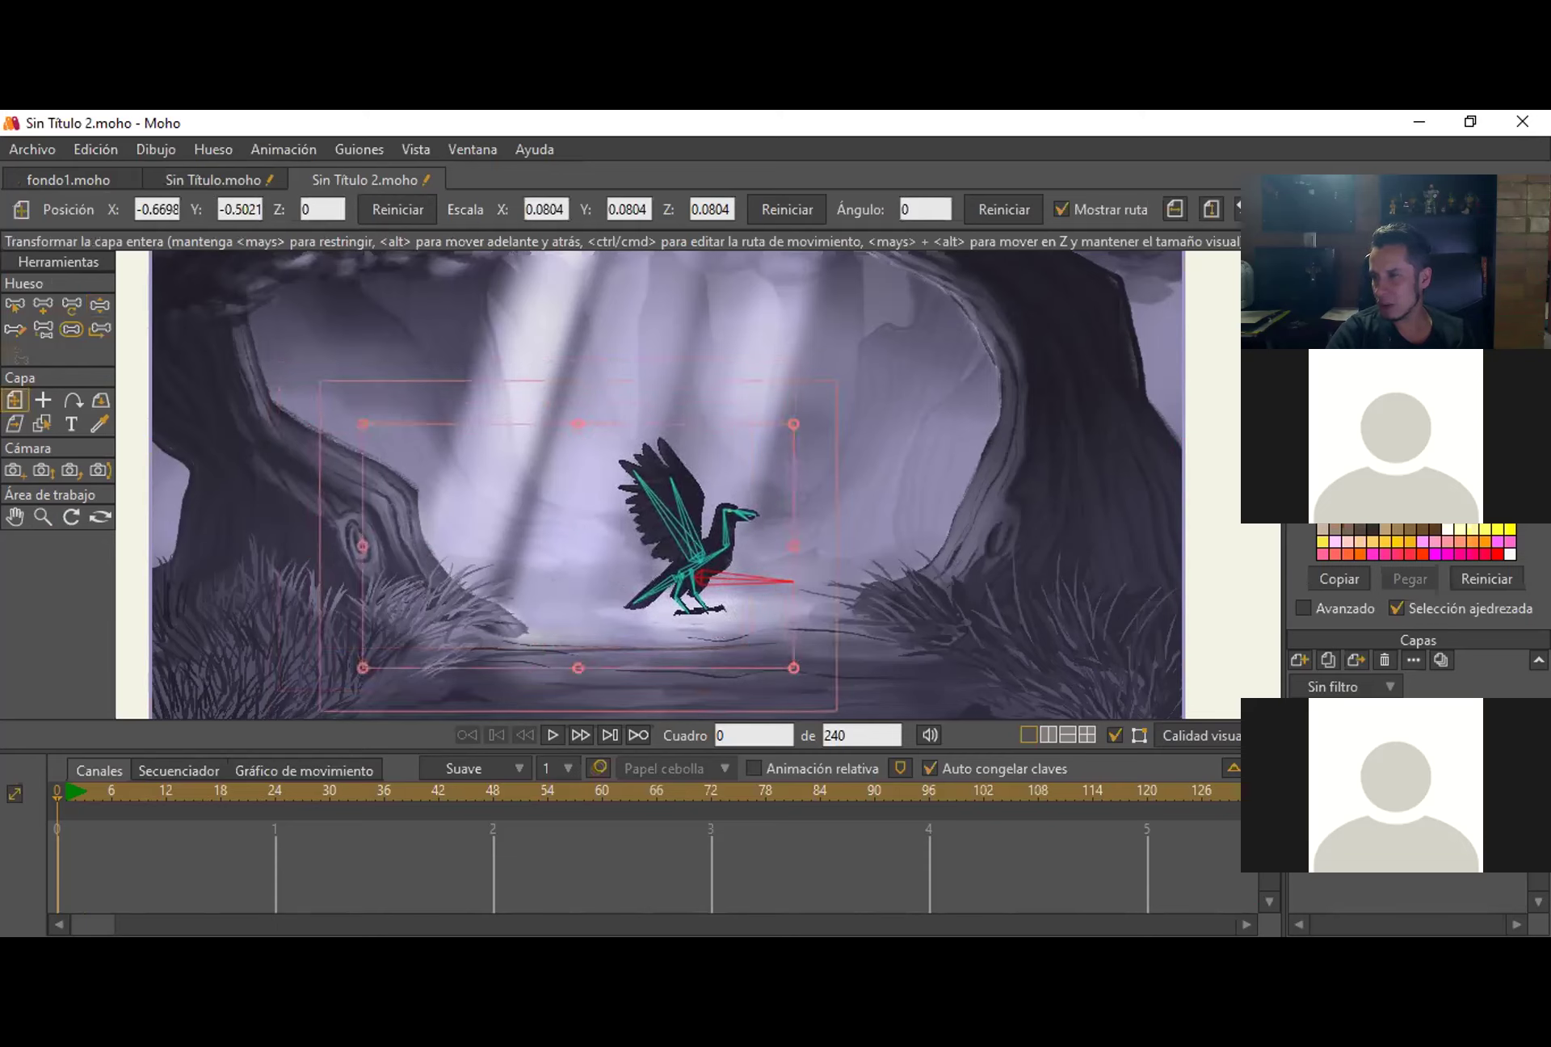
pyautogui.click(99, 304)
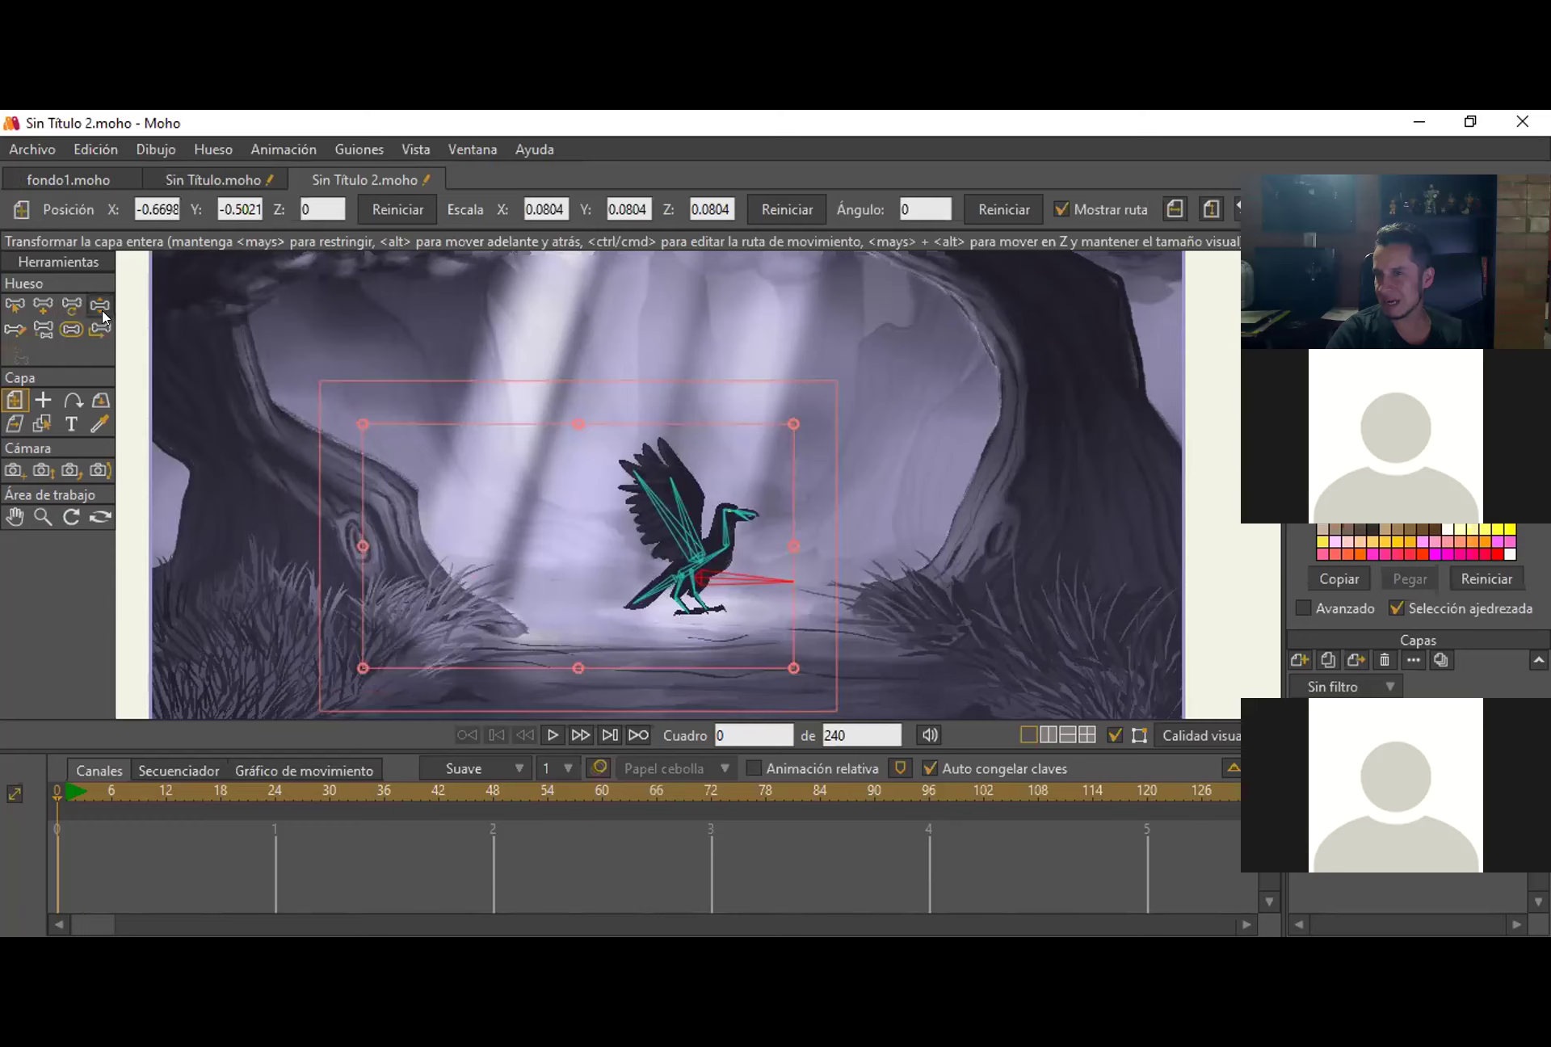
pyautogui.moveTo(699, 537); pyautogui.dragTo(638, 497)
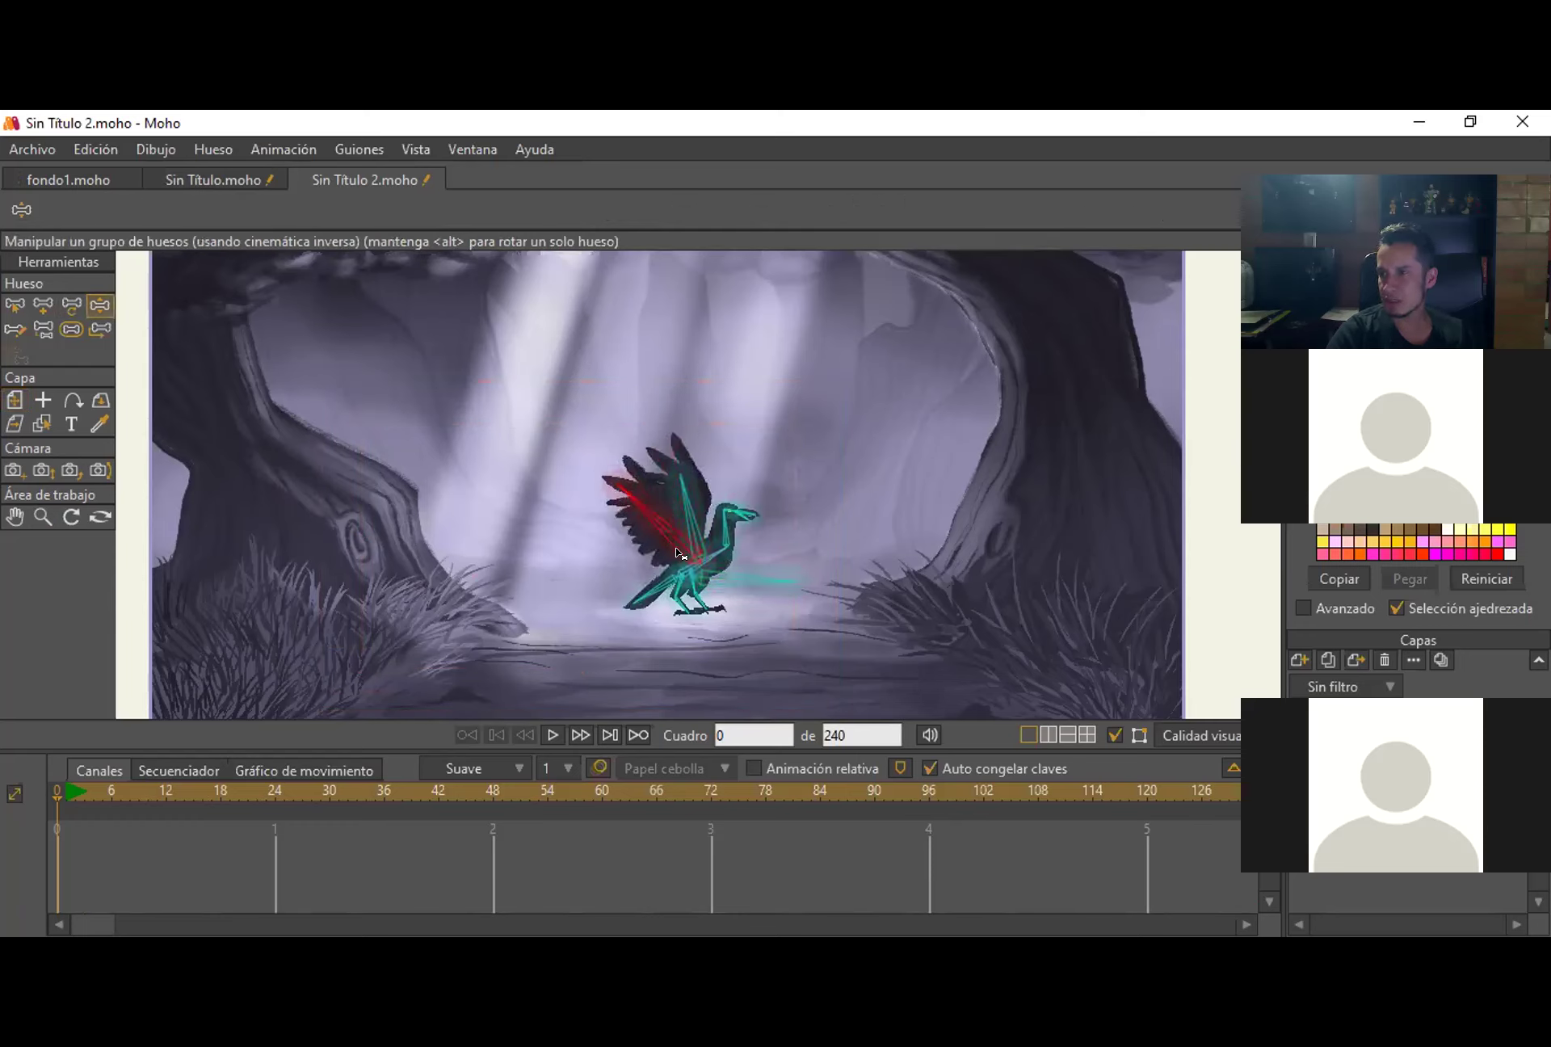
# Move the base of the longer wing bone forward along the bird's back to X 1.54, Y 0.0449.
pyautogui.click(71, 304)
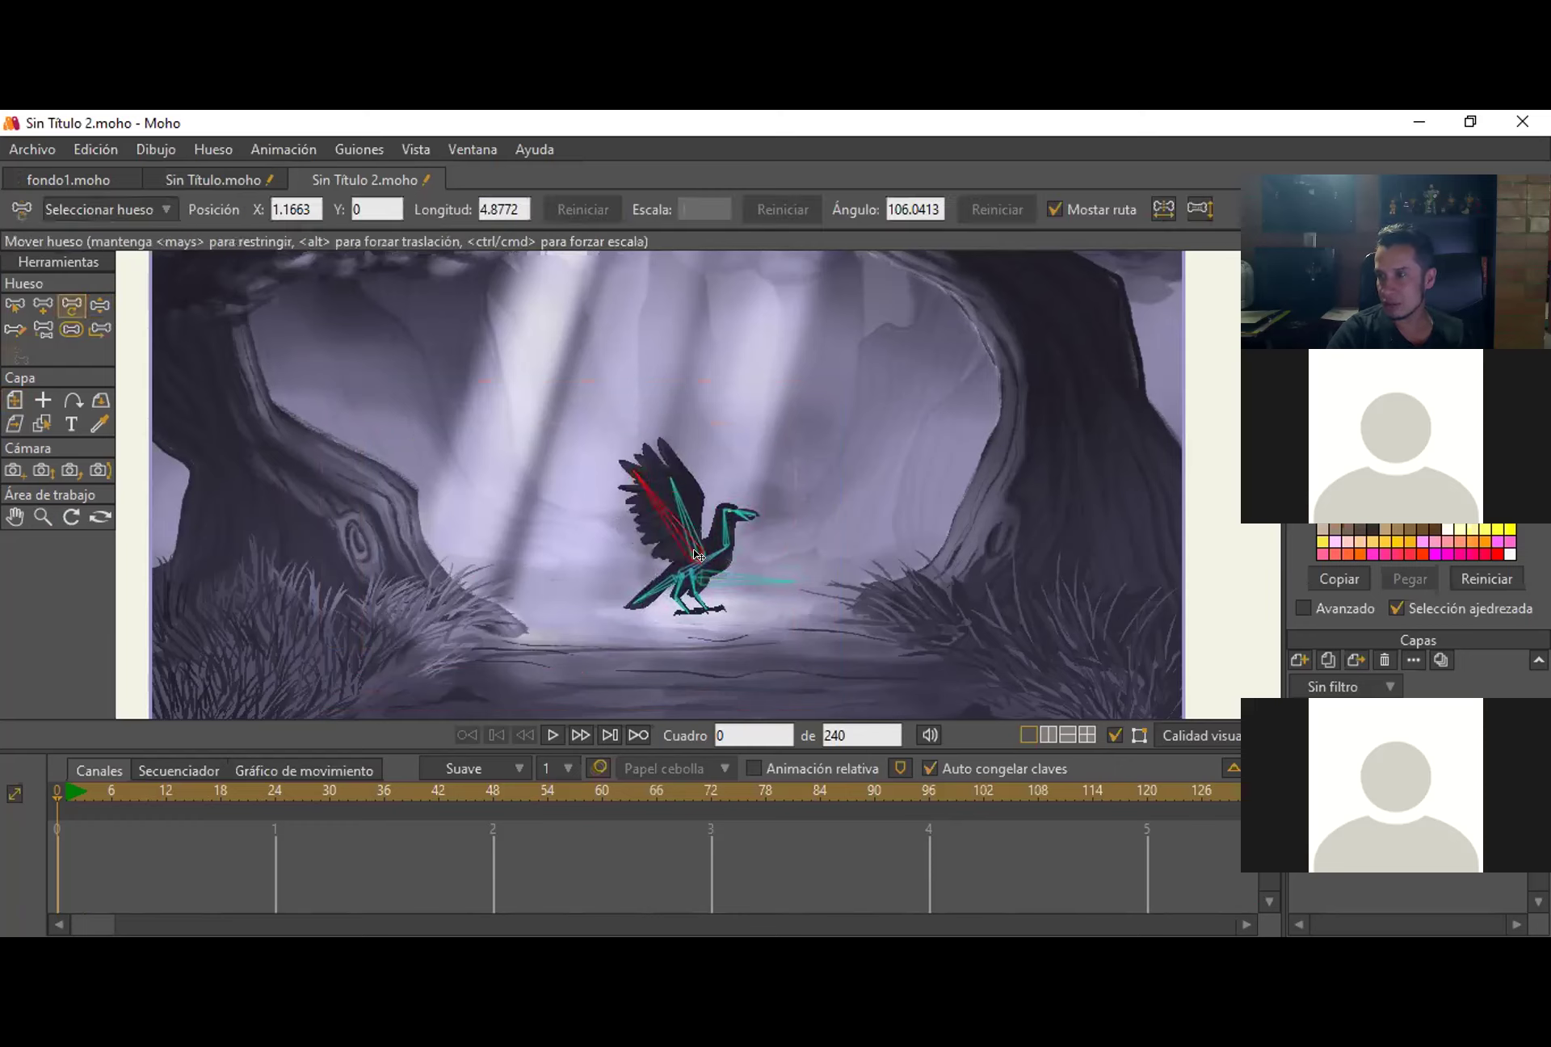
pyautogui.moveTo(697, 557); pyautogui.dragTo(599, 546)
pyautogui.click(43, 517)
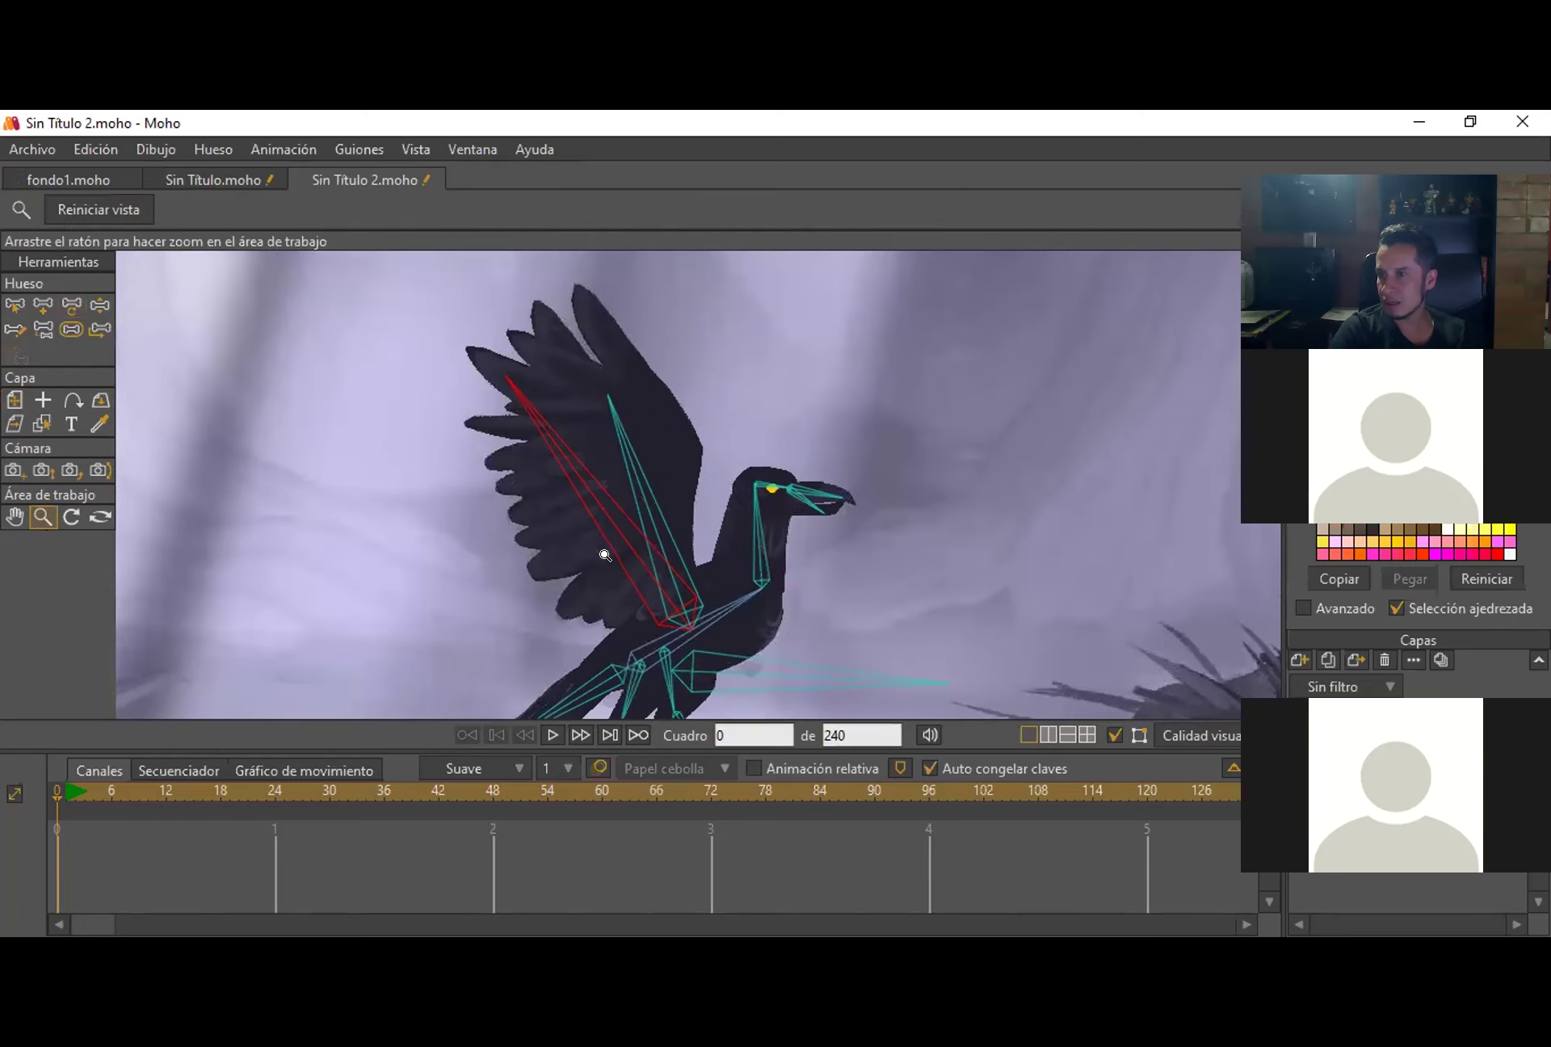
pyautogui.click(70, 305)
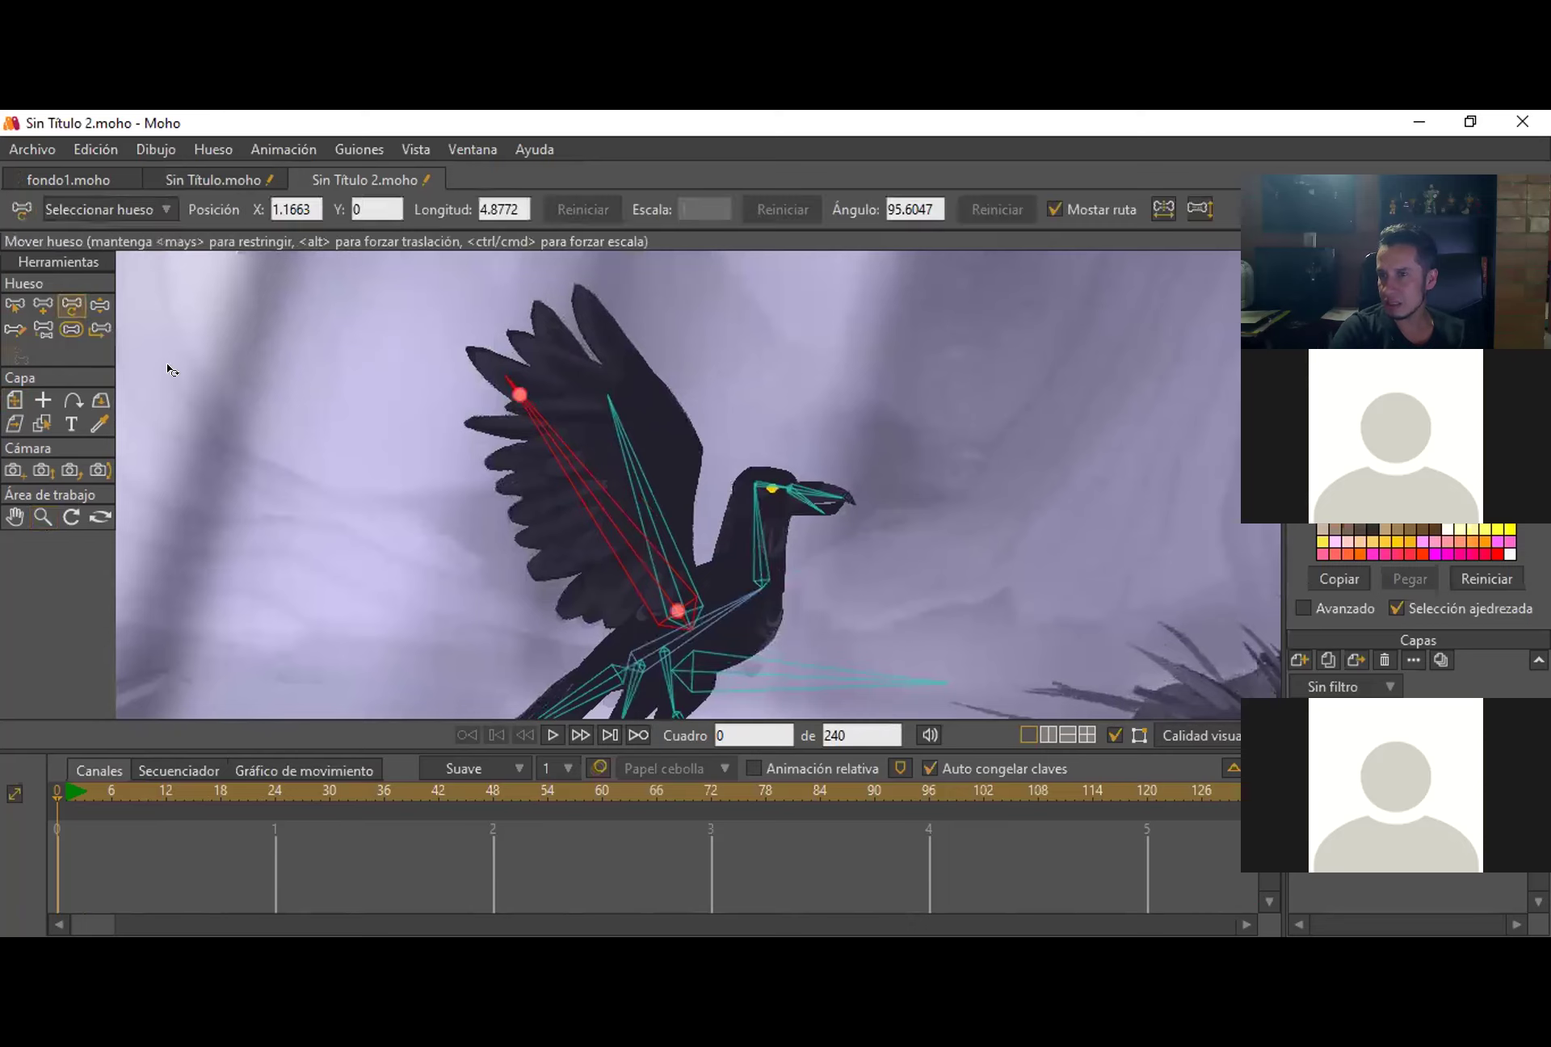
pyautogui.moveTo(677, 609)
pyautogui.mouseDown()
pyautogui.moveTo(700, 595)
pyautogui.moveTo(646, 624)
pyautogui.moveTo(512, 613)
pyautogui.moveTo(664, 593)
pyautogui.mouseUp()
pyautogui.moveTo(703, 610); pyautogui.dragTo(711, 607)
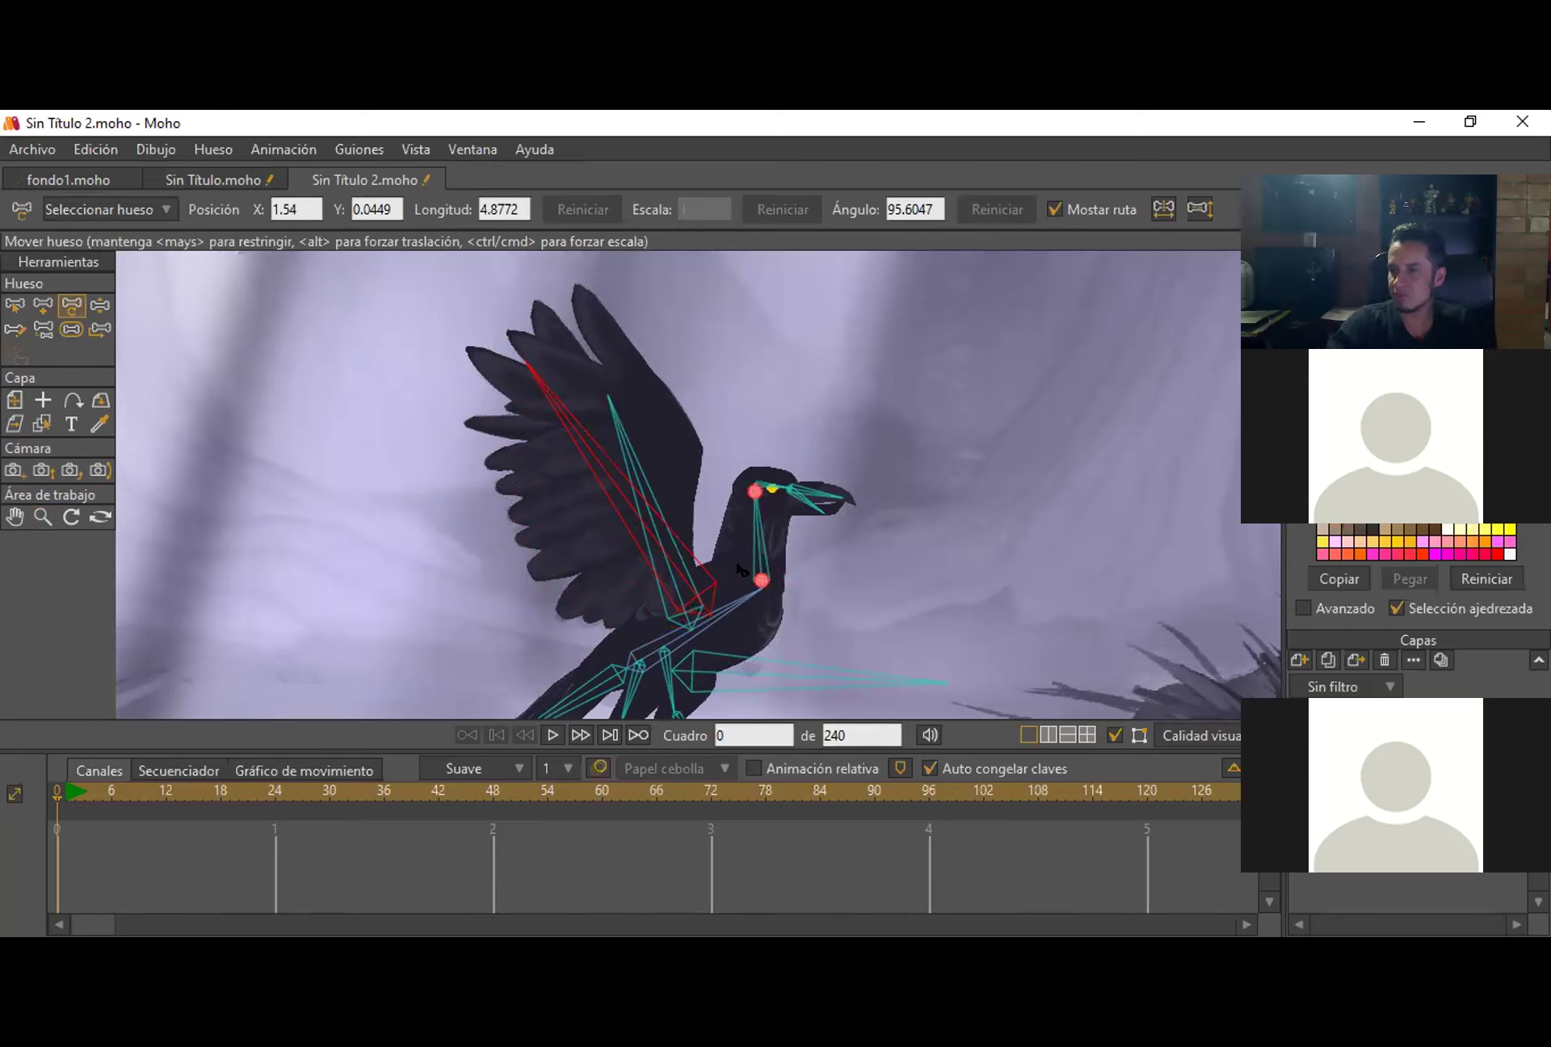
# Spread the two wings apart with Manipulate Bones and tilt the forward wing slightly back to test the relocated wing bone.
pyautogui.click(99, 305)
pyautogui.moveTo(714, 588); pyautogui.dragTo(631, 559)
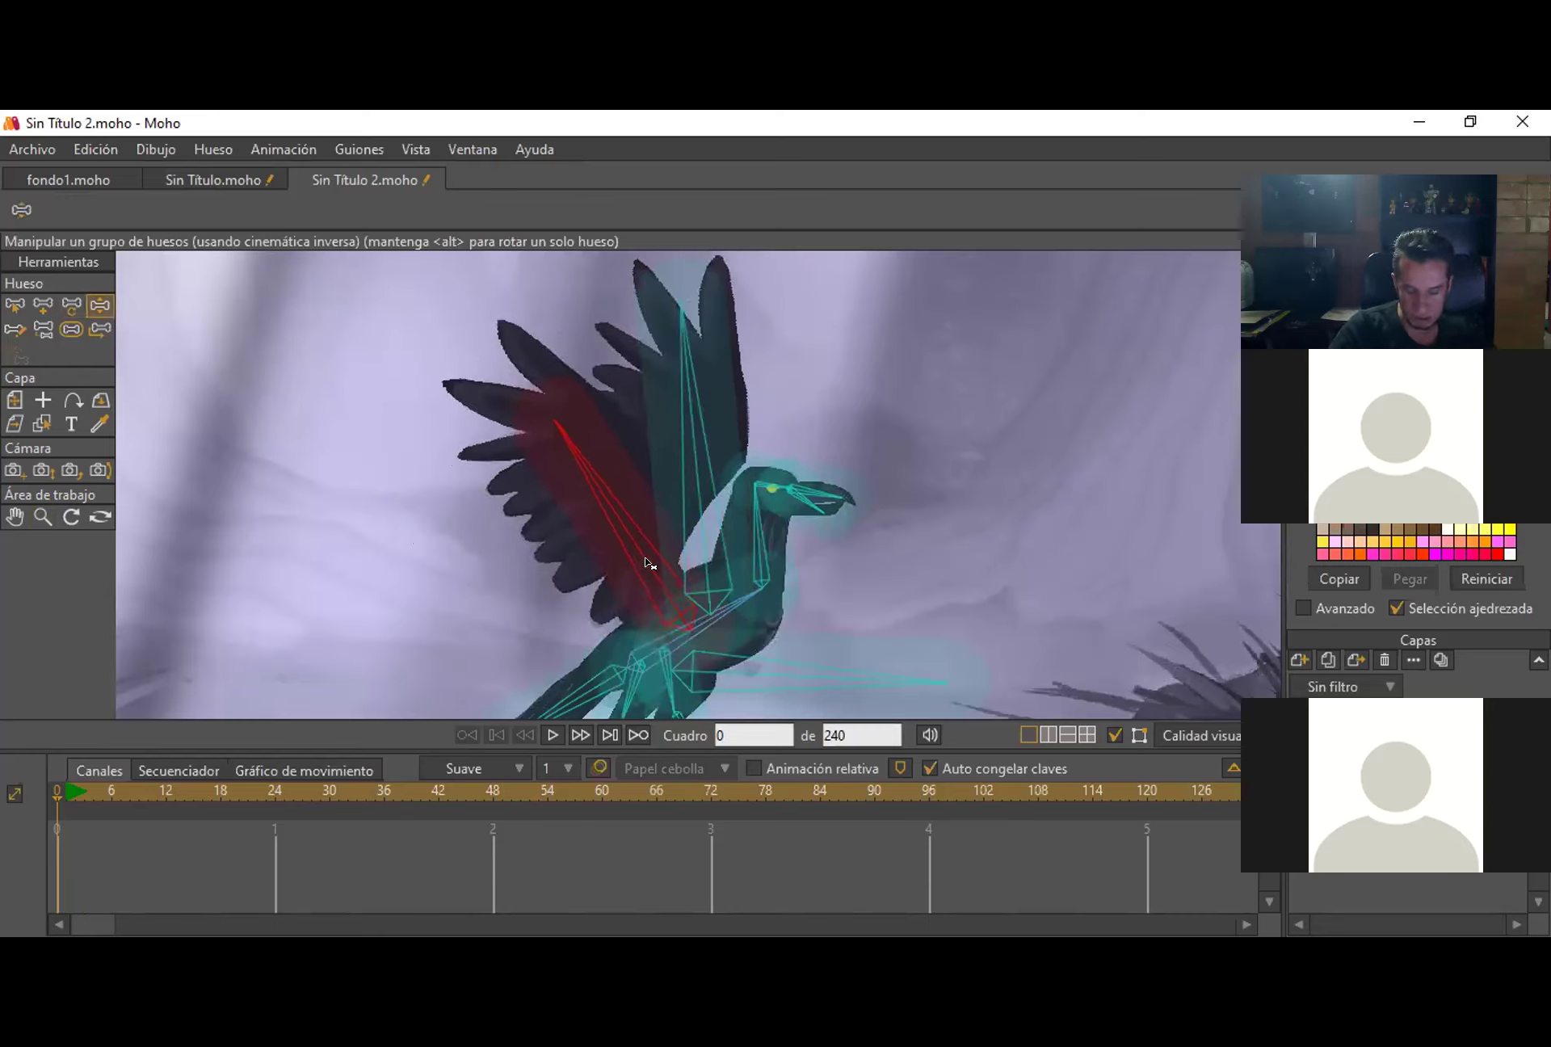
pyautogui.moveTo(701, 484); pyautogui.dragTo(683, 490)
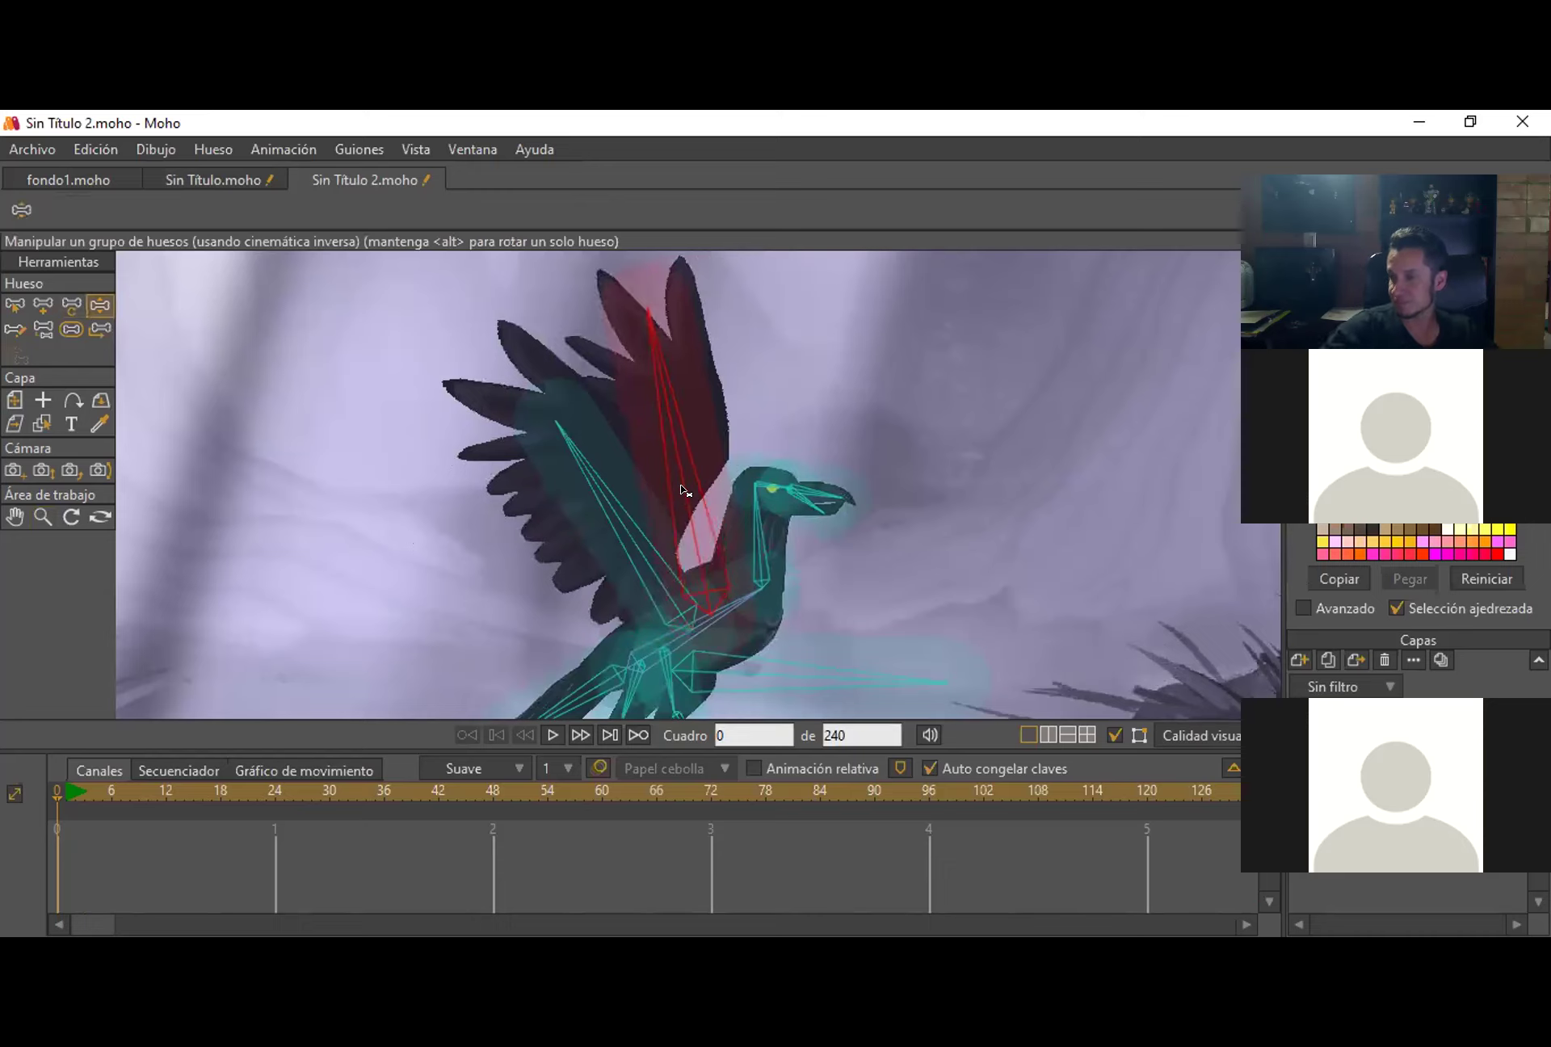
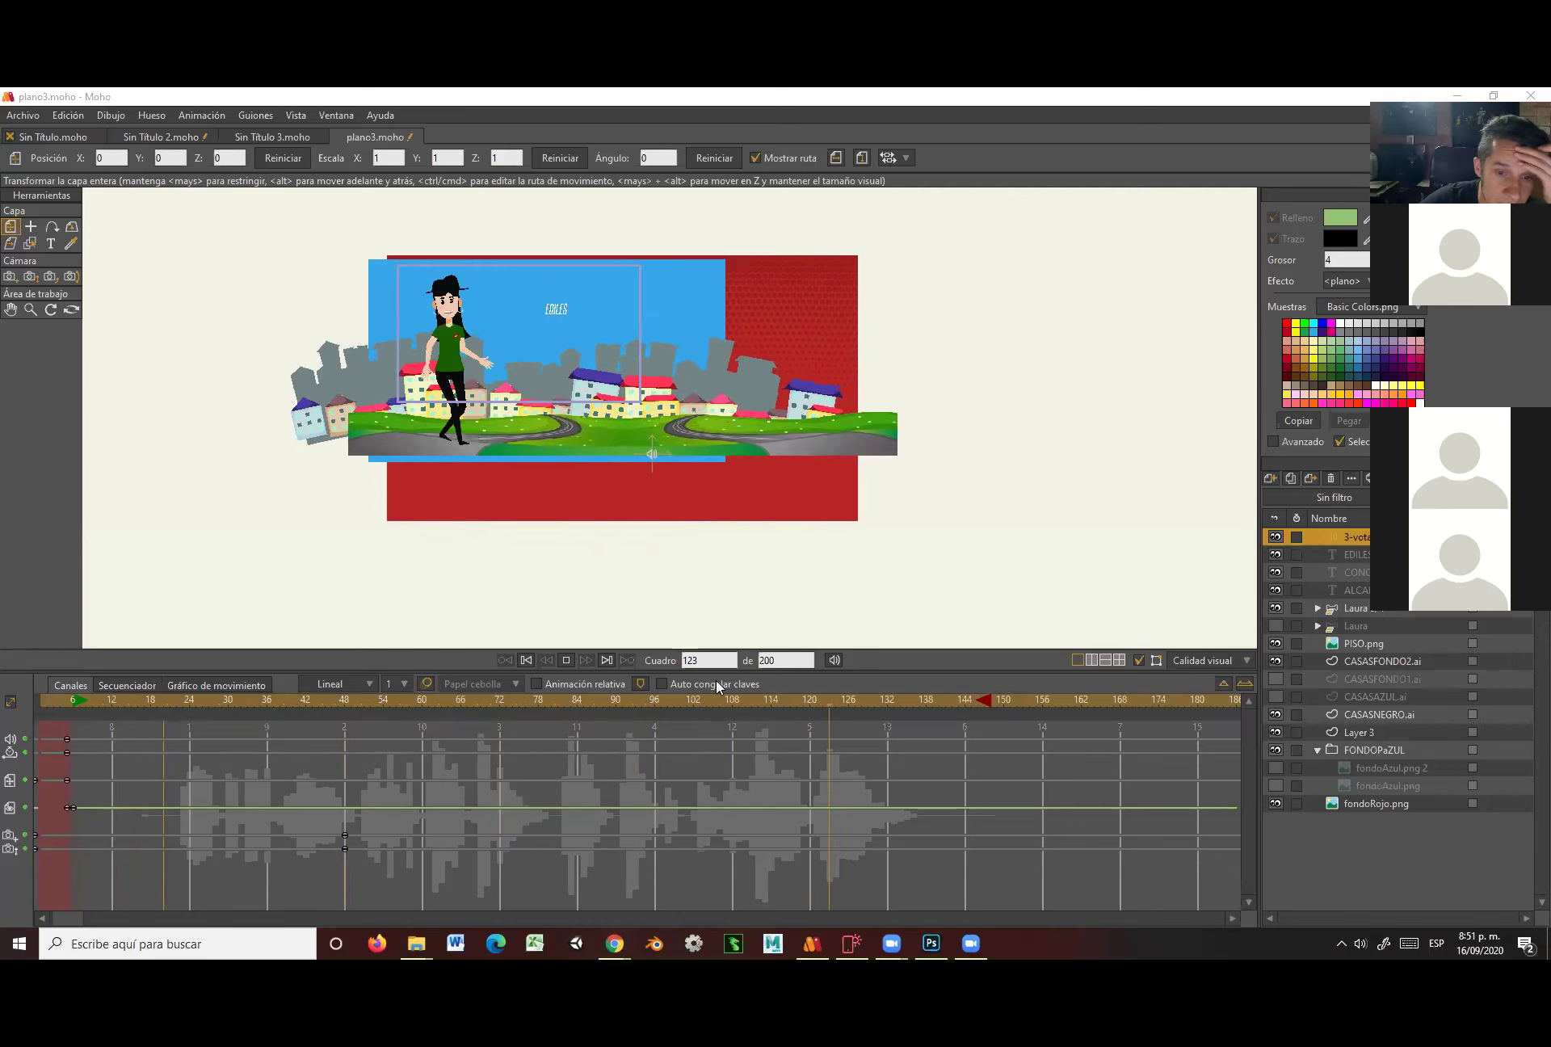
# Stop the plano3.moho playback, select fondoRojo.png, and toggle the FONDOPaZUL group's visibility off and on to identify the backgrounds.
pyautogui.click(566, 660)
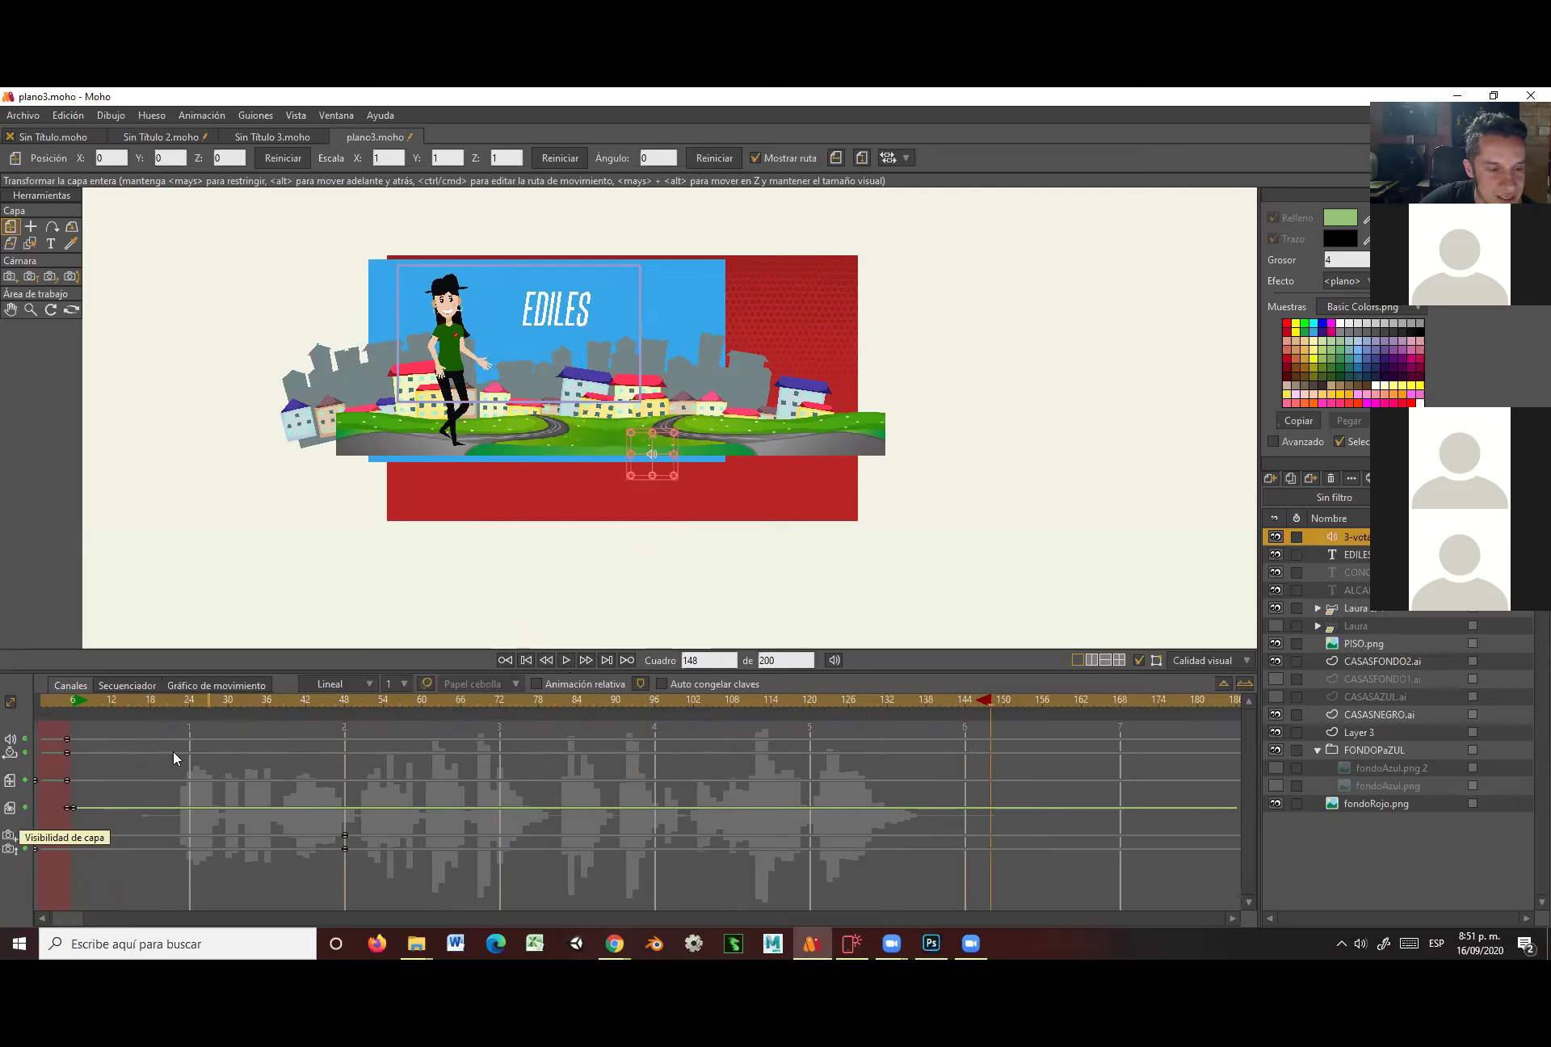
pyautogui.click(1373, 806)
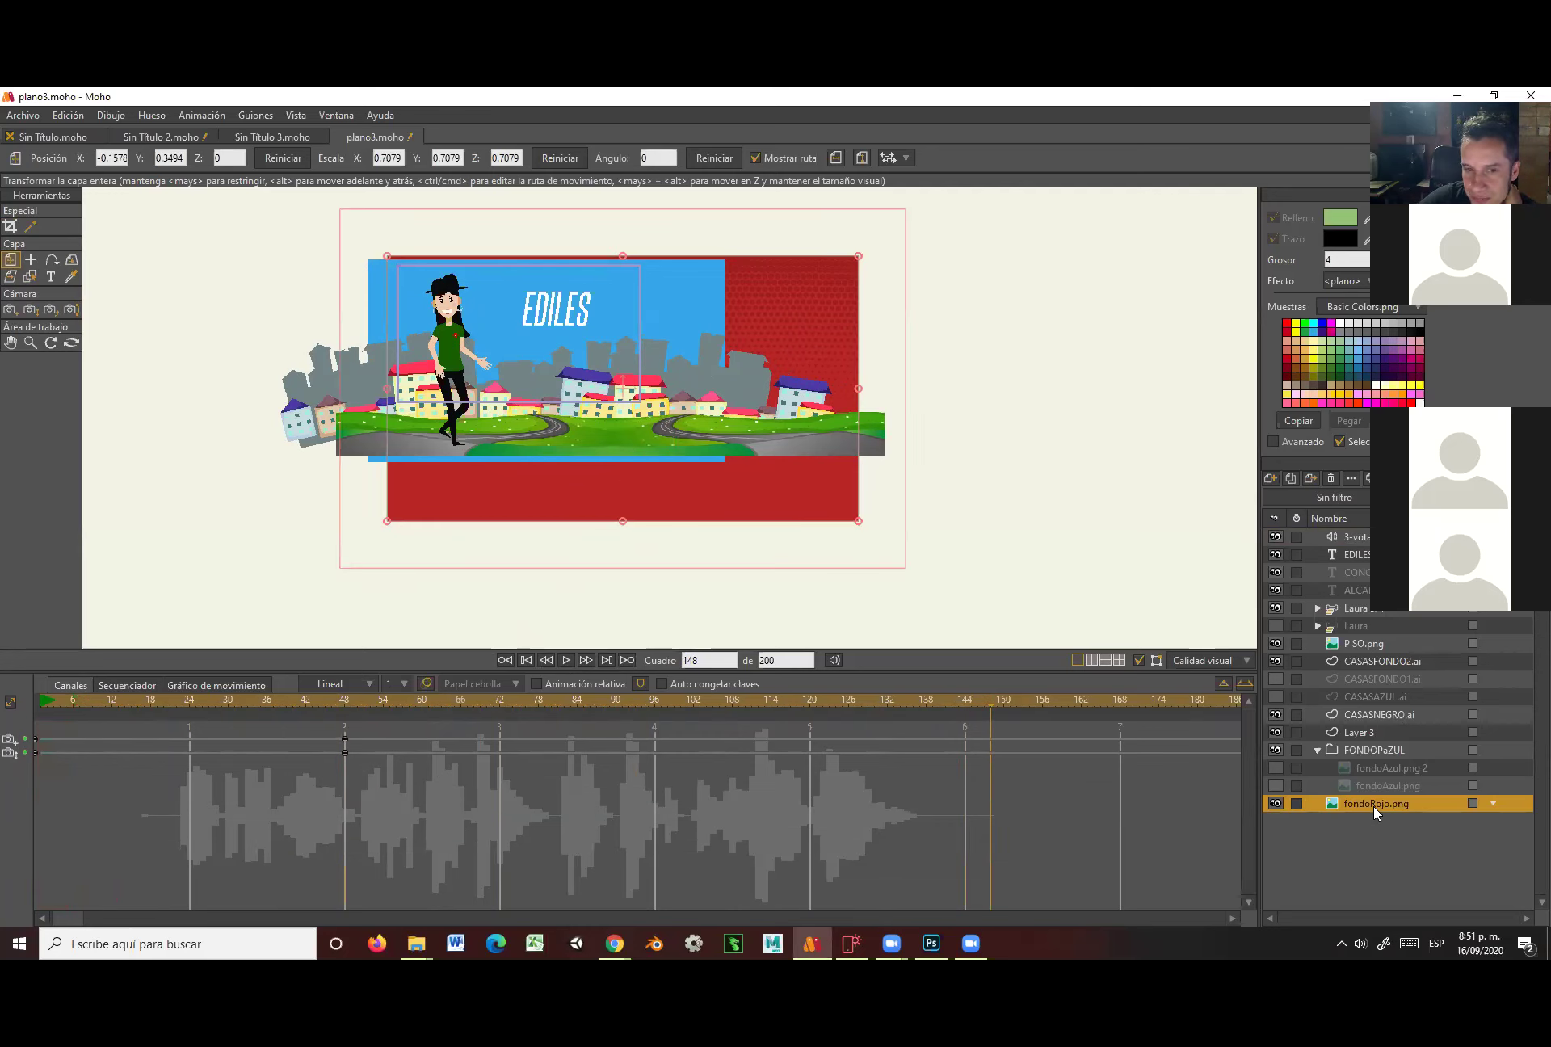
pyautogui.click(1396, 755)
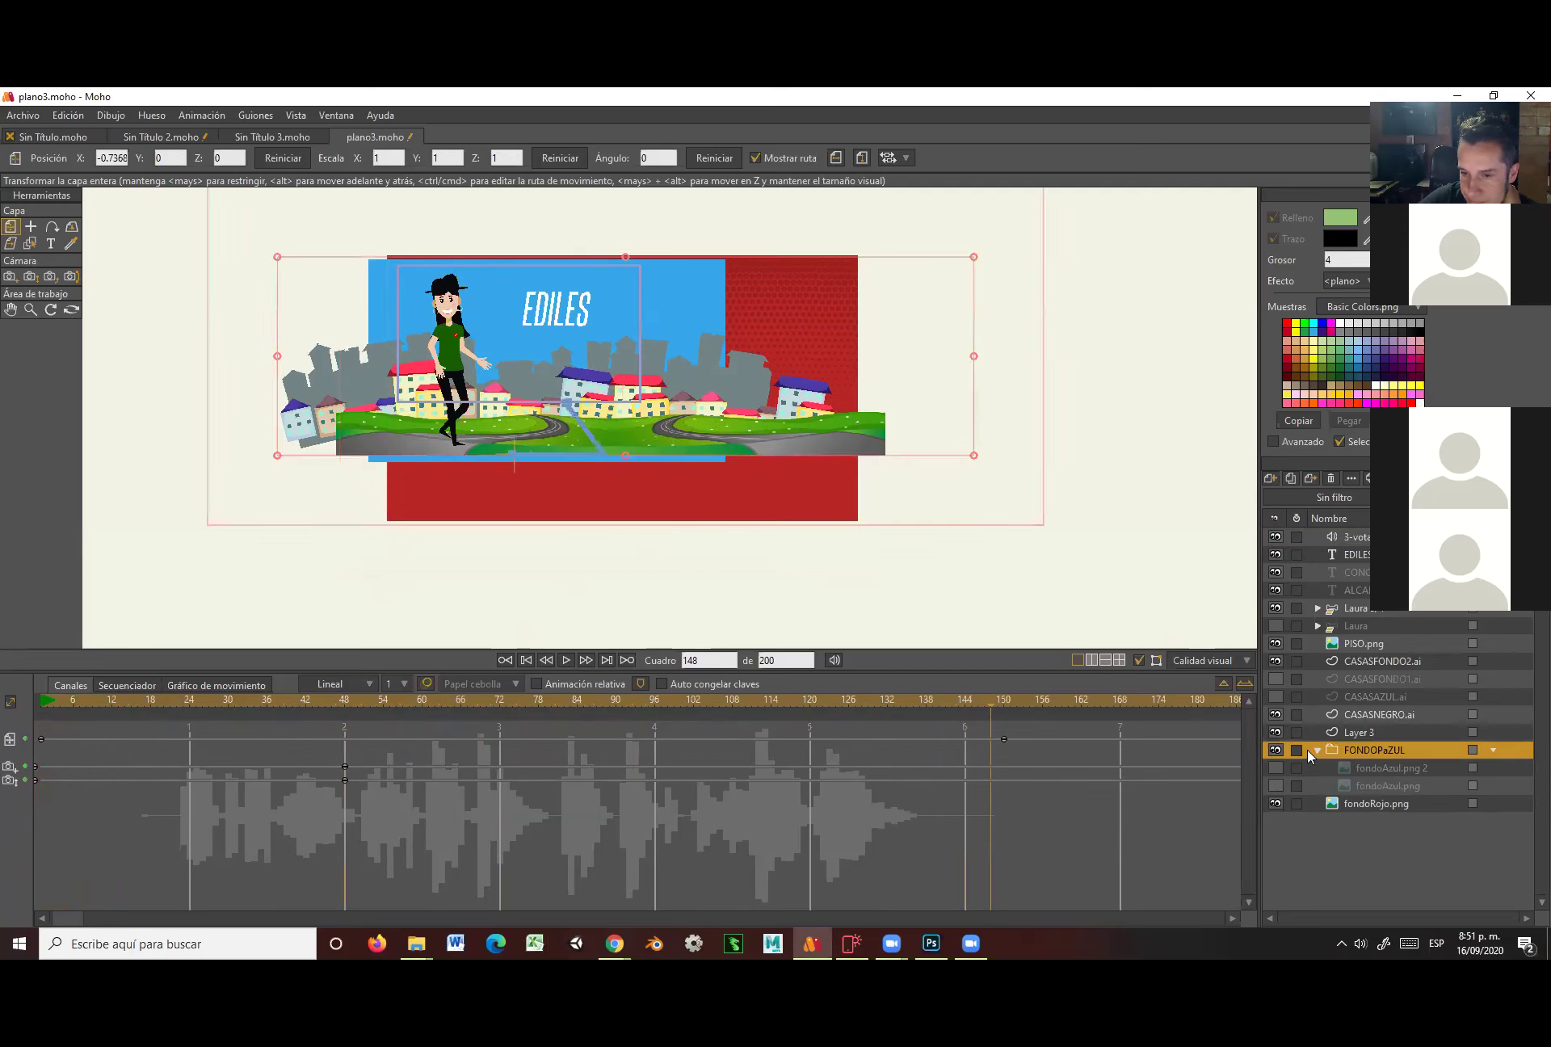
pyautogui.click(1276, 750)
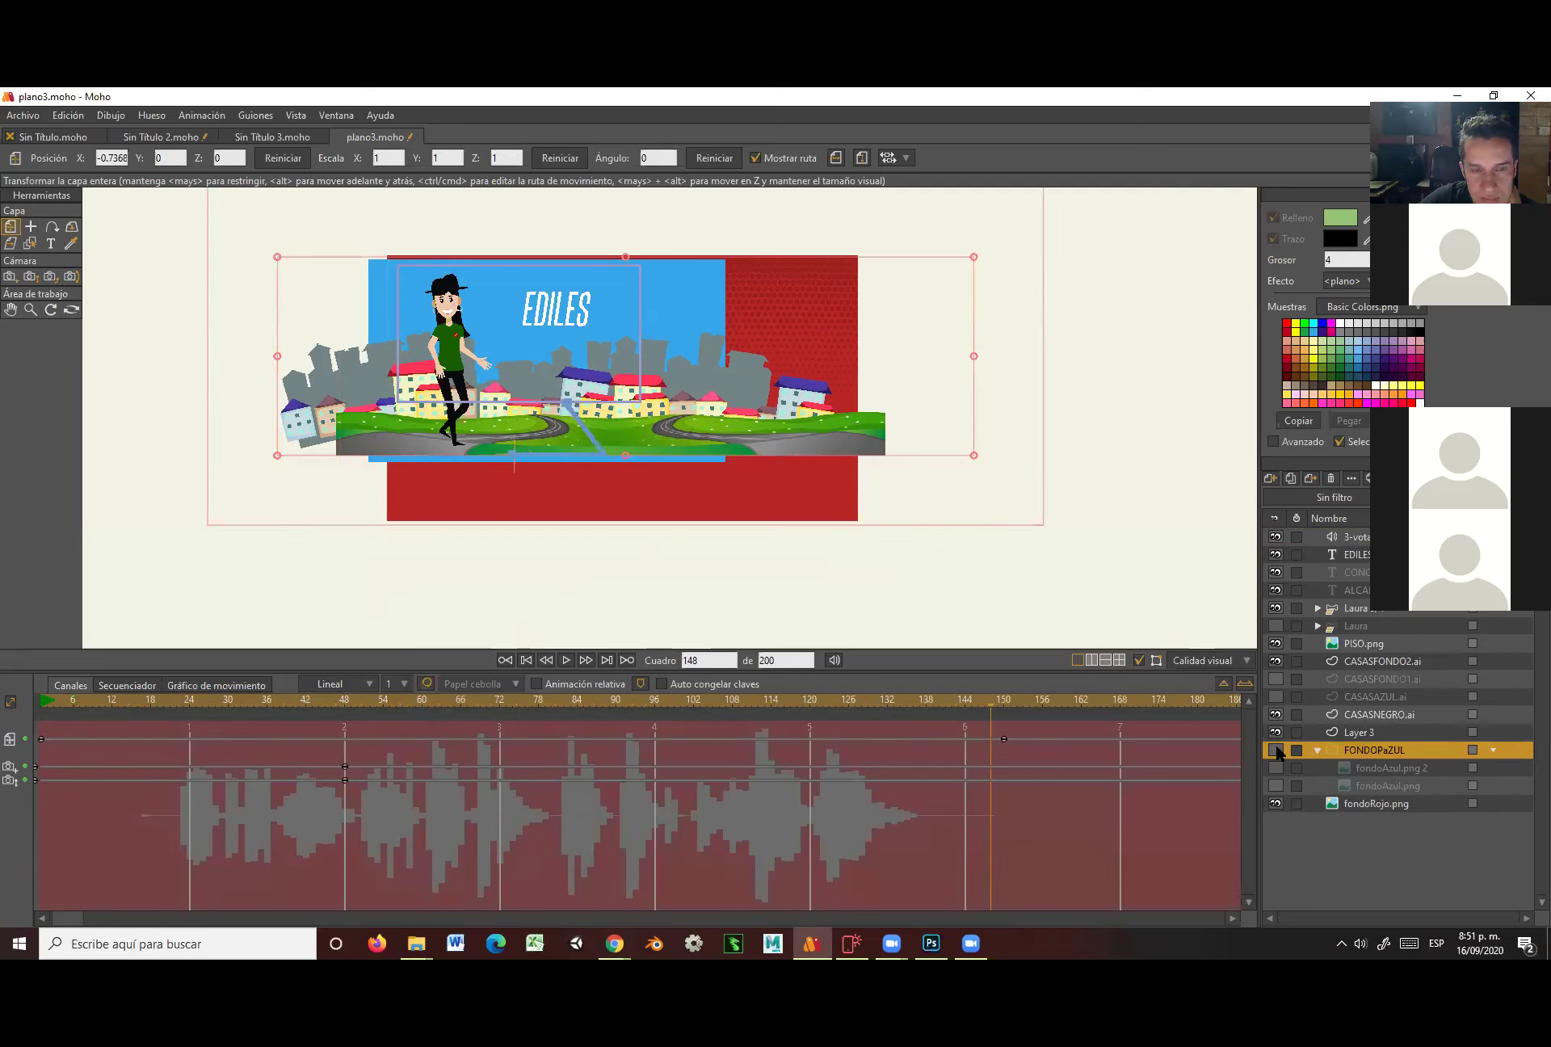
pyautogui.click(1276, 750)
pyautogui.click(1275, 750)
pyautogui.click(1275, 750)
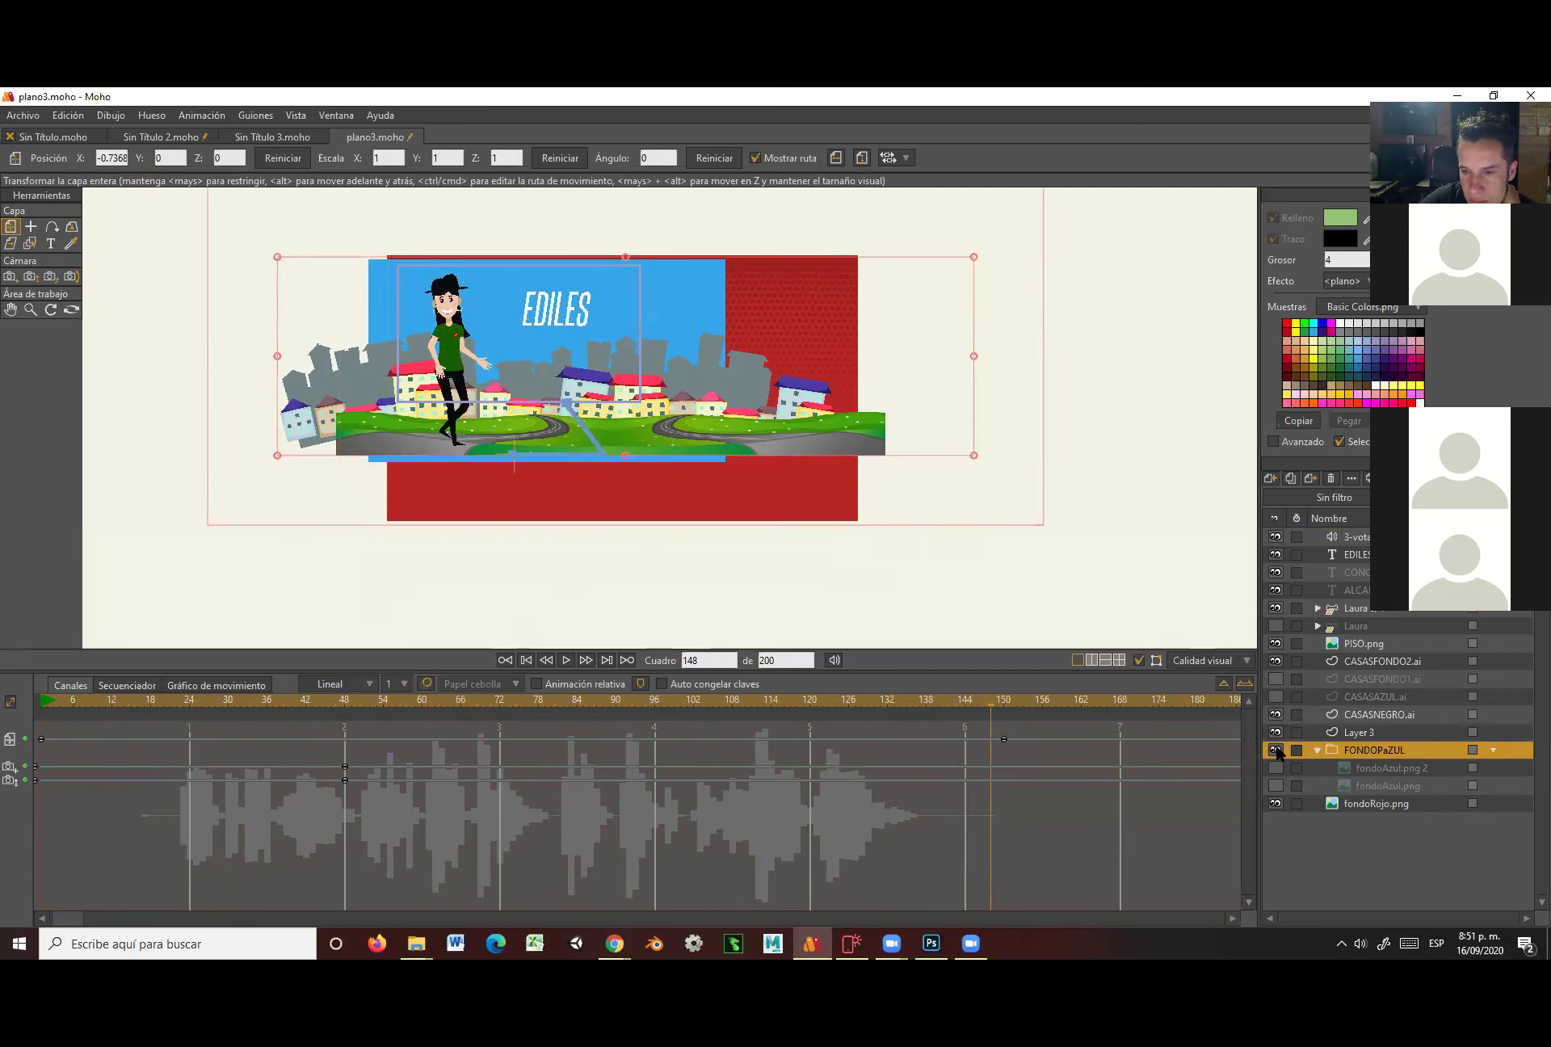
# Hide and show the CASASFONDO2.ai houses layer to identify it in the scene.
pyautogui.click(1379, 662)
pyautogui.click(1276, 661)
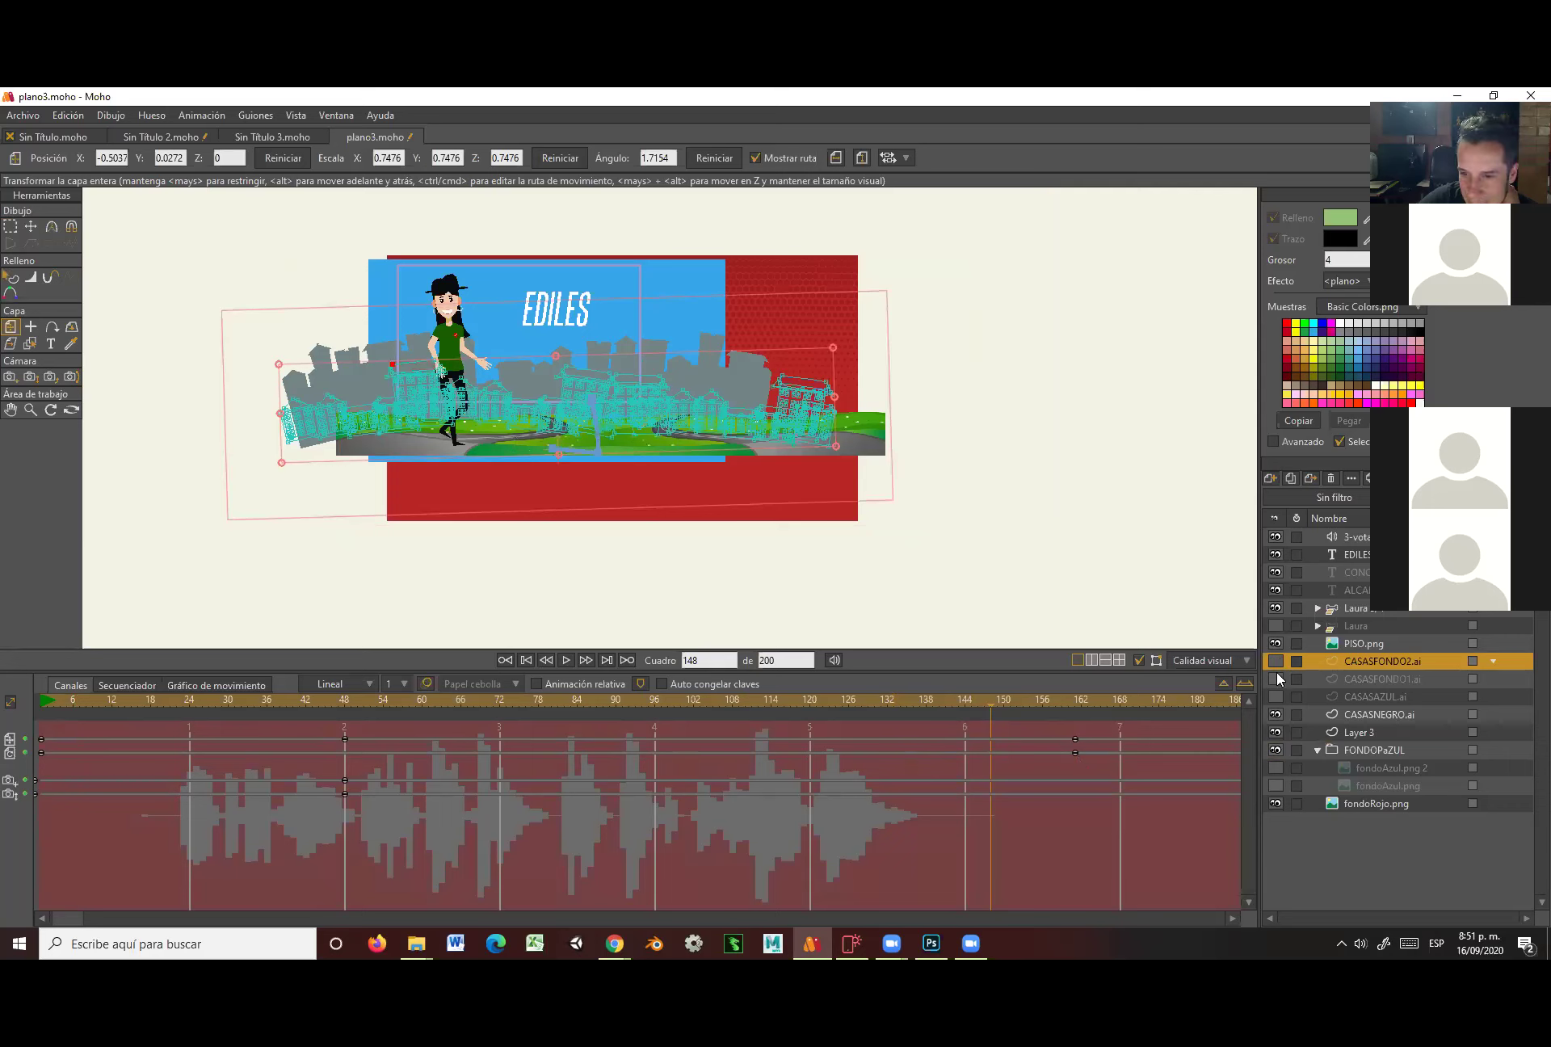
pyautogui.click(1277, 661)
# Scrub the timeline to frame 50 and back to frame 48 to examine the houses layer's movement and the camera keyframes.
pyautogui.moveTo(51, 703); pyautogui.dragTo(350, 711)
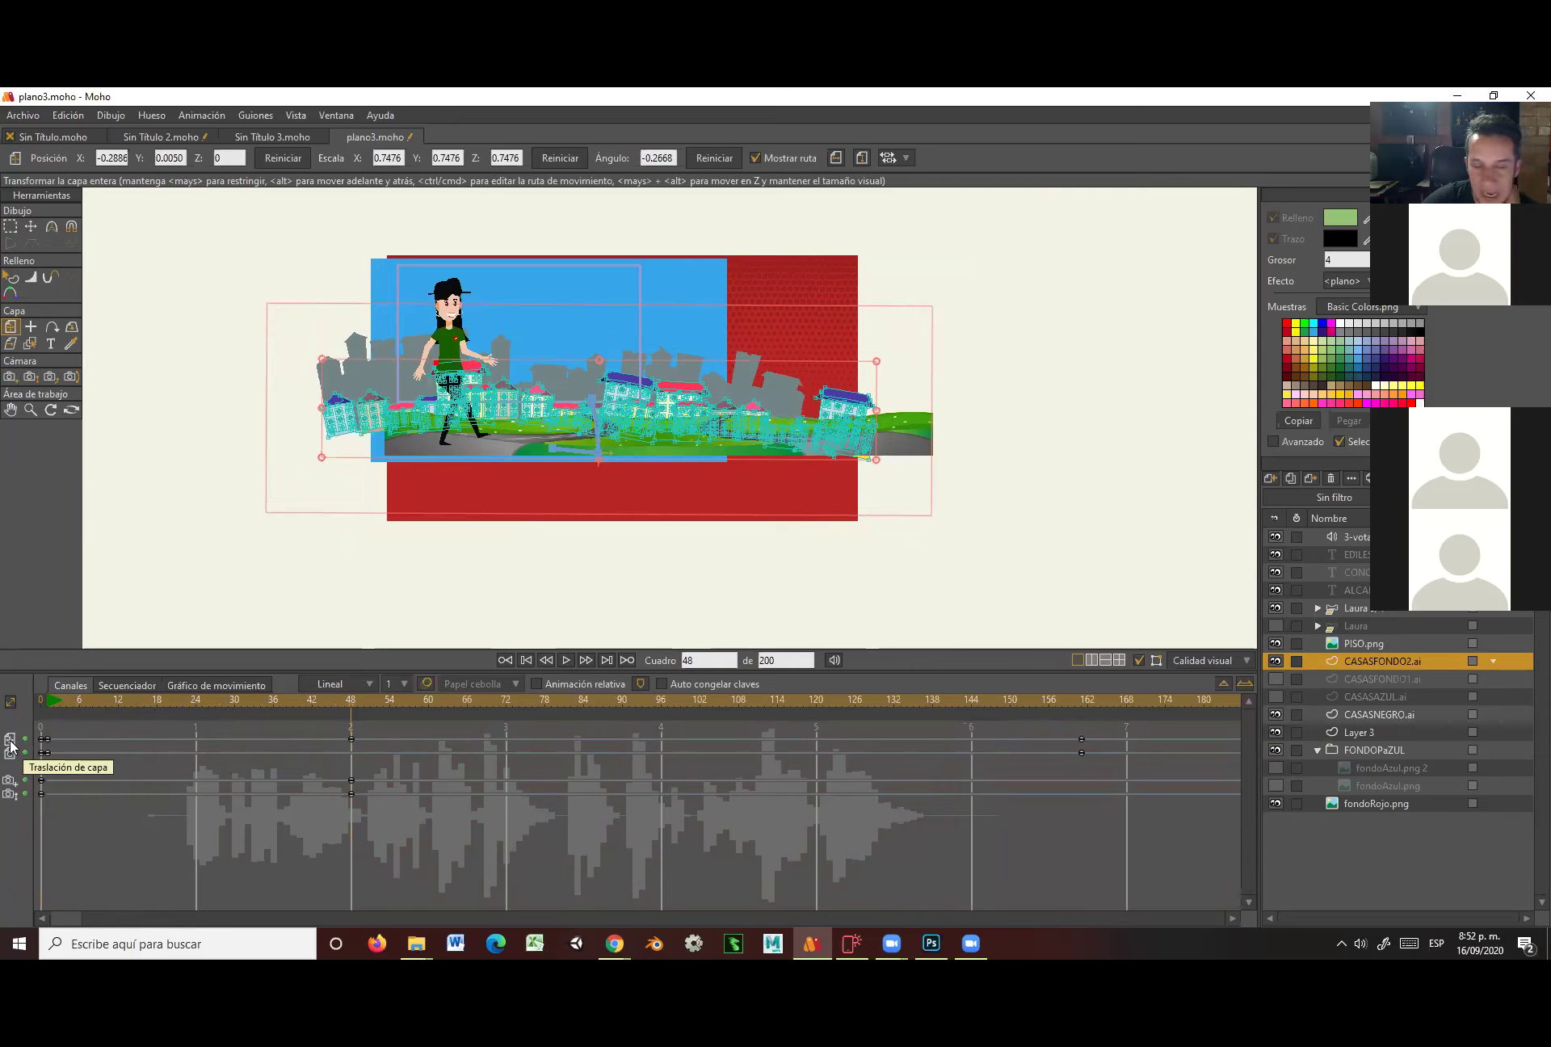
pyautogui.moveTo(349, 704); pyautogui.dragTo(364, 744)
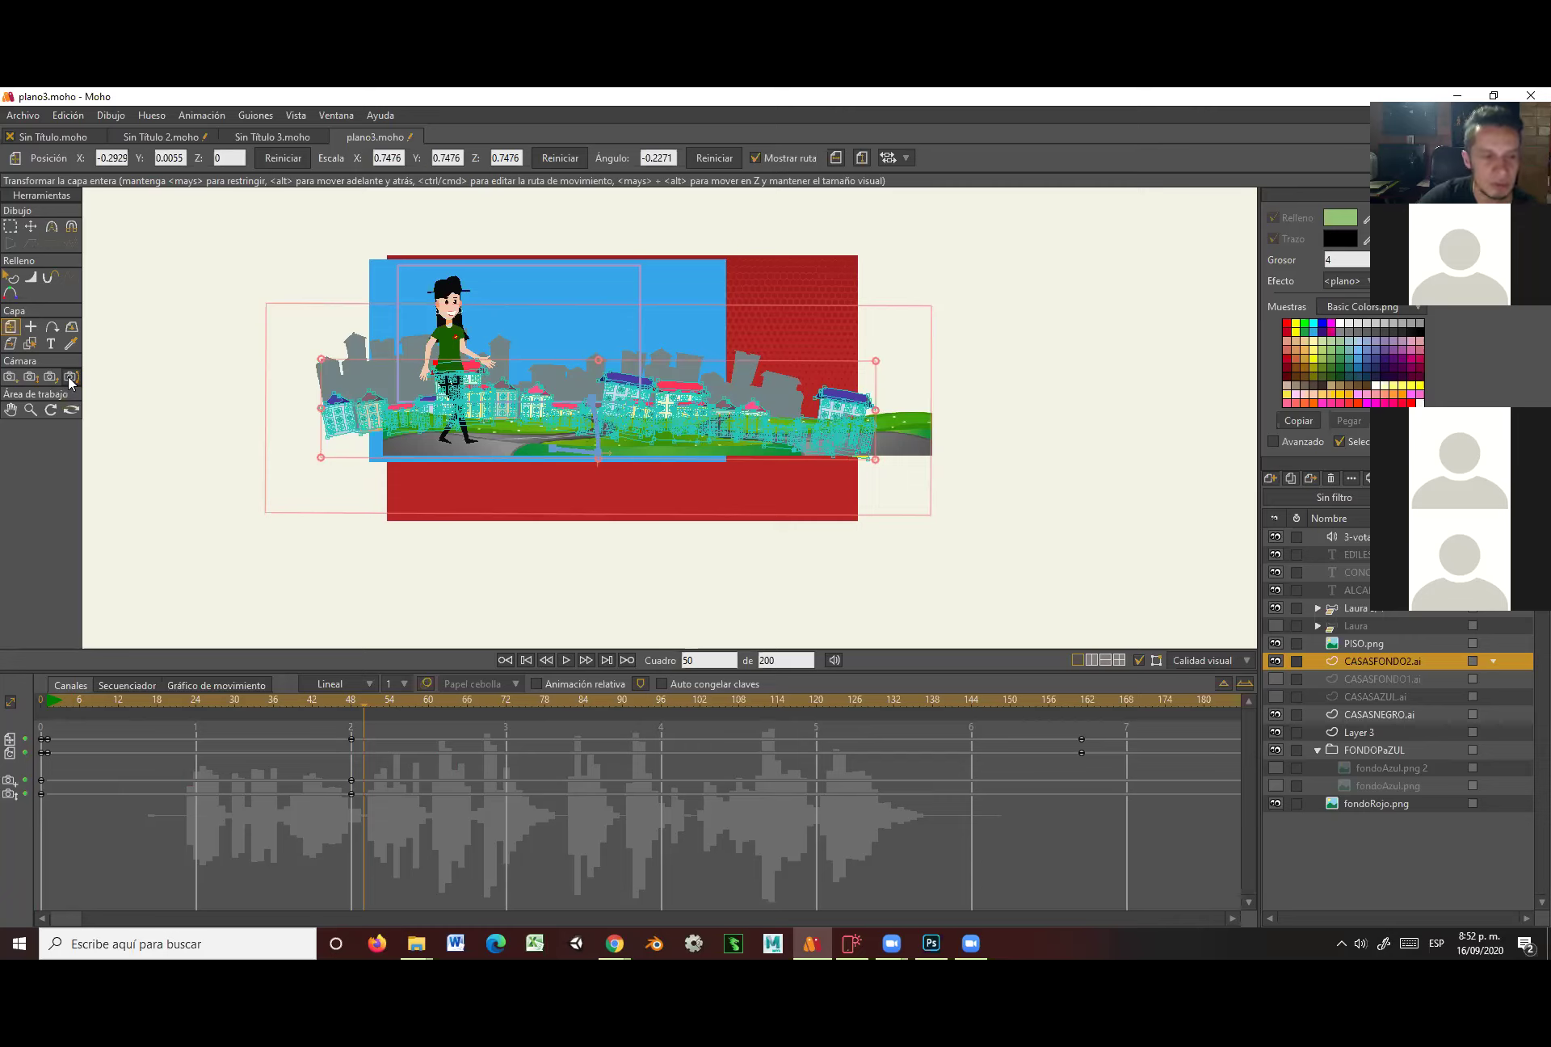
pyautogui.moveTo(265, 700)
pyautogui.mouseDown()
pyautogui.moveTo(37, 727)
pyautogui.moveTo(352, 753)
pyautogui.mouseUp()
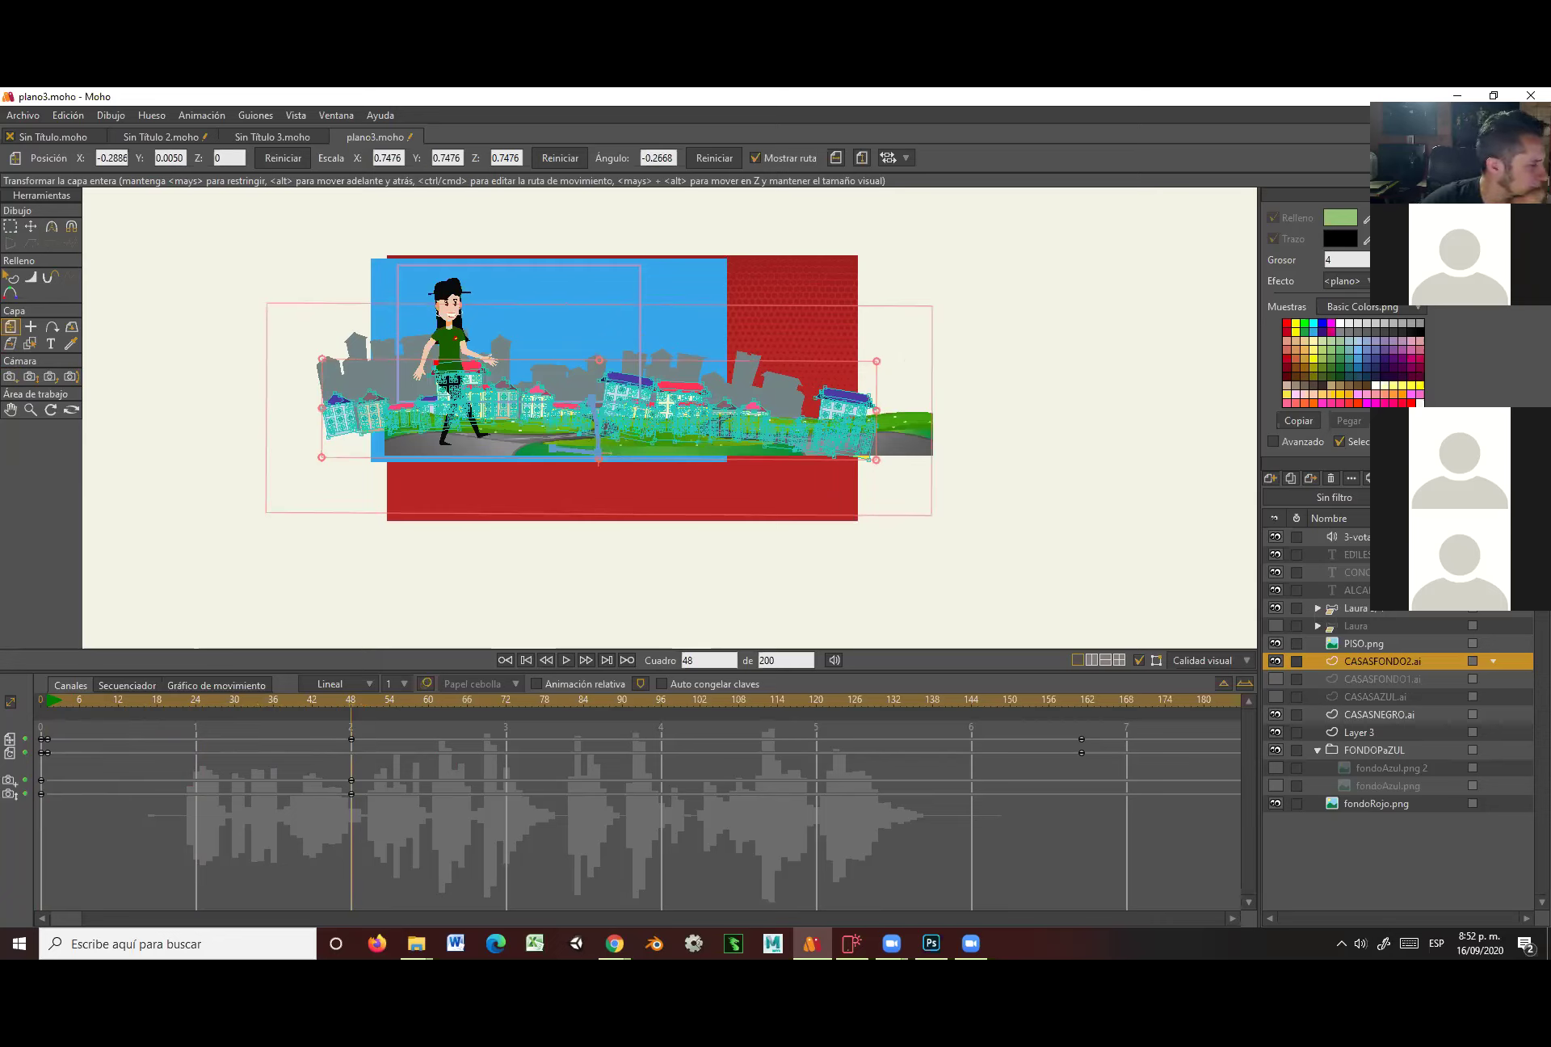
# Open the PersonajeLaura.moho project from the file explorer.
pyautogui.press('super+e')
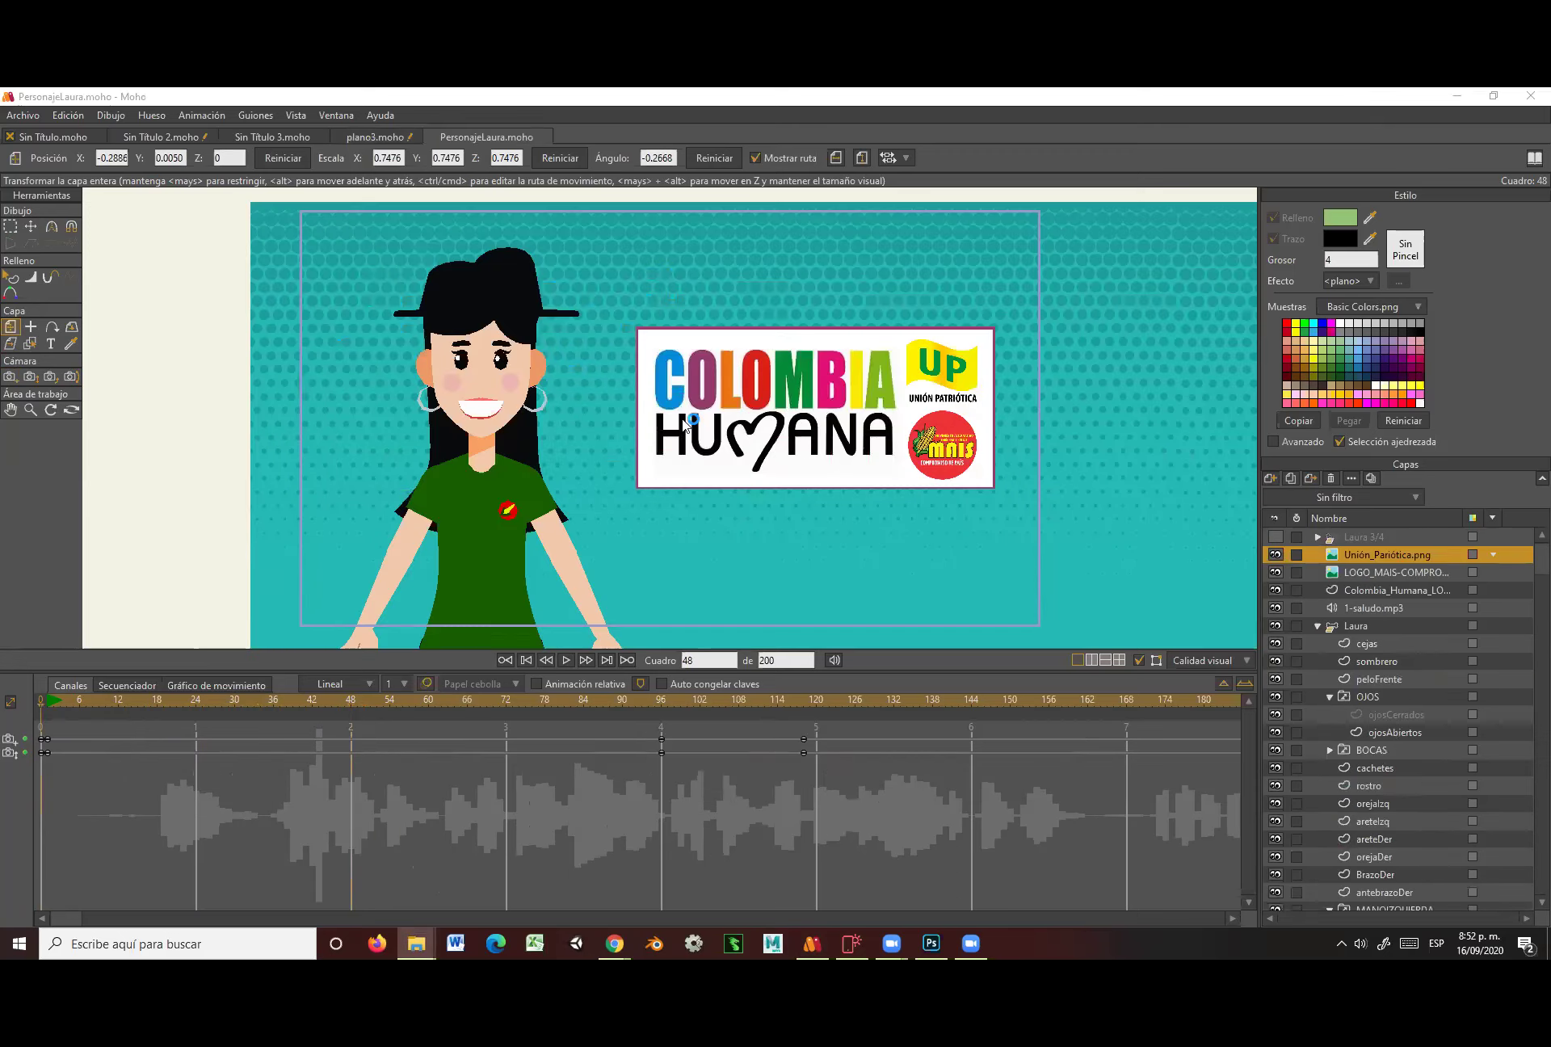
# Collapse the Laura group and delete the logos.png, fondoAzul.png and fondoRojo.png layers.
pyautogui.click(1317, 627)
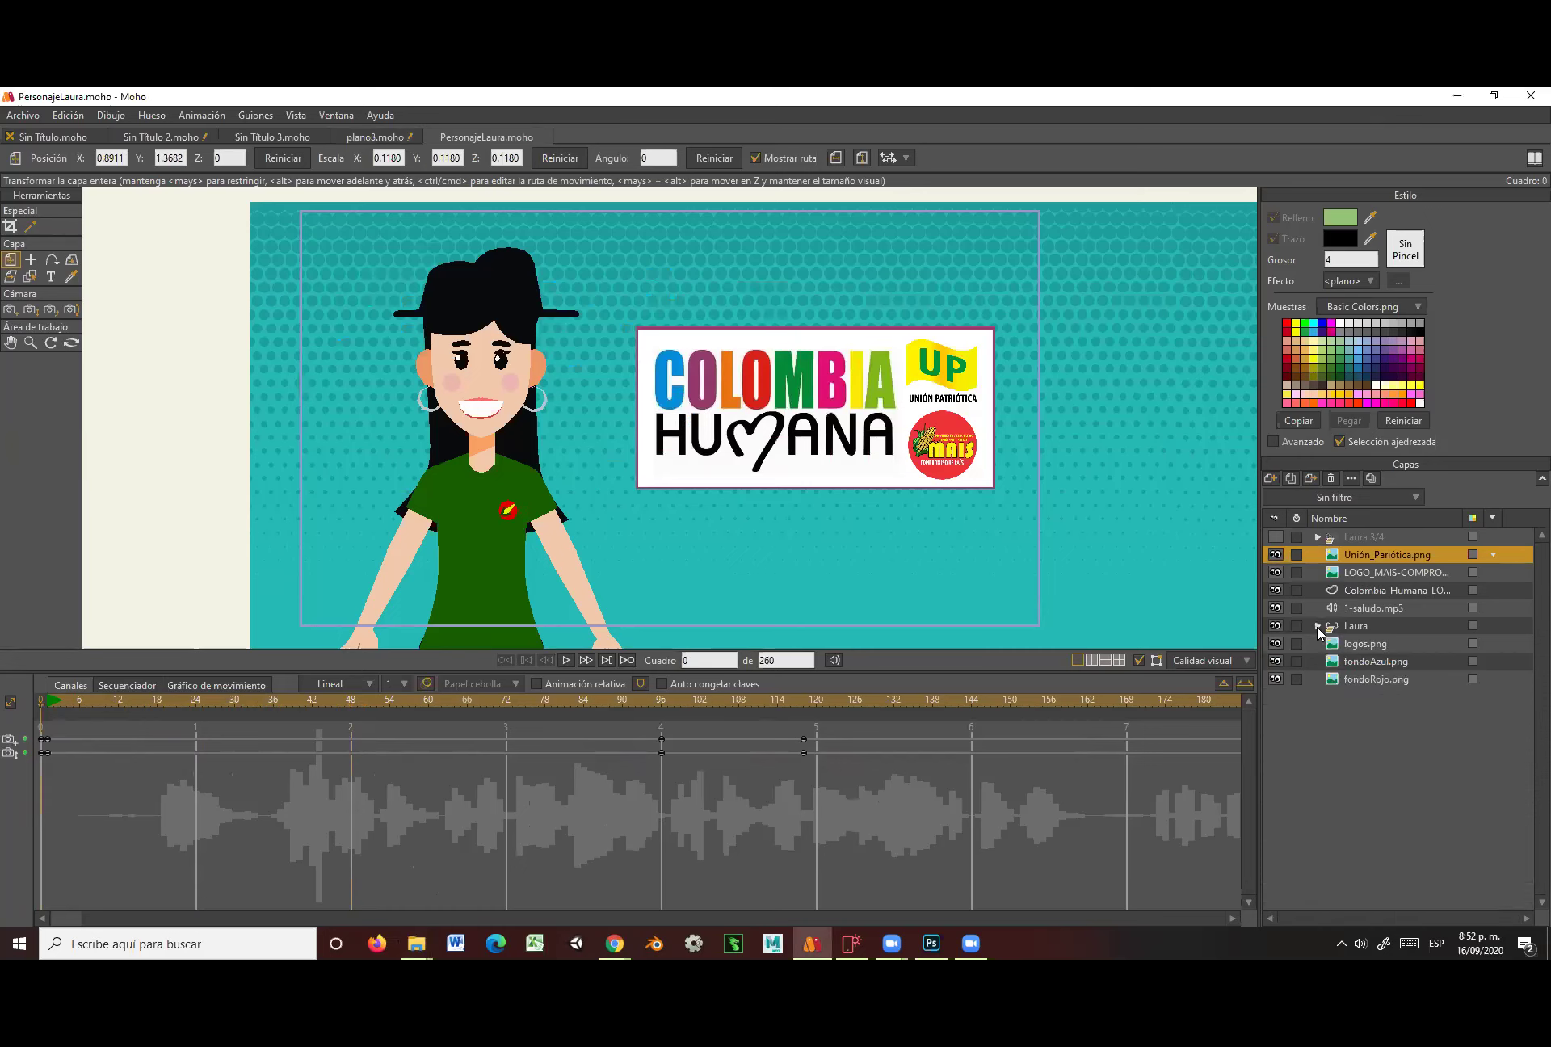
pyautogui.click(1375, 646)
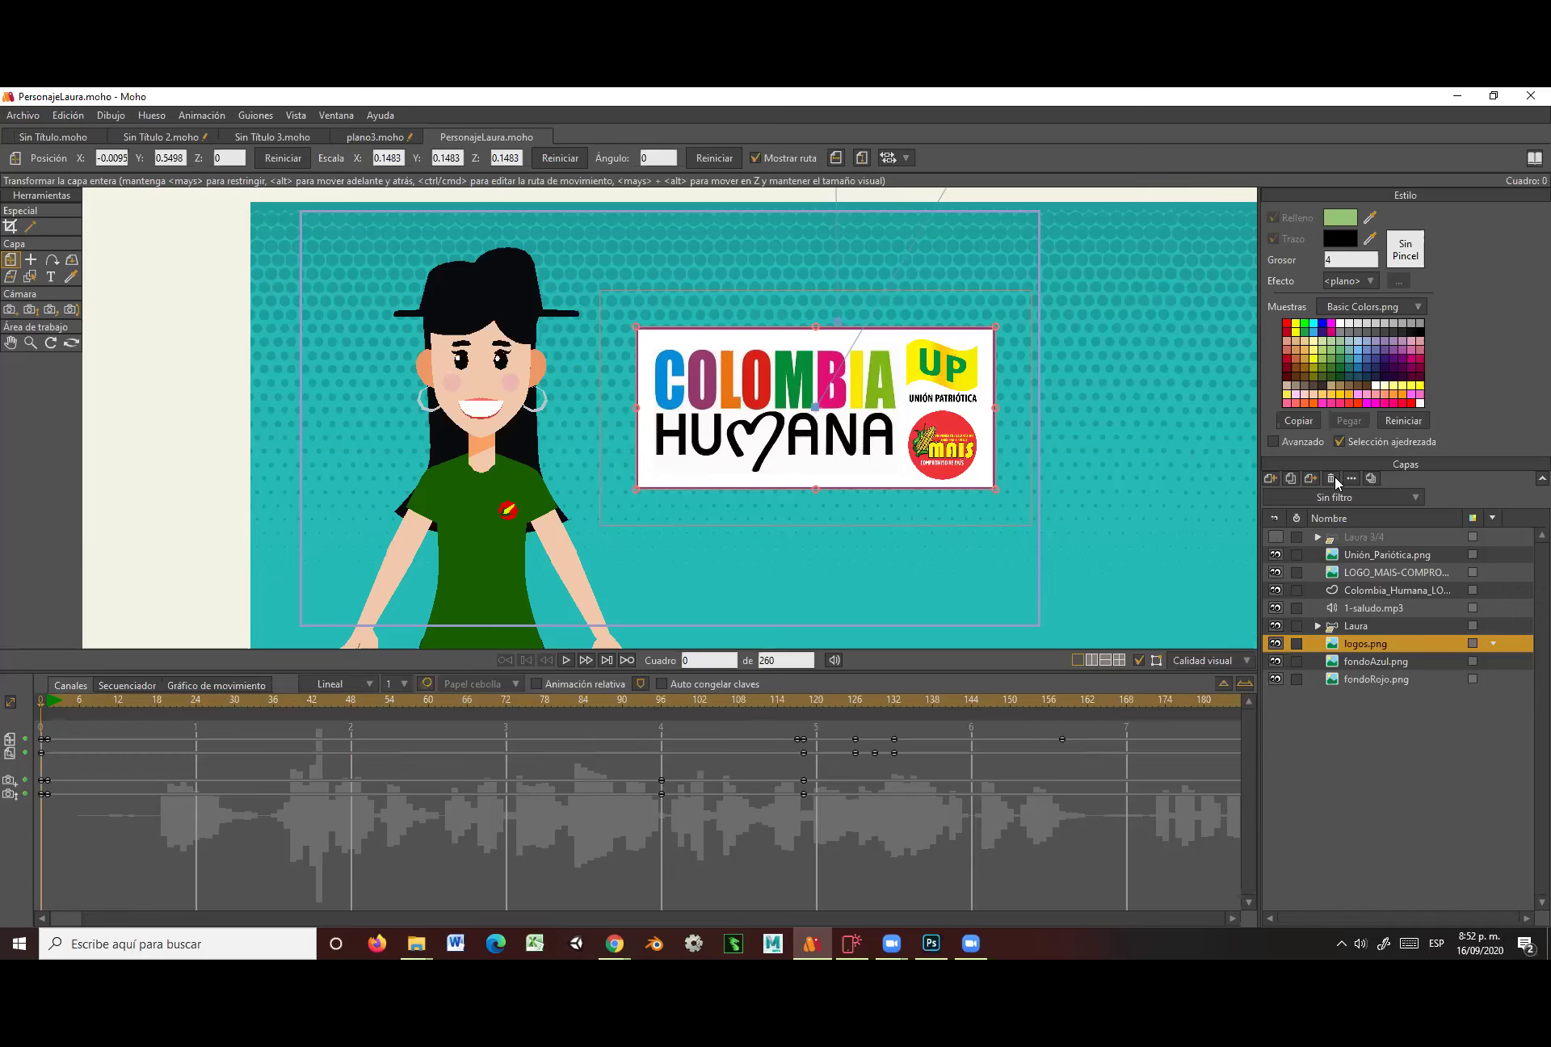
pyautogui.keyDown('shift'); pyautogui.click(1387, 682); pyautogui.keyUp('shift')
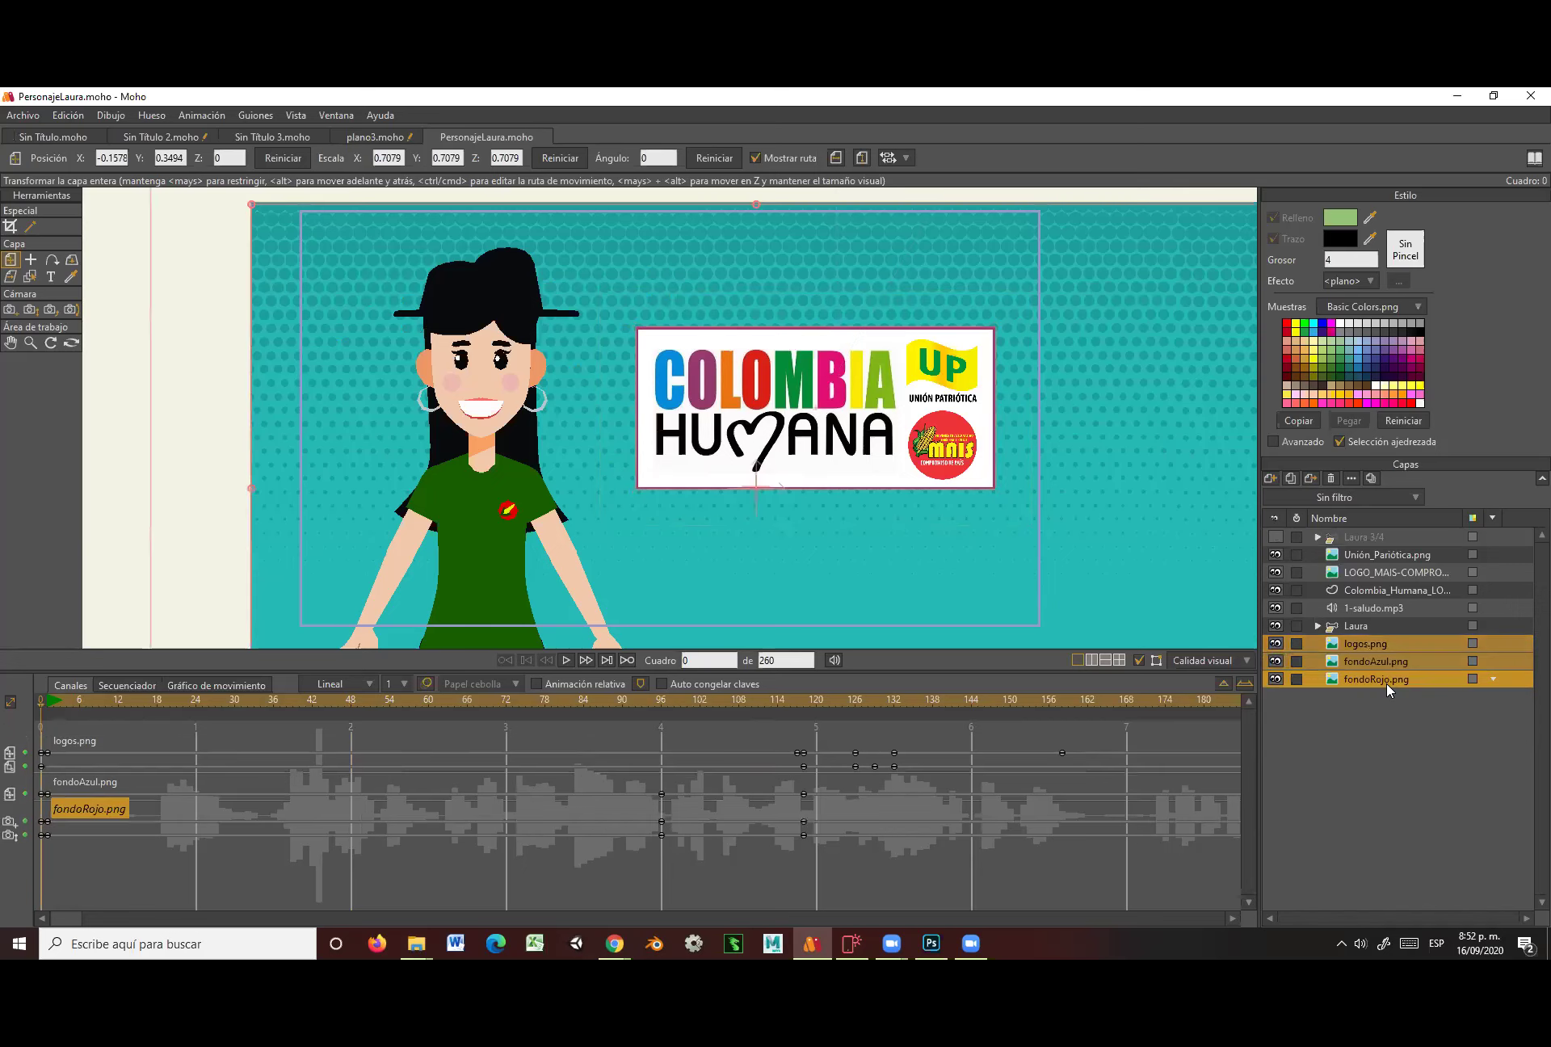
pyautogui.click(1331, 478)
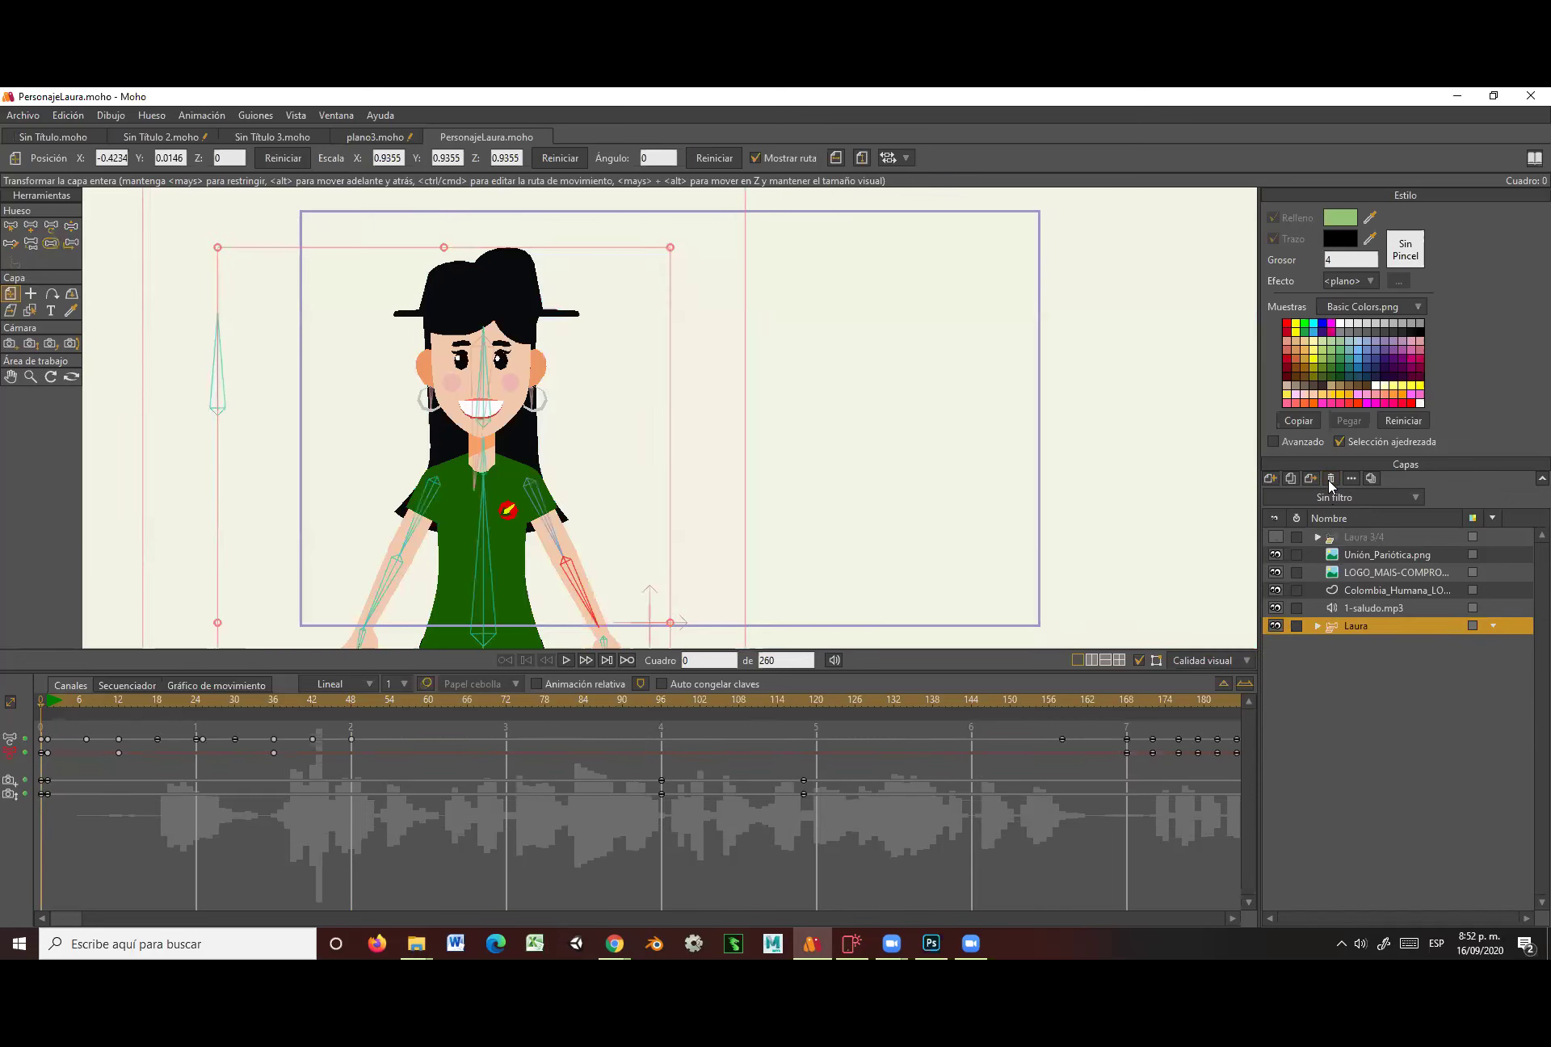
# Make the Laura 3/4 layer visible and delete the two logo images, the Colombia_Humana vector layer and the 1-saludo.mp3 audio.
pyautogui.click(1351, 539)
pyautogui.click(1276, 538)
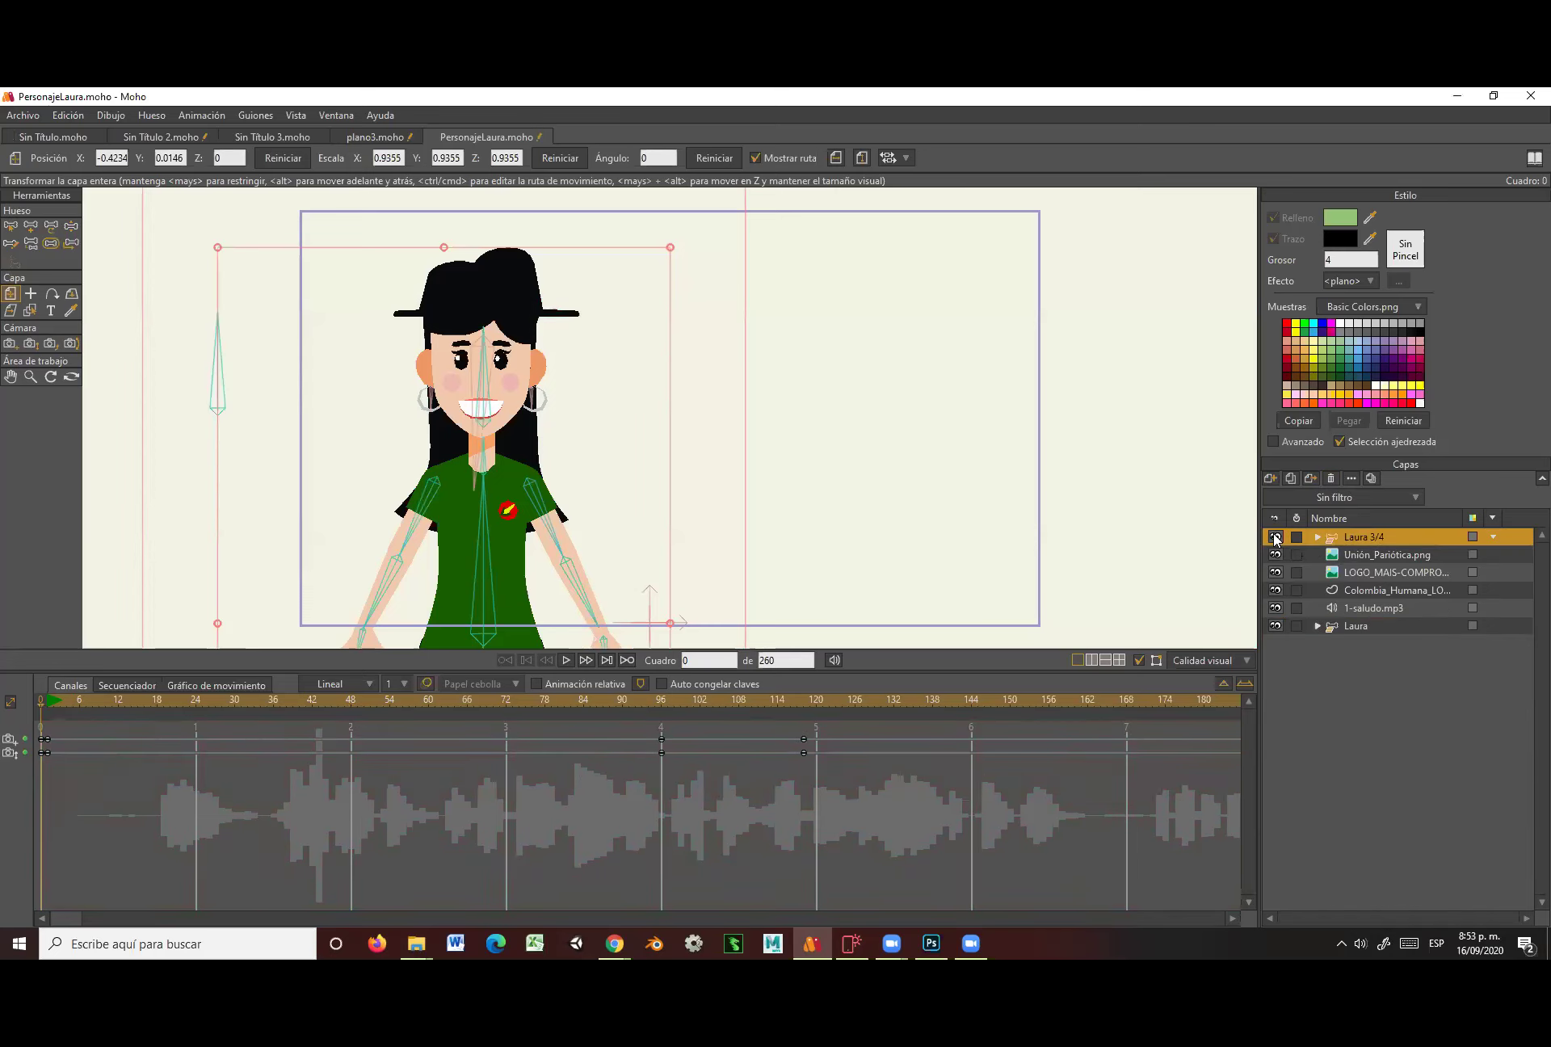
pyautogui.click(1375, 557)
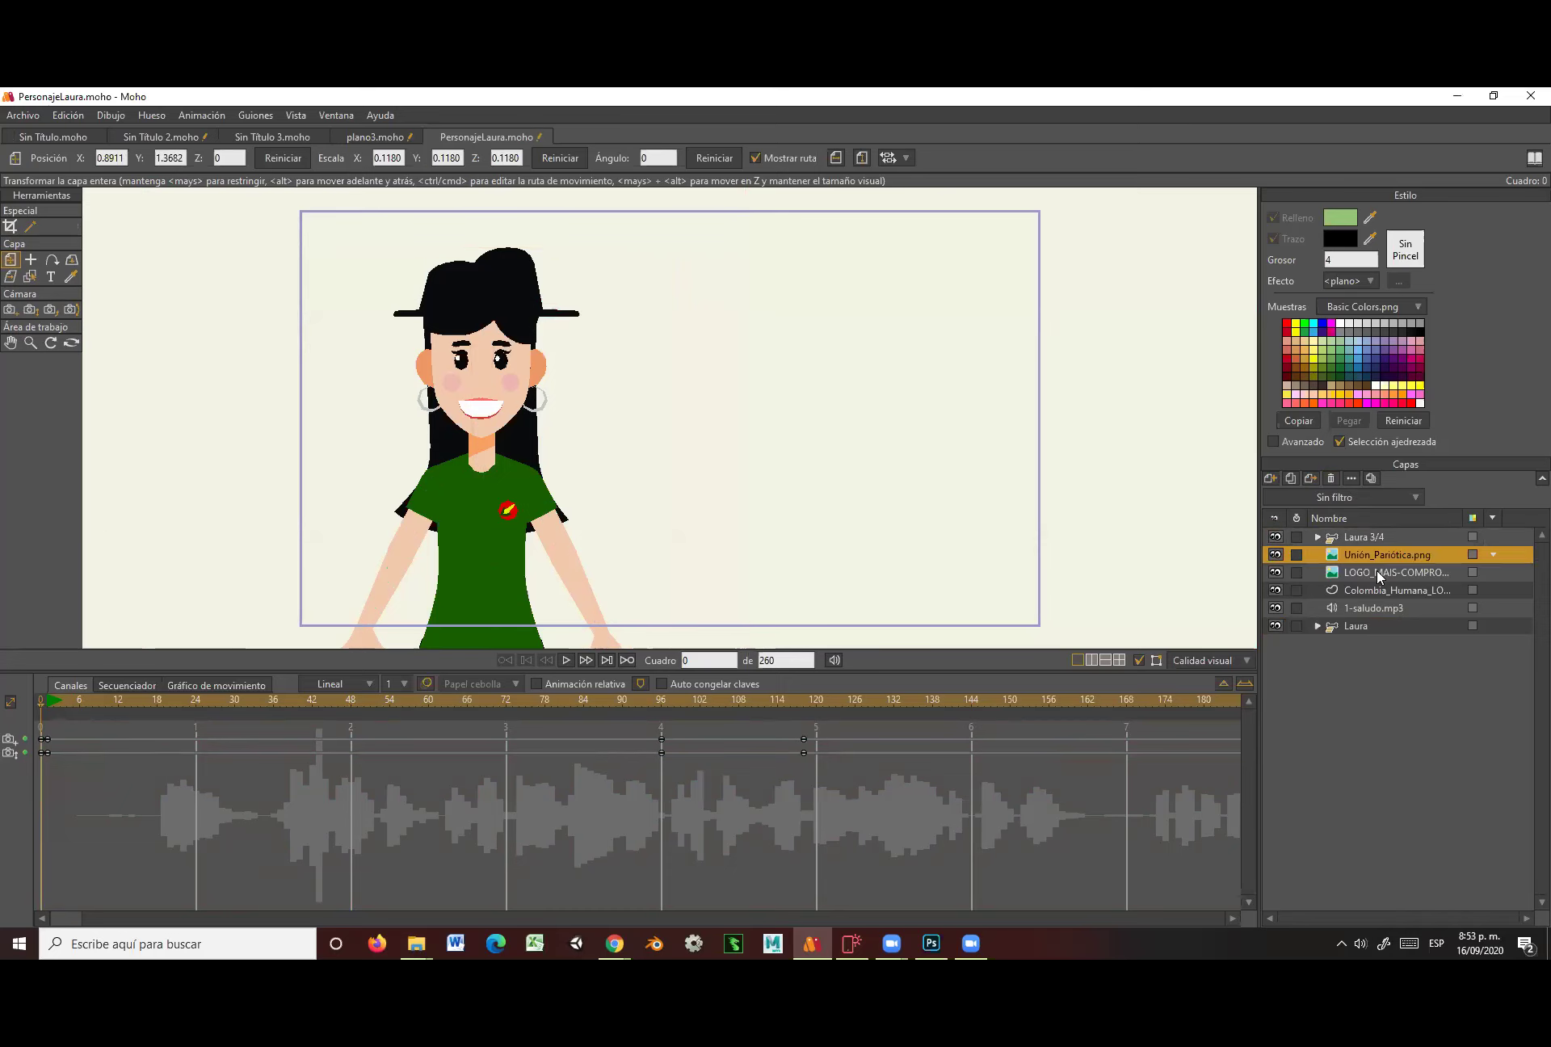
pyautogui.keyDown('shift'); pyautogui.click(1377, 571); pyautogui.keyUp('shift')
pyautogui.keyDown('shift'); pyautogui.click(1376, 590); pyautogui.keyUp('shift')
pyautogui.keyDown('shift'); pyautogui.click(1377, 607); pyautogui.keyUp('shift')
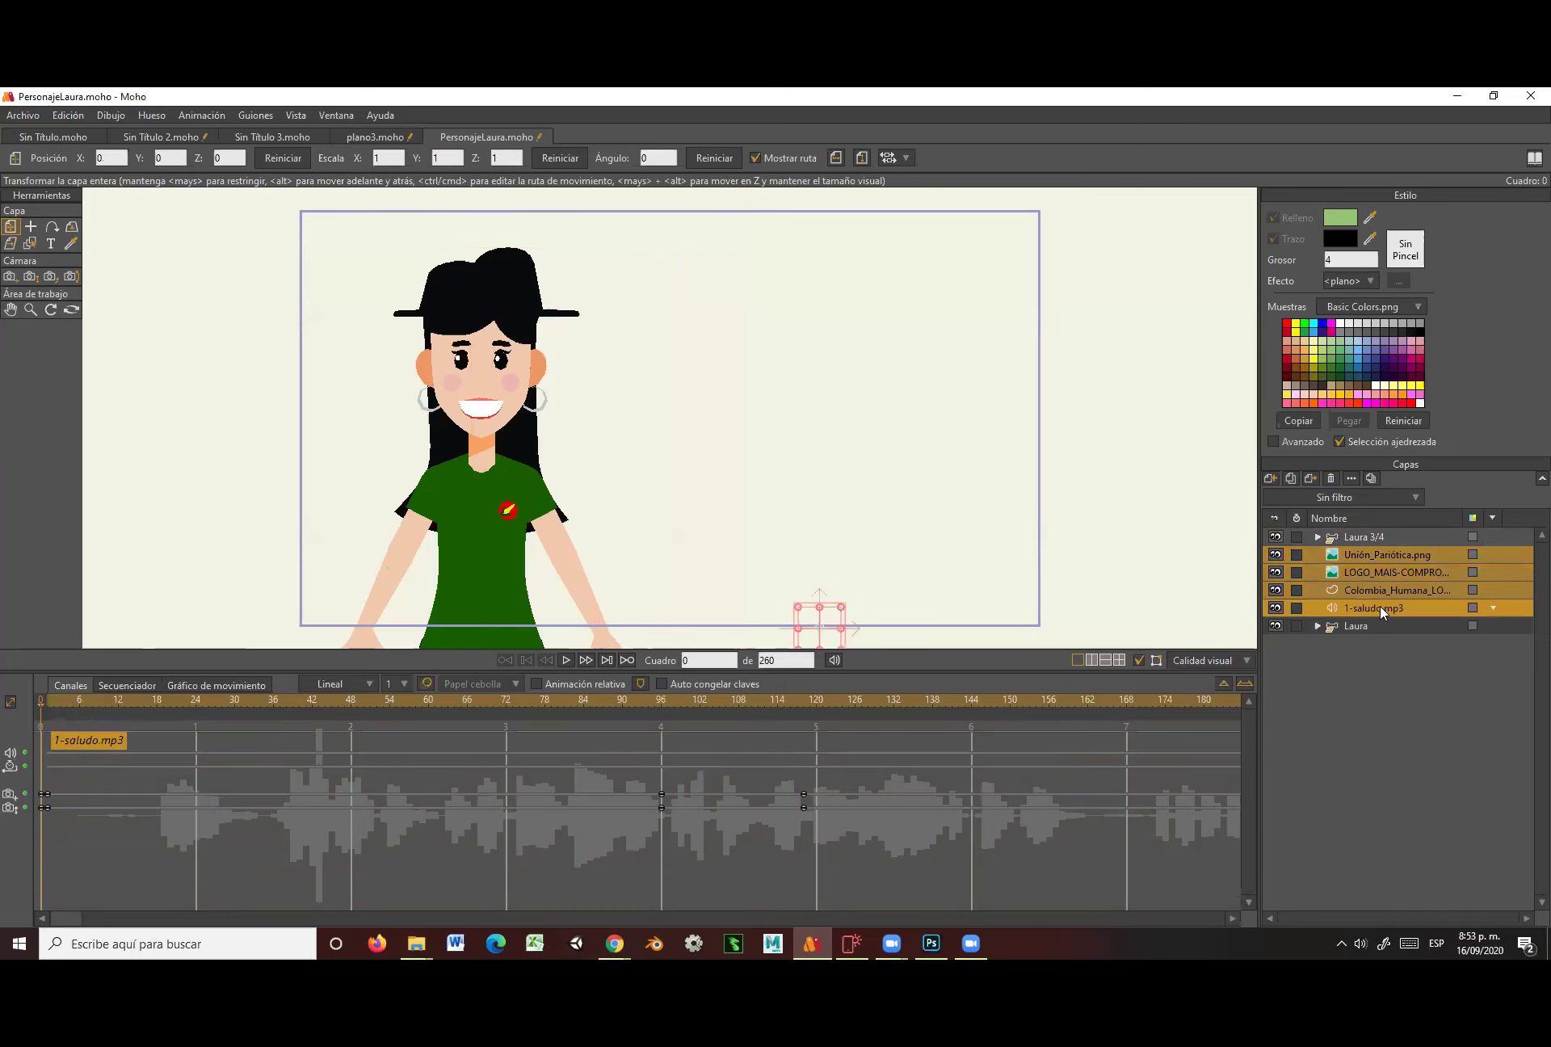
pyautogui.click(1331, 478)
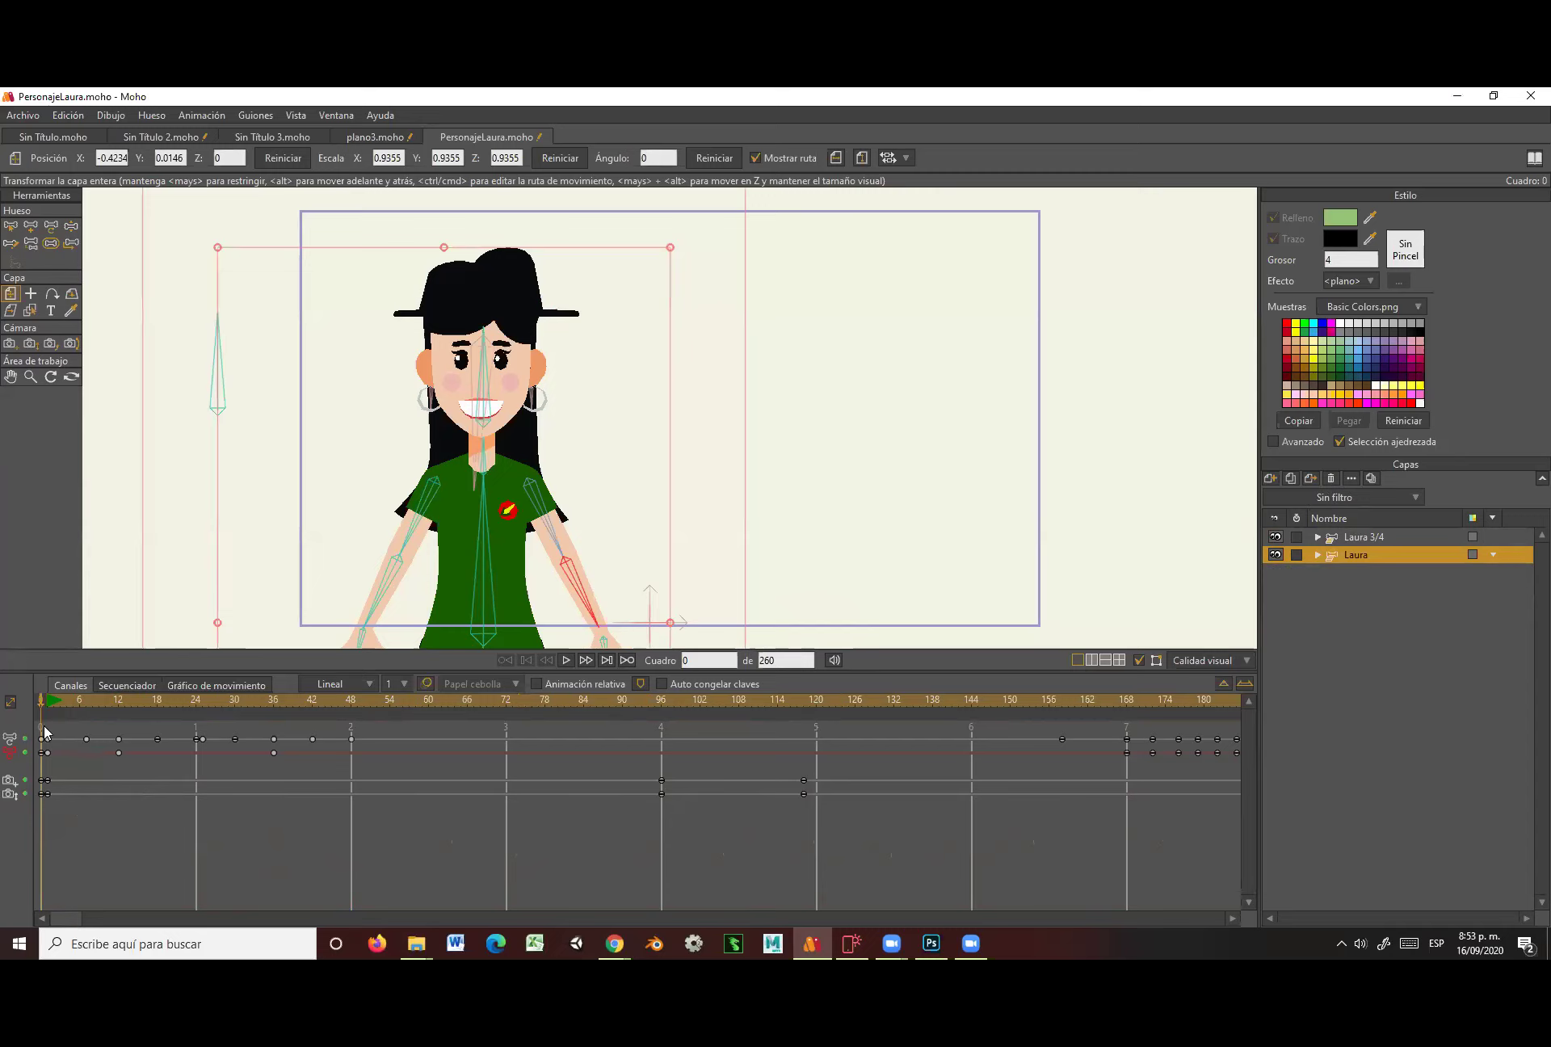
# Delete all animation keyframes of the Laura layer and the camera along the whole timeline.
pyautogui.moveTo(35, 721); pyautogui.dragTo(1240, 812)
pyautogui.press('Delete')
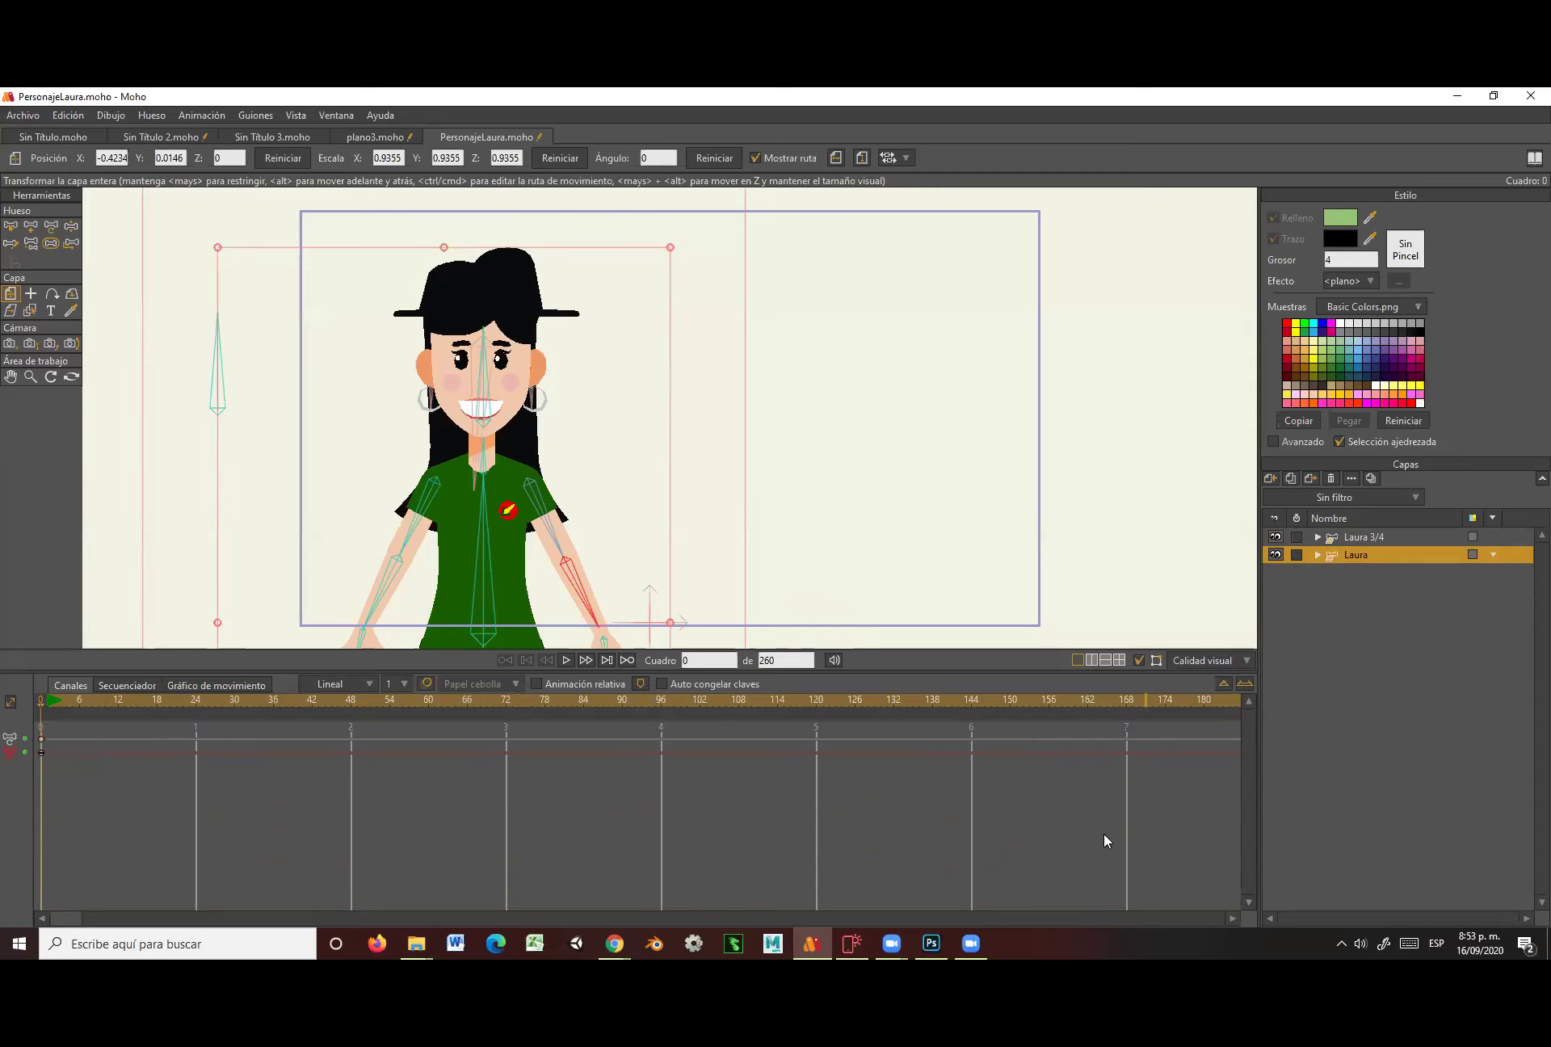
pyautogui.moveTo(67, 919); pyautogui.dragTo(288, 925)
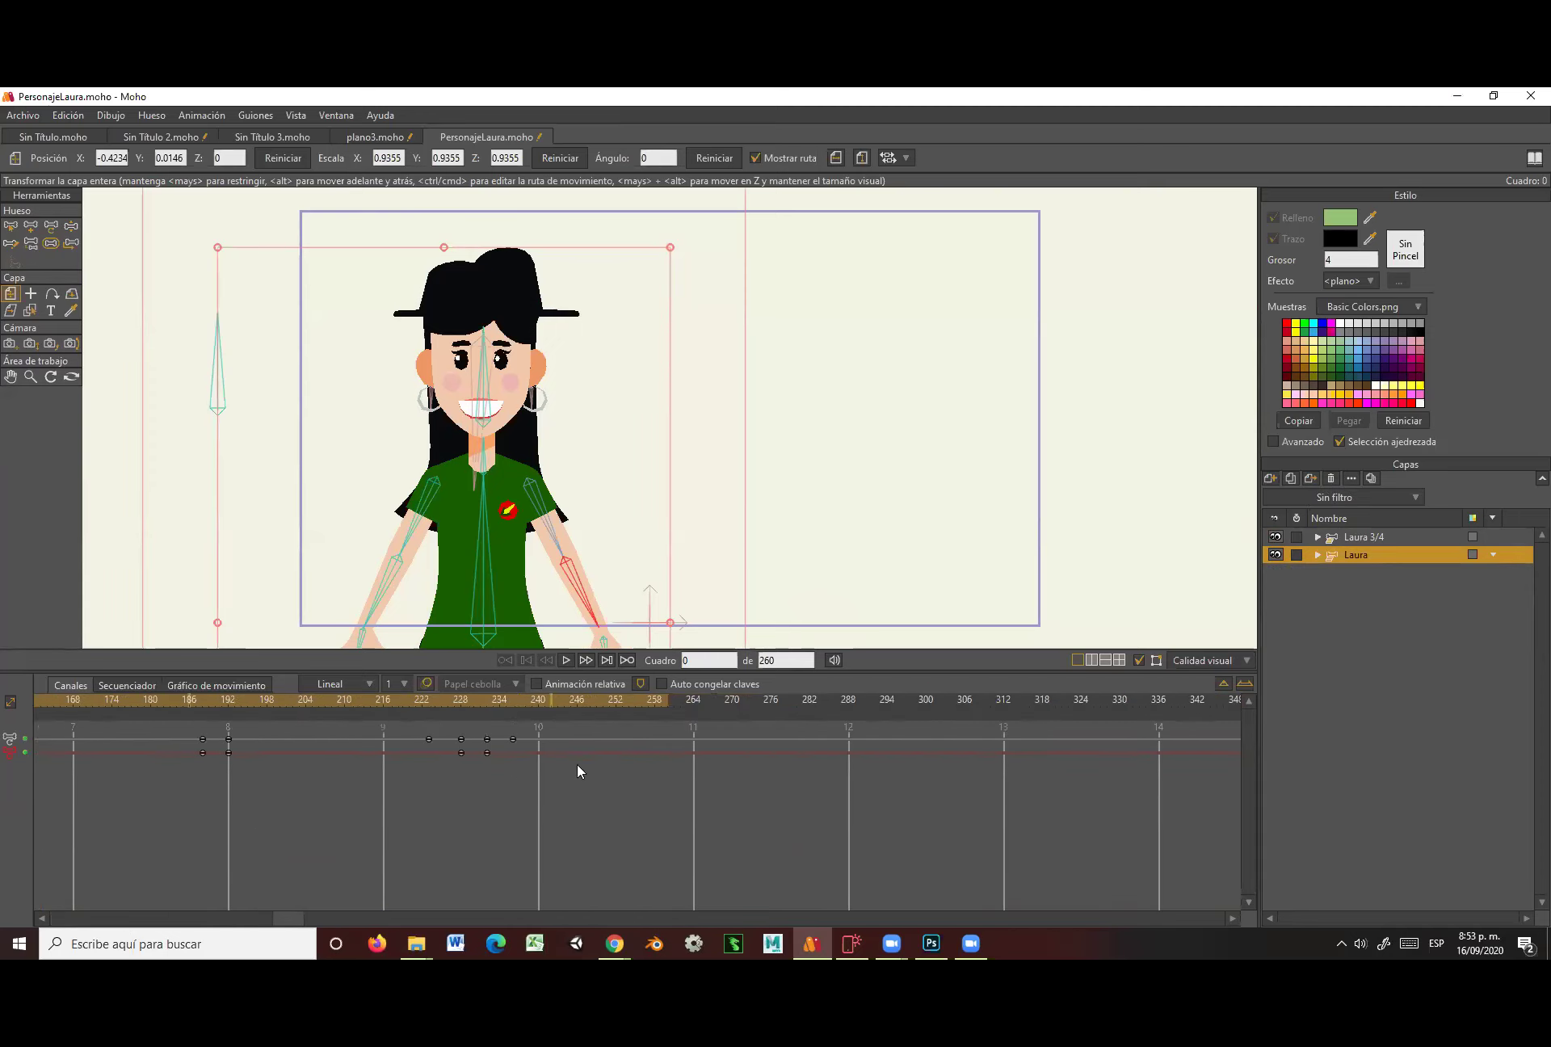
pyautogui.moveTo(192, 724); pyautogui.dragTo(698, 777)
pyautogui.press('Delete')
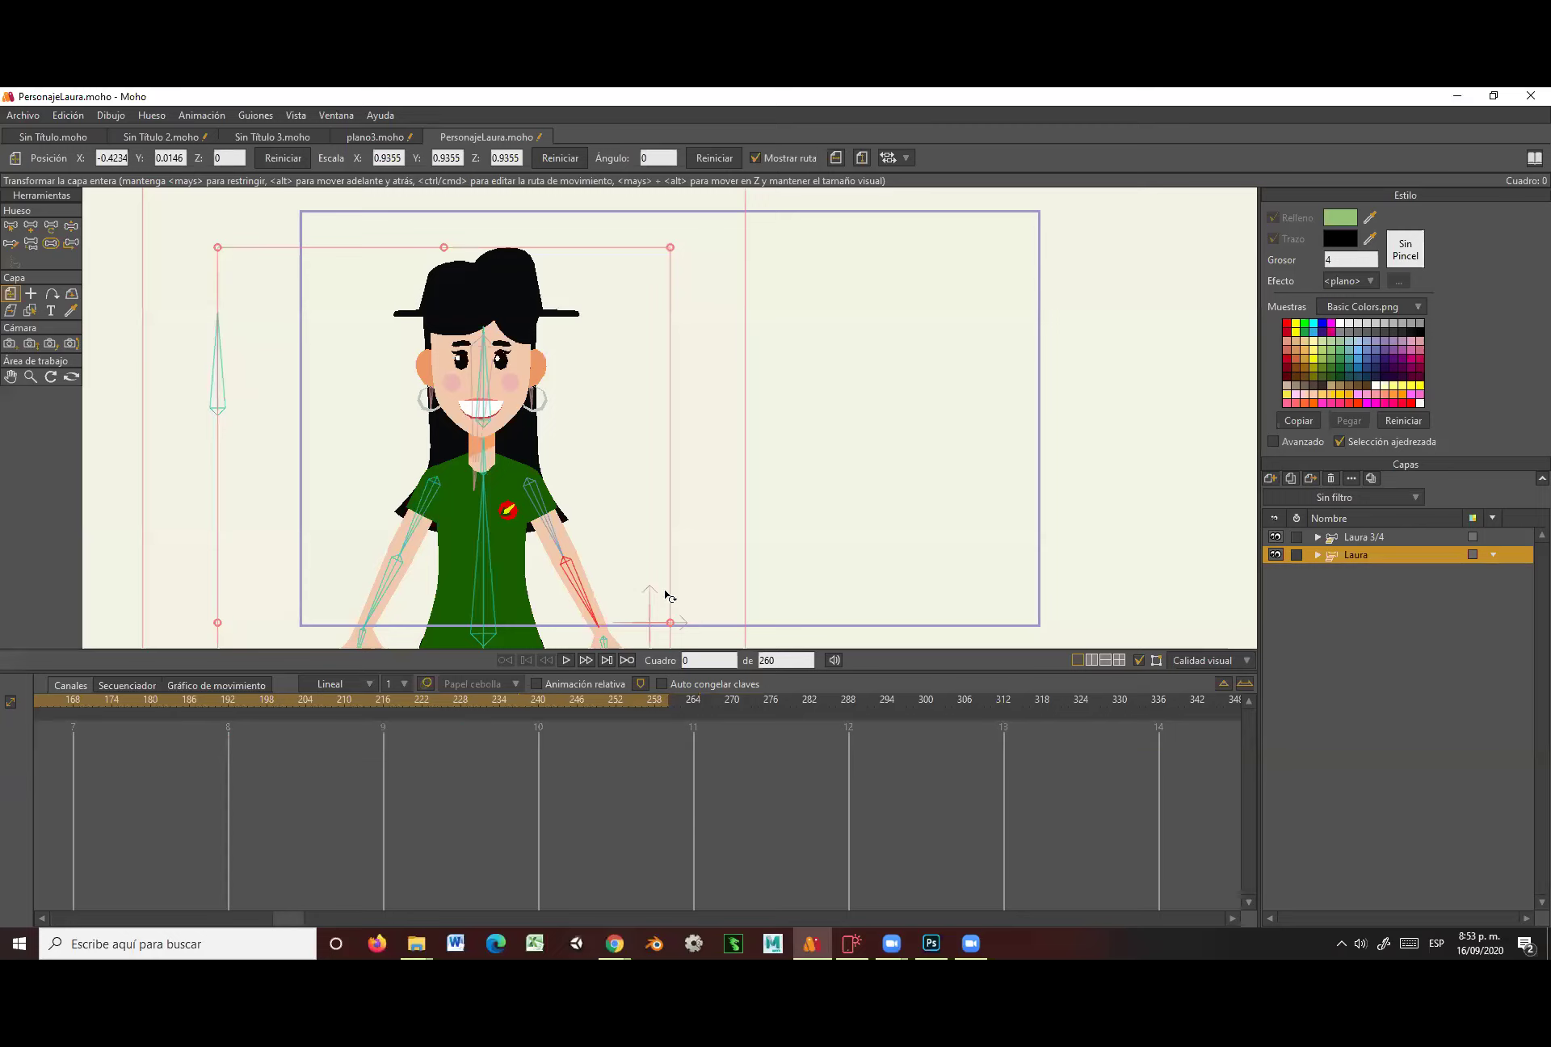
# Test the control bone beside the head on the Laura layer with Manipulate Bones, and hide that layer.
pyautogui.click(71, 226)
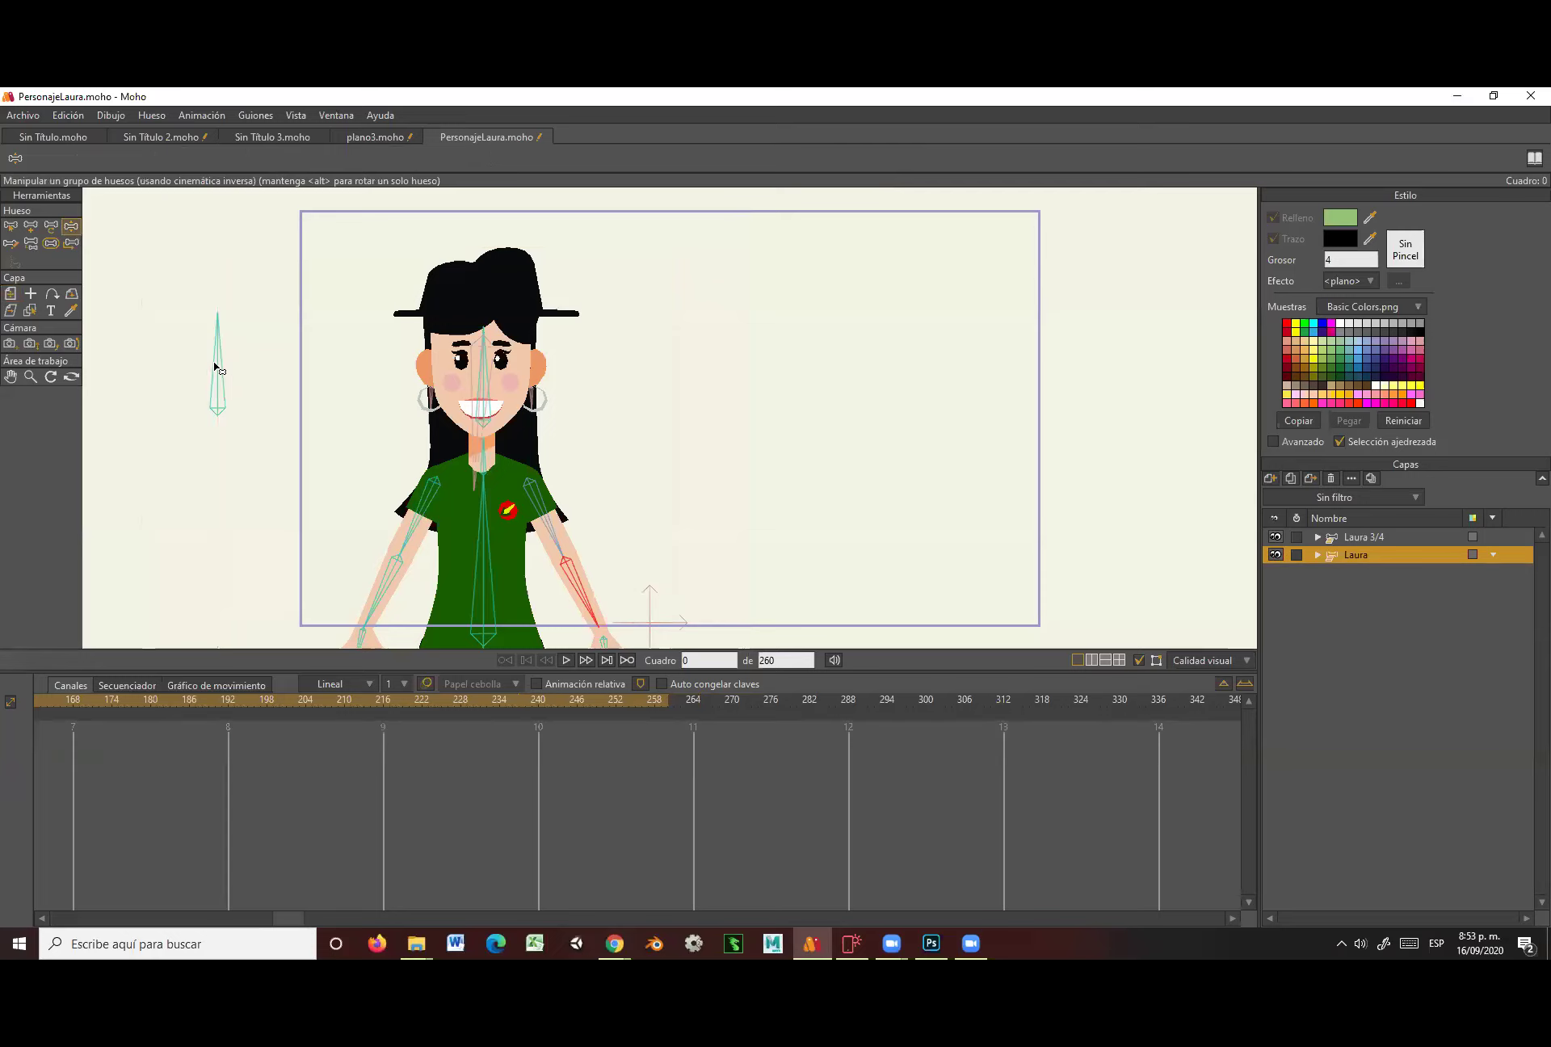
pyautogui.moveTo(218, 367); pyautogui.dragTo(202, 315)
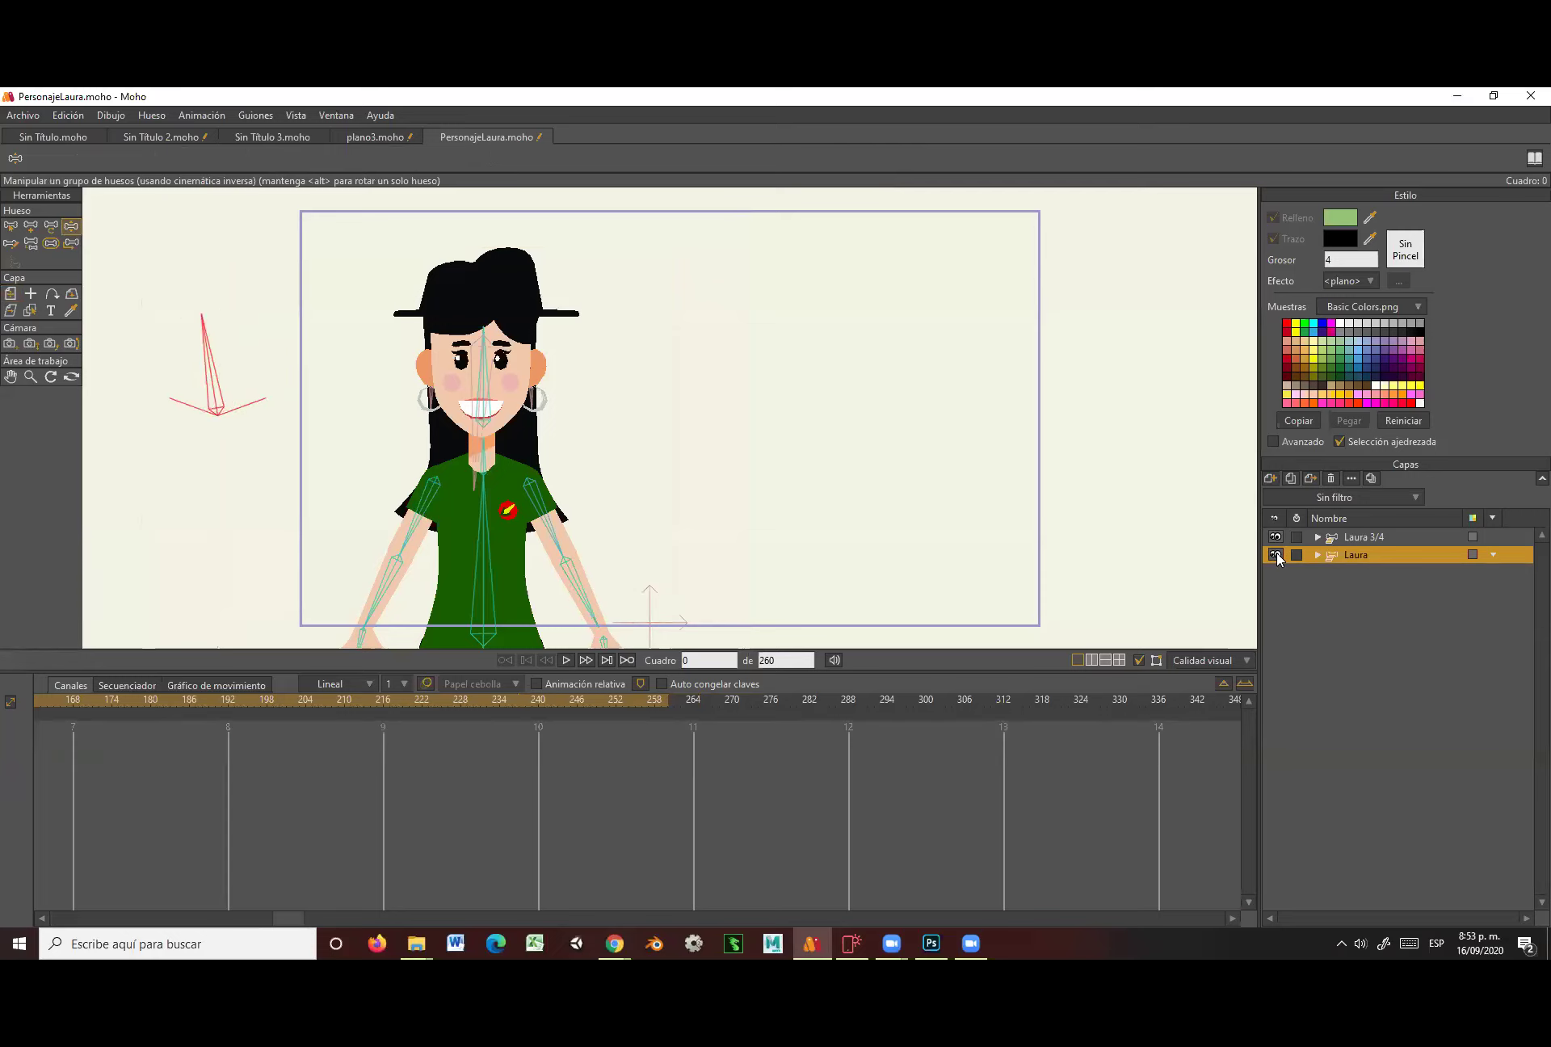
pyautogui.moveTo(216, 385); pyautogui.dragTo(190, 332)
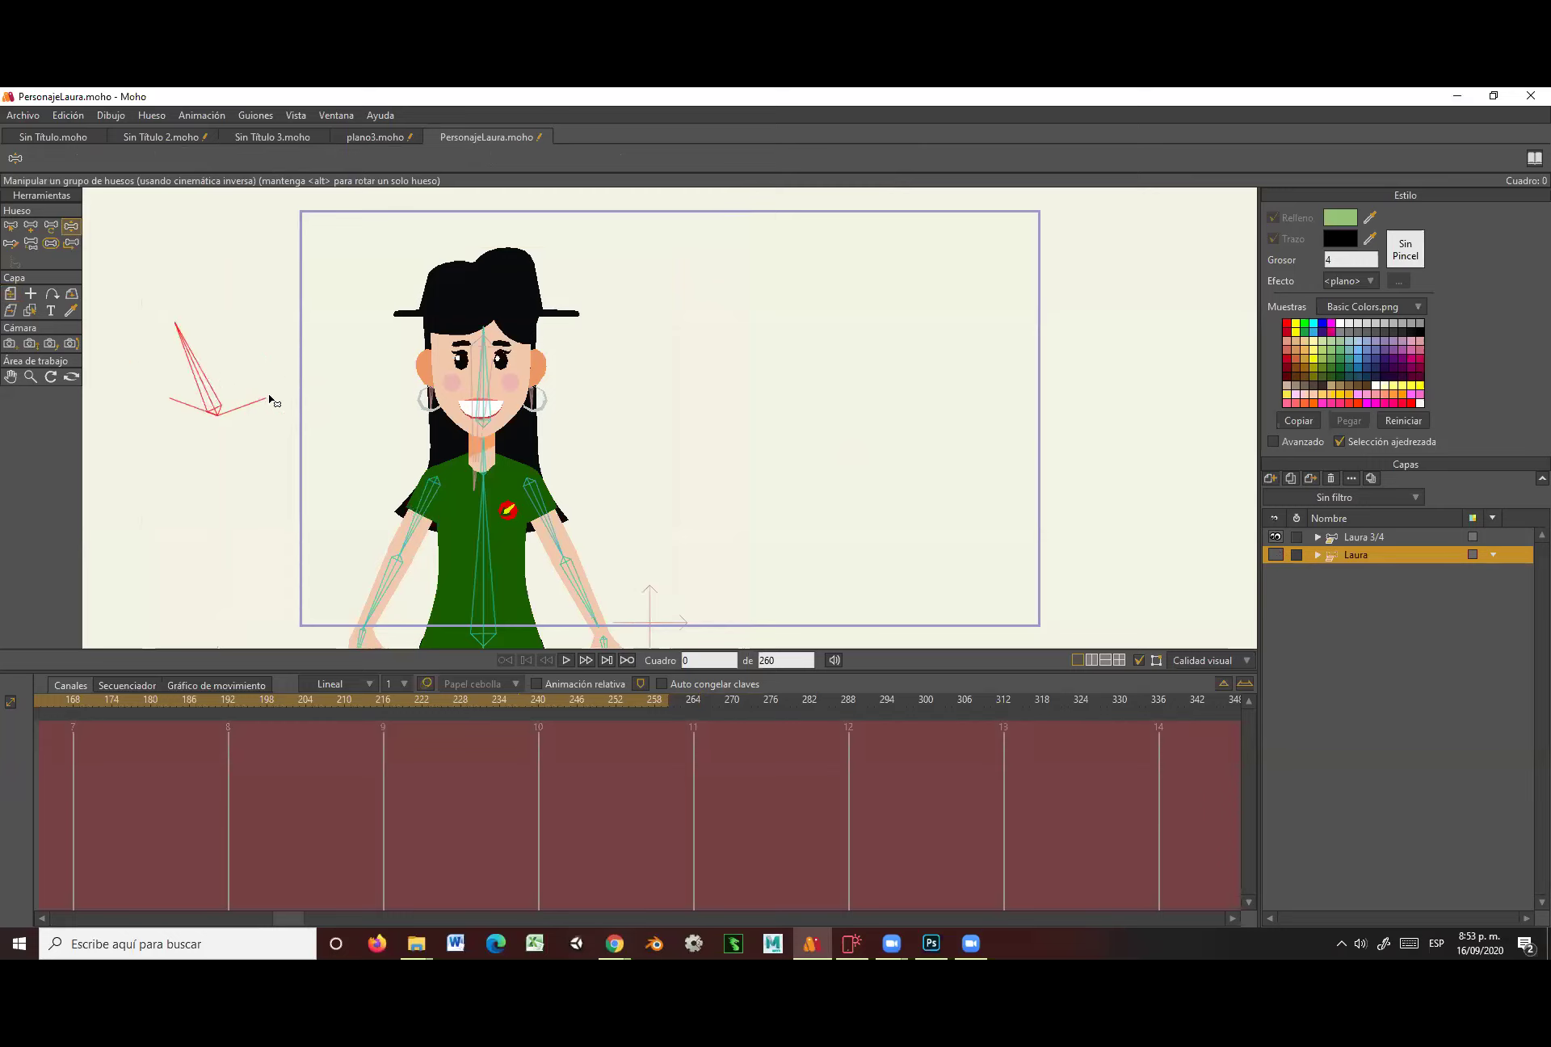
# Select the Laura 3/4 layer and rotate its control bone beside the head to test the head turn.
pyautogui.click(1429, 543)
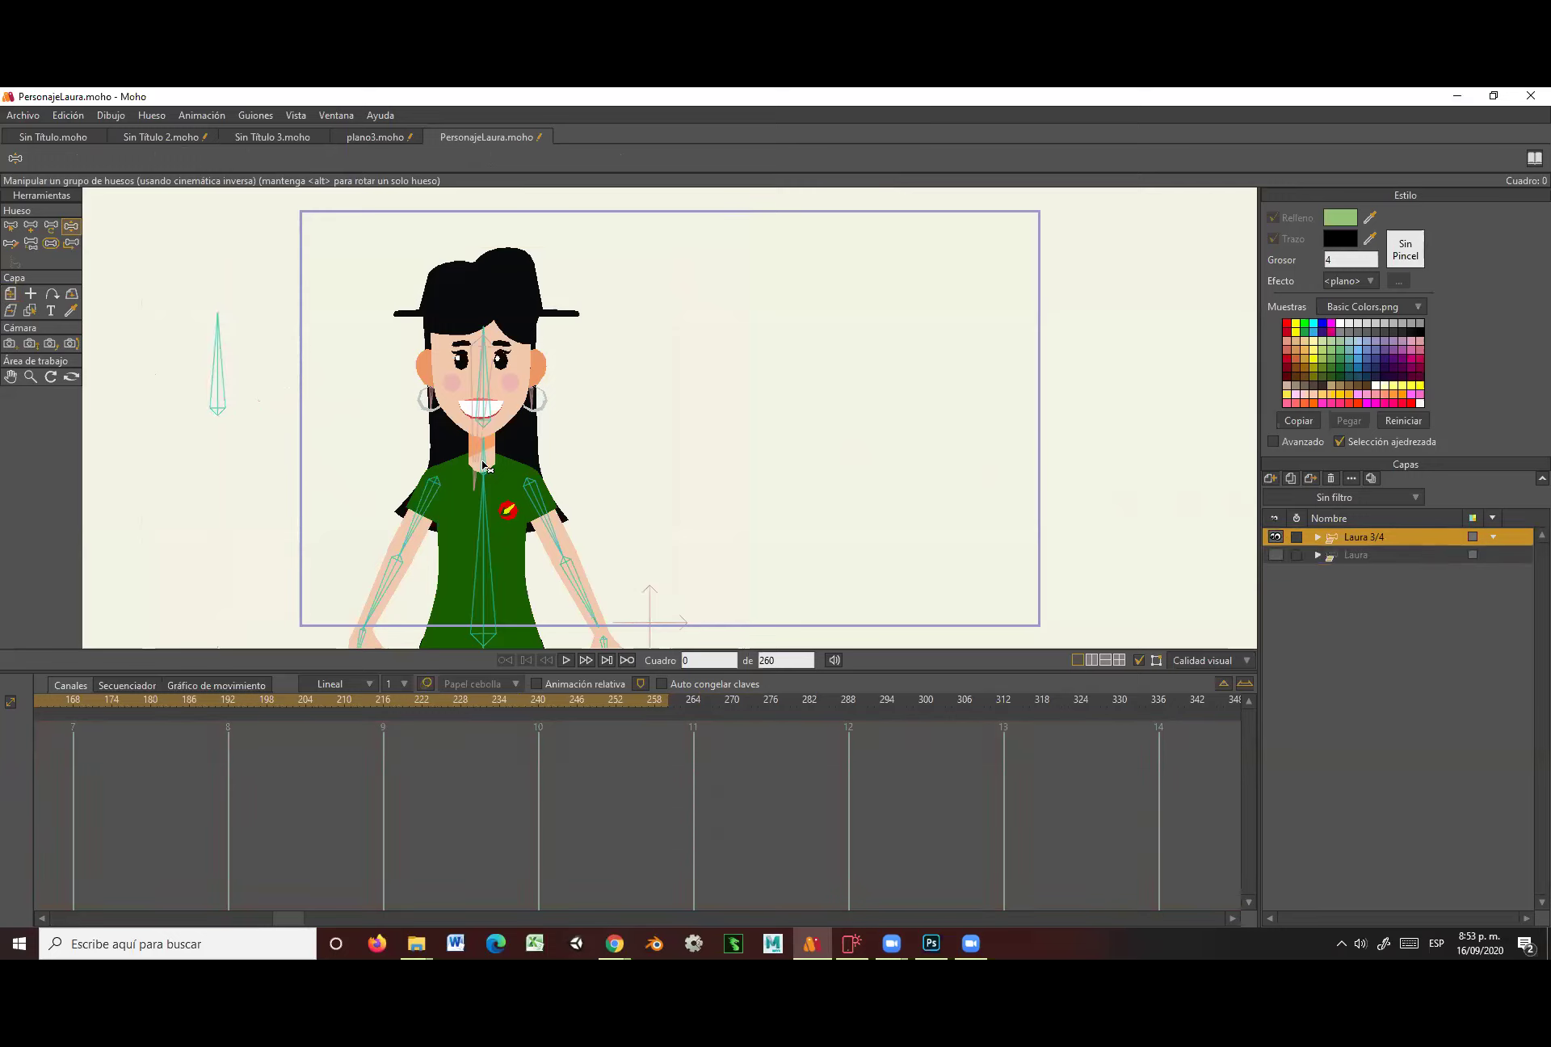
pyautogui.moveTo(220, 374); pyautogui.dragTo(286, 386)
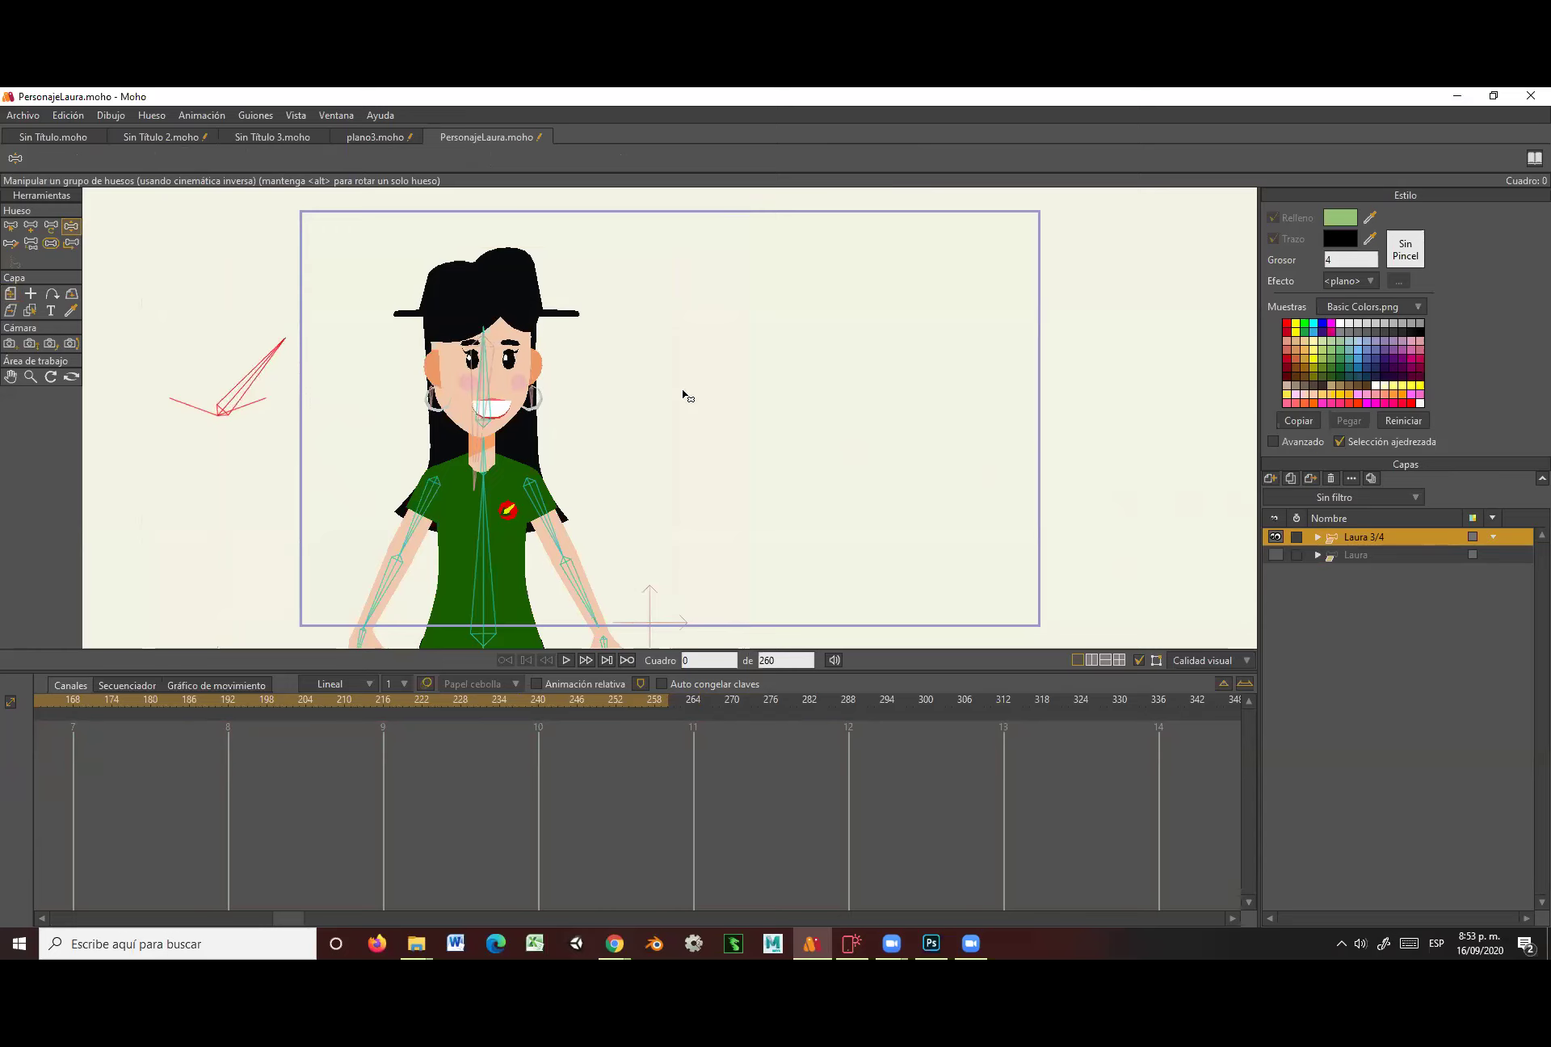
pyautogui.scroll(-3, 687, 395)
pyautogui.scroll(1, 730, 505)
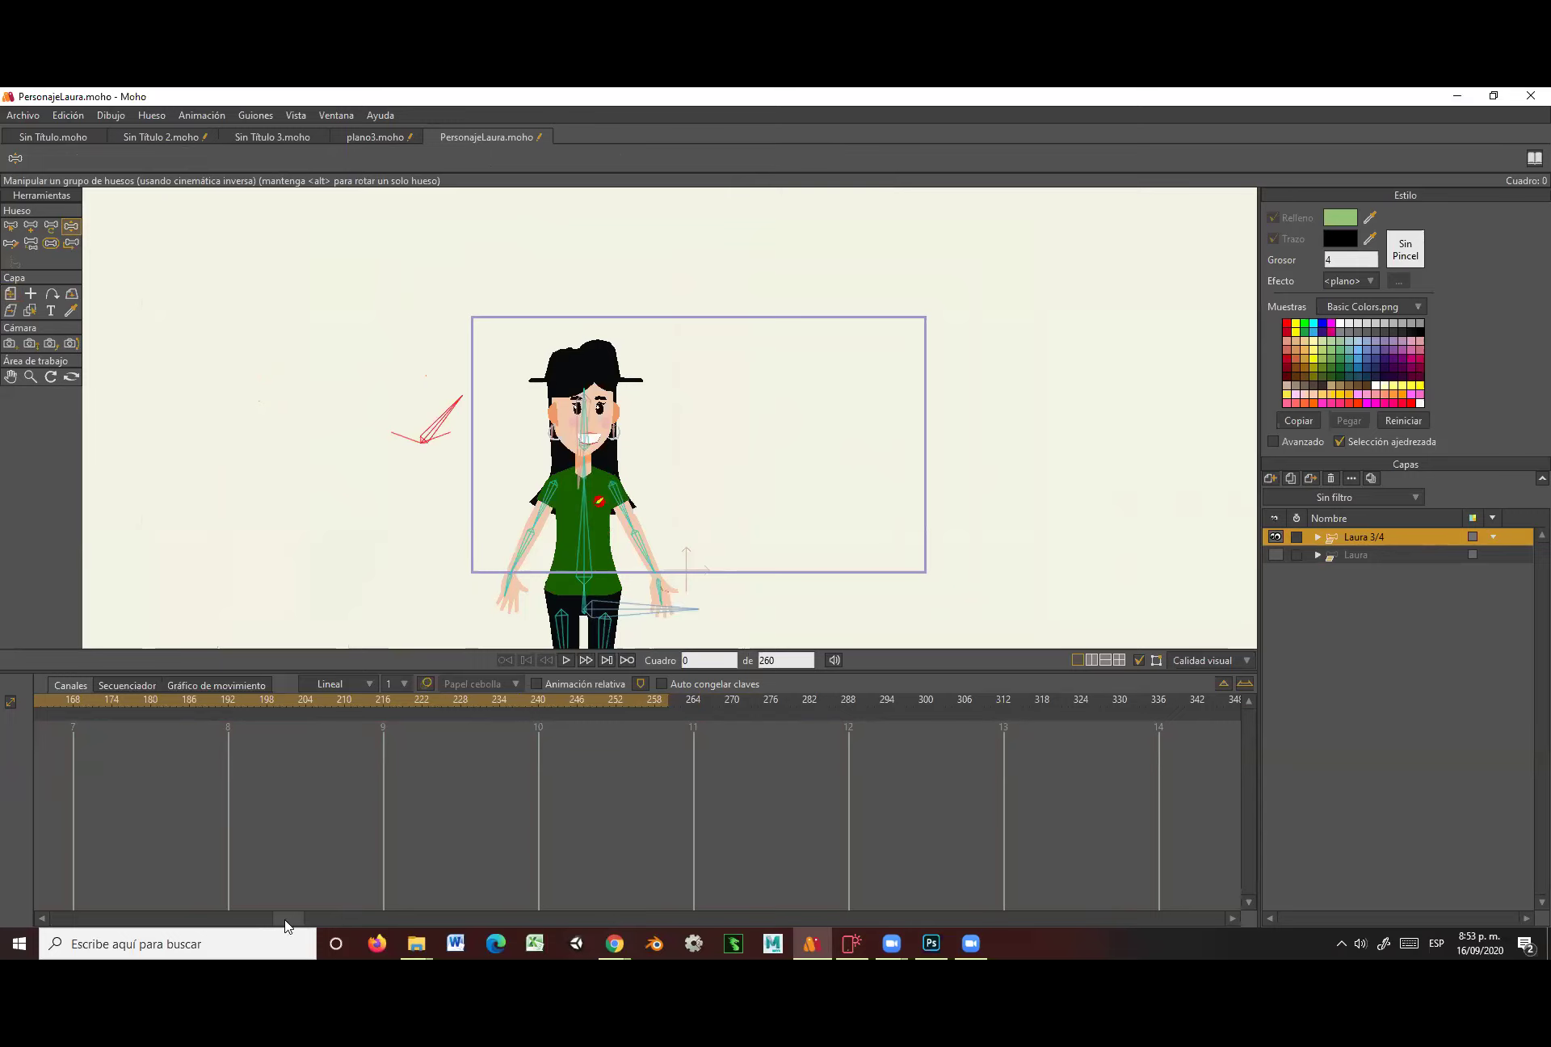
# At frame 1, rotate the control bone to turn the head sideways and pose both arms bent for a walk.
pyautogui.moveTo(289, 918); pyautogui.dragTo(4, 913)
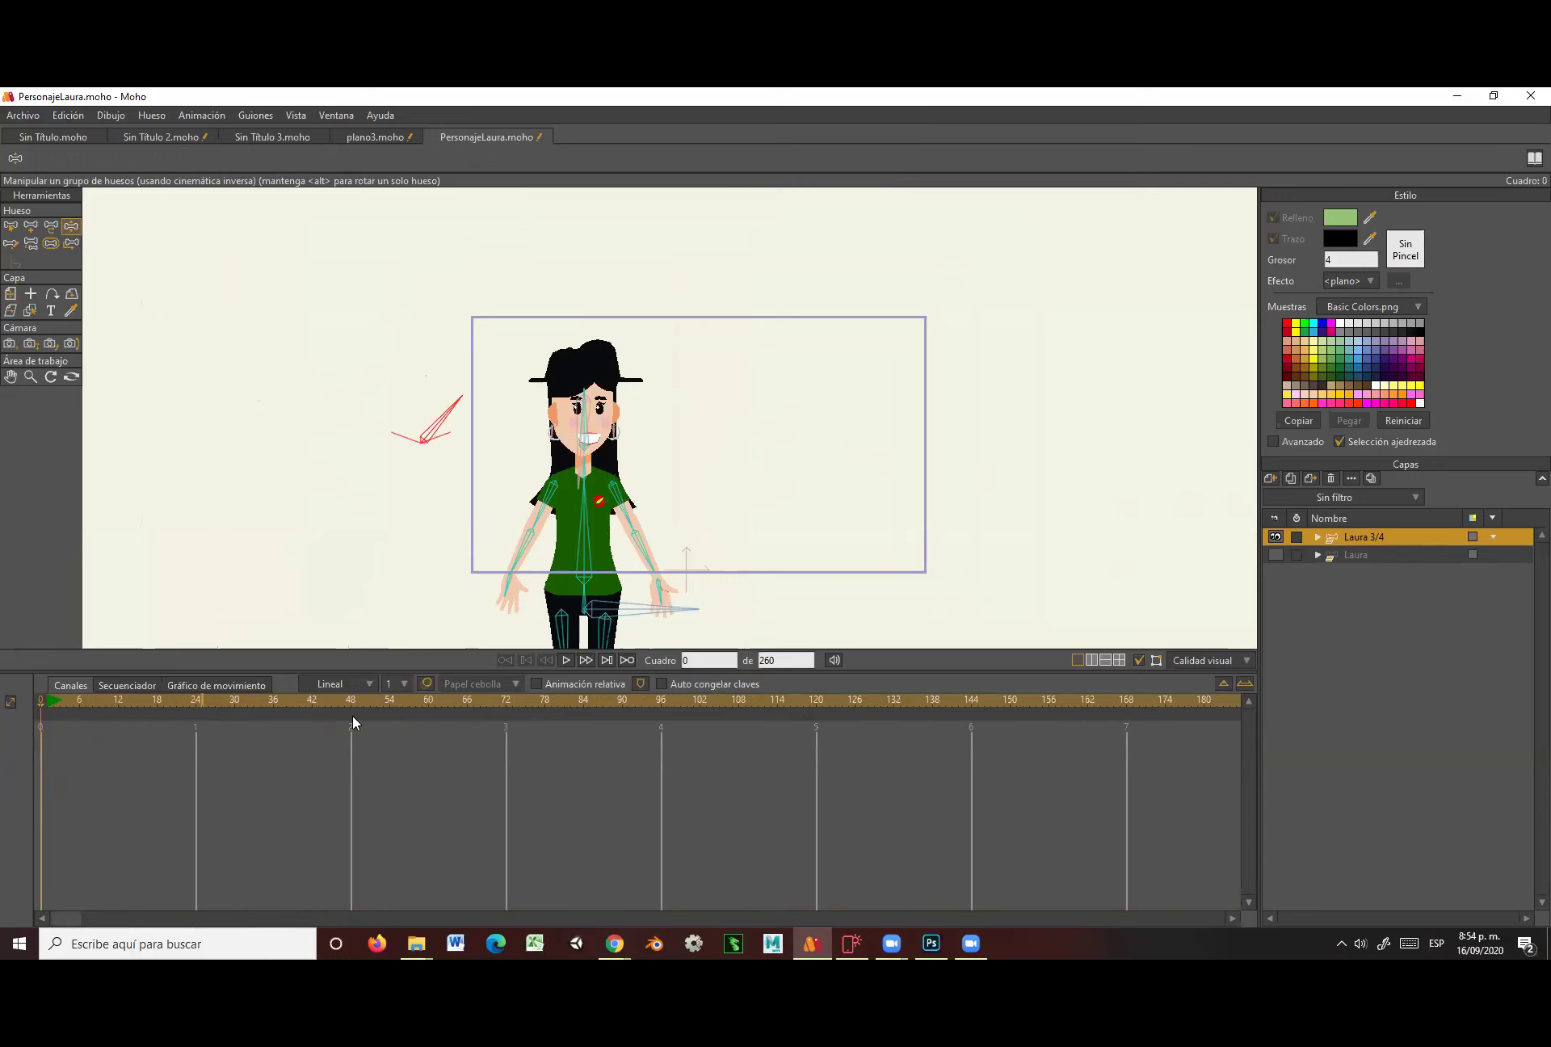
pyautogui.scroll(-1, 659, 473)
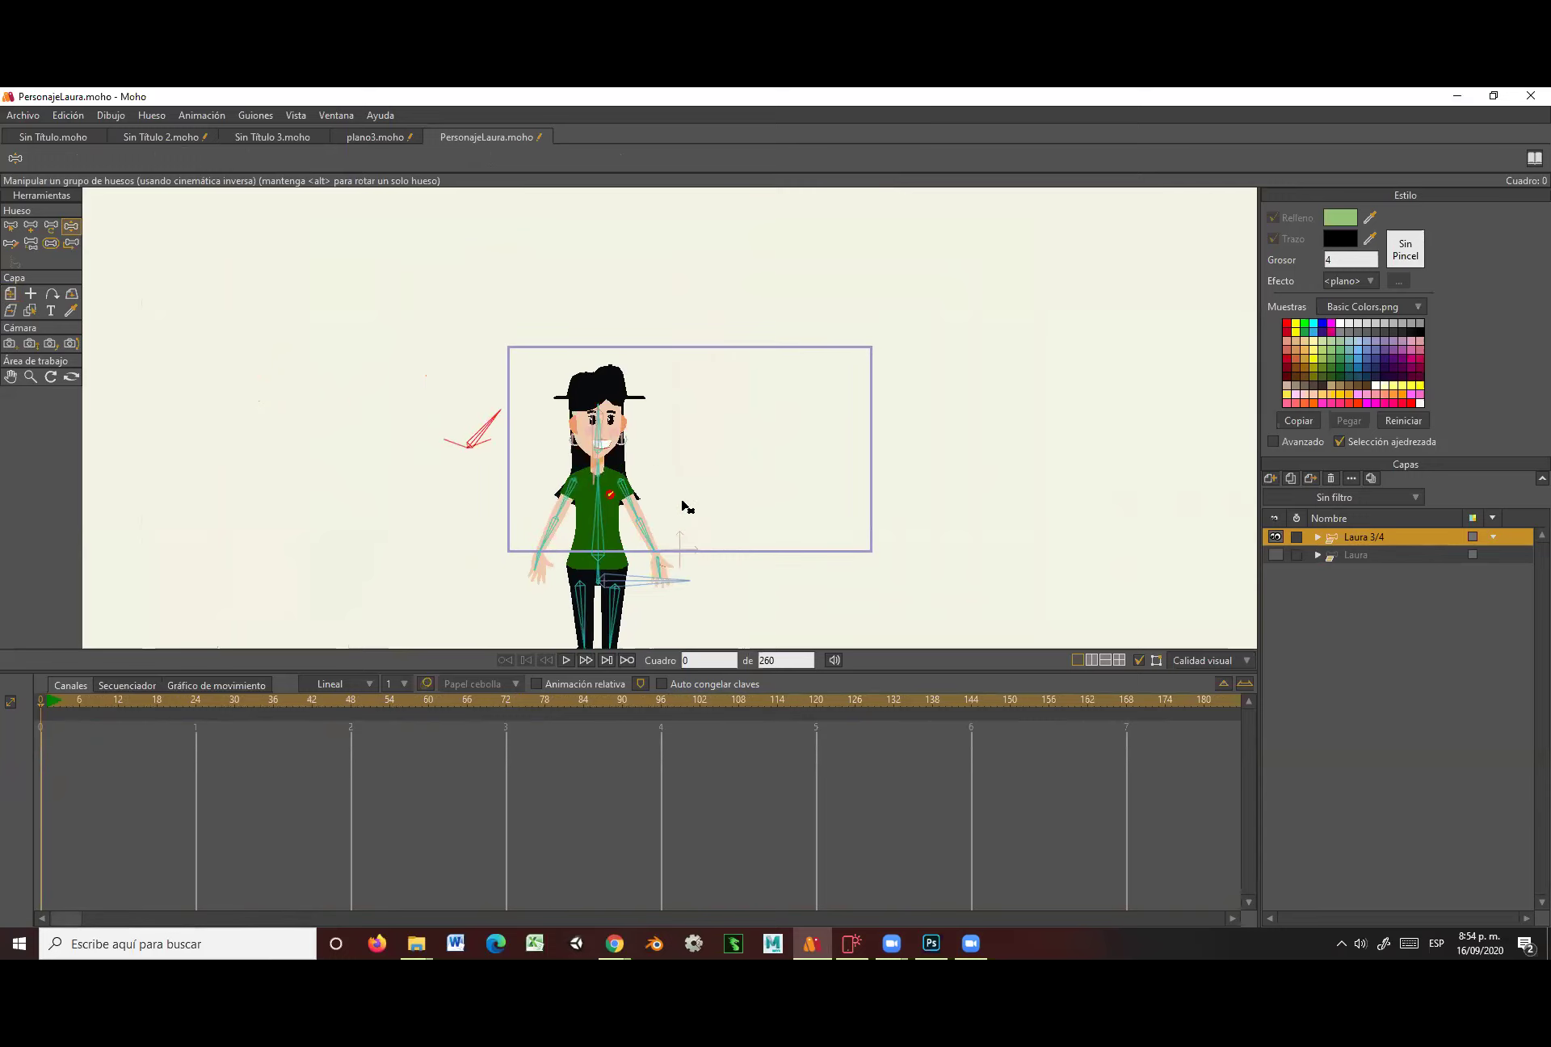
pyautogui.scroll(-1, 686, 507)
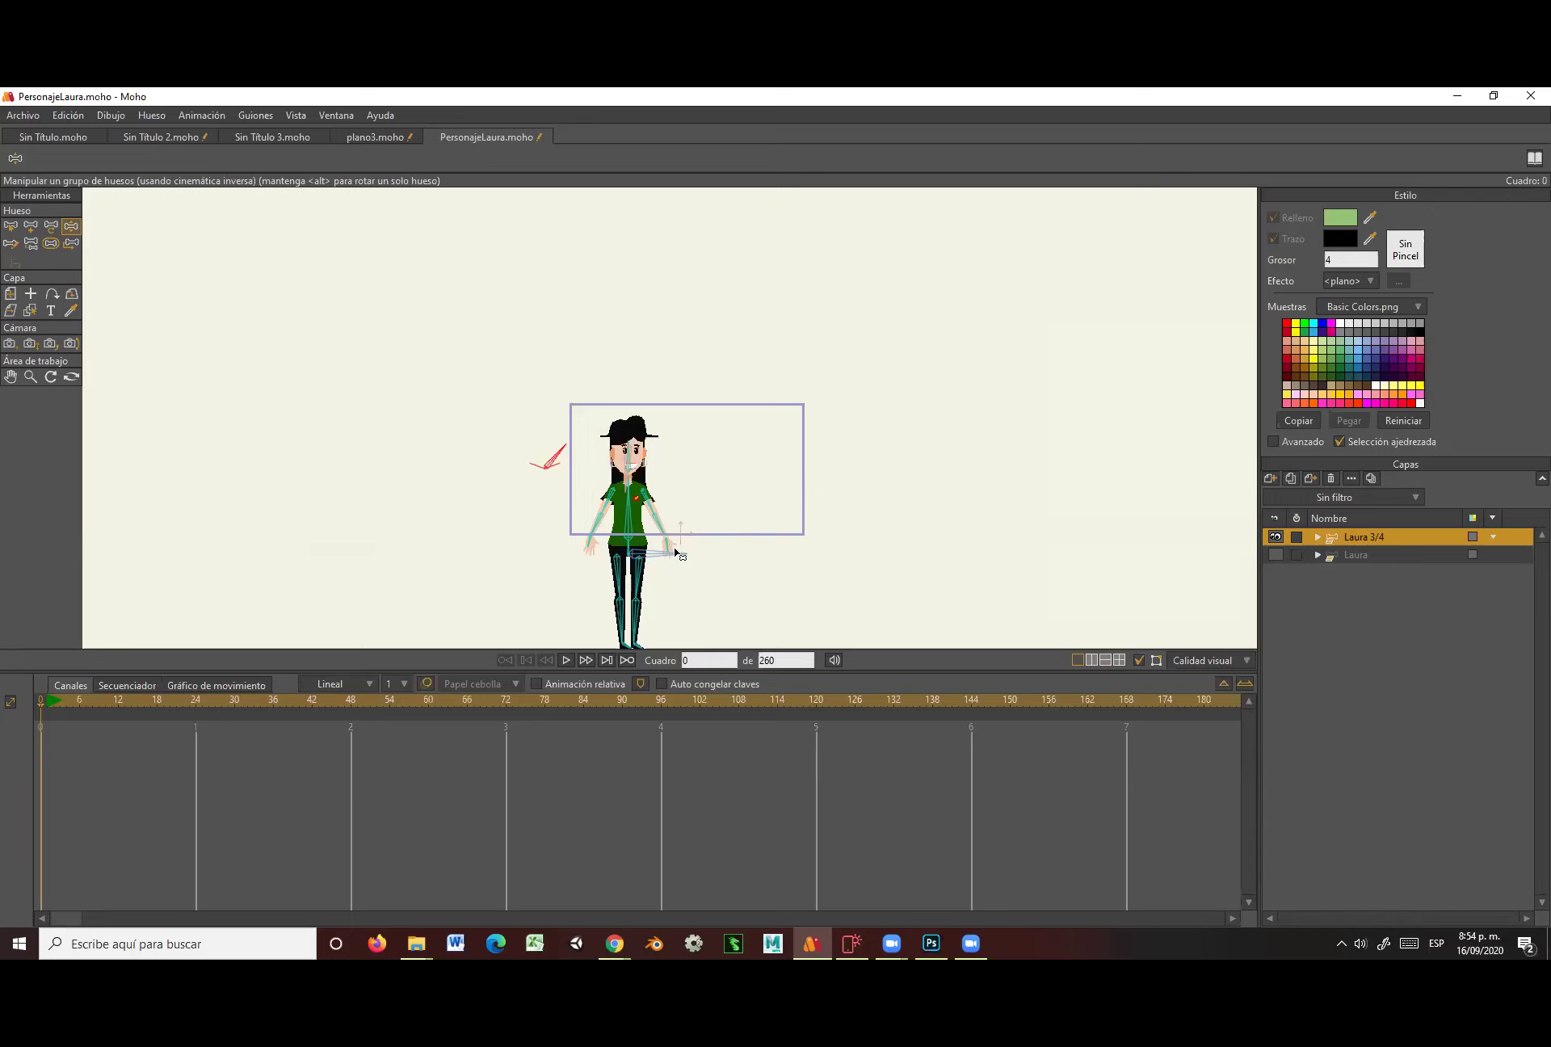
pyautogui.scroll(5, 616, 588)
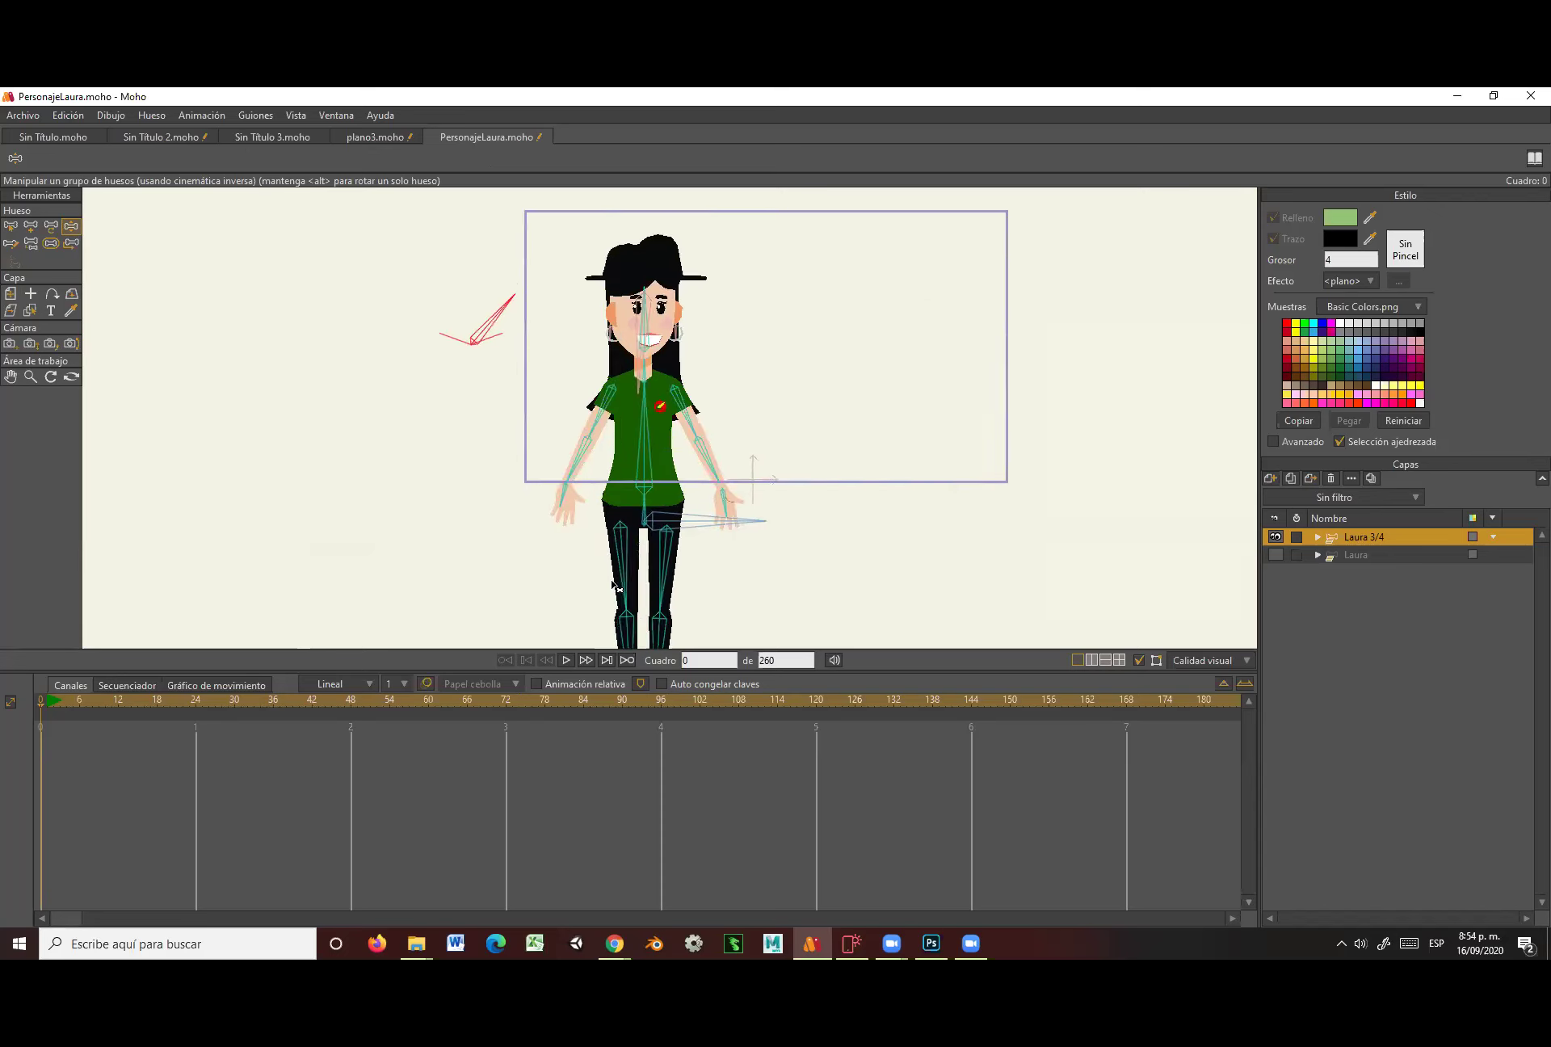
pyautogui.click(47, 704)
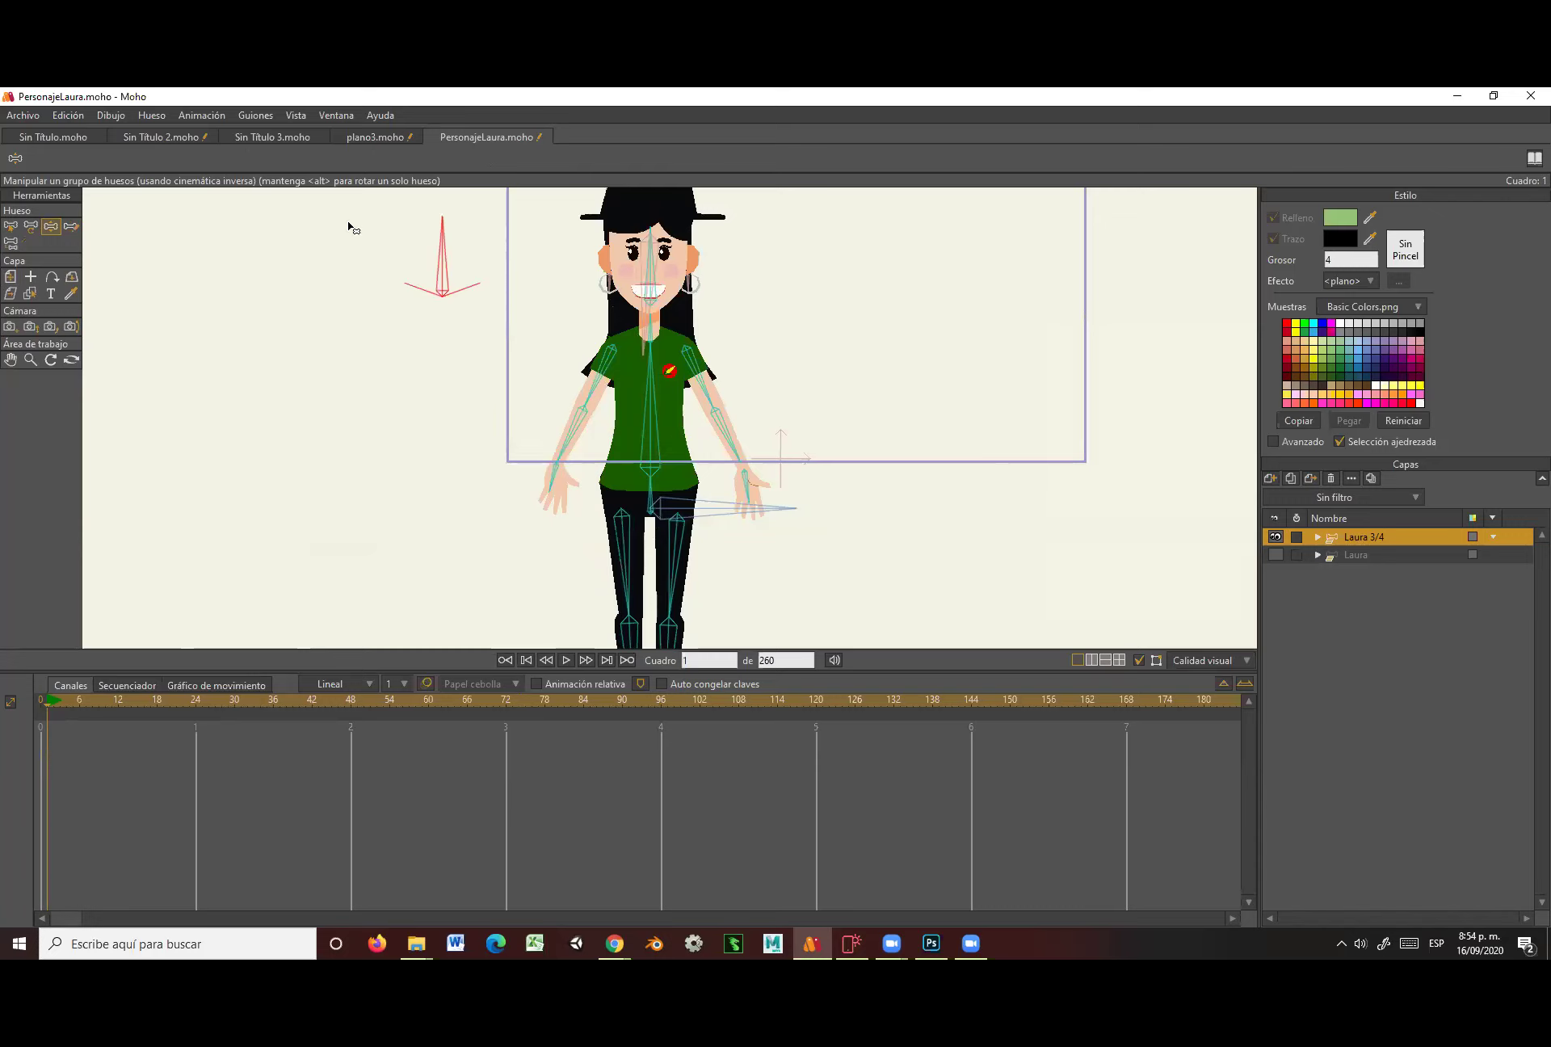
pyautogui.moveTo(445, 246); pyautogui.dragTo(495, 247)
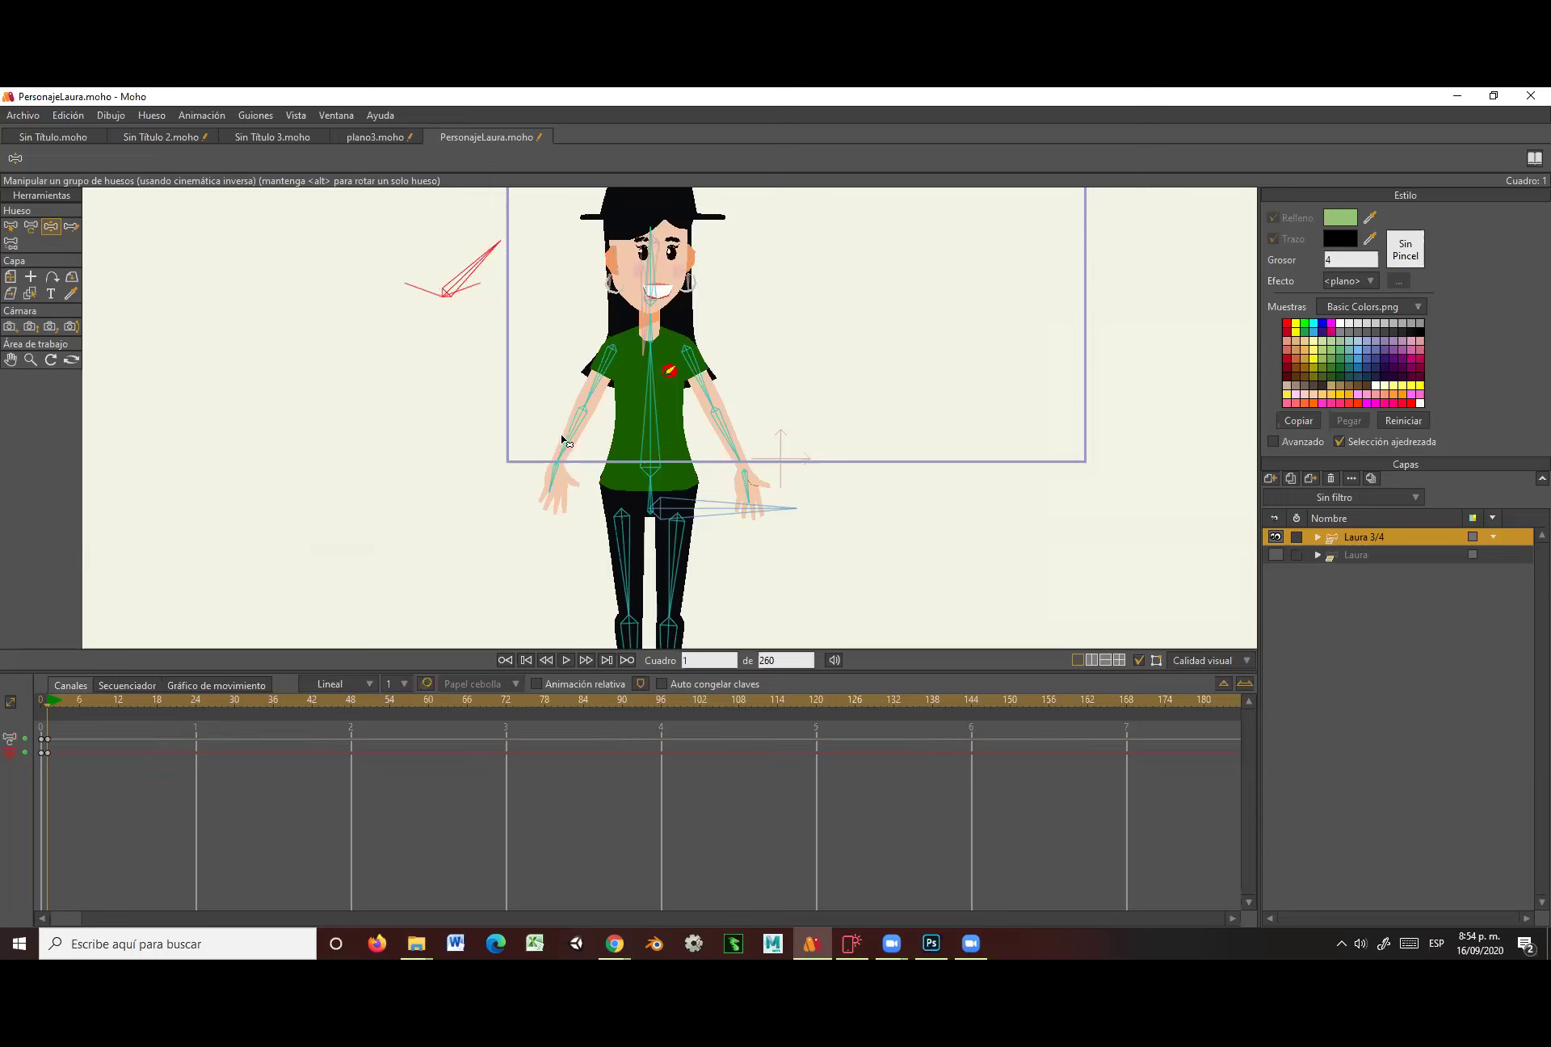
pyautogui.moveTo(568, 441); pyautogui.dragTo(595, 408)
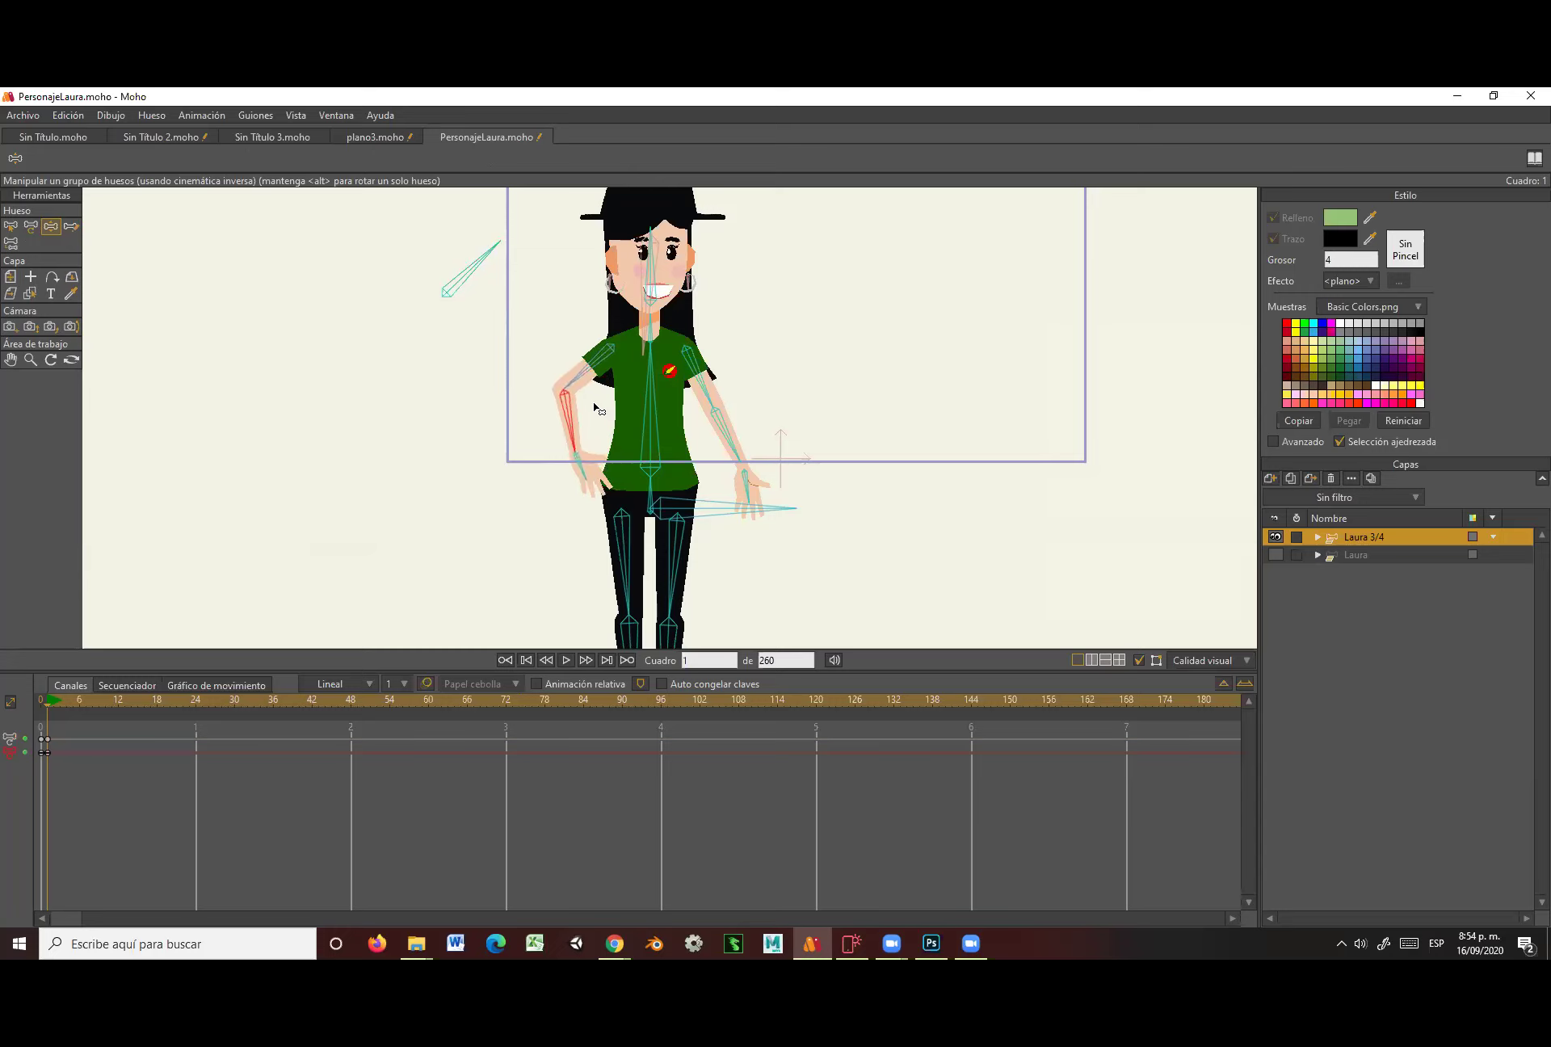
pyautogui.moveTo(739, 462)
pyautogui.mouseDown()
pyautogui.moveTo(765, 419)
pyautogui.moveTo(761, 370)
pyautogui.moveTo(794, 381)
pyautogui.moveTo(801, 360)
pyautogui.moveTo(735, 452)
pyautogui.mouseUp()
pyautogui.moveTo(569, 445); pyautogui.dragTo(555, 450)
# Pose the legs at frame 1 in a walking stride, one leg forward and the other bent back, and adjust the rear foot.
pyautogui.scroll(-5, 792, 547)
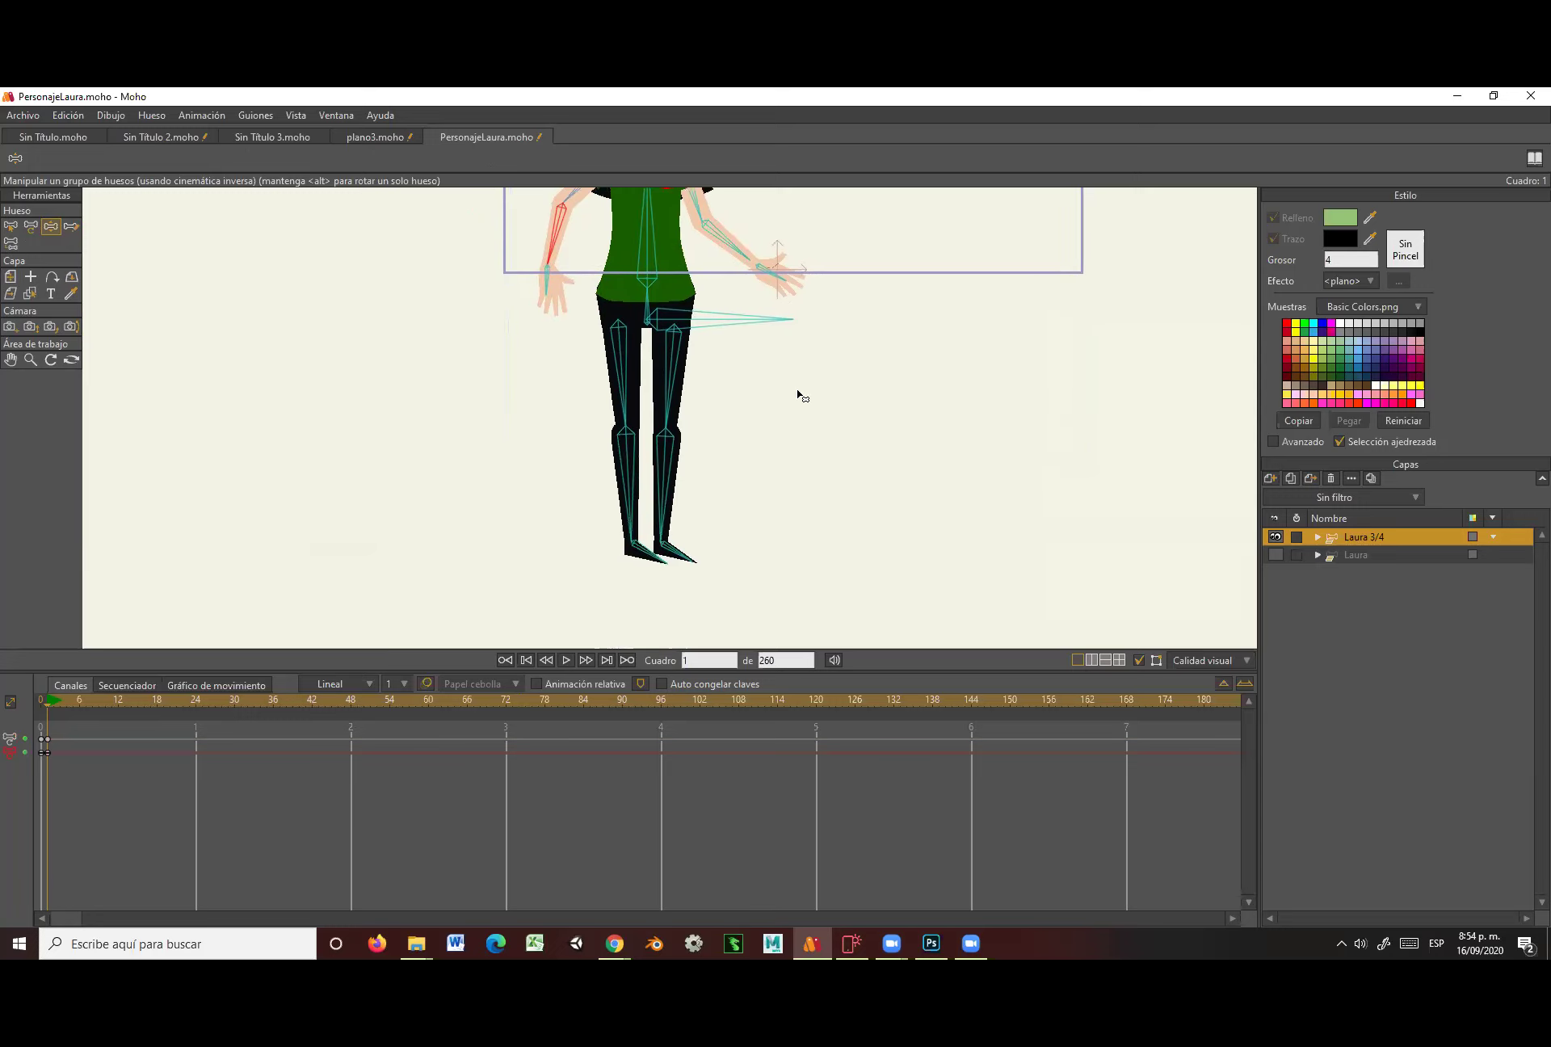
pyautogui.scroll(1, 800, 391)
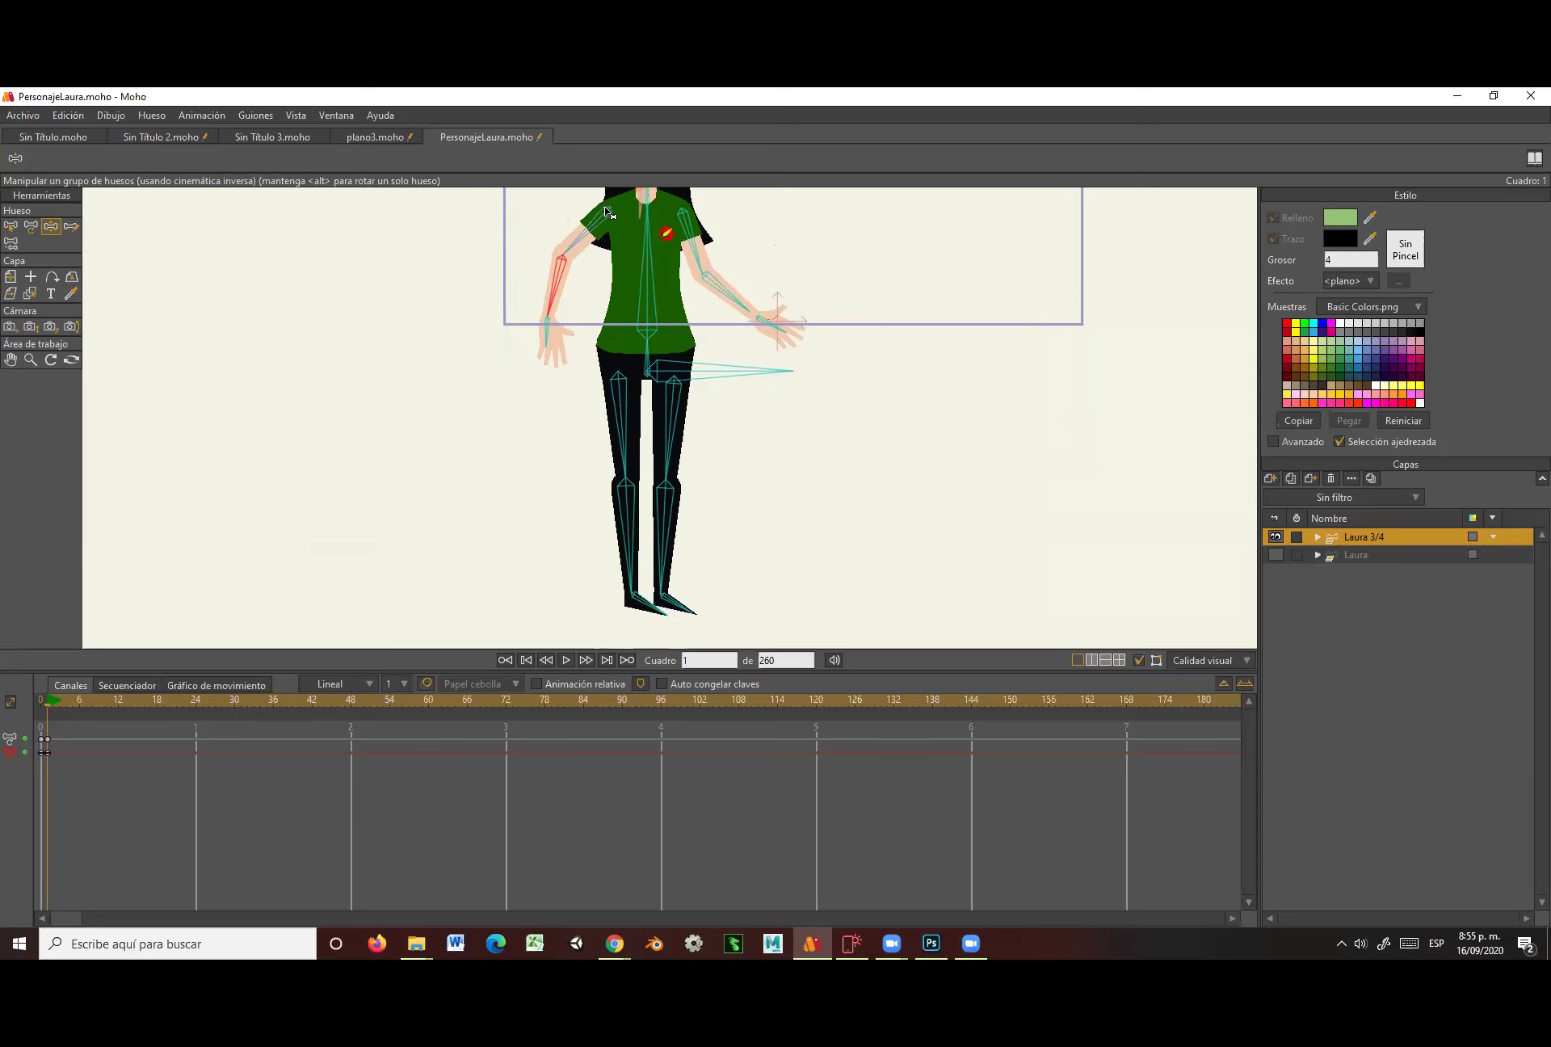
pyautogui.moveTo(625, 458); pyautogui.dragTo(595, 530)
pyautogui.click(606, 596)
pyautogui.moveTo(608, 596); pyautogui.dragTo(616, 592)
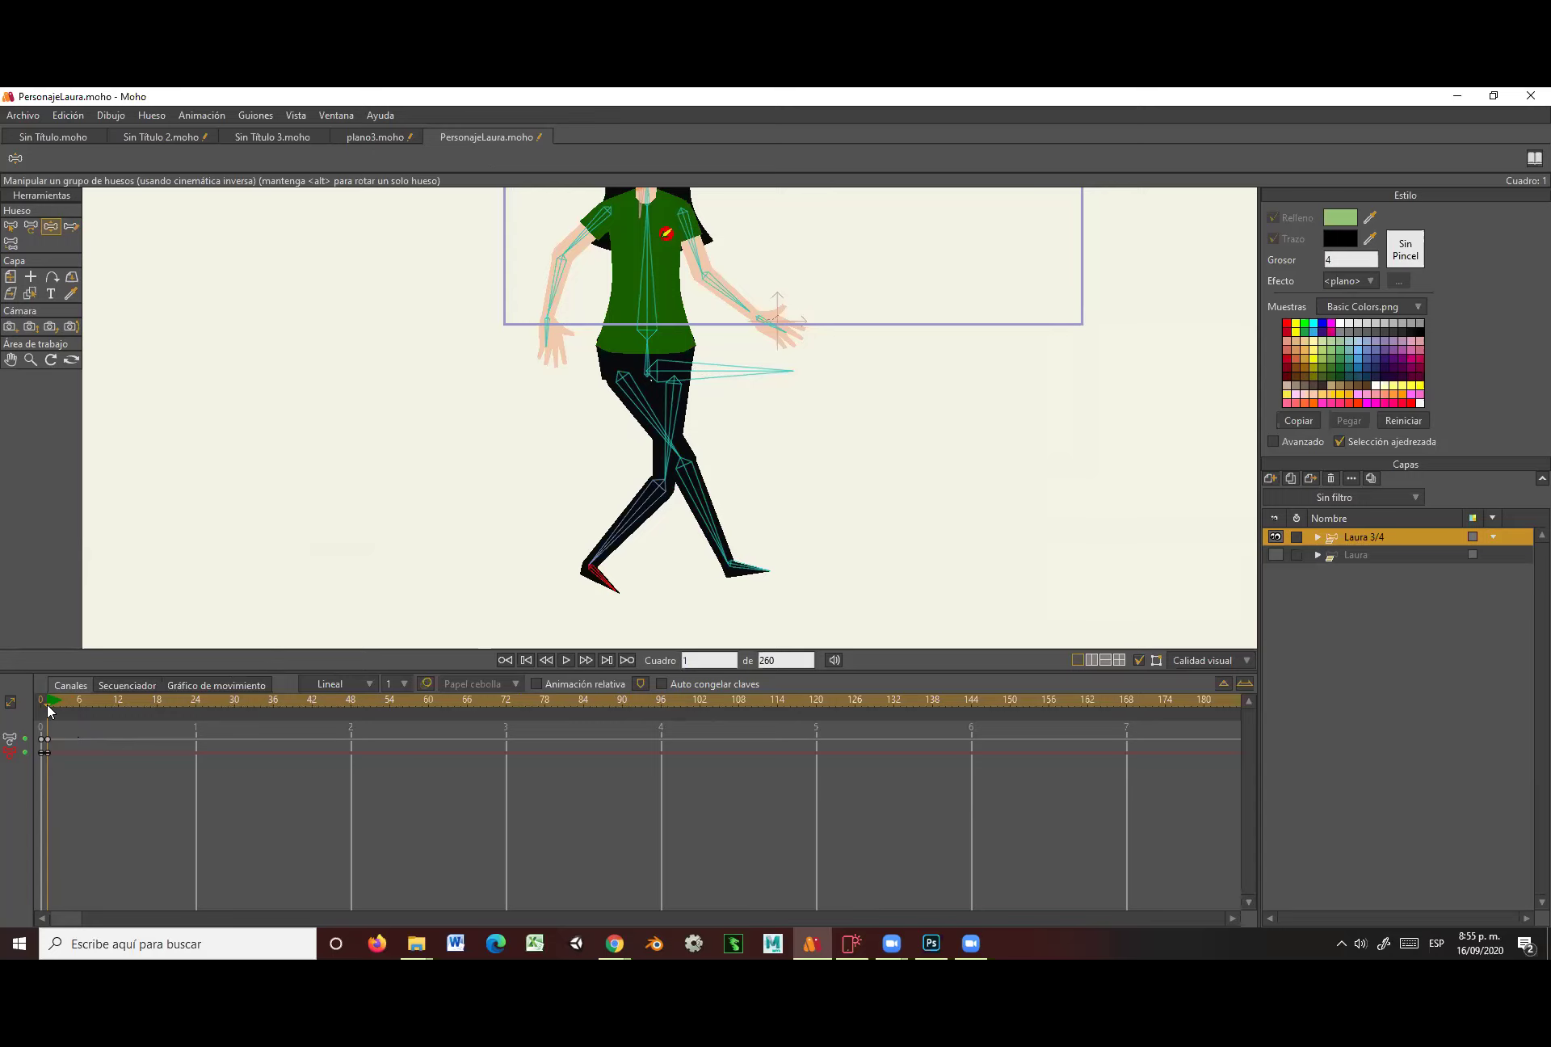
# Copy the frame 1 pose keyframes to frame 24.
pyautogui.moveTo(47, 705); pyautogui.dragTo(194, 724)
pyautogui.hotkey('ctrl', 'v')
pyautogui.click(556, 290)
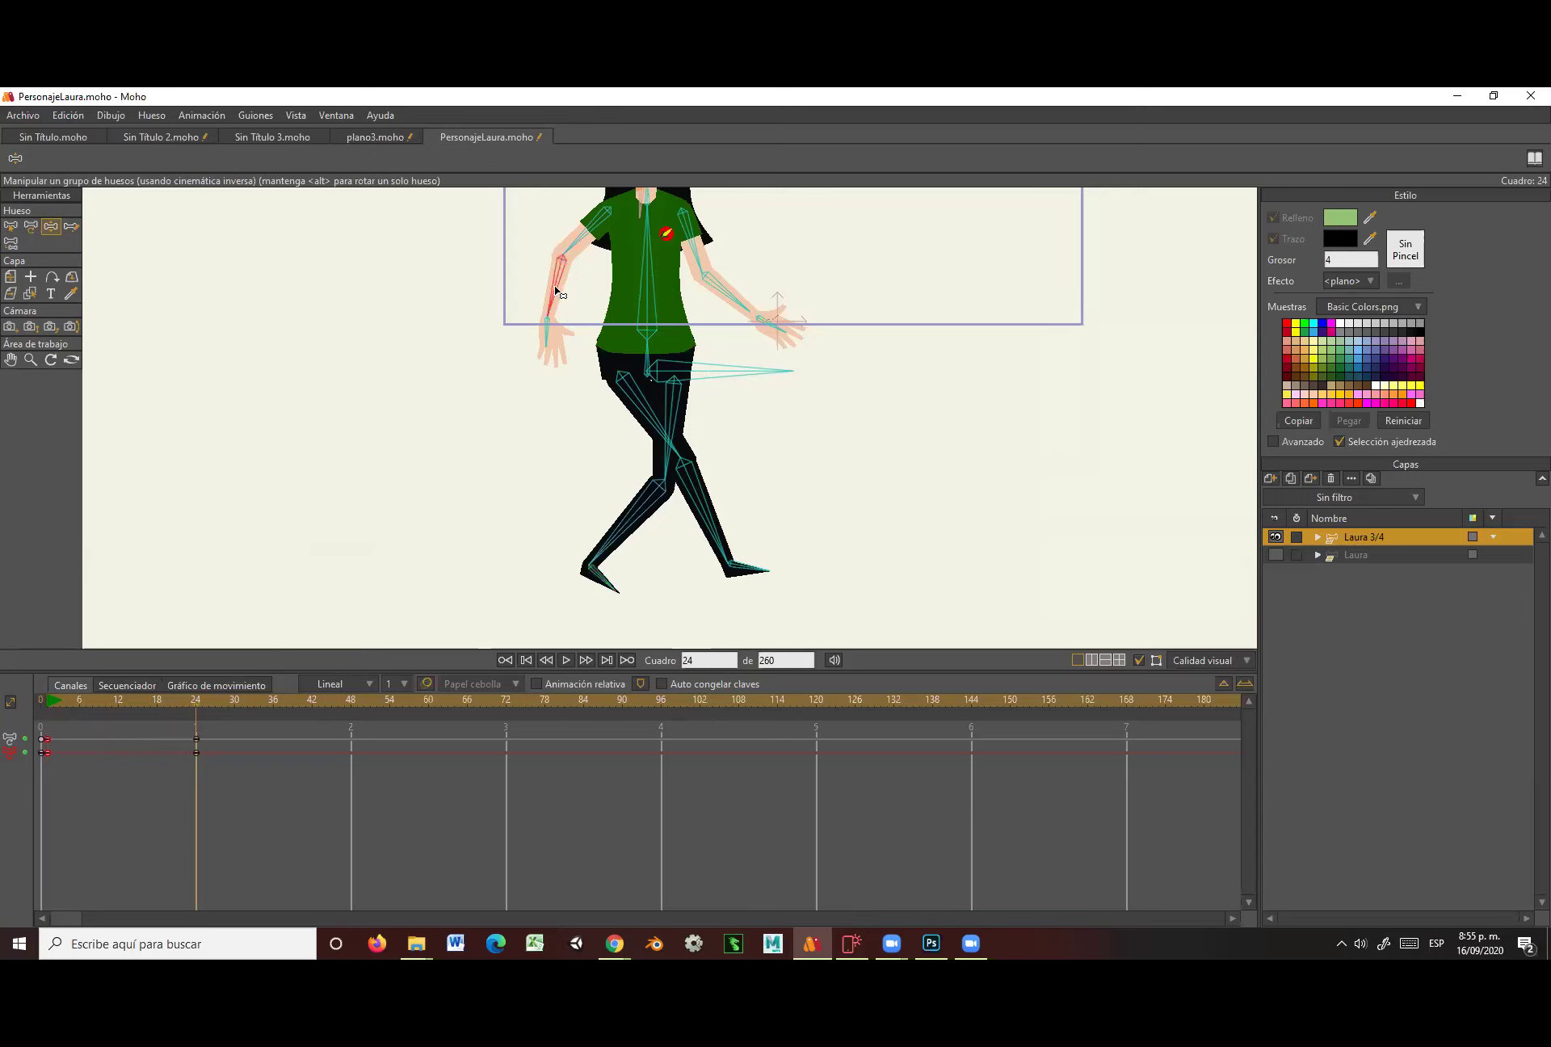
# Examine the copied pose between frames 24 and 26, picking out the forearm and lower-leg bones.
pyautogui.moveTo(196, 701)
pyautogui.mouseDown()
pyautogui.moveTo(50, 708)
pyautogui.moveTo(208, 708)
pyautogui.mouseUp()
pyautogui.moveTo(841, 439); pyautogui.dragTo(844, 517)
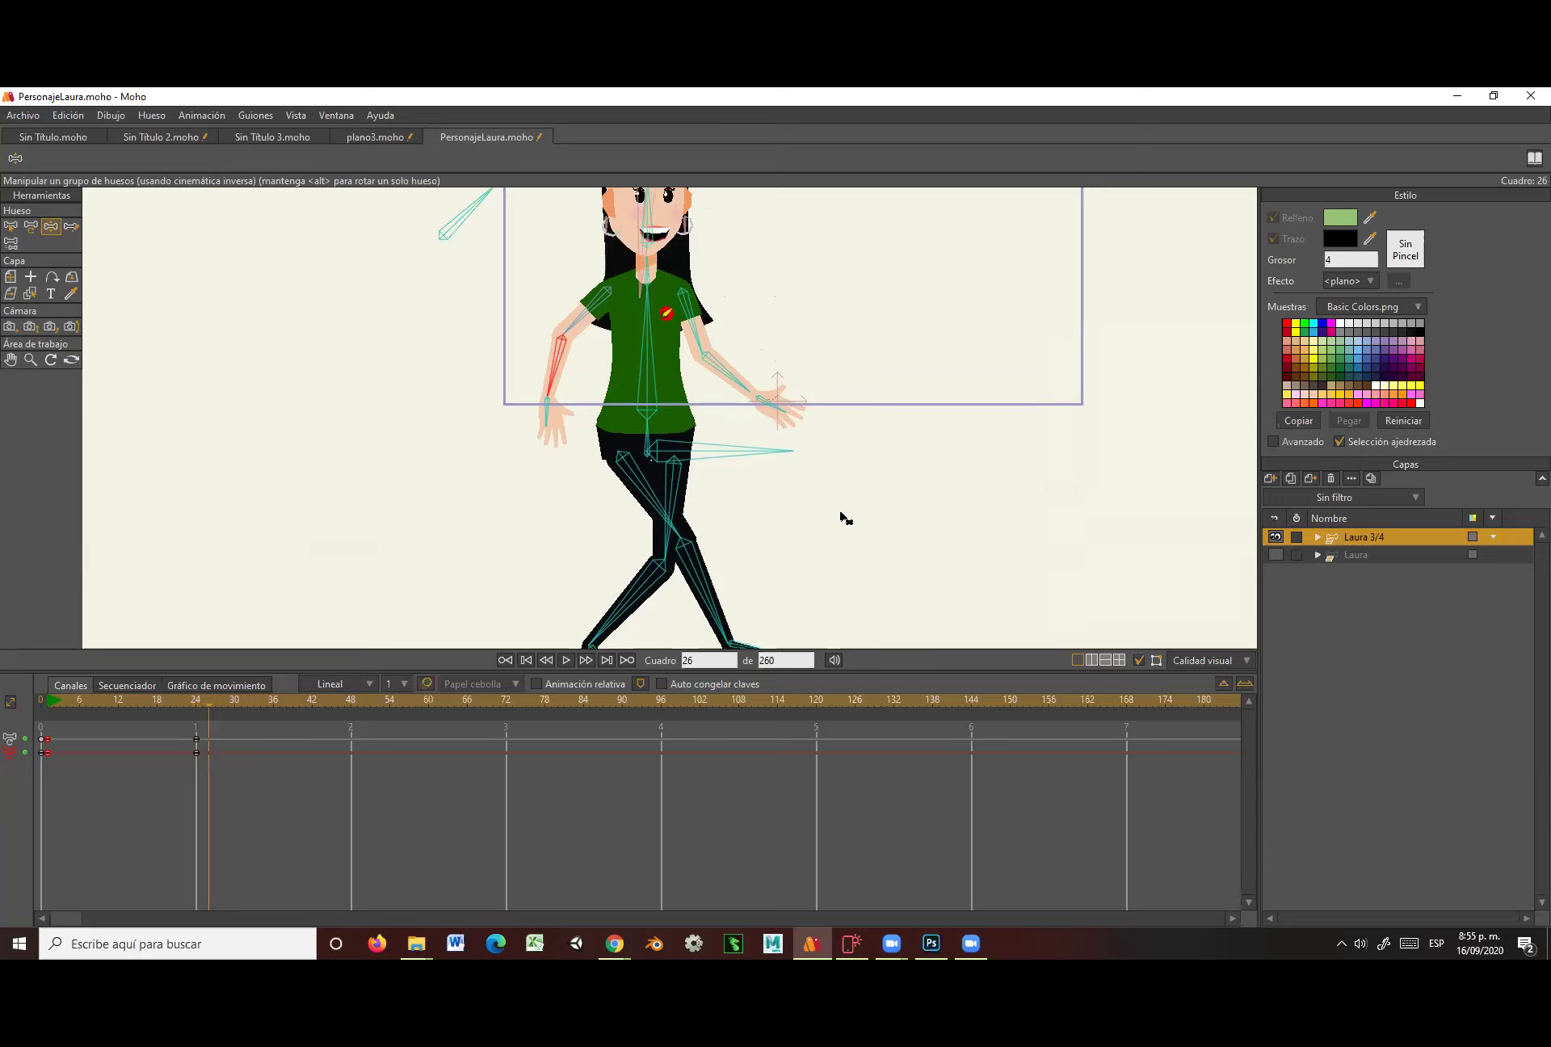
pyautogui.click(729, 378)
pyautogui.moveTo(206, 782); pyautogui.dragTo(206, 781)
pyautogui.moveTo(208, 709); pyautogui.dragTo(198, 710)
pyautogui.click(558, 362)
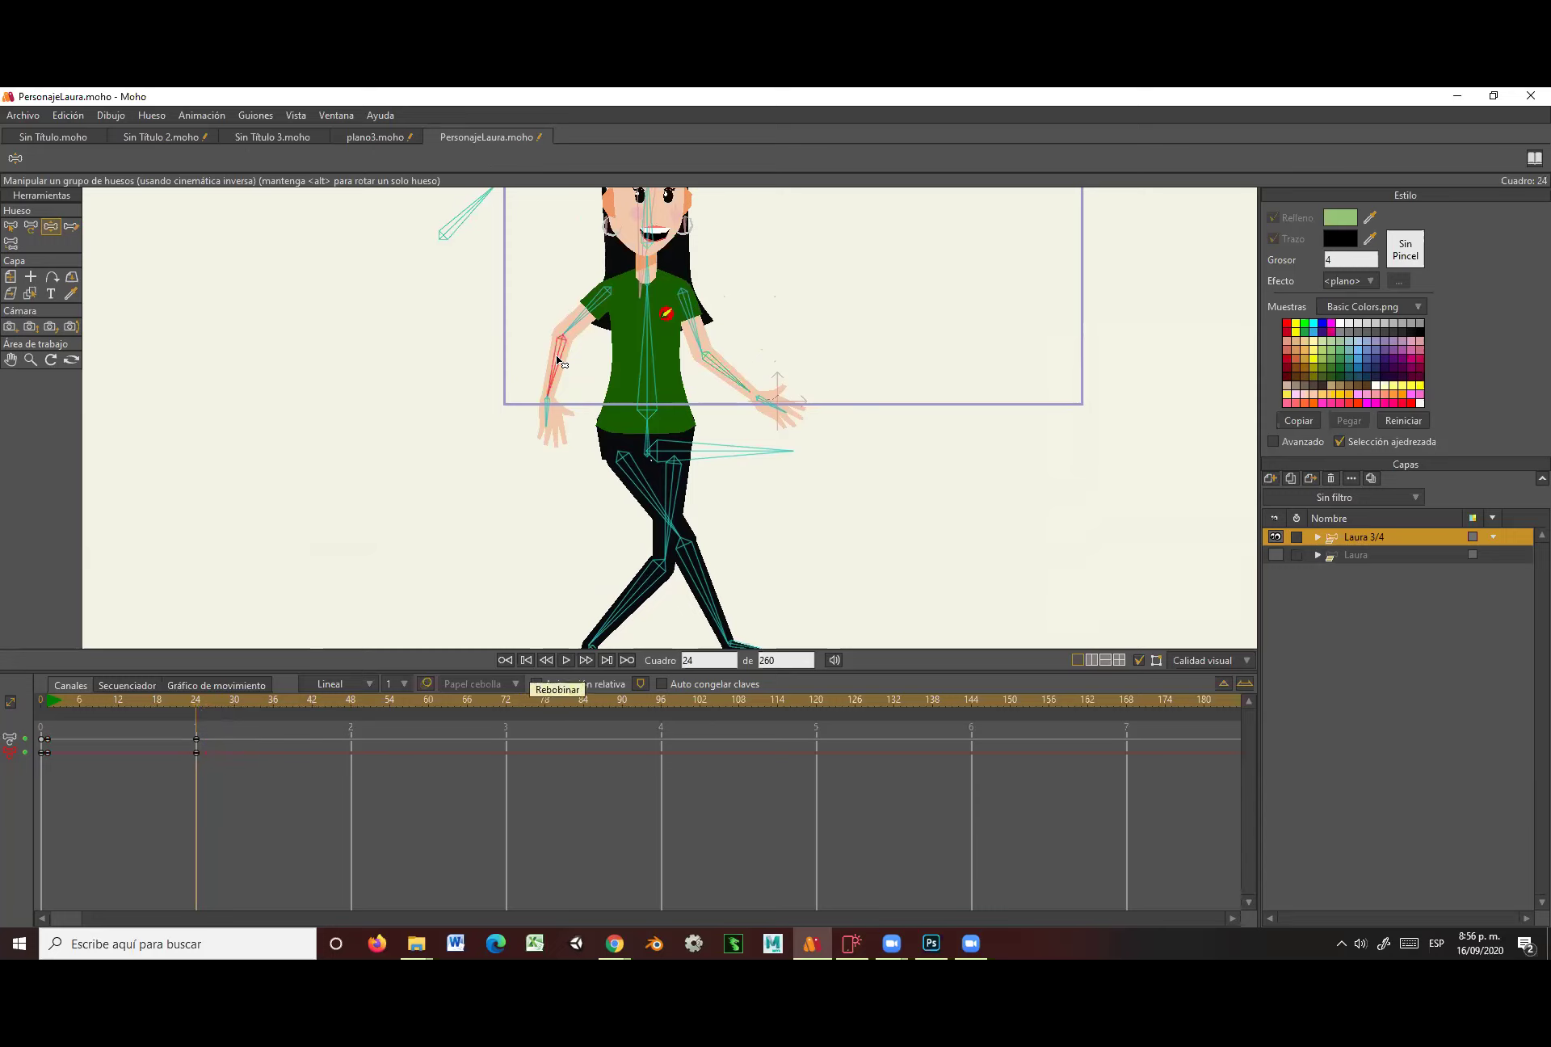
pyautogui.click(699, 588)
pyautogui.click(642, 593)
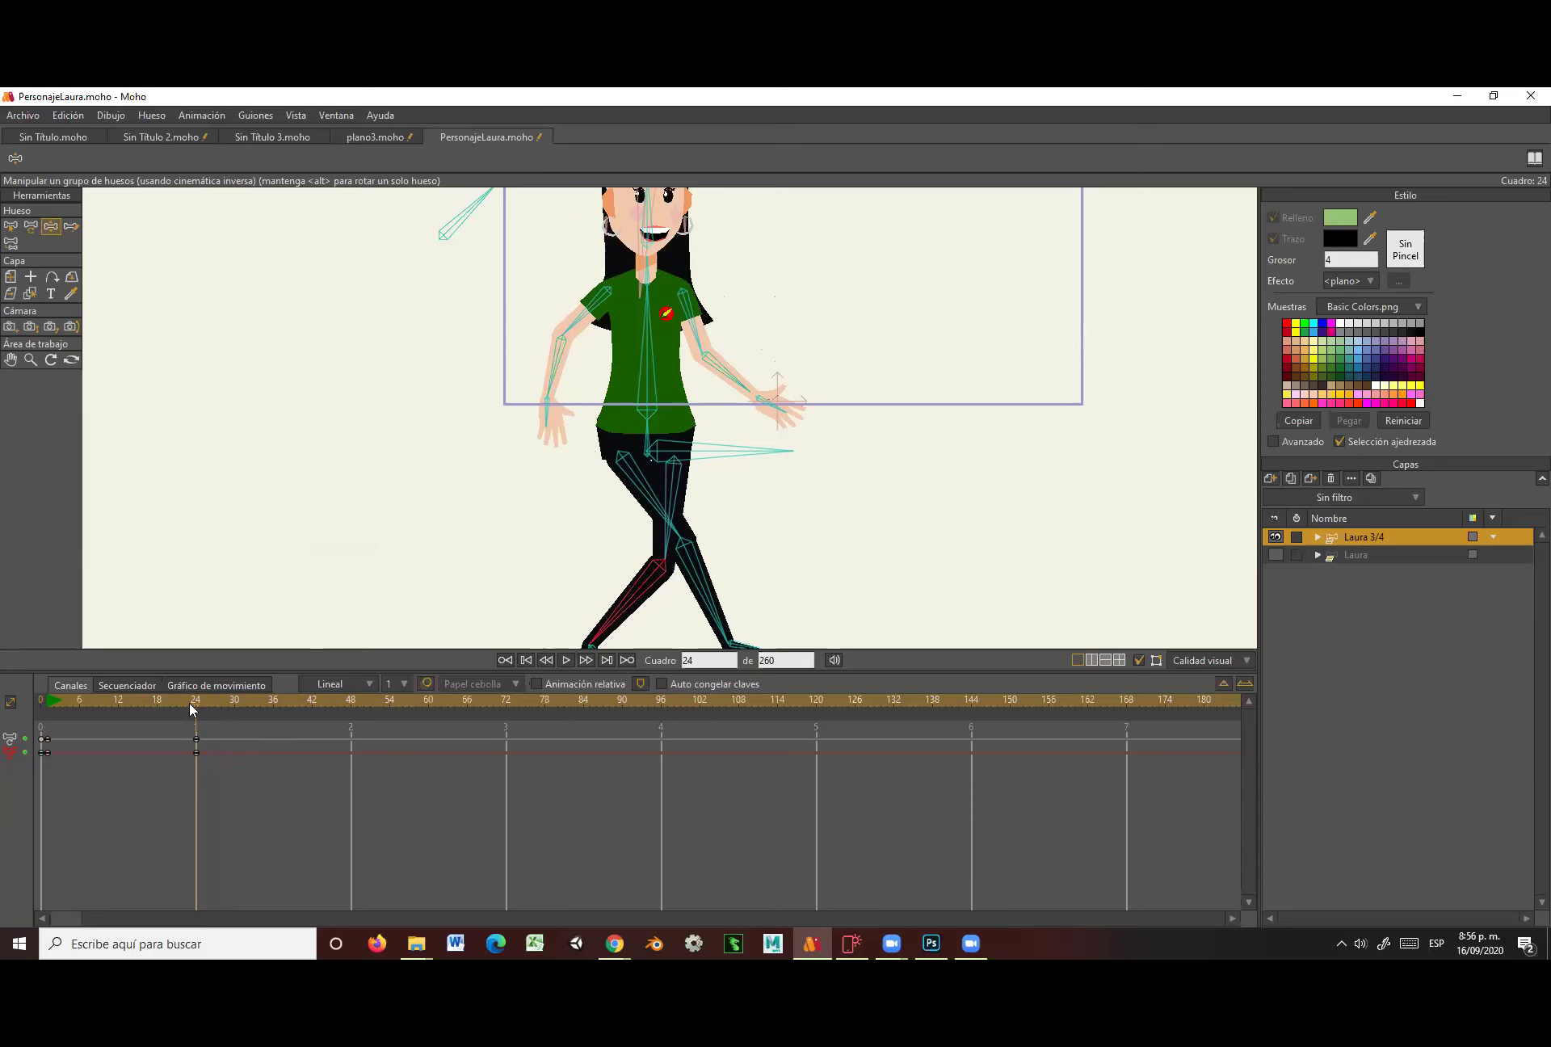
# At frame 12, swing both arms across the front of the body for the walk's middle pose.
pyautogui.moveTo(194, 713); pyautogui.dragTo(114, 725)
pyautogui.moveTo(557, 360); pyautogui.dragTo(658, 434)
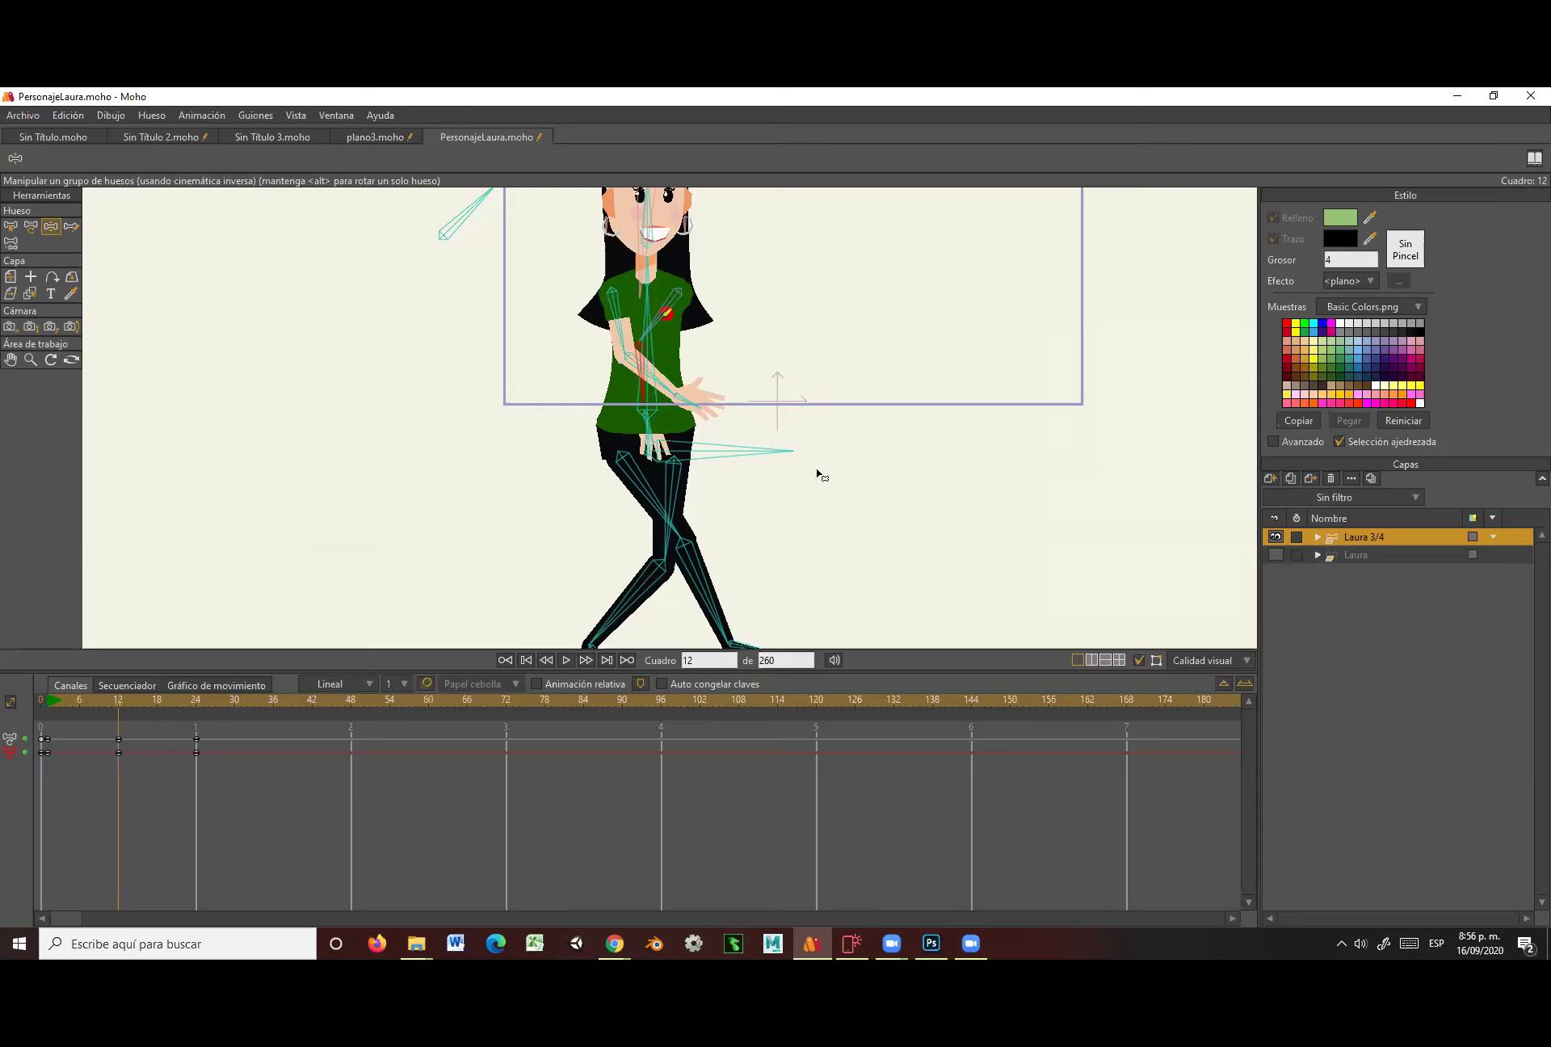
pyautogui.moveTo(646, 359)
pyautogui.mouseDown()
pyautogui.moveTo(703, 399)
pyautogui.moveTo(691, 363)
pyautogui.moveTo(666, 399)
pyautogui.moveTo(655, 381)
pyautogui.mouseUp()
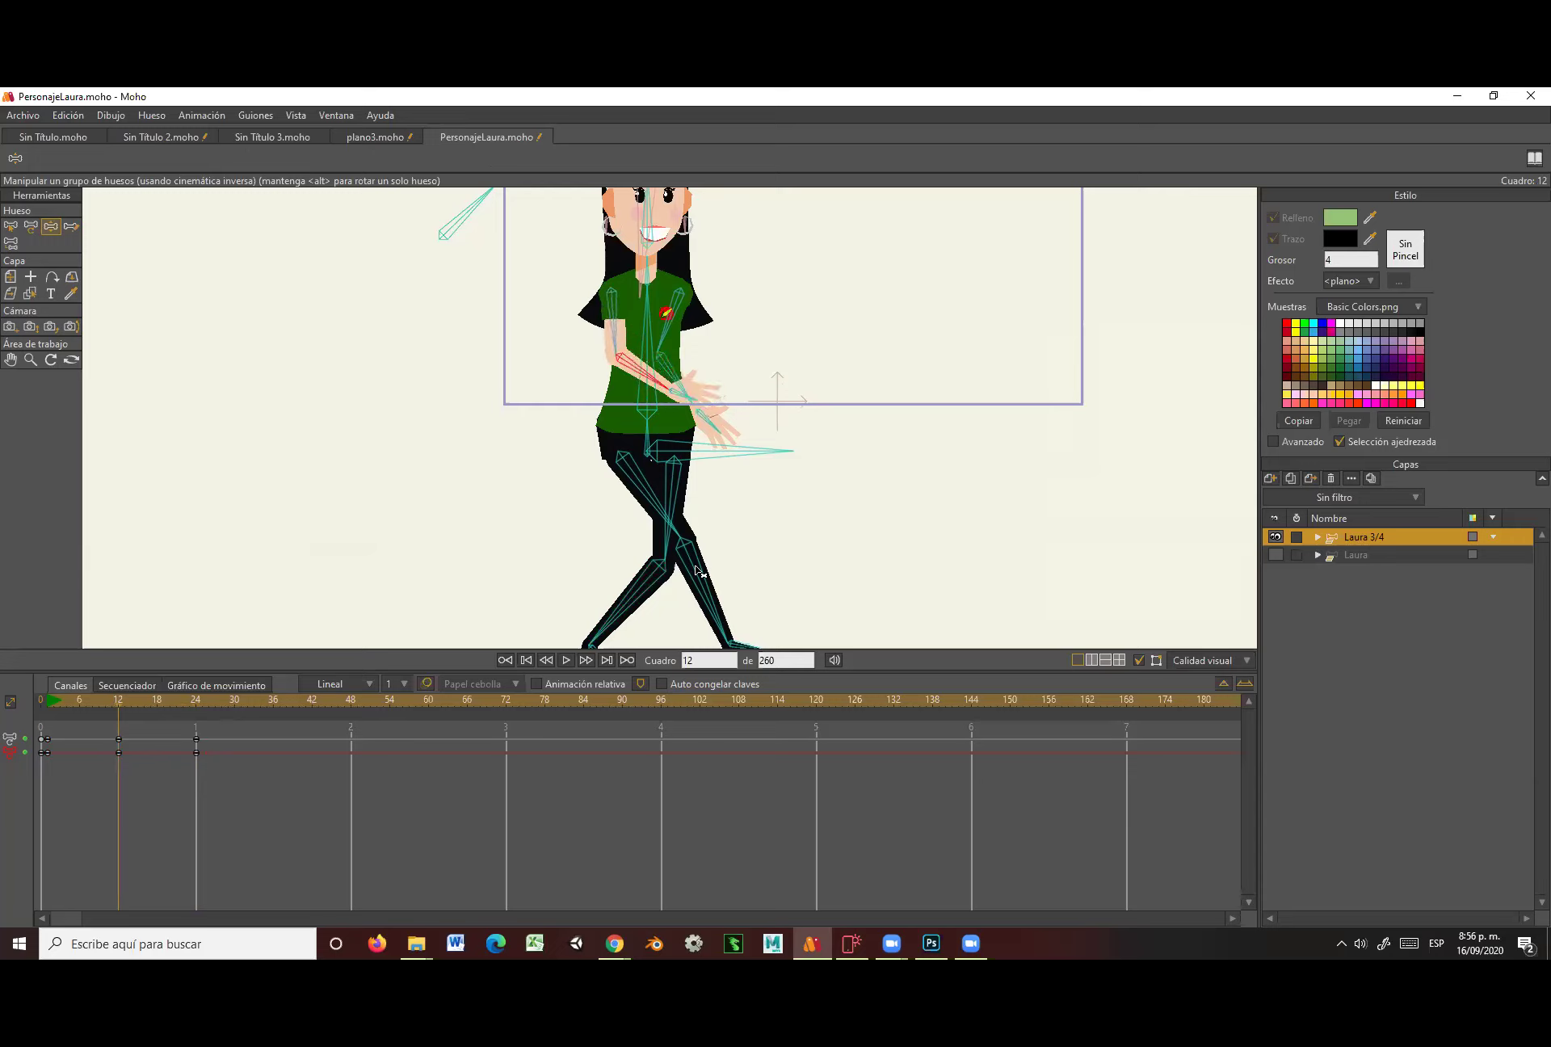
# At frame 12, reverse the stride by swapping the forward and rear legs, and angle both feet.
pyautogui.moveTo(823, 540); pyautogui.dragTo(762, 457)
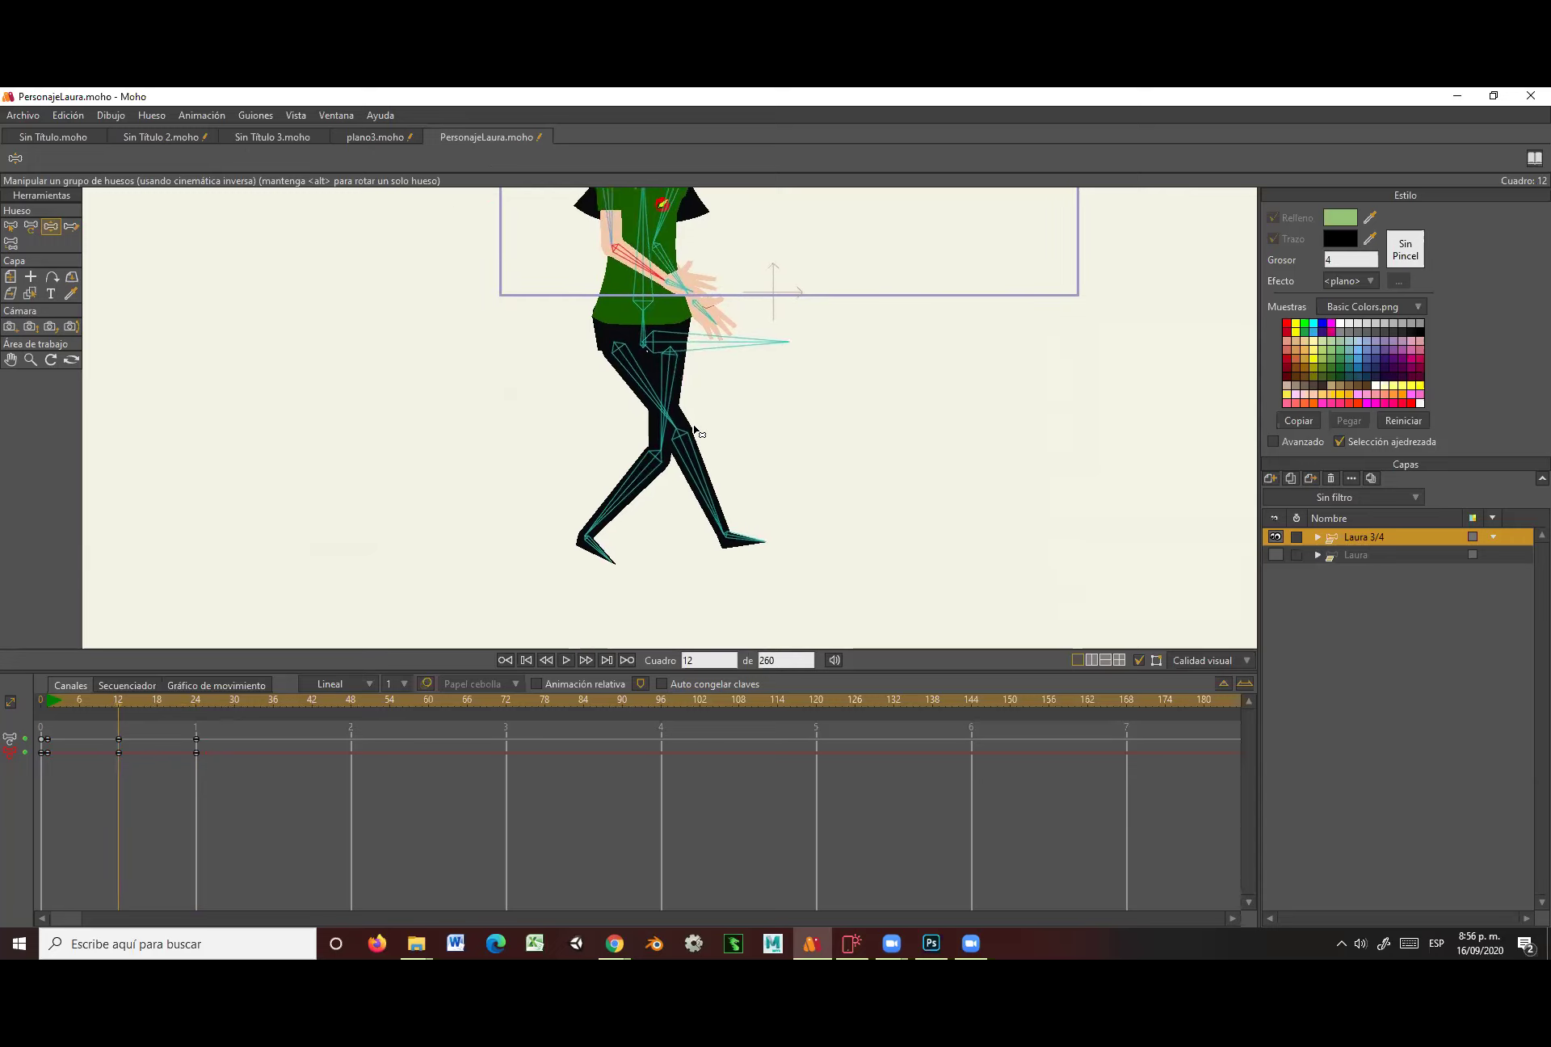
pyautogui.moveTo(664, 415); pyautogui.dragTo(643, 404)
pyautogui.moveTo(705, 476); pyautogui.dragTo(533, 515)
pyautogui.moveTo(625, 502); pyautogui.dragTo(762, 549)
pyautogui.click(761, 549)
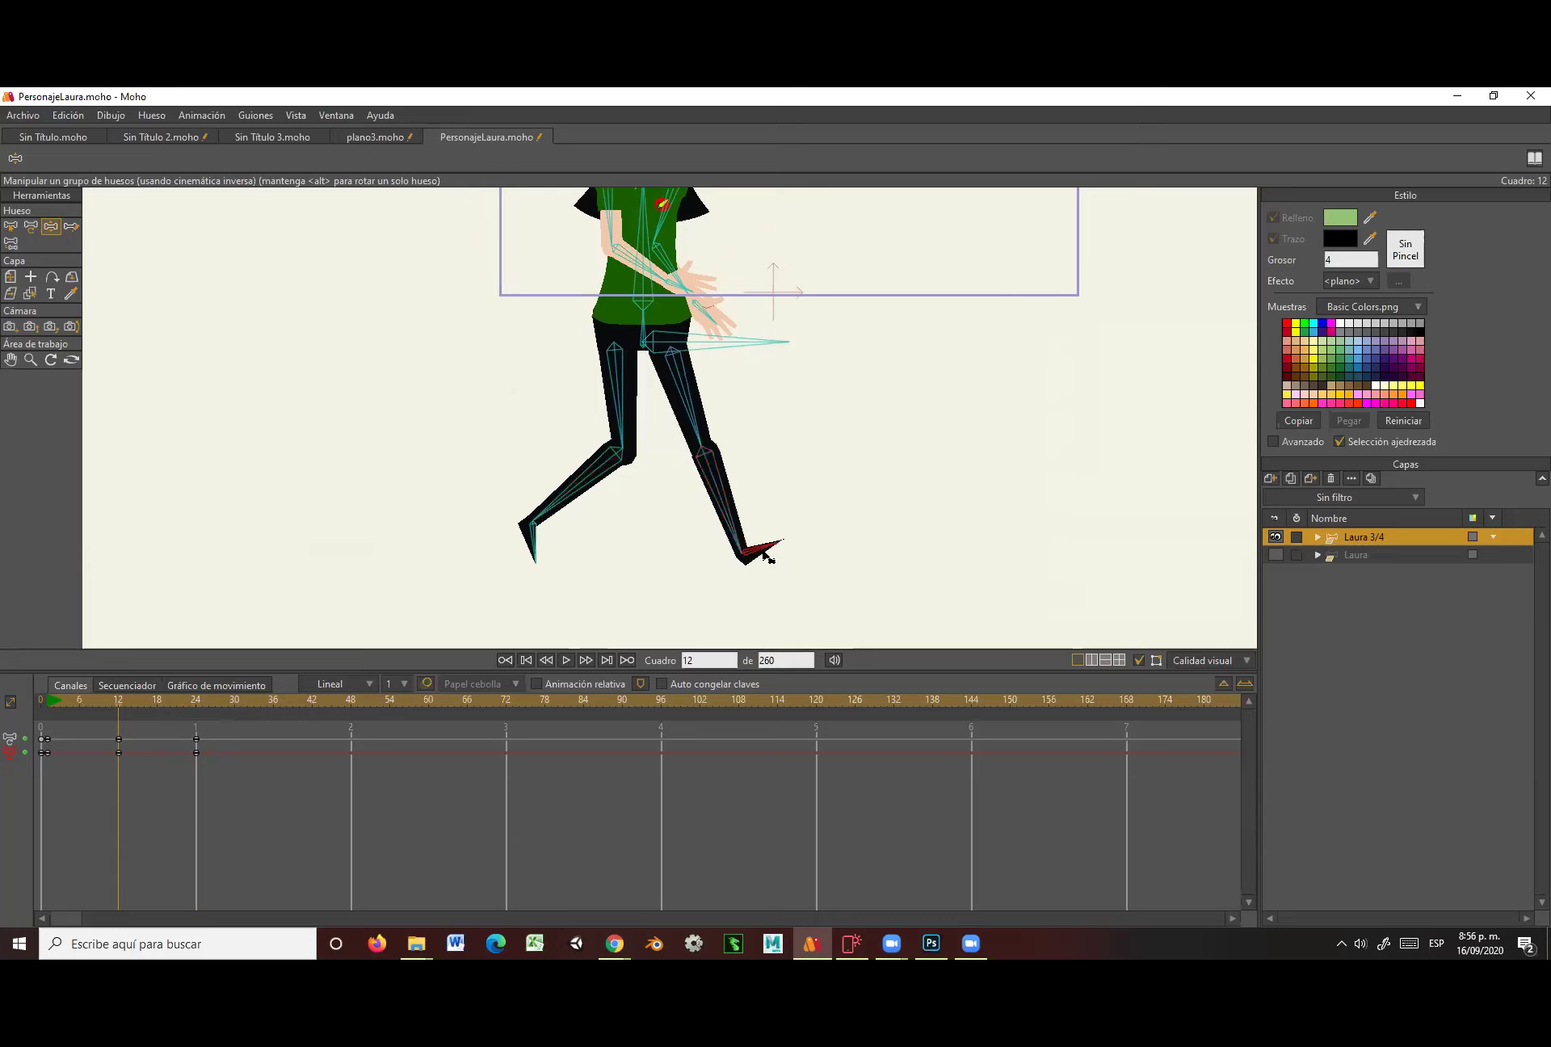
# At frame 0, expand the Laura 3/4 layer and move the MANOIZQUIERDA group below pieIzq, just above pelo.
pyautogui.moveTo(128, 719)
pyautogui.mouseDown()
pyautogui.moveTo(50, 717)
pyautogui.moveTo(176, 719)
pyautogui.moveTo(51, 749)
pyautogui.moveTo(150, 747)
pyautogui.moveTo(36, 751)
pyautogui.mouseUp()
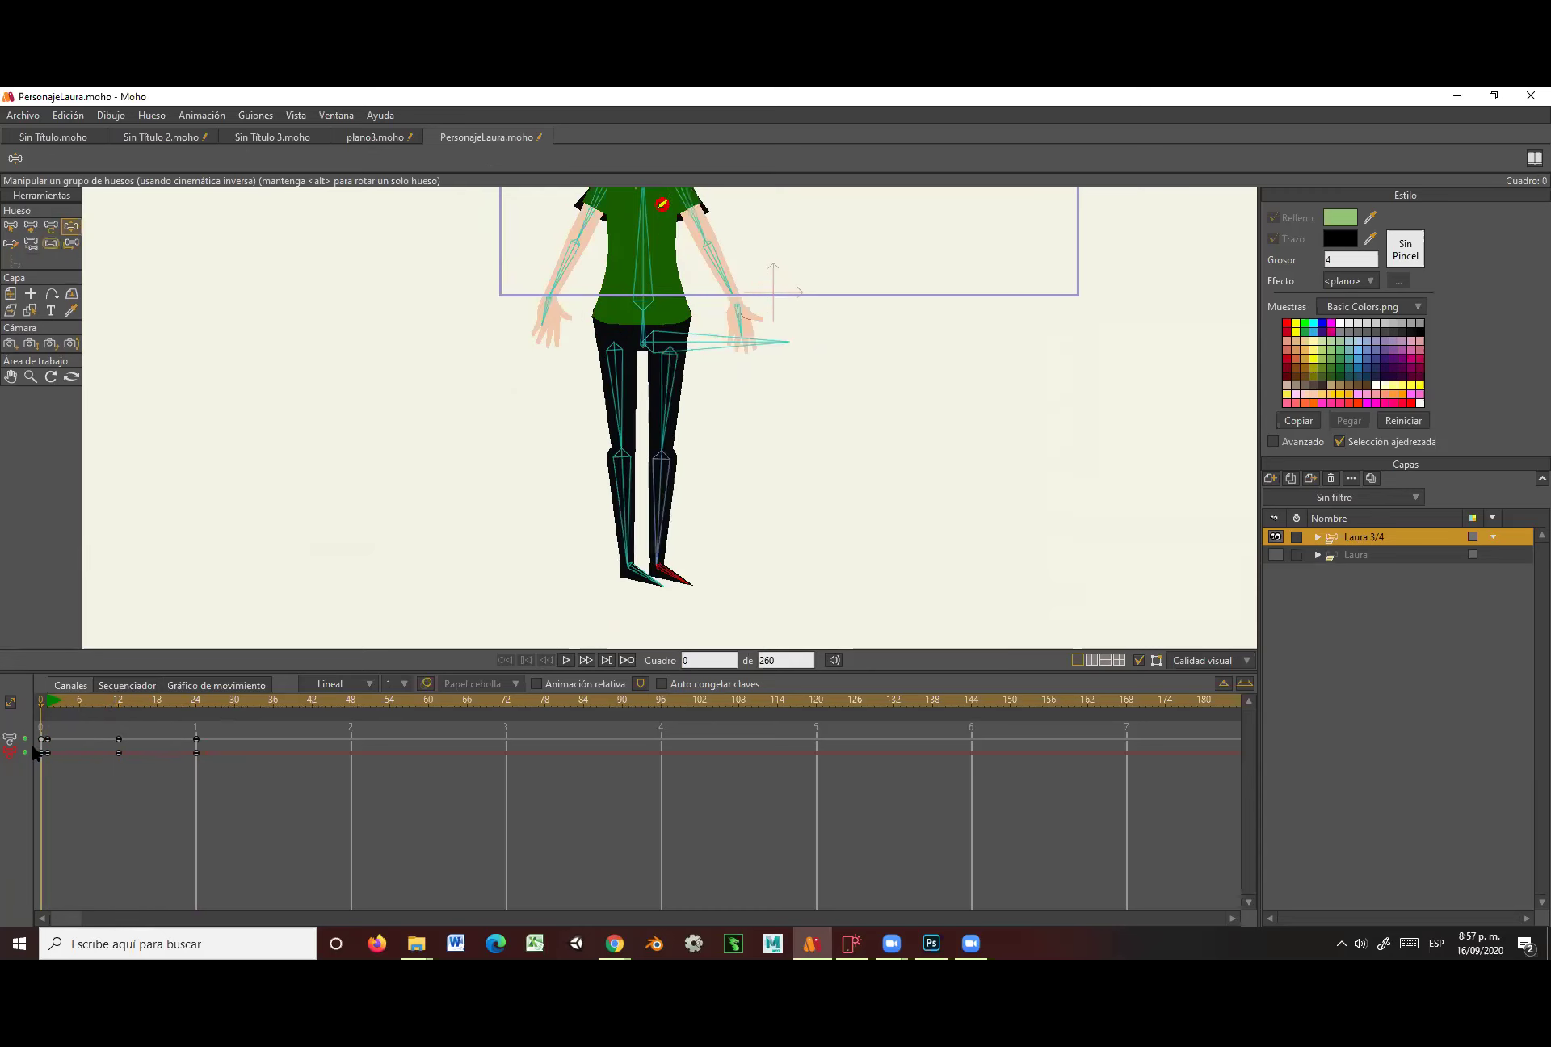
pyautogui.click(1320, 538)
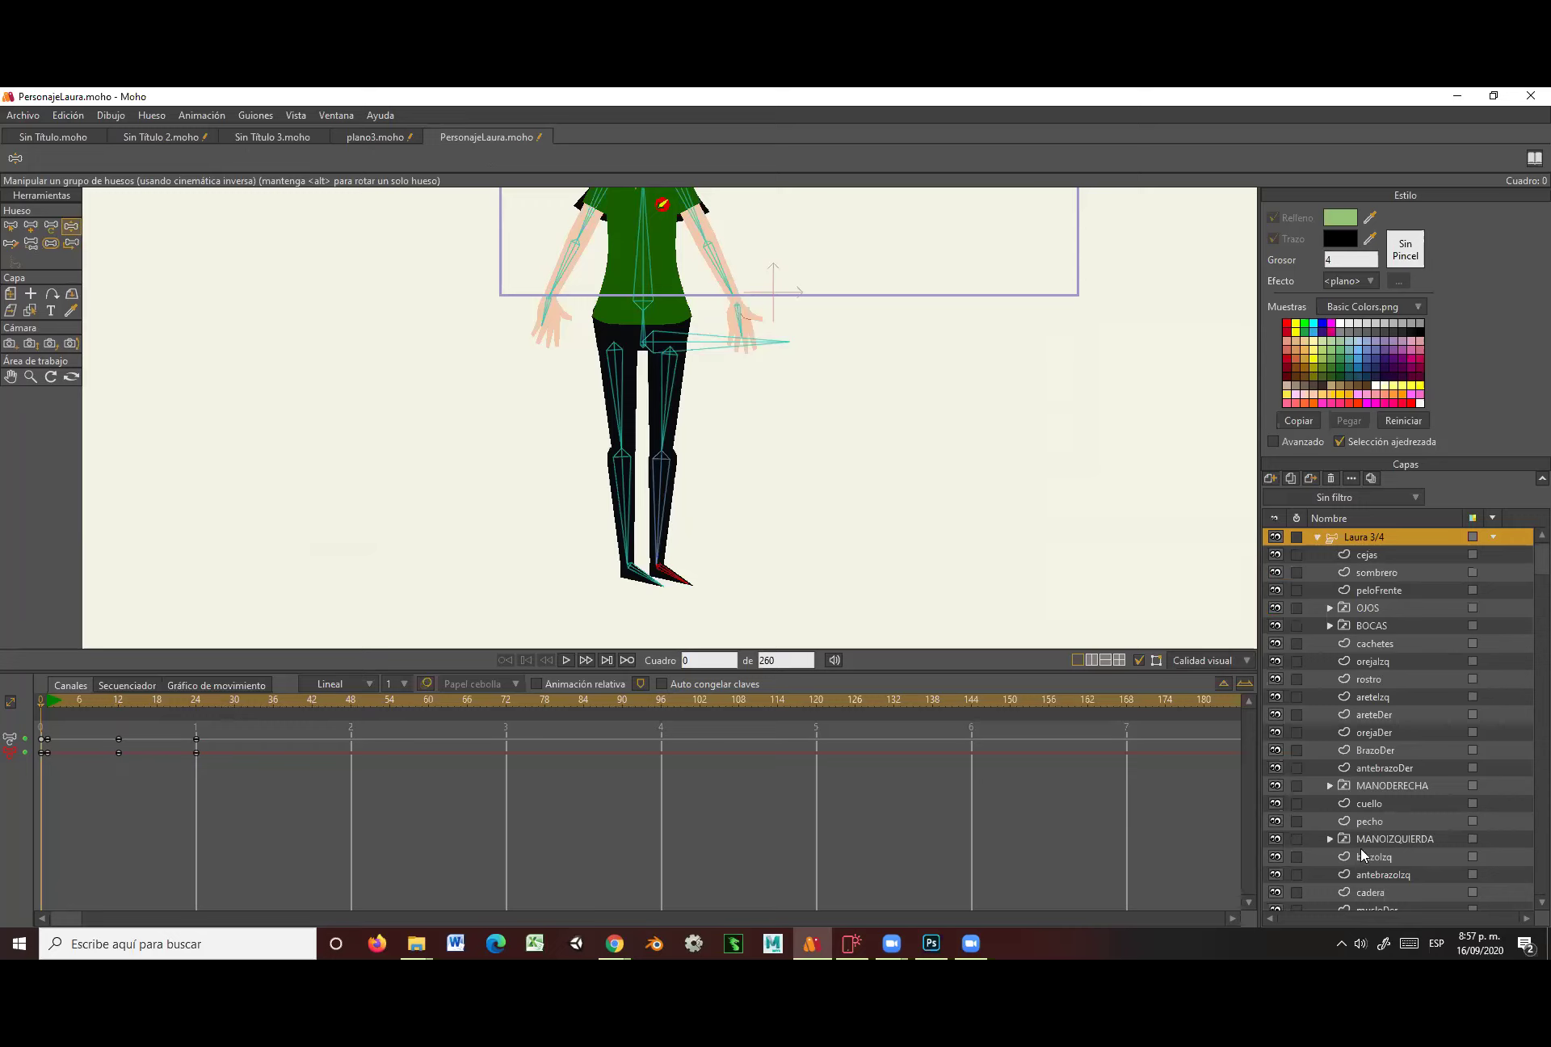
pyautogui.click(1399, 837)
pyautogui.scroll(-4, 1433, 837)
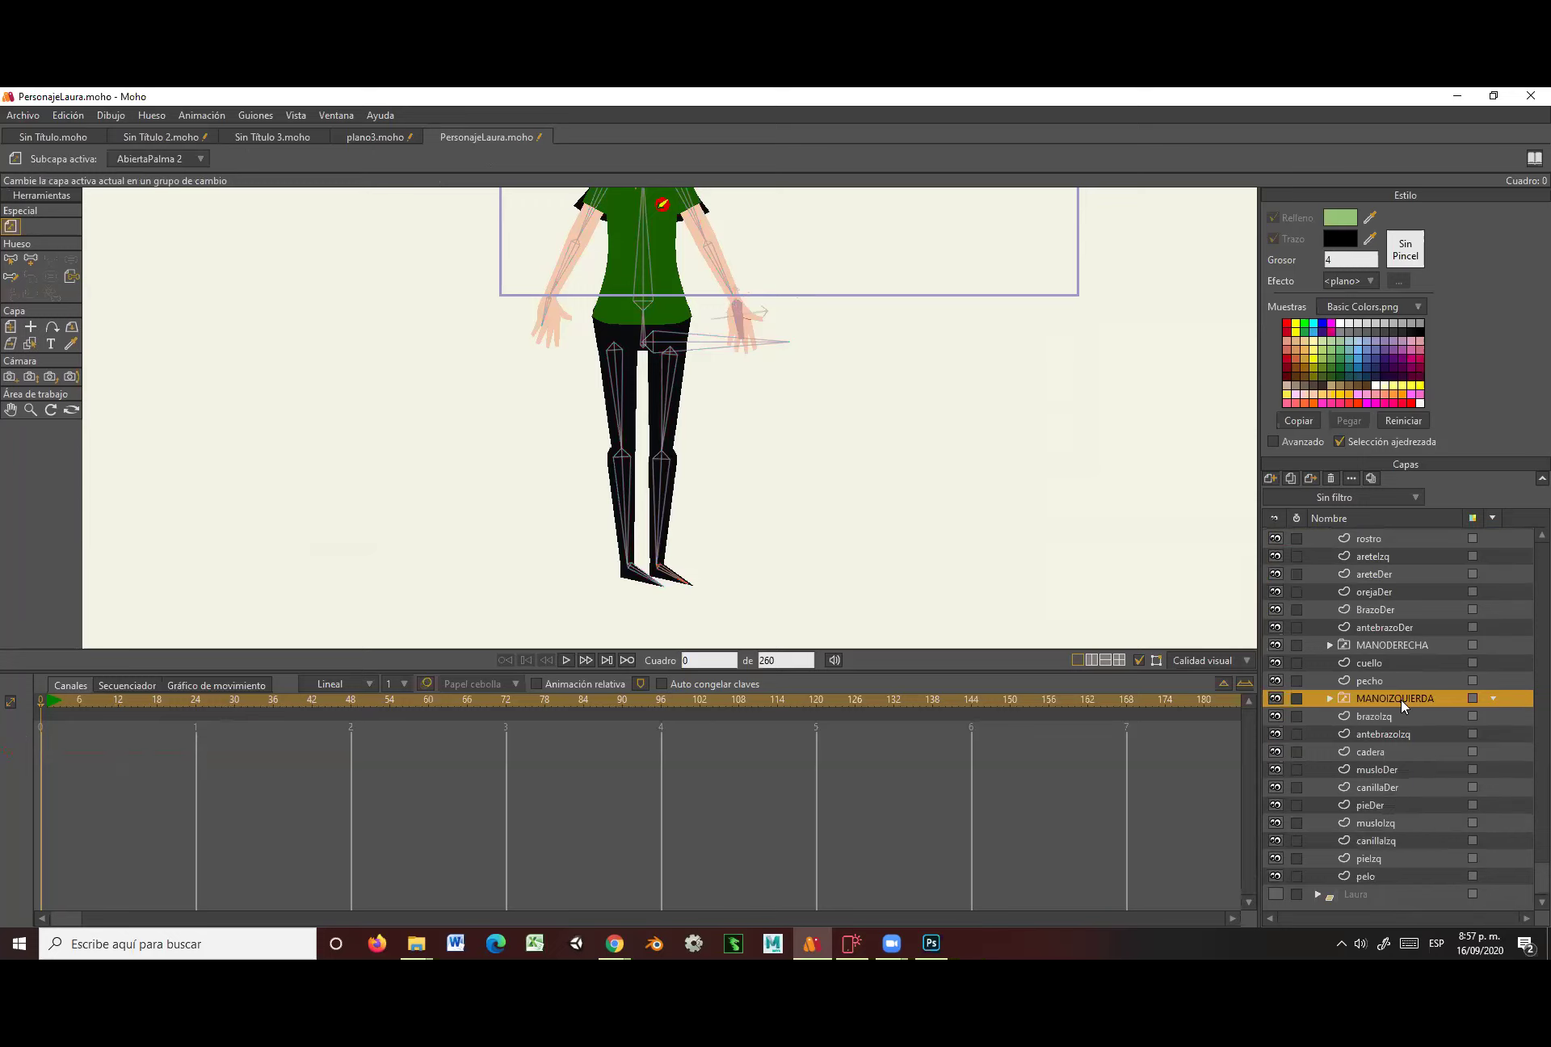
pyautogui.moveTo(1400, 700); pyautogui.dragTo(1398, 869)
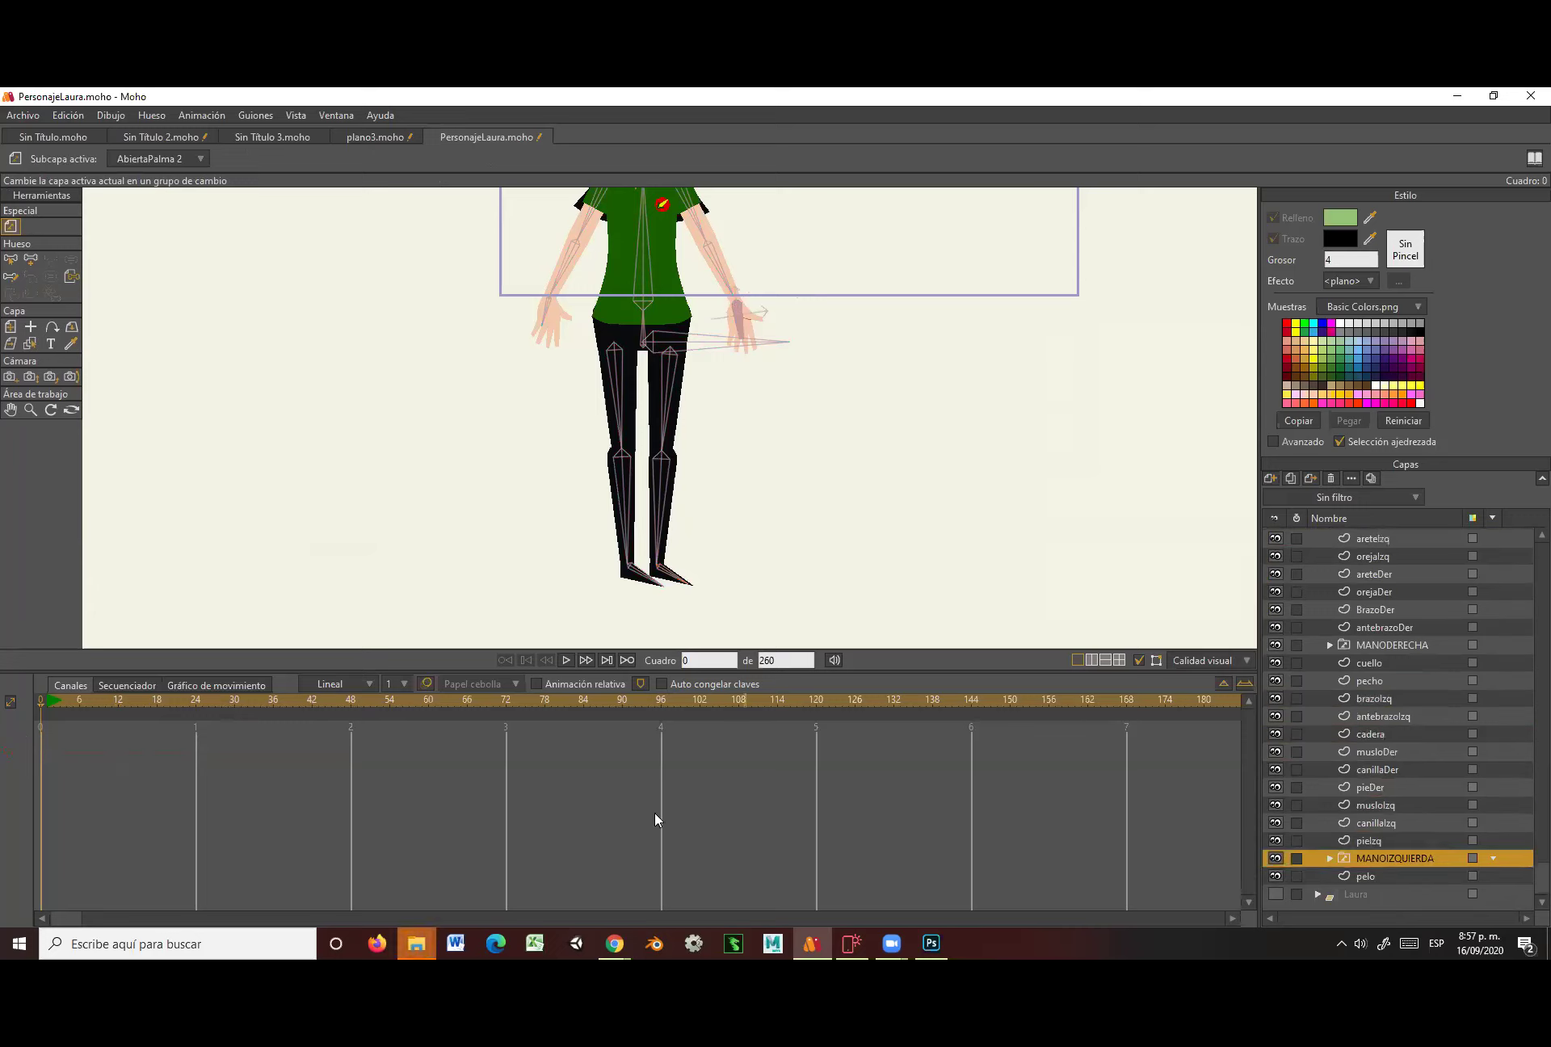
# At frame 12, adjust the Laura 3/4 arm bones, raising the near forearm across the torso and lowering the far arm behind the body.
pyautogui.moveTo(56, 721); pyautogui.dragTo(118, 718)
pyautogui.scroll(5, 1446, 743)
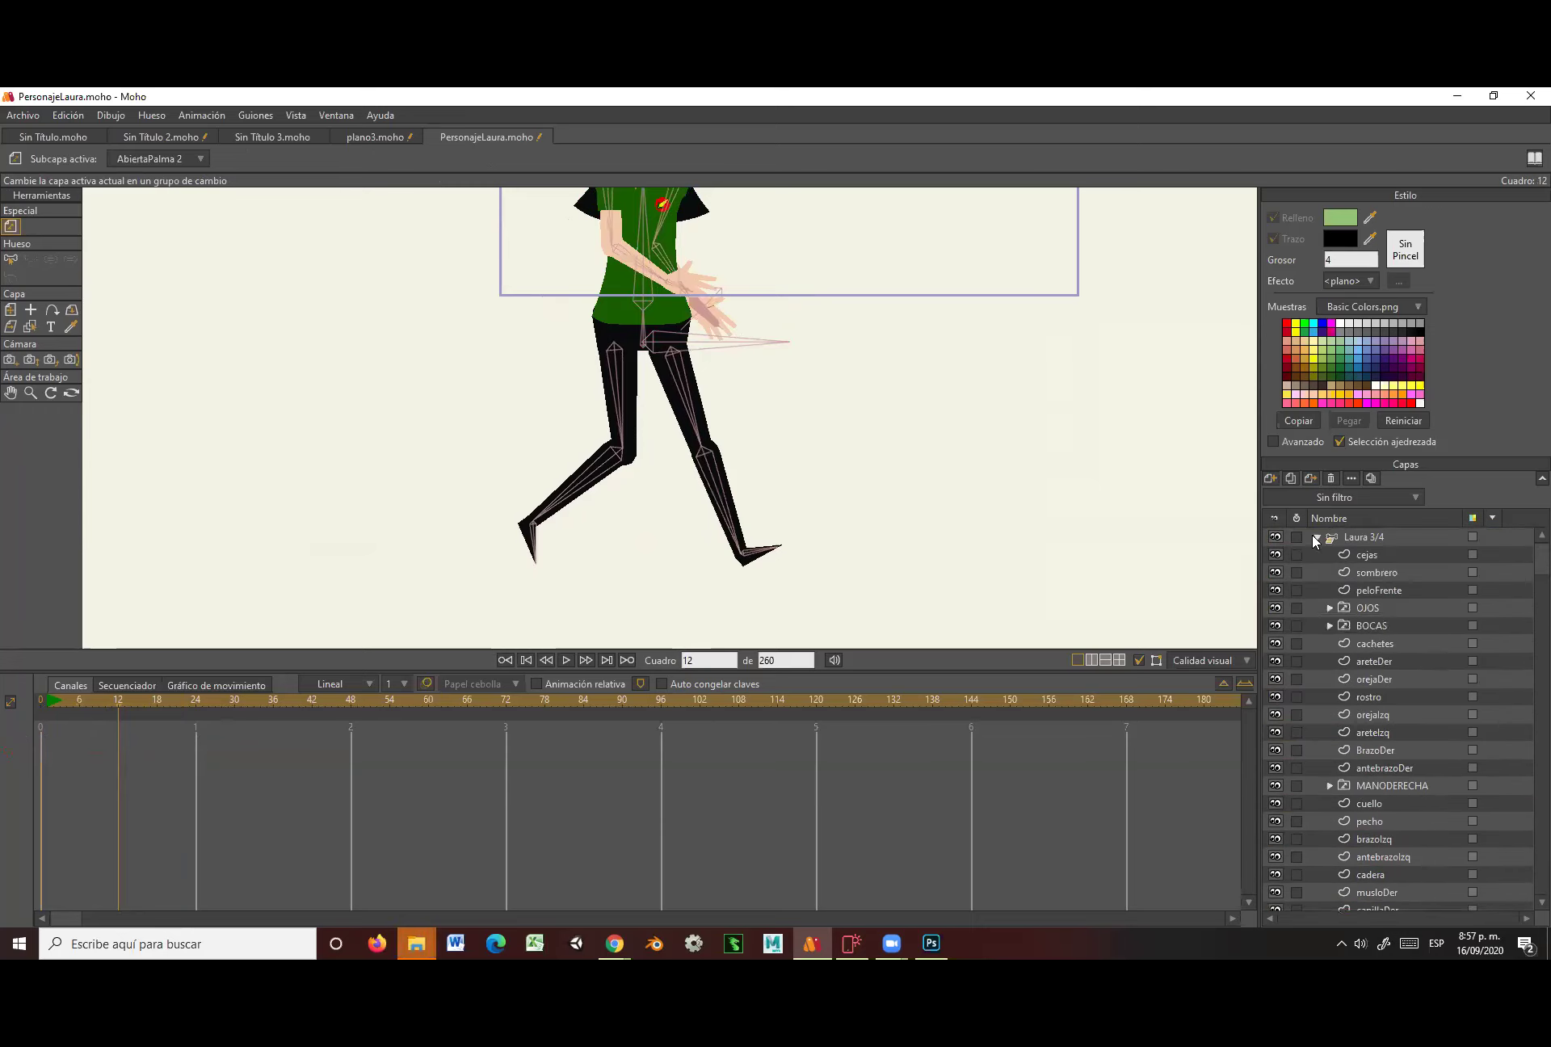
pyautogui.click(1315, 536)
pyautogui.click(1391, 540)
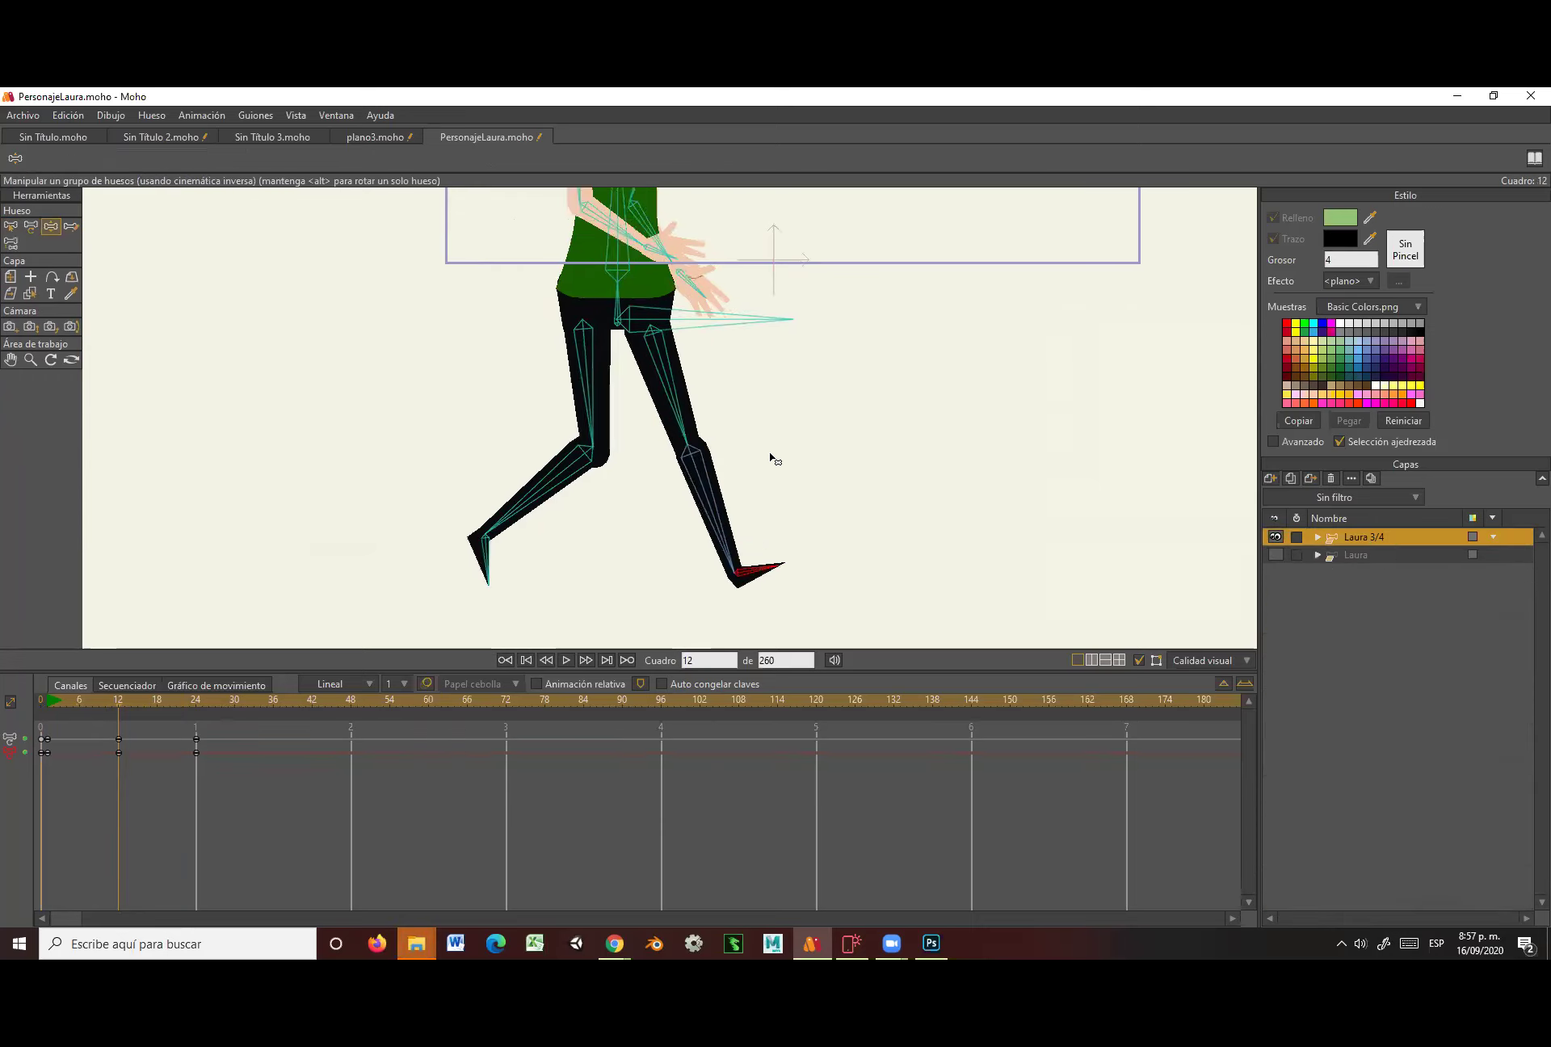
pyautogui.scroll(-2, 789, 381)
pyautogui.moveTo(789, 380); pyautogui.dragTo(858, 495)
pyautogui.scroll(1, 851, 496)
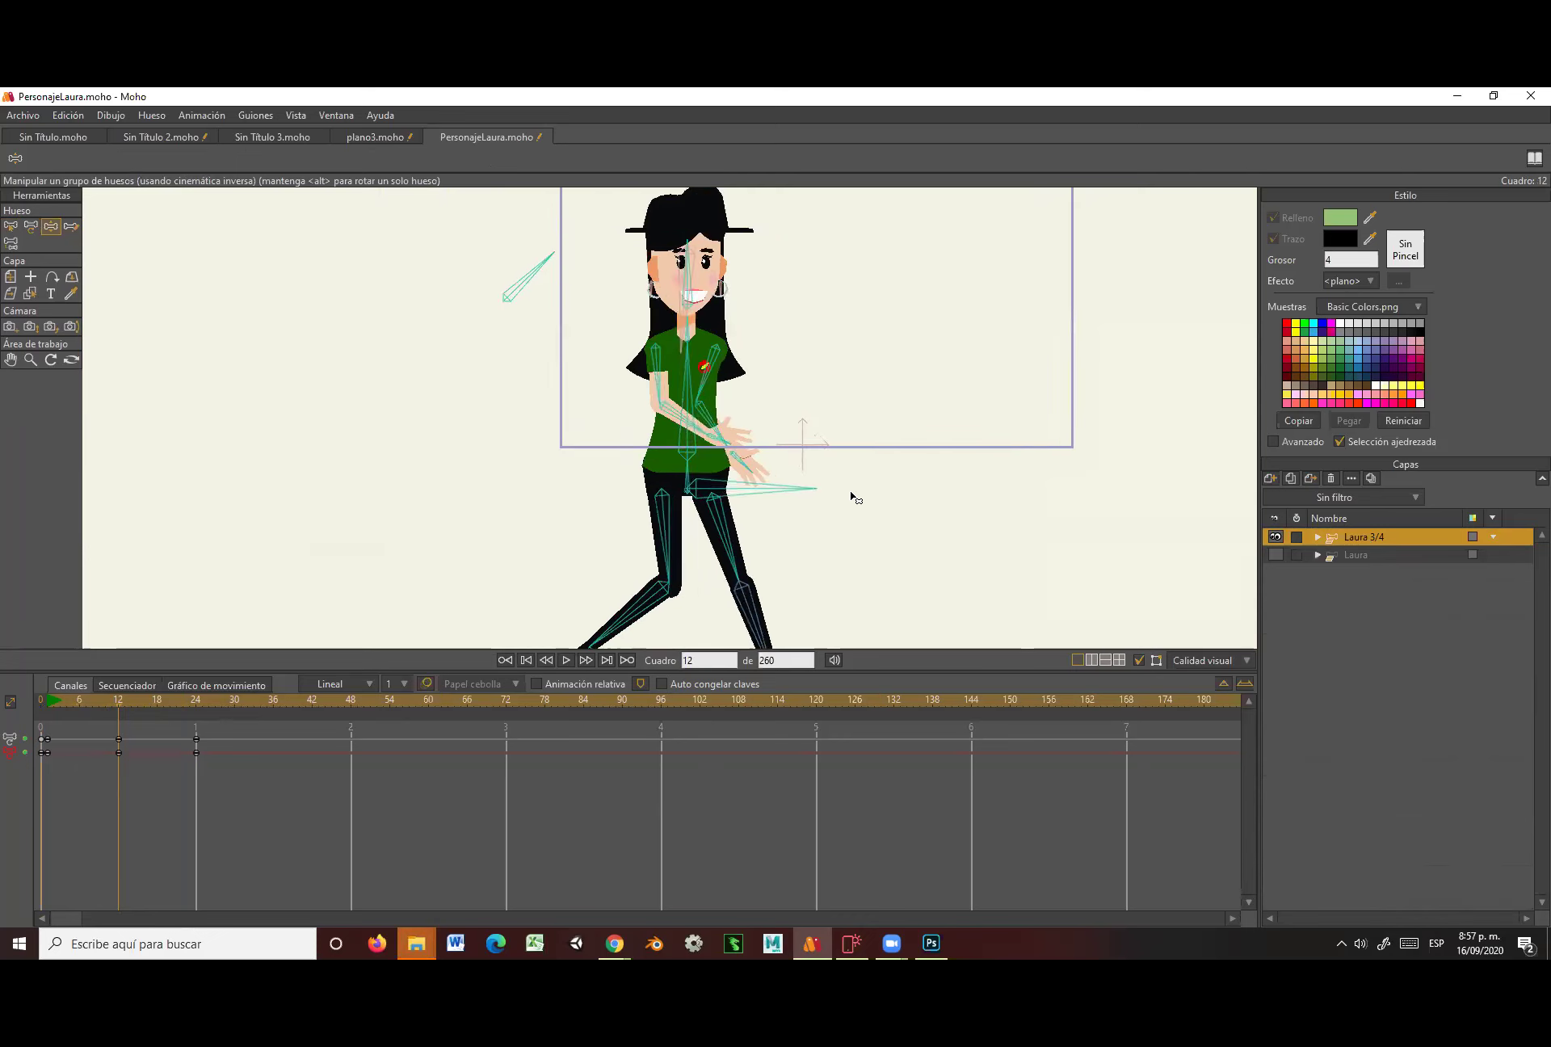
pyautogui.scroll(1, 850, 496)
pyautogui.moveTo(688, 409)
pyautogui.mouseDown()
pyautogui.moveTo(664, 409)
pyautogui.moveTo(675, 402)
pyautogui.mouseUp()
pyautogui.click(658, 414)
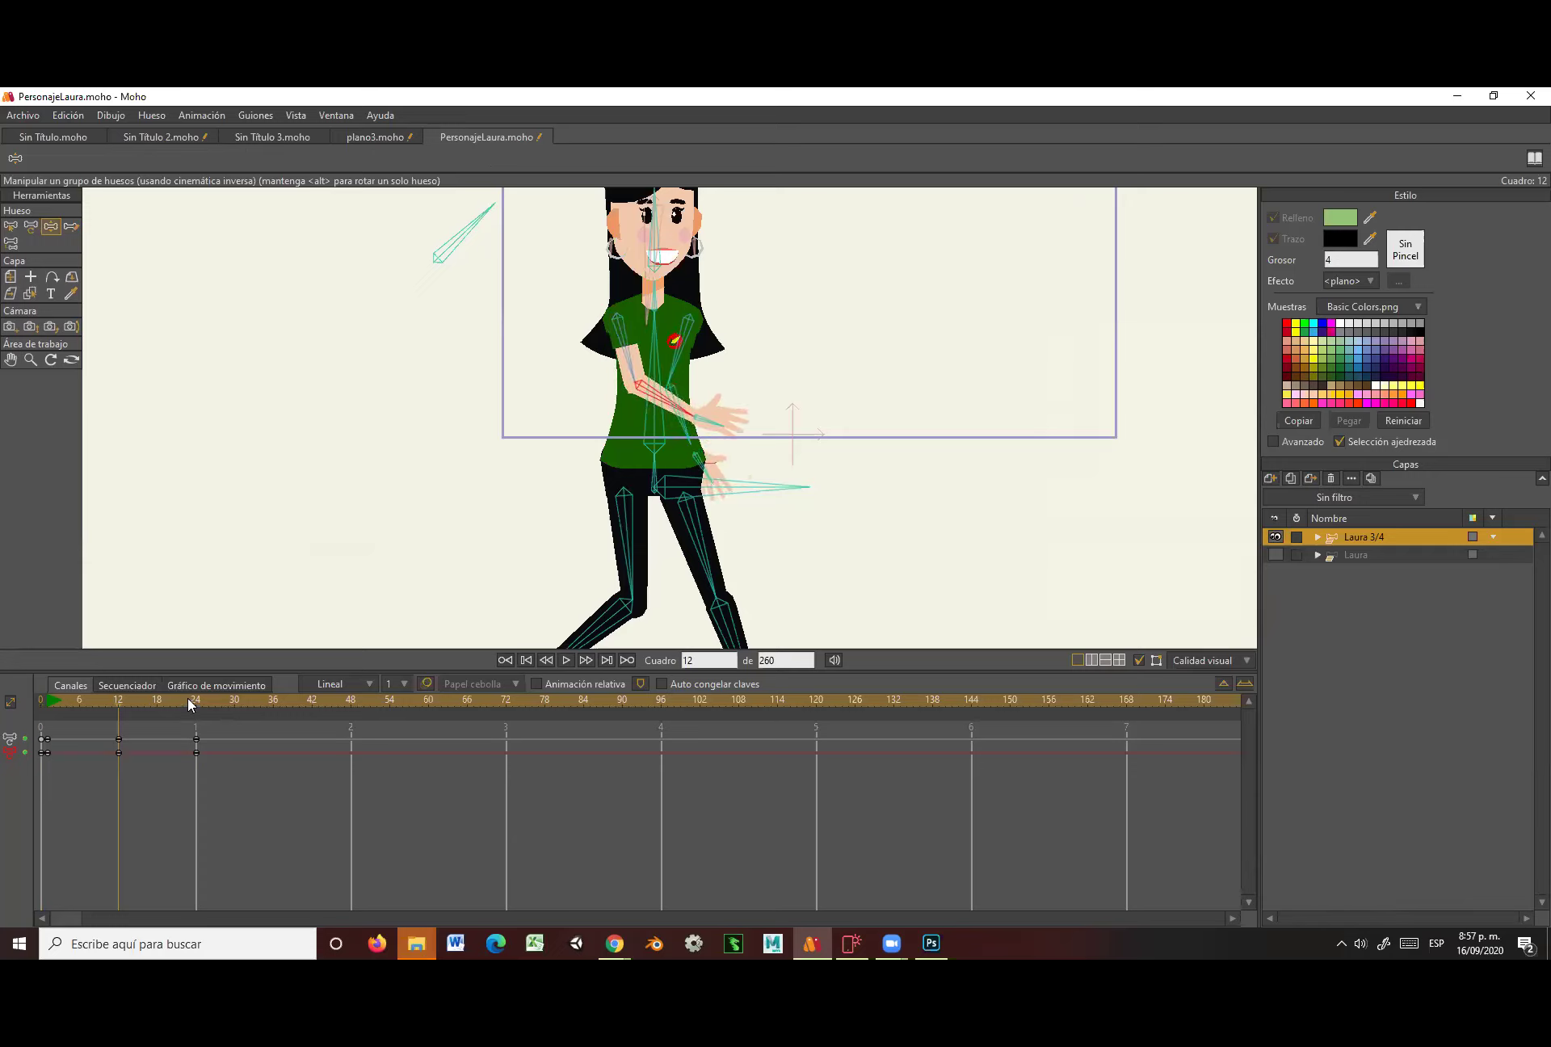
# At frame 7, create the passing pose by straightening the supporting leg and bending the other leg with its foot lifted behind.
pyautogui.moveTo(110, 705); pyautogui.dragTo(55, 763)
pyautogui.moveTo(48, 764); pyautogui.dragTo(78, 778)
pyautogui.moveTo(528, 575); pyautogui.dragTo(529, 383)
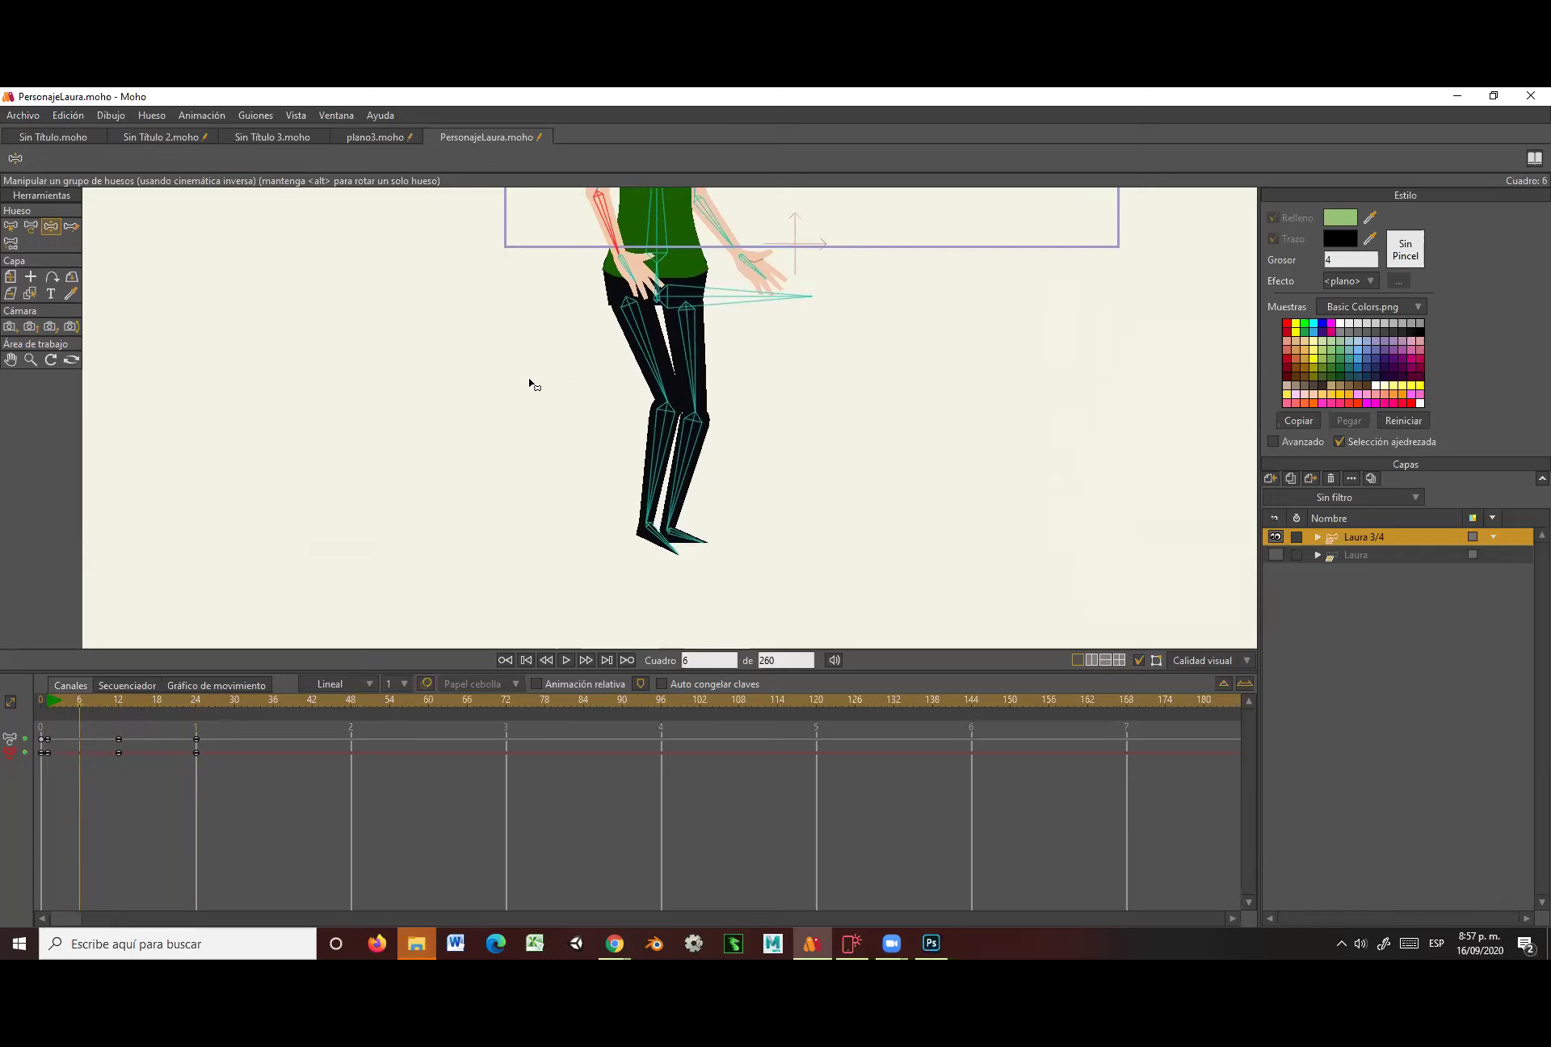
pyautogui.moveTo(74, 700); pyautogui.dragTo(47, 701)
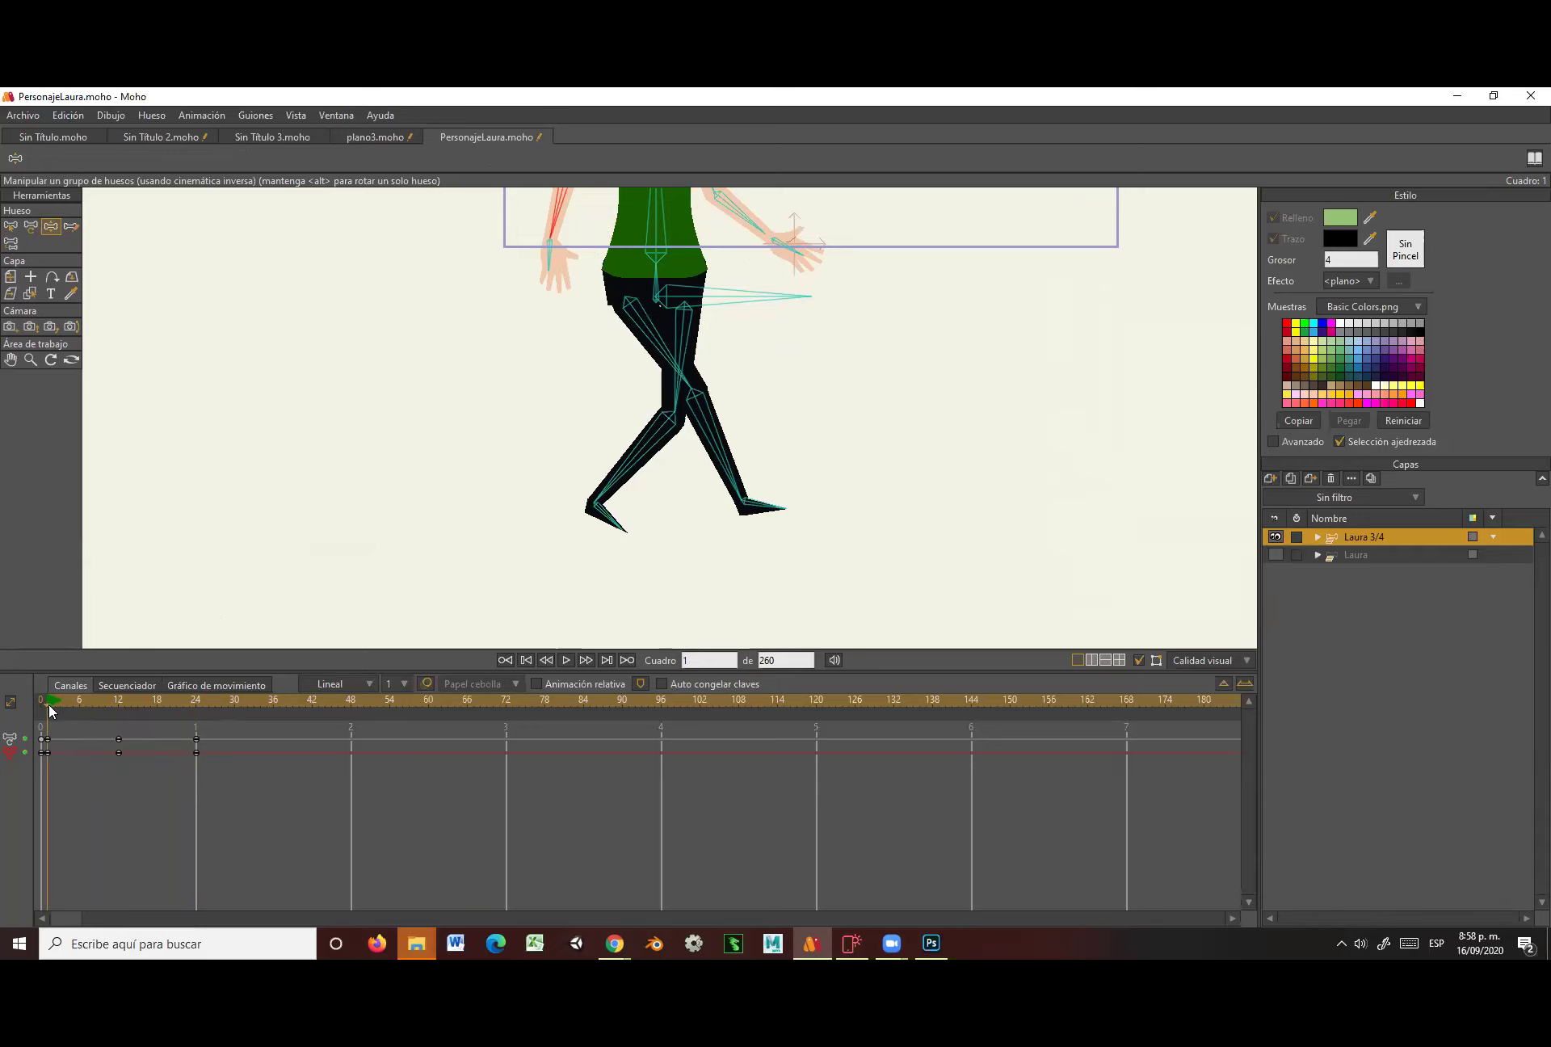
pyautogui.moveTo(47, 705); pyautogui.dragTo(86, 704)
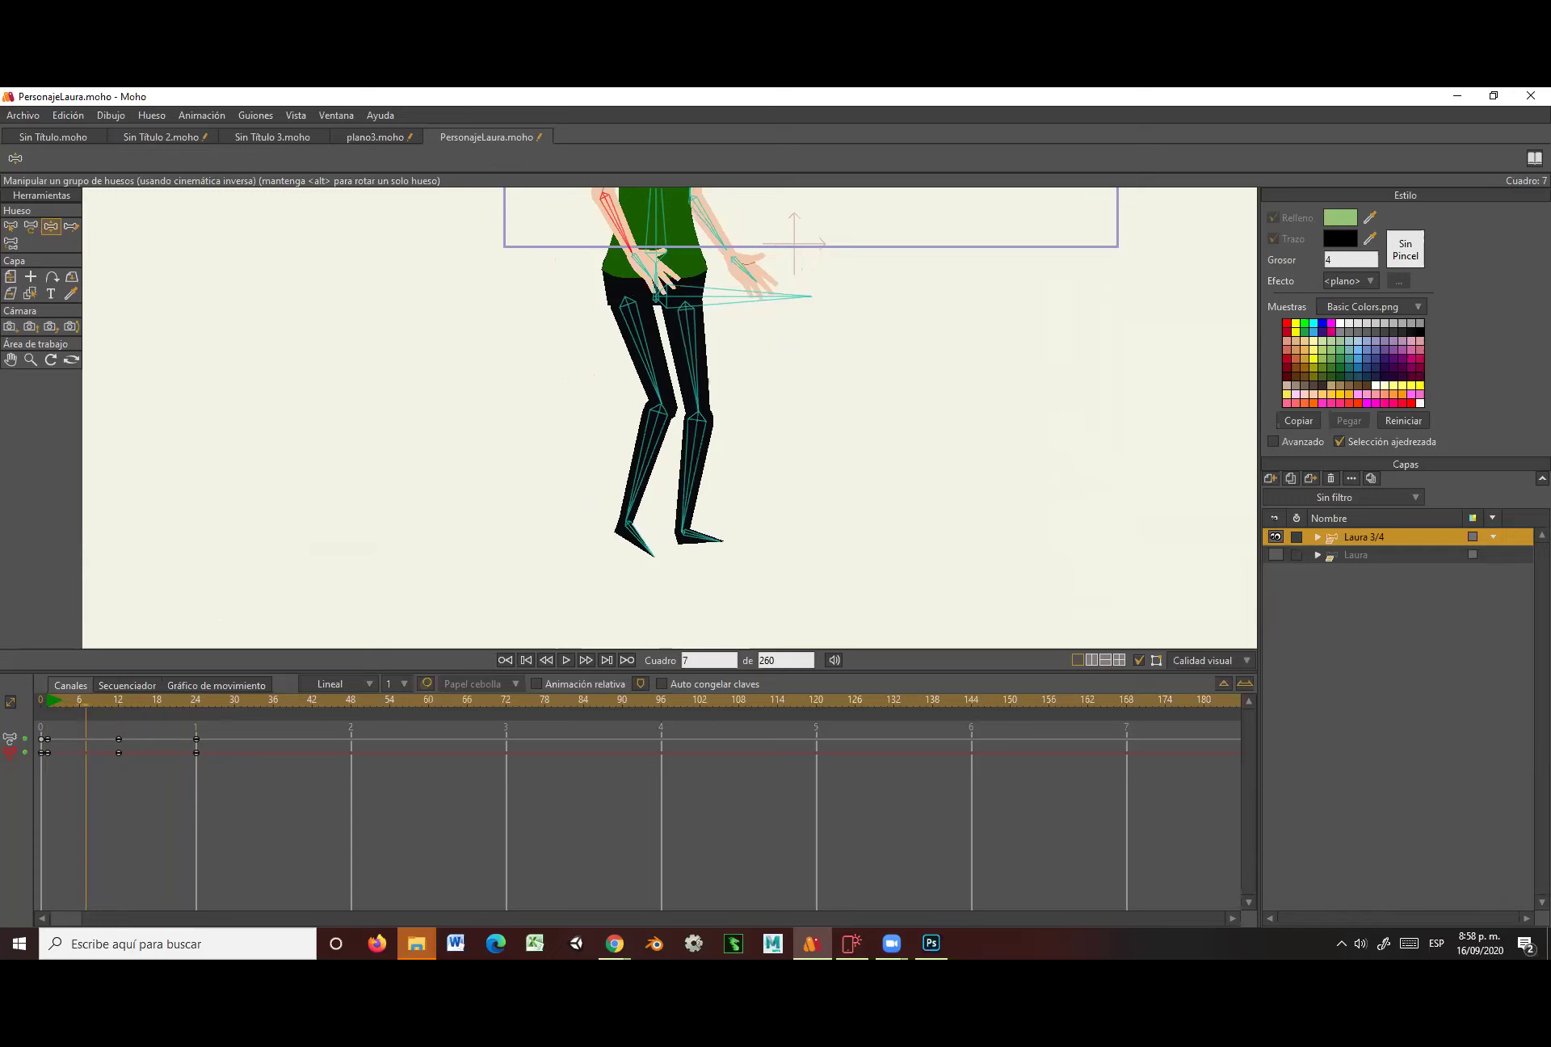
pyautogui.moveTo(653, 381); pyautogui.dragTo(640, 428)
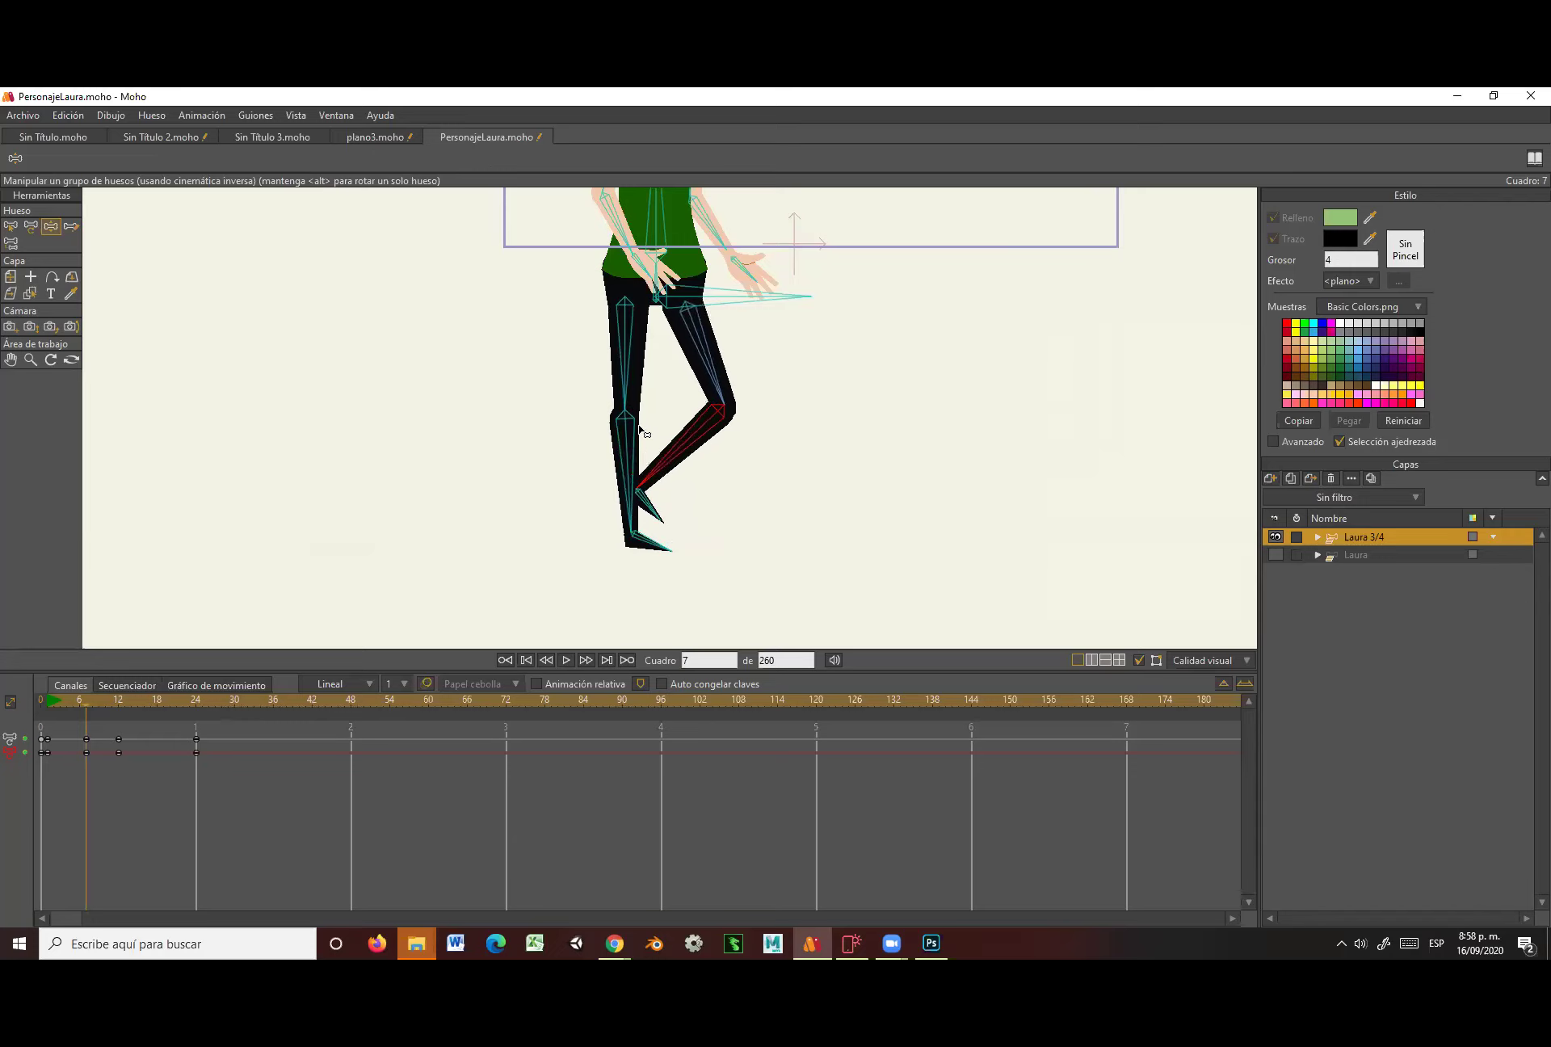
# At frame 18, create the opposite passing pose with the supporting leg straight and the other lower leg lifted, comparing it with frame 7.
pyautogui.moveTo(80, 707); pyautogui.dragTo(155, 724)
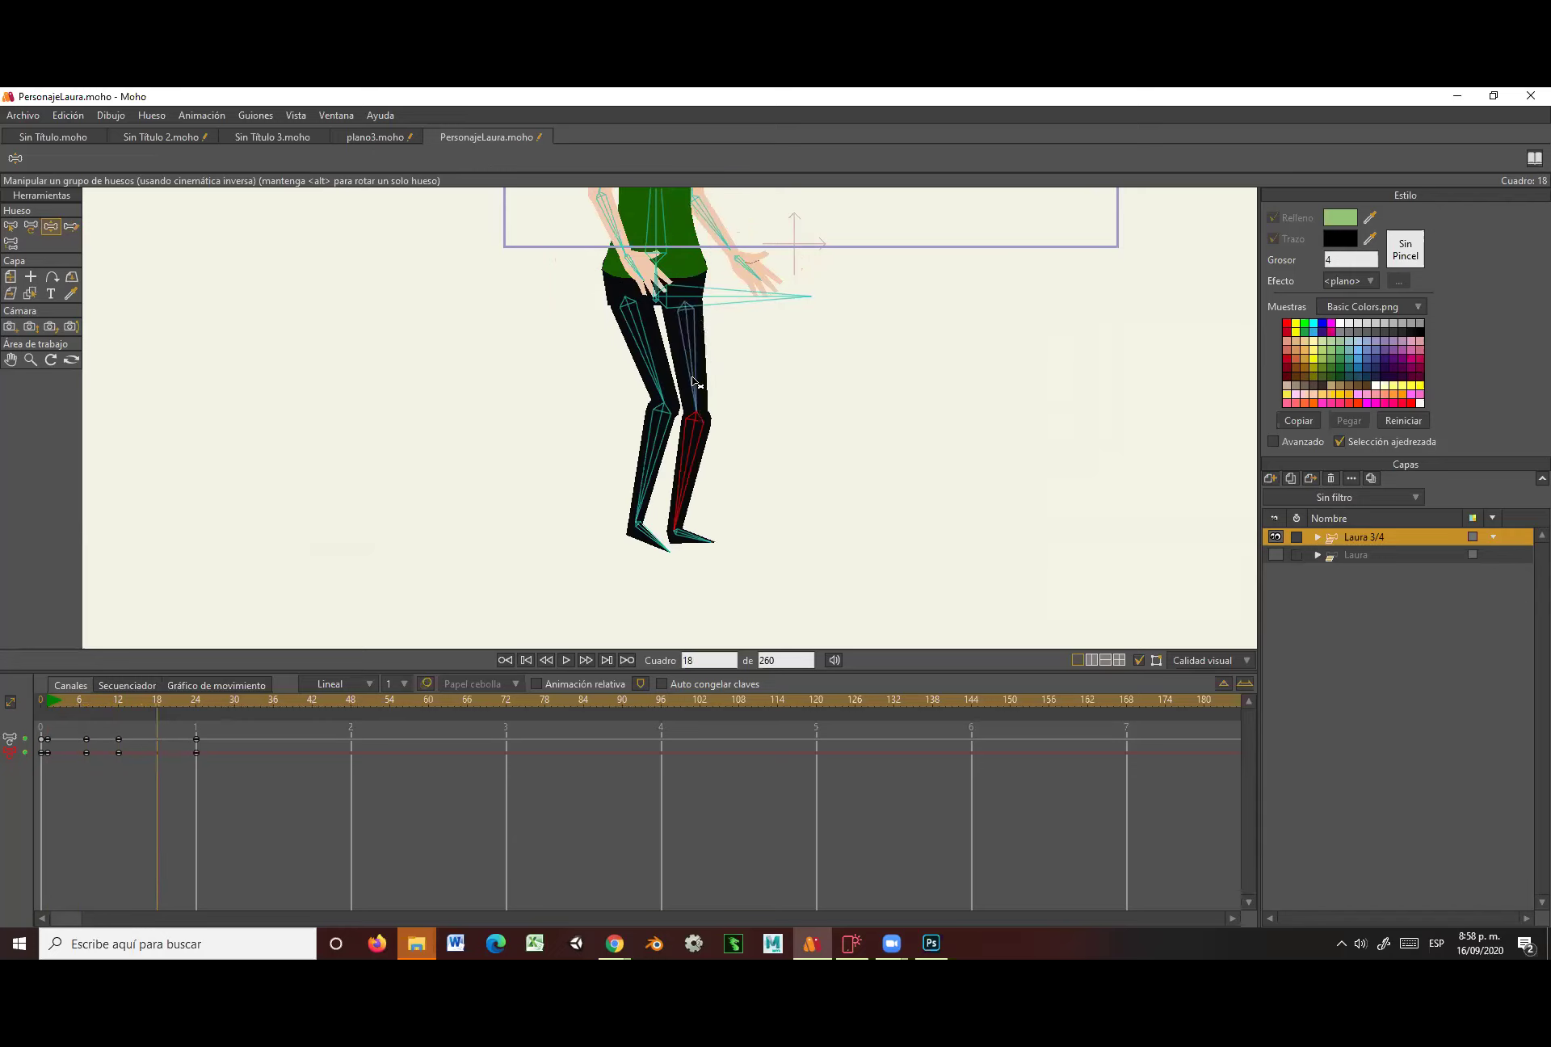
pyautogui.moveTo(688, 460); pyautogui.dragTo(703, 555)
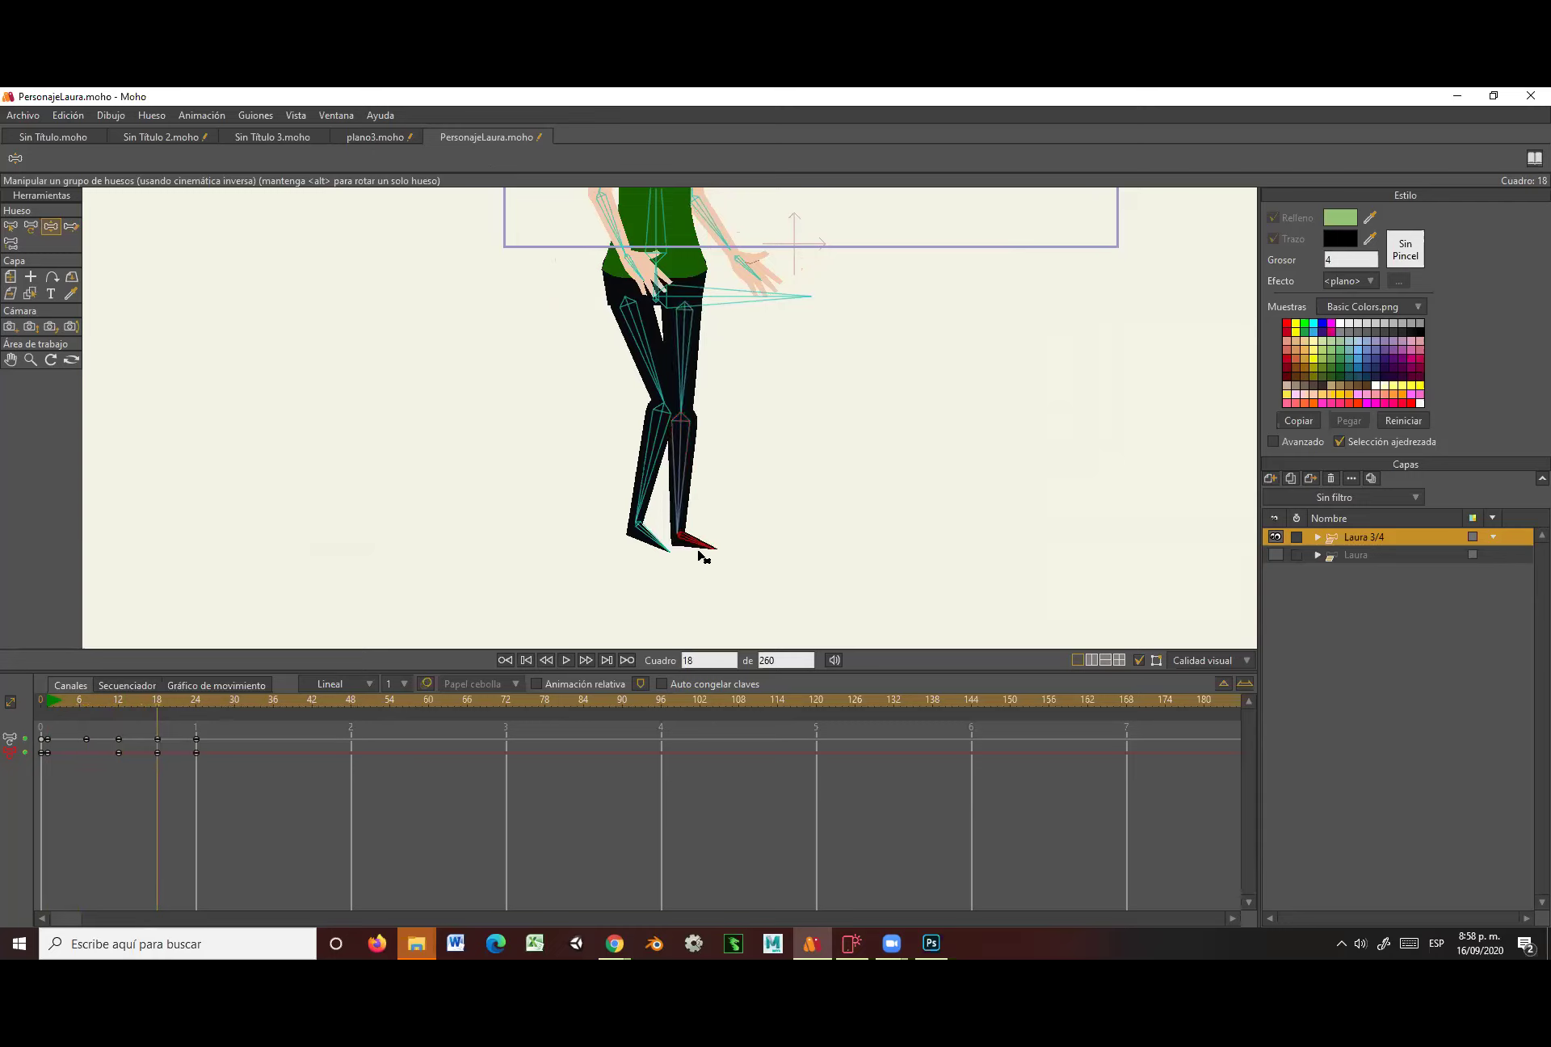
pyautogui.moveTo(646, 483); pyautogui.dragTo(618, 437)
pyautogui.moveTo(165, 705); pyautogui.dragTo(53, 760)
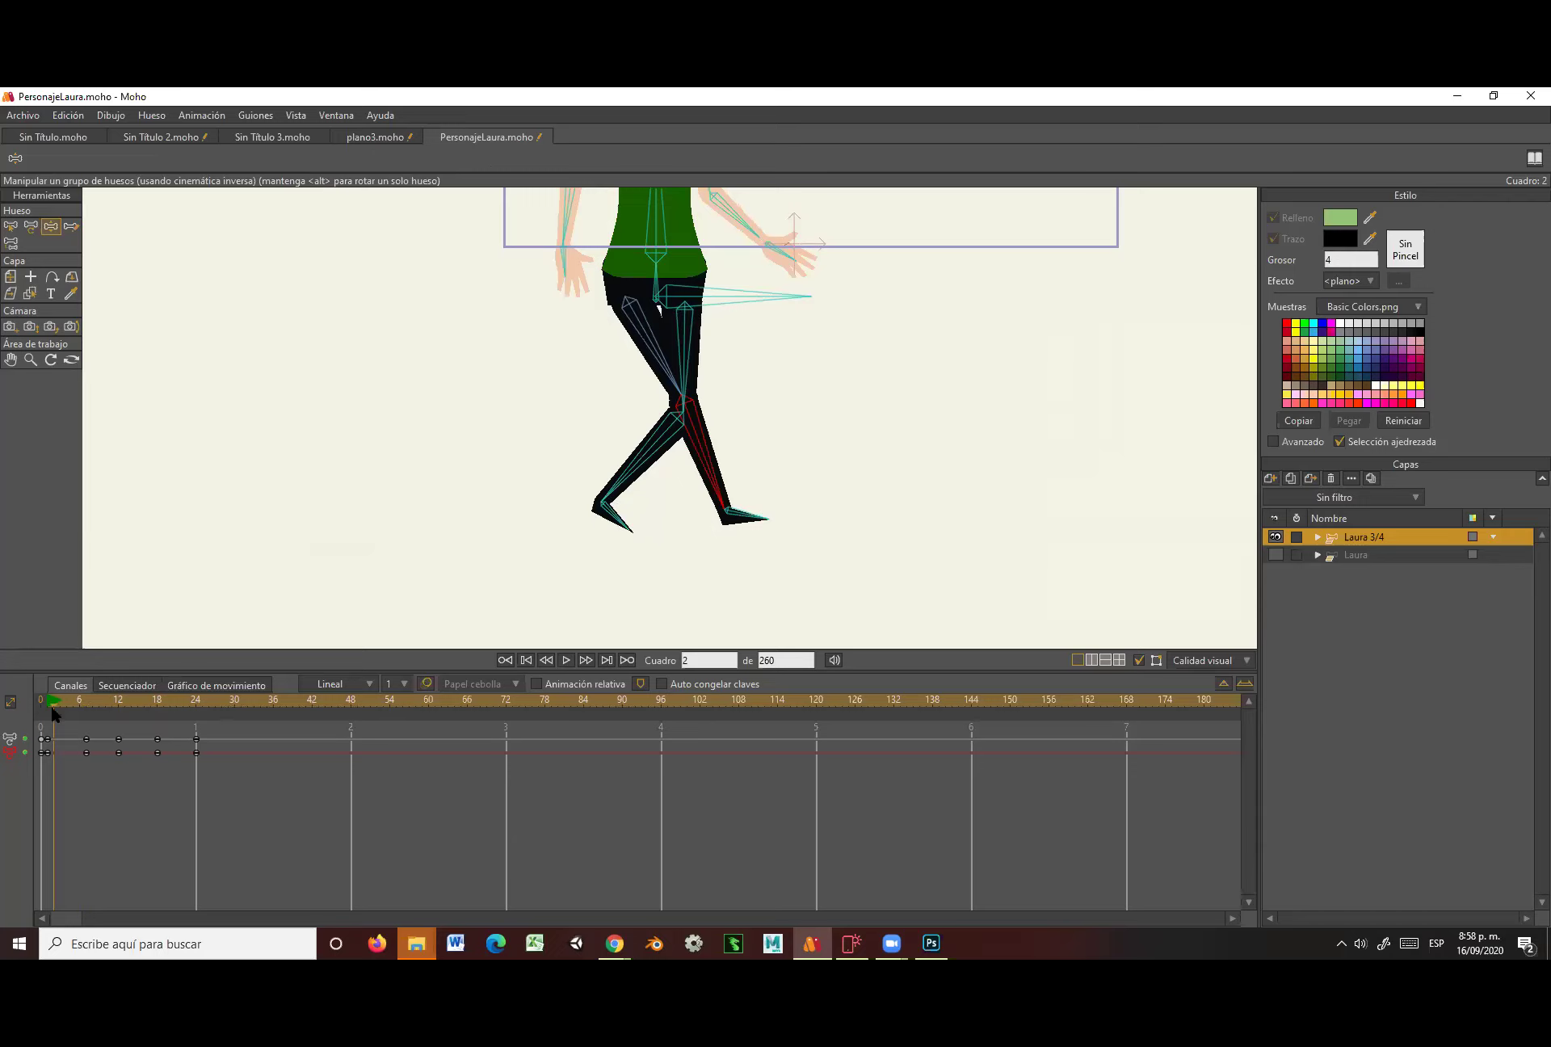
pyautogui.moveTo(55, 703)
pyautogui.mouseDown()
pyautogui.moveTo(98, 700)
pyautogui.moveTo(86, 704)
pyautogui.mouseUp()
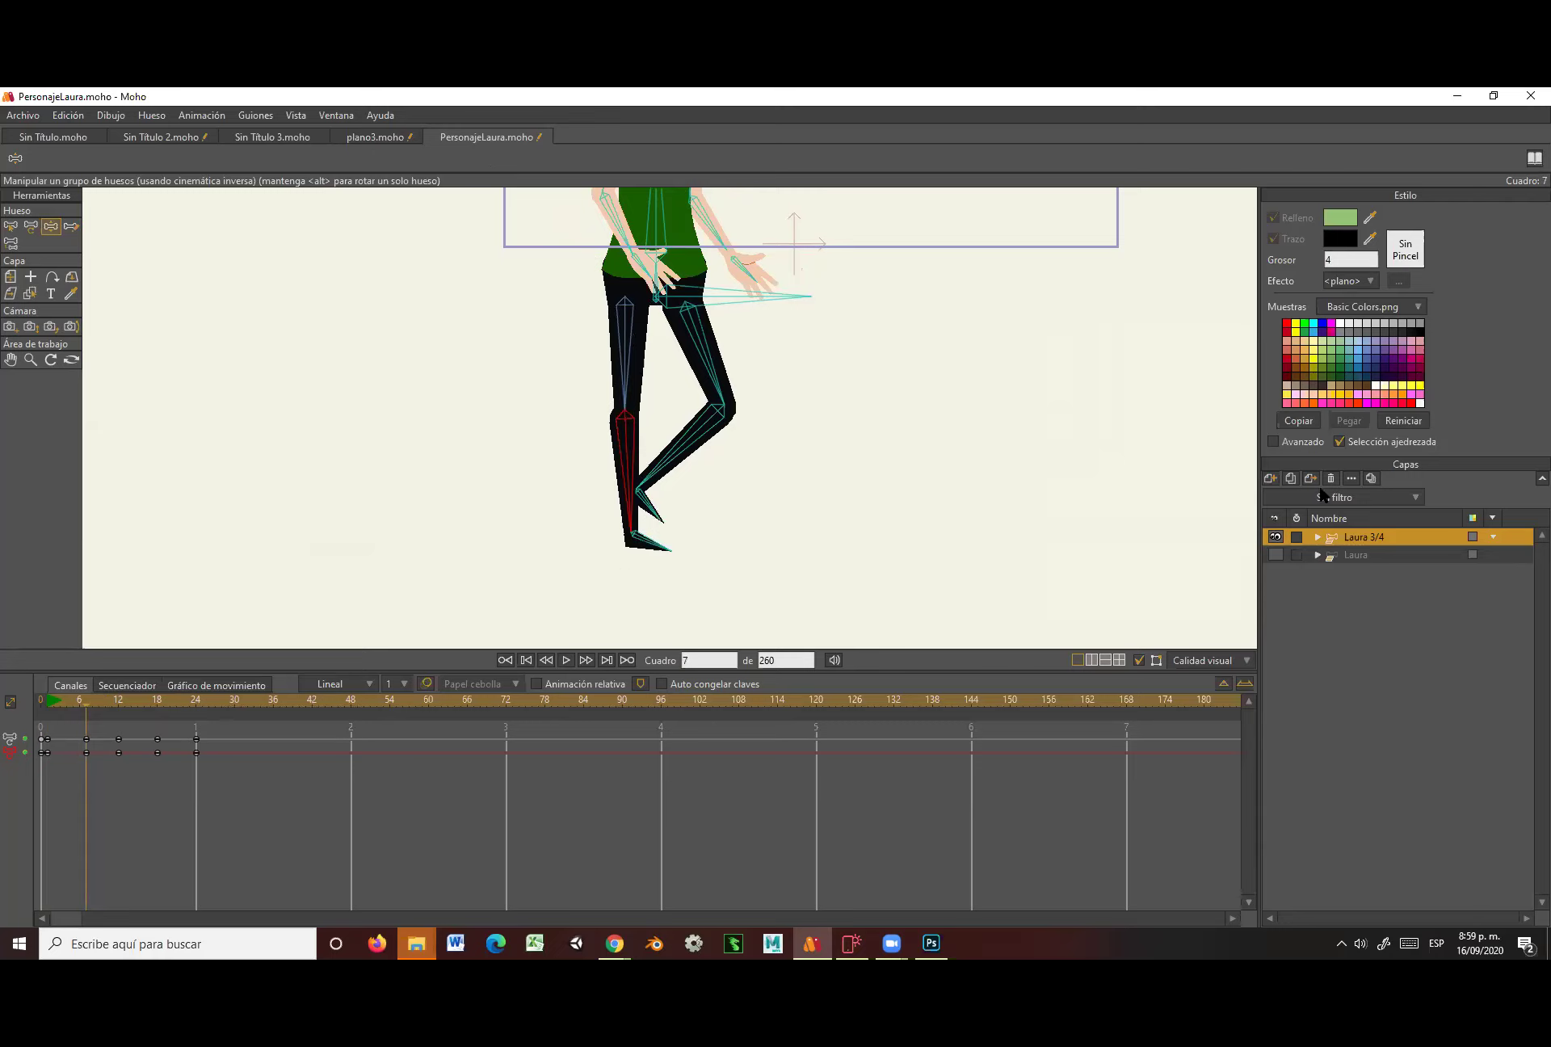
# Return to frame 0 and add a new vector layer above Laura 3/4.
pyautogui.click(1270, 478)
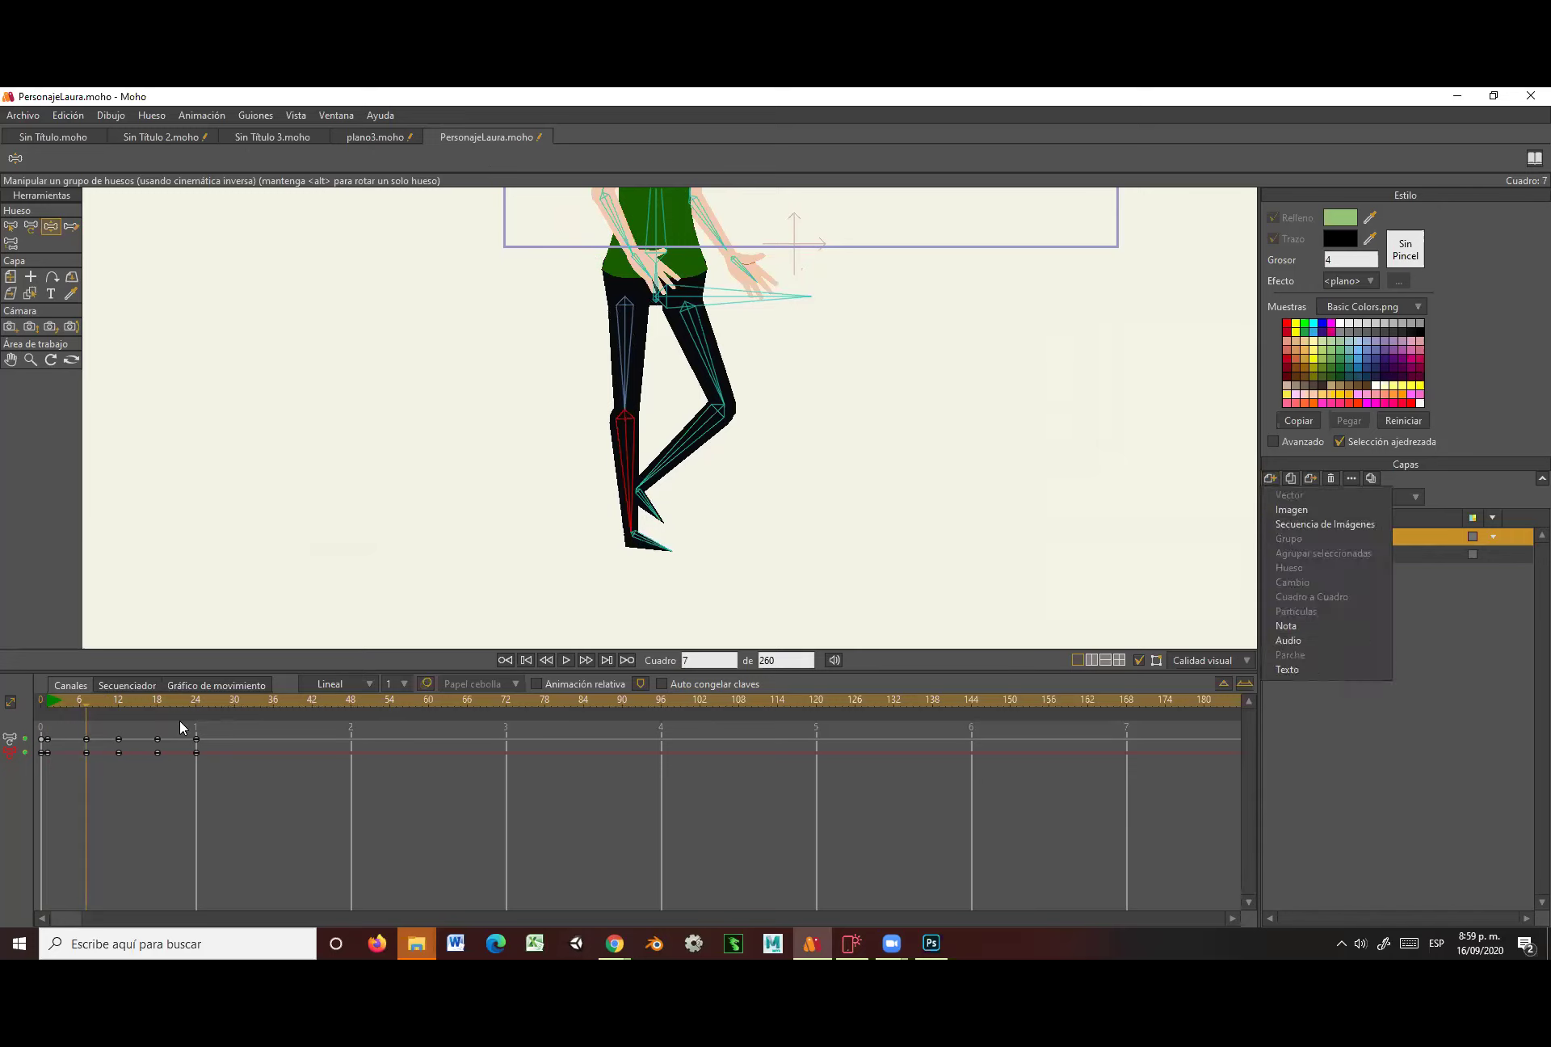
pyautogui.moveTo(86, 704); pyautogui.dragTo(36, 704)
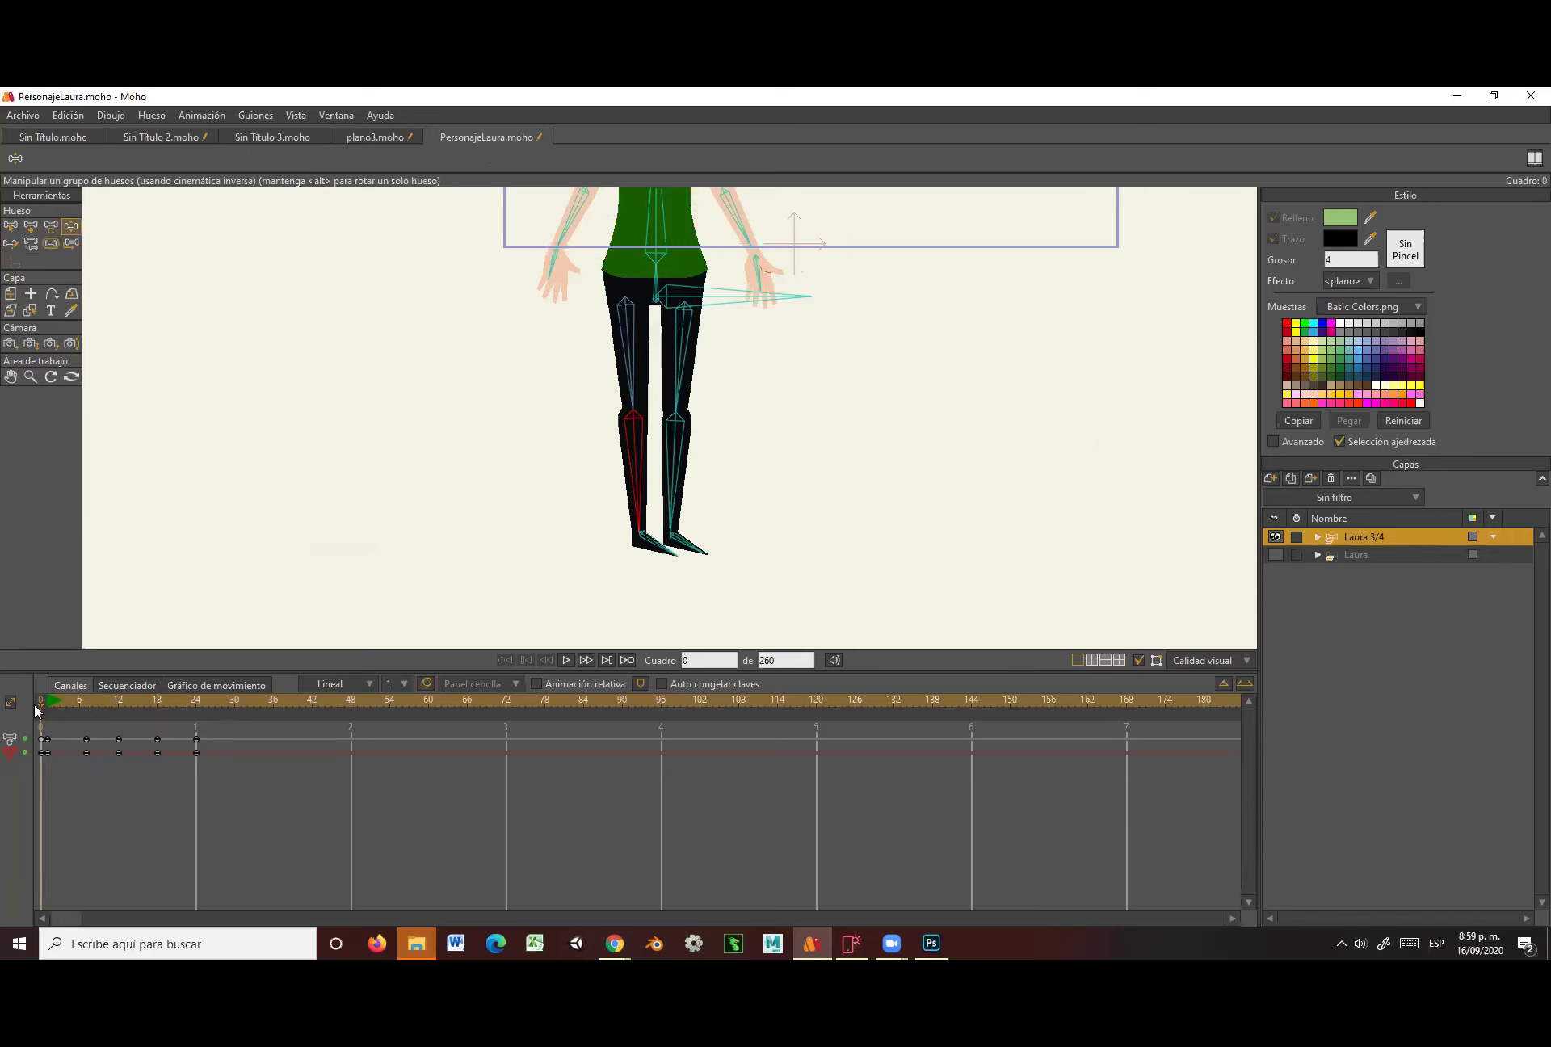
pyautogui.click(1271, 477)
pyautogui.click(1294, 492)
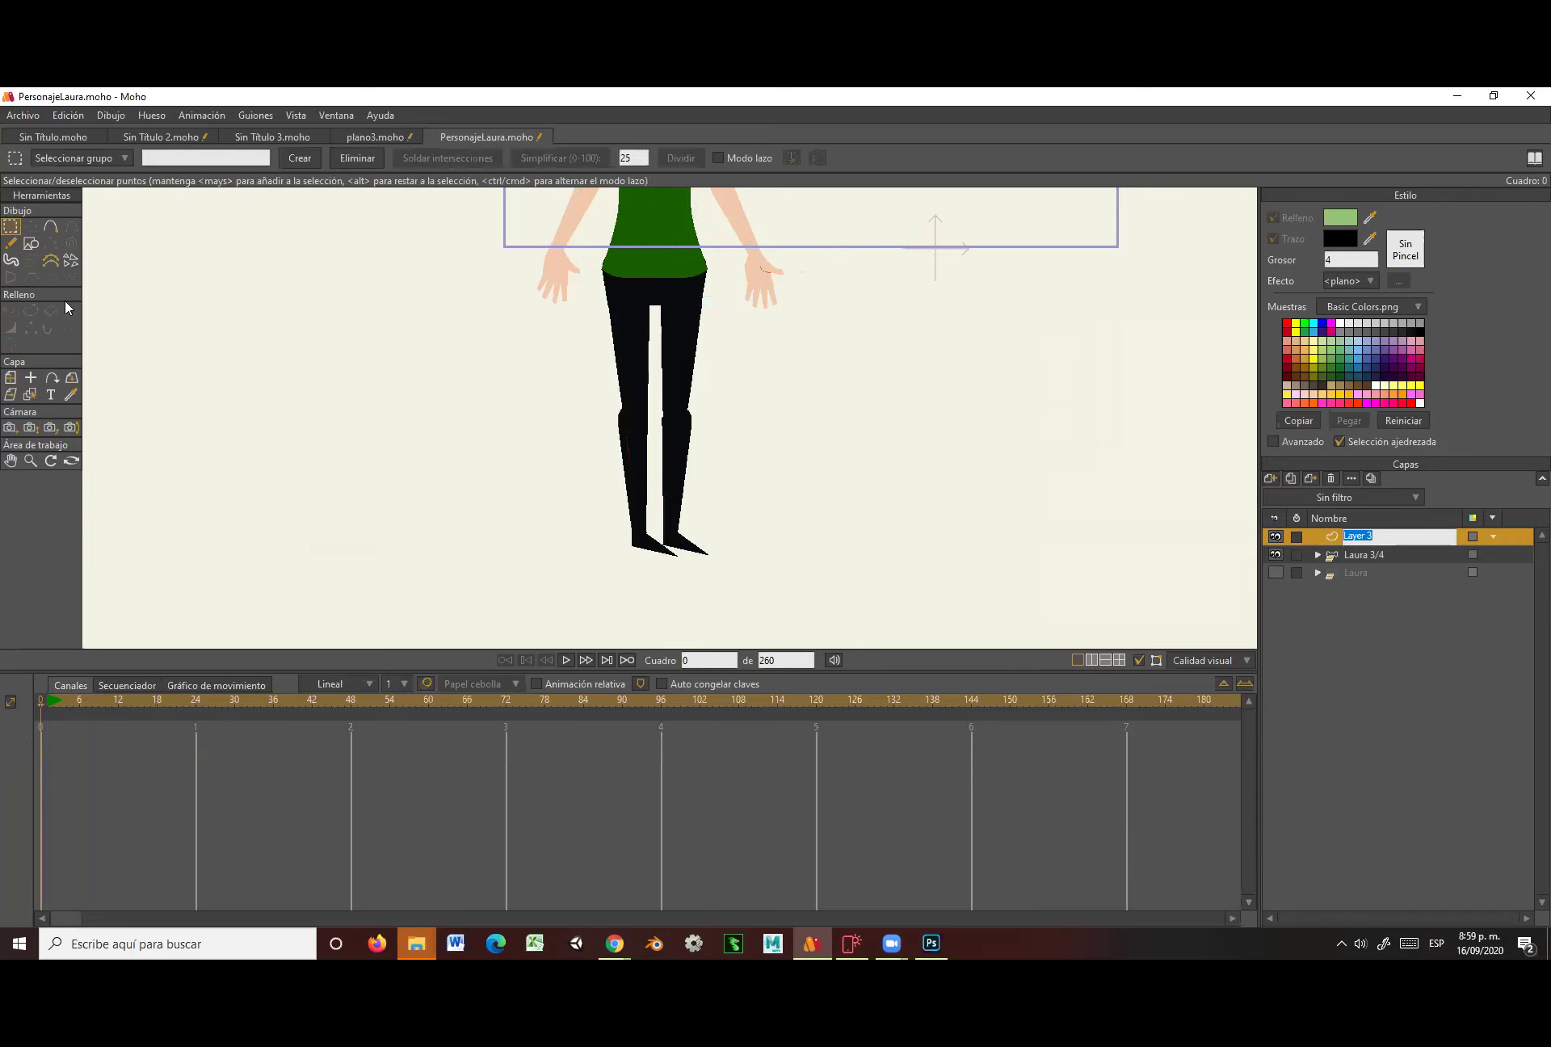
# Draw a wide green rectangle under the feet as a ground guide and move its layer below the Laura layers.
pyautogui.click(30, 243)
pyautogui.moveTo(438, 599)
pyautogui.mouseDown()
pyautogui.moveTo(657, 565)
pyautogui.moveTo(434, 593)
pyautogui.mouseUp()
pyautogui.hotkey('ctrl', 'z')
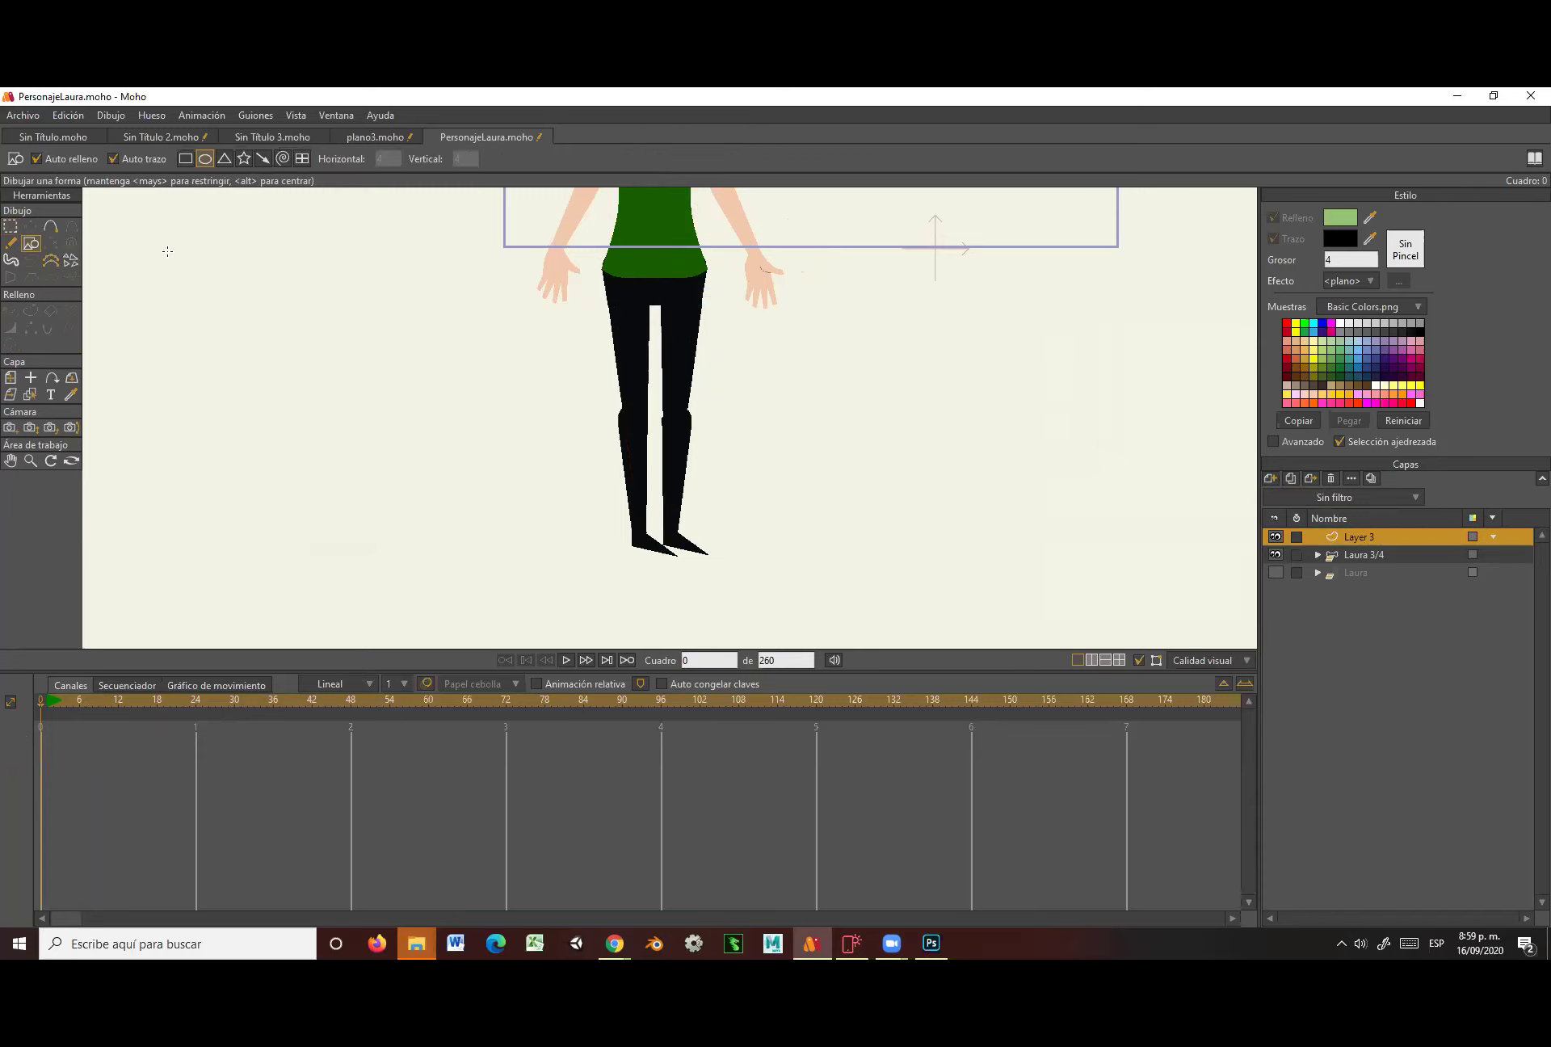
pyautogui.moveTo(419, 614); pyautogui.dragTo(914, 536)
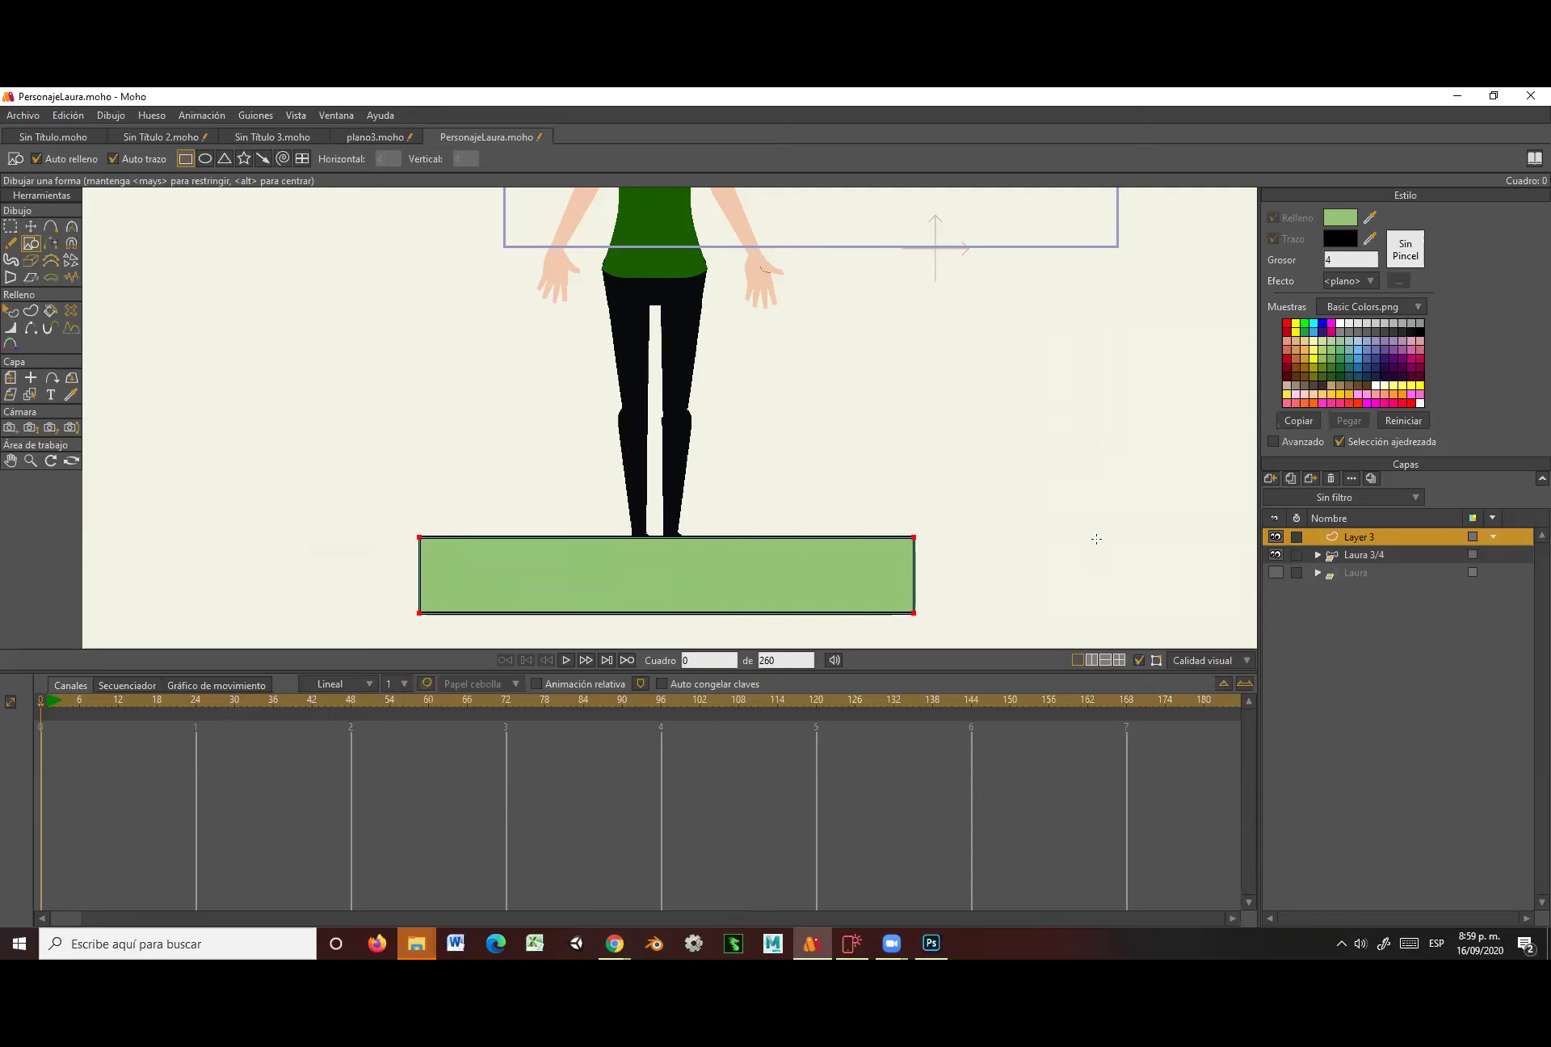
pyautogui.moveTo(1428, 540); pyautogui.dragTo(1413, 583)
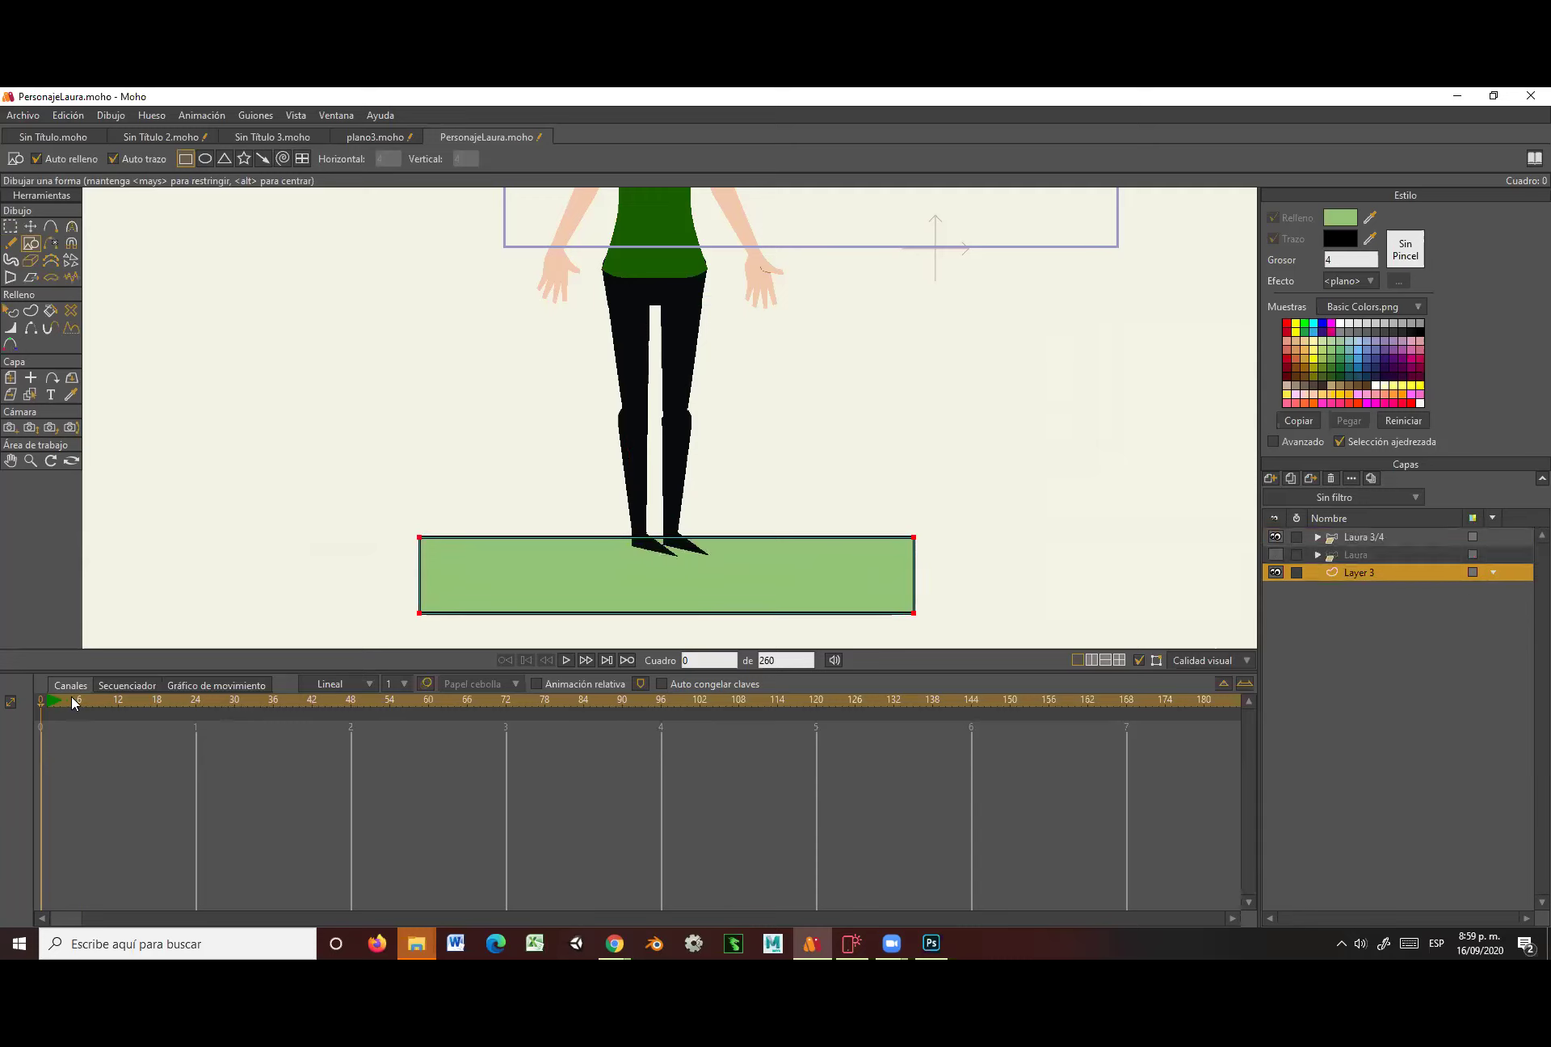
# Lower the horizontal hip bone of Laura 3/4 at frame 1 to bring the feet to the ground, and raise it slightly at frame 7.
pyautogui.click(1391, 547)
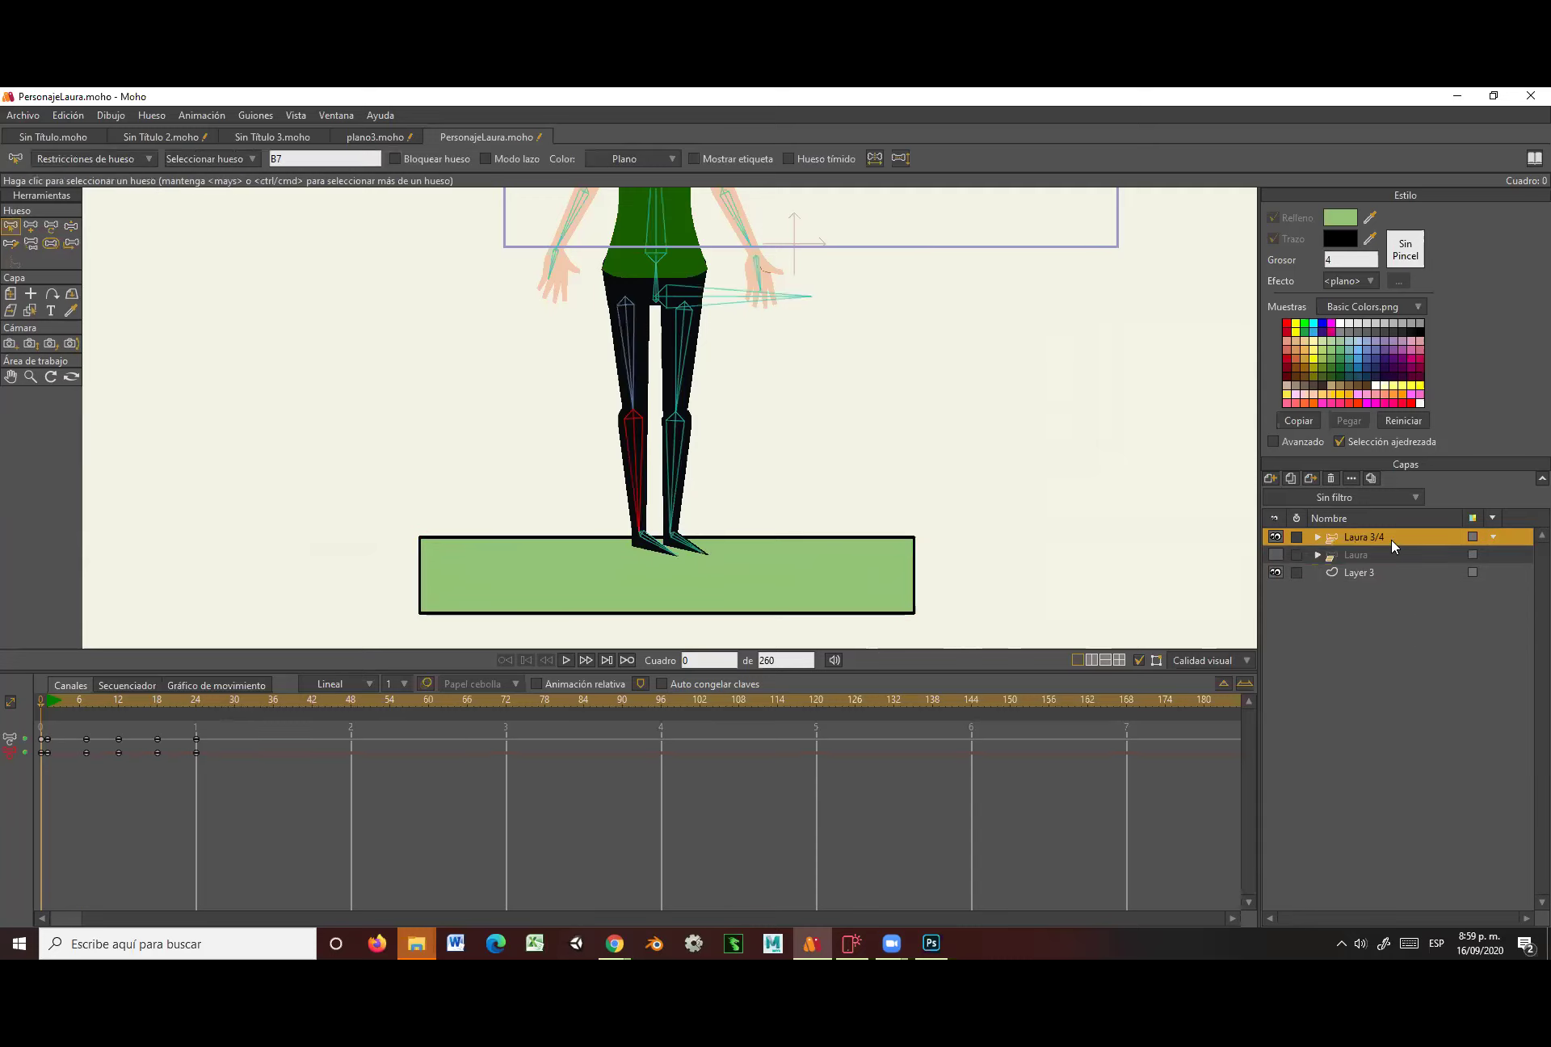
pyautogui.click(47, 704)
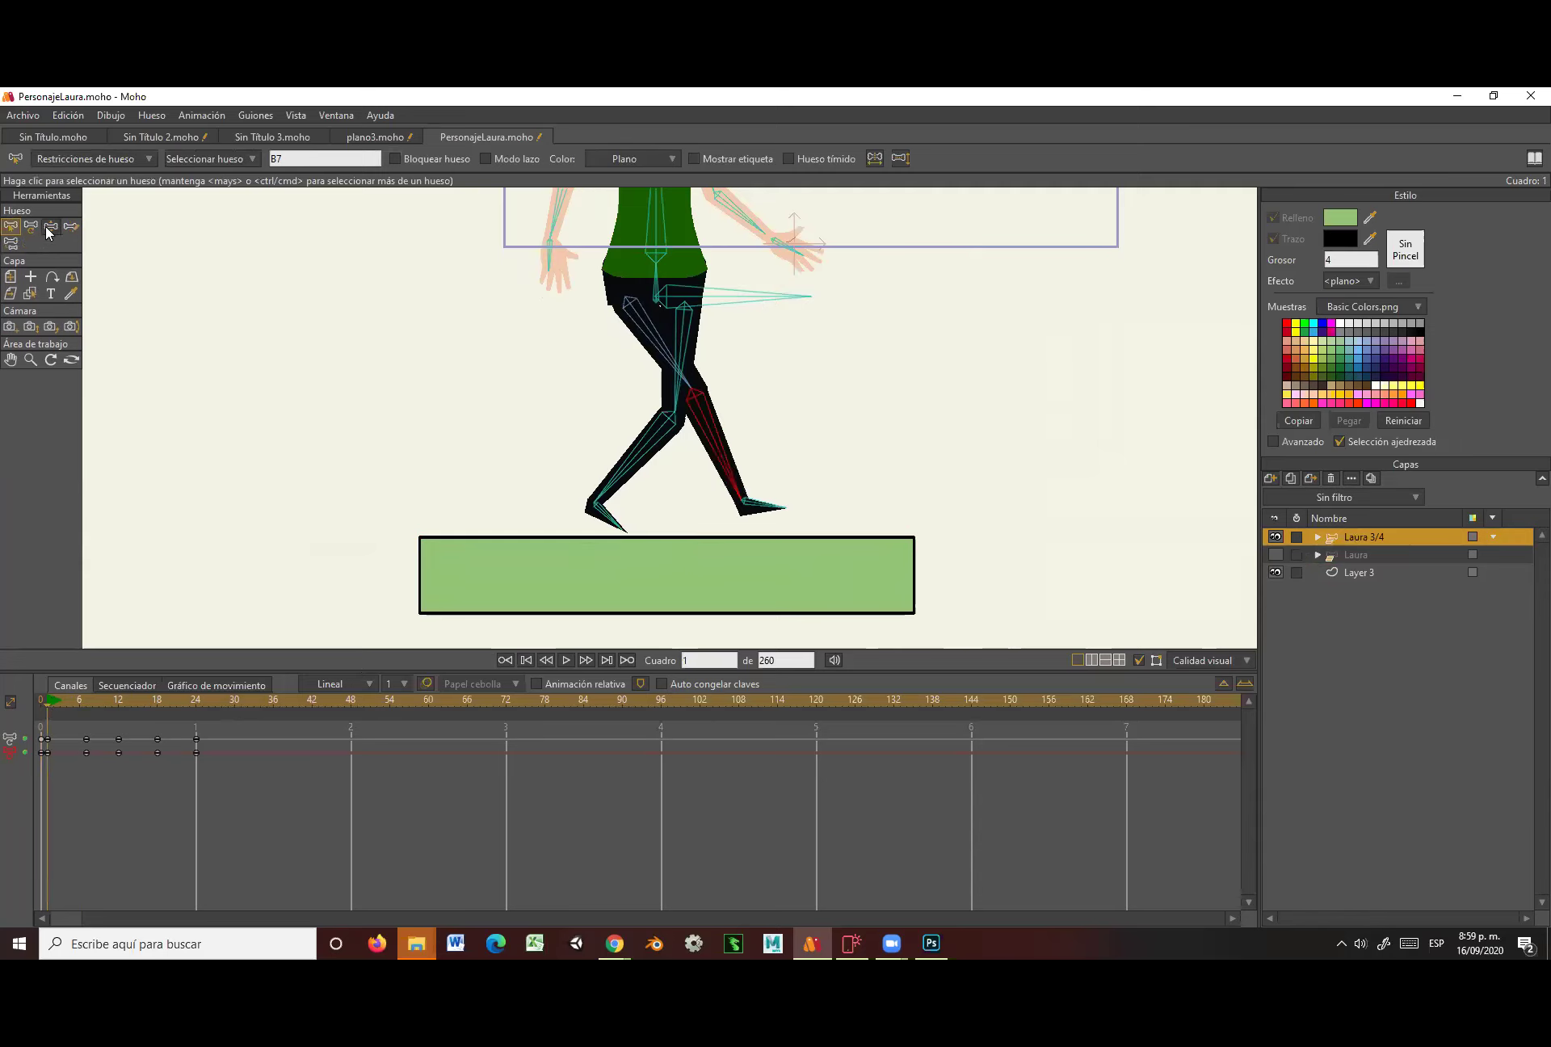
pyautogui.click(45, 225)
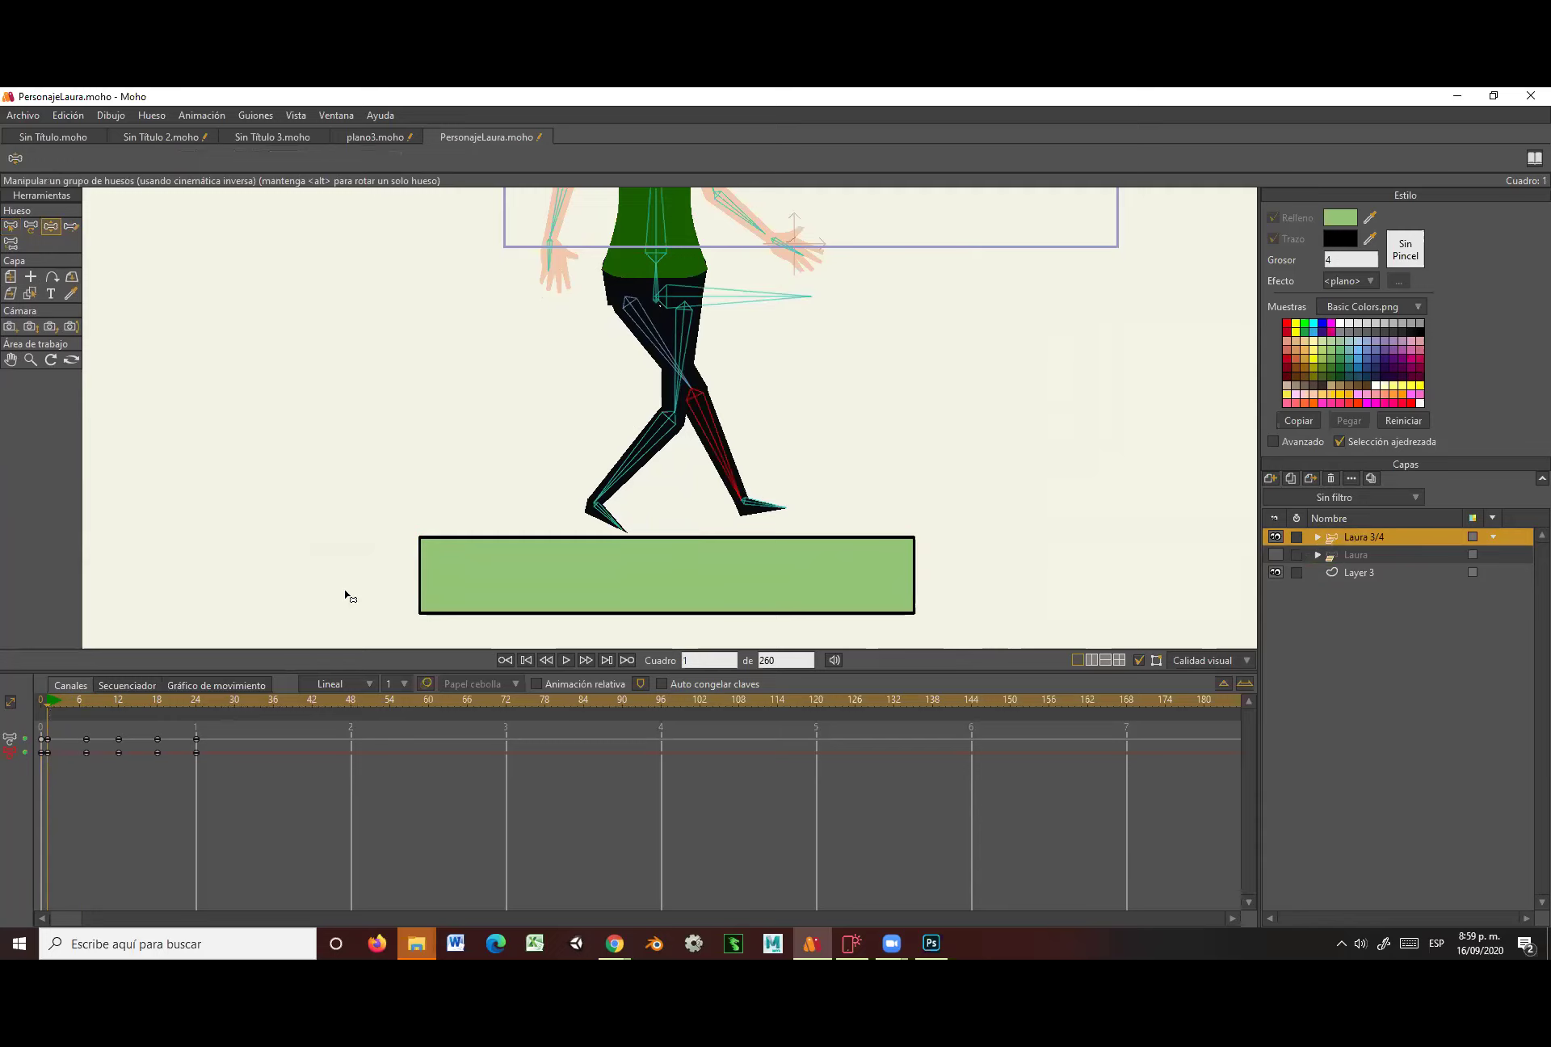
pyautogui.moveTo(708, 297); pyautogui.dragTo(714, 331)
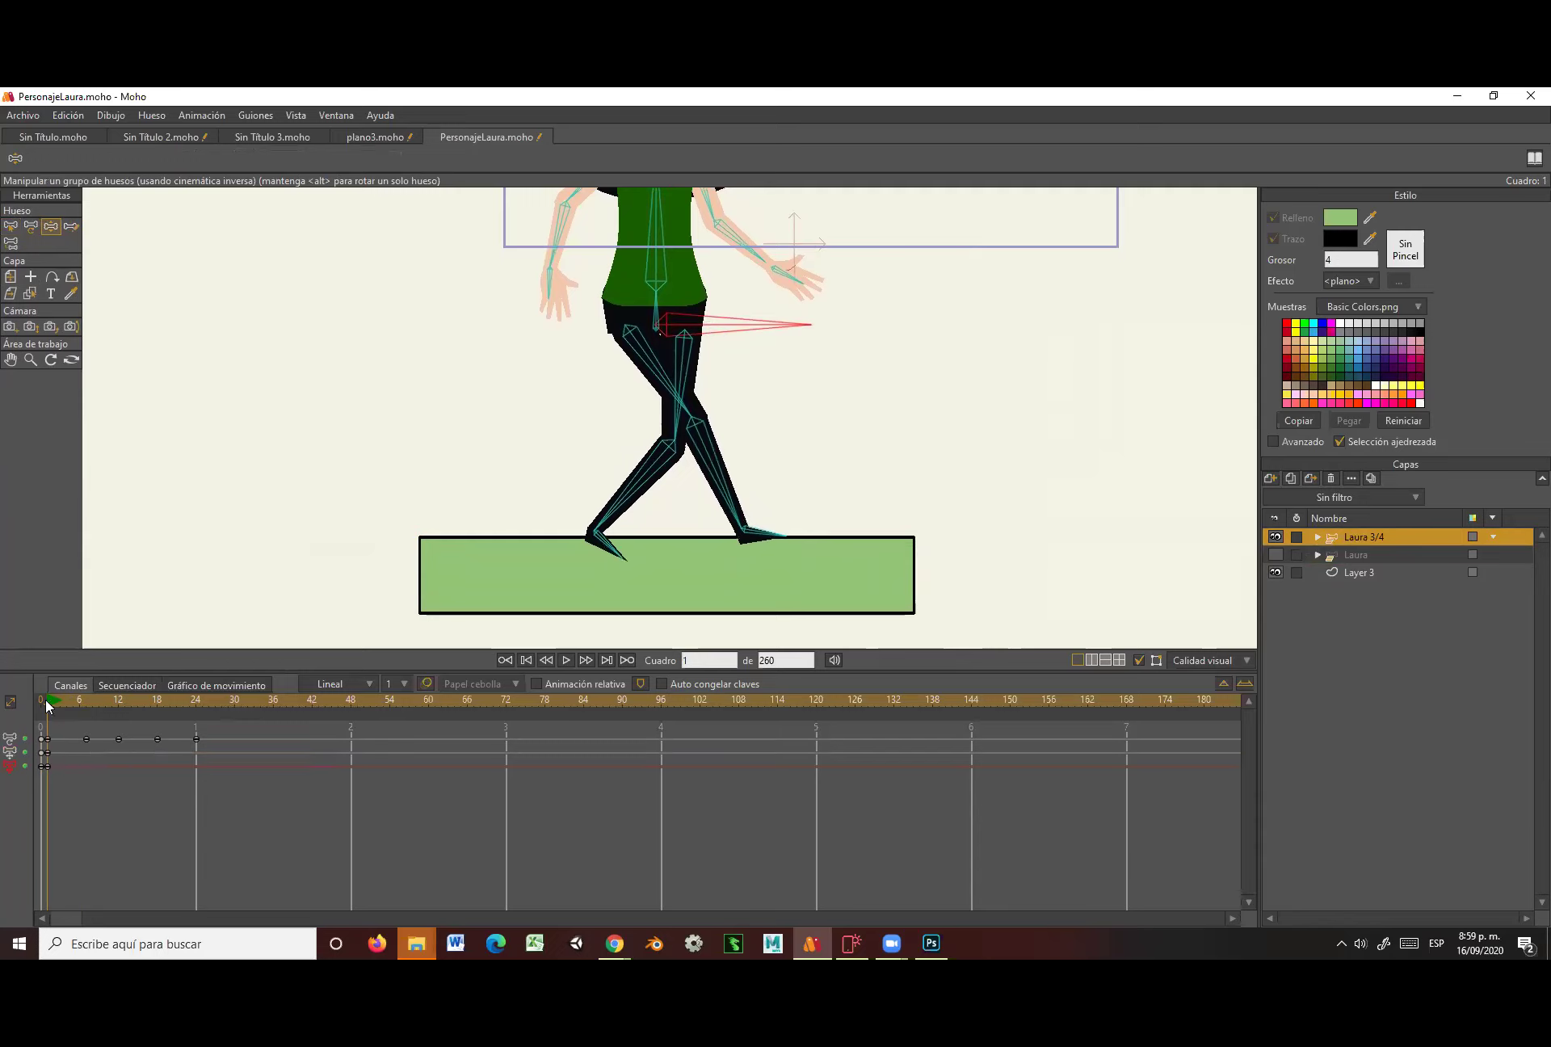
pyautogui.moveTo(46, 699); pyautogui.dragTo(86, 696)
pyautogui.moveTo(677, 330); pyautogui.dragTo(683, 308)
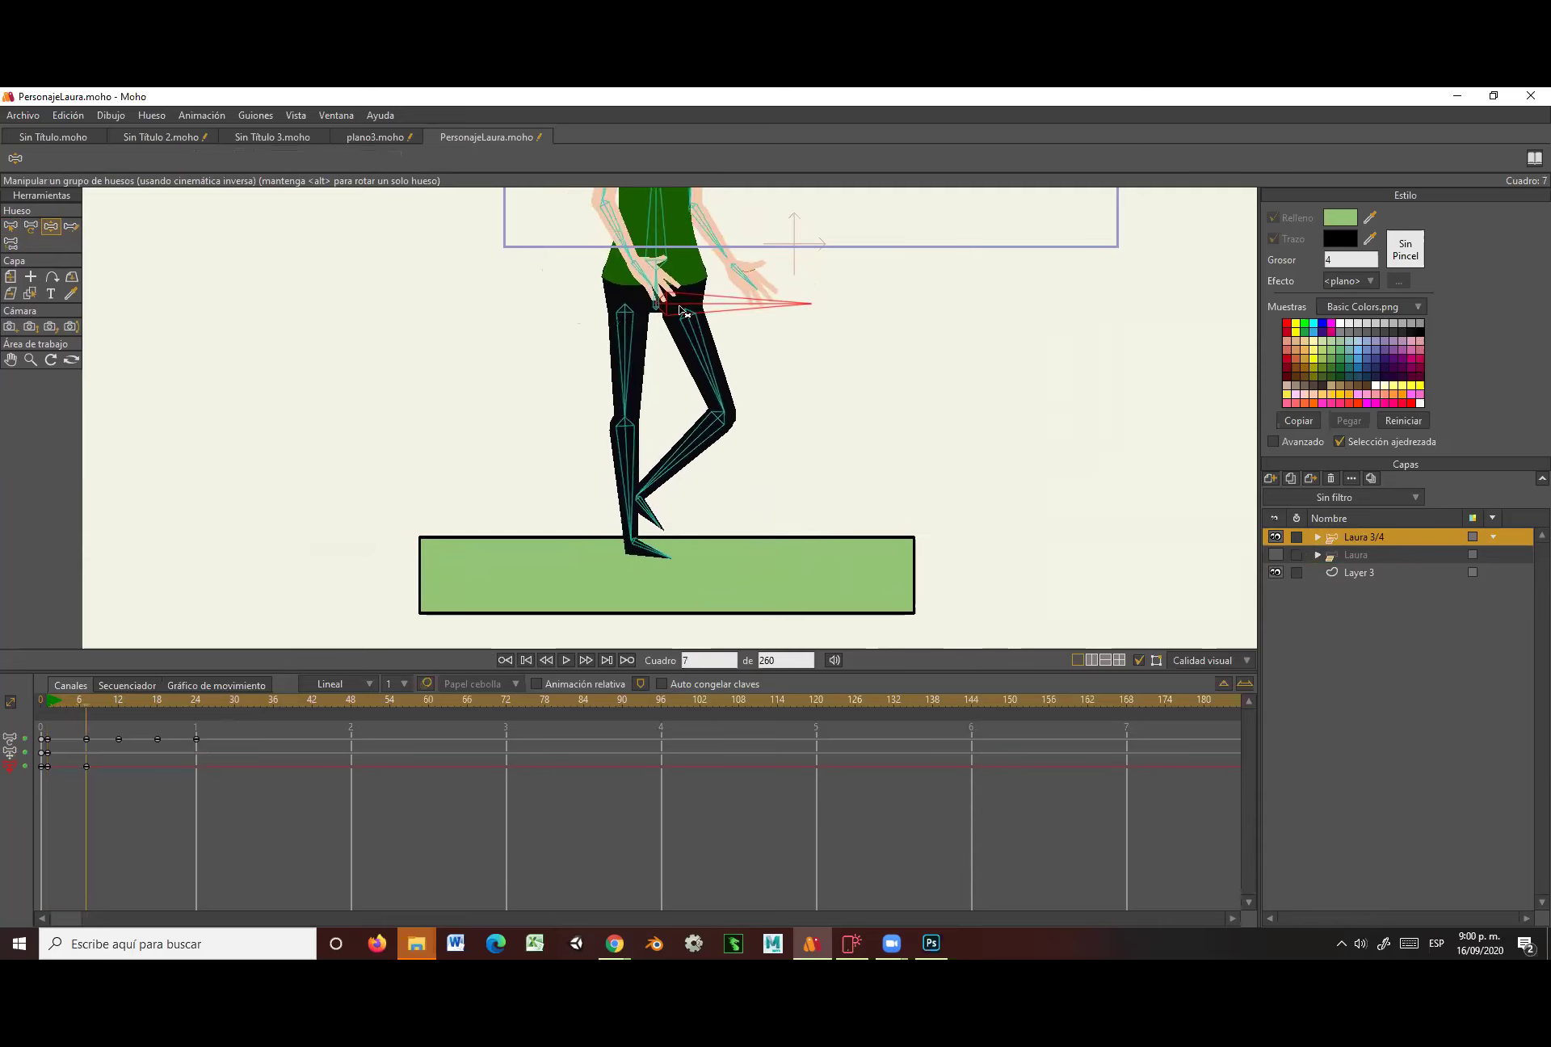
# Copy the hip bone keyframes of frames 1 and 7 to frames 12 and 24, removing the surplus keyframes at frame 30.
pyautogui.moveTo(86, 701)
pyautogui.mouseDown()
pyautogui.moveTo(34, 711)
pyautogui.moveTo(95, 710)
pyautogui.moveTo(46, 724)
pyautogui.moveTo(47, 774)
pyautogui.mouseUp()
pyautogui.click(88, 766)
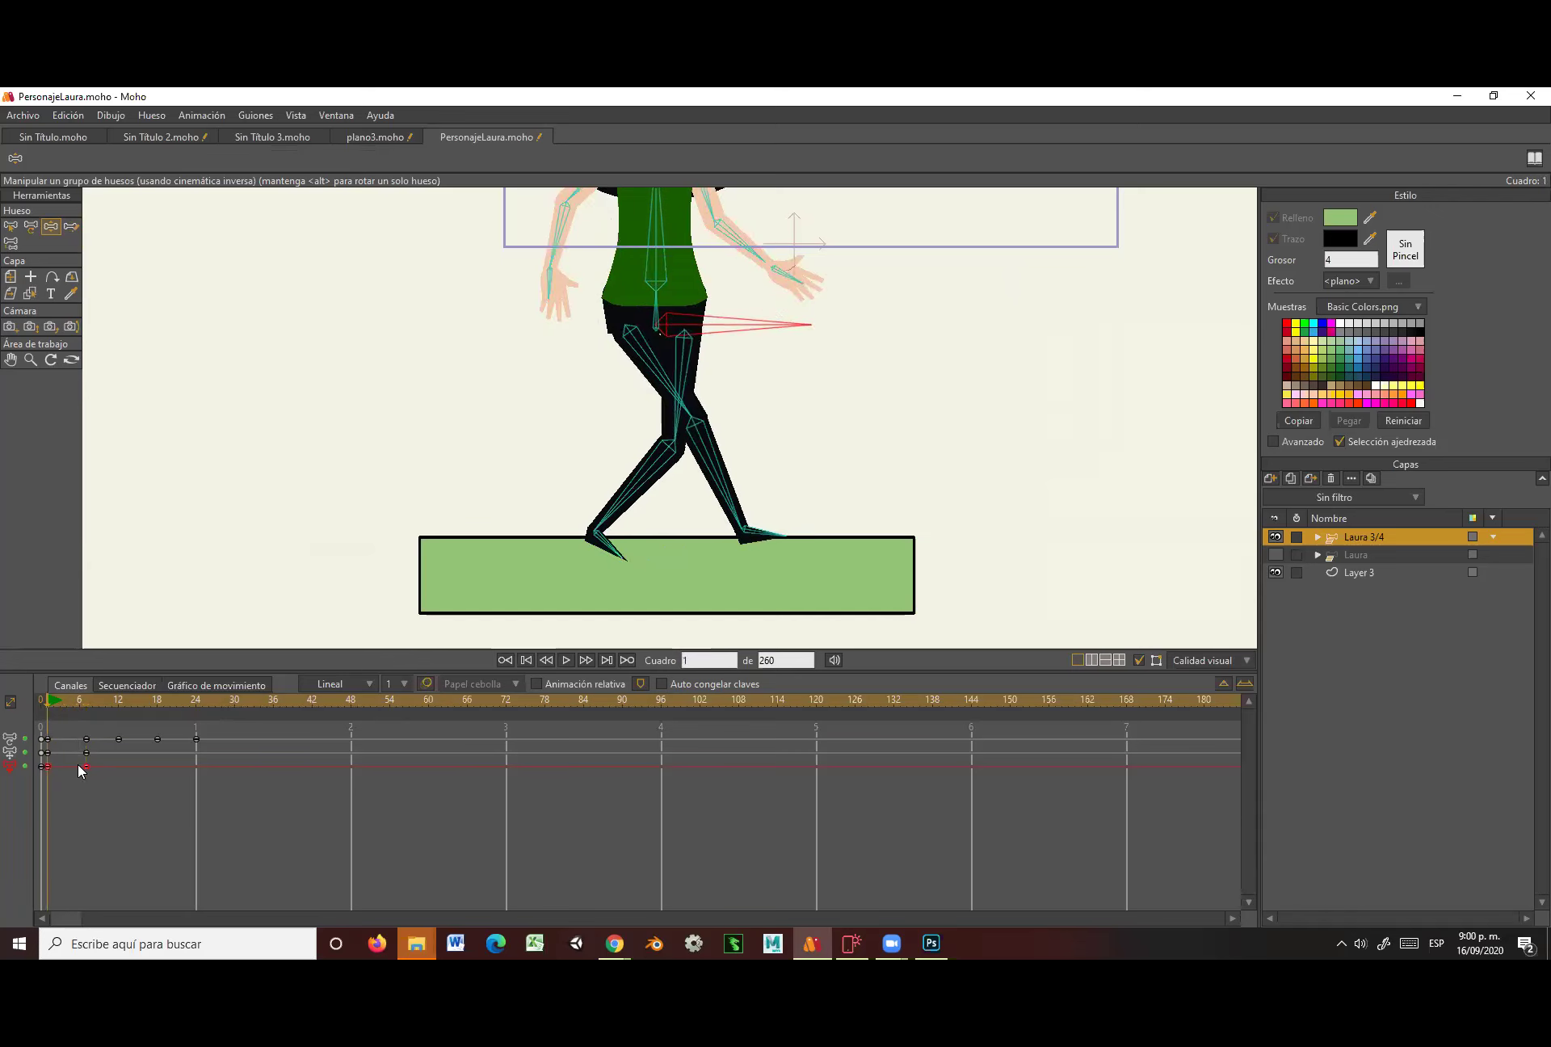
pyautogui.moveTo(126, 699); pyautogui.dragTo(119, 700)
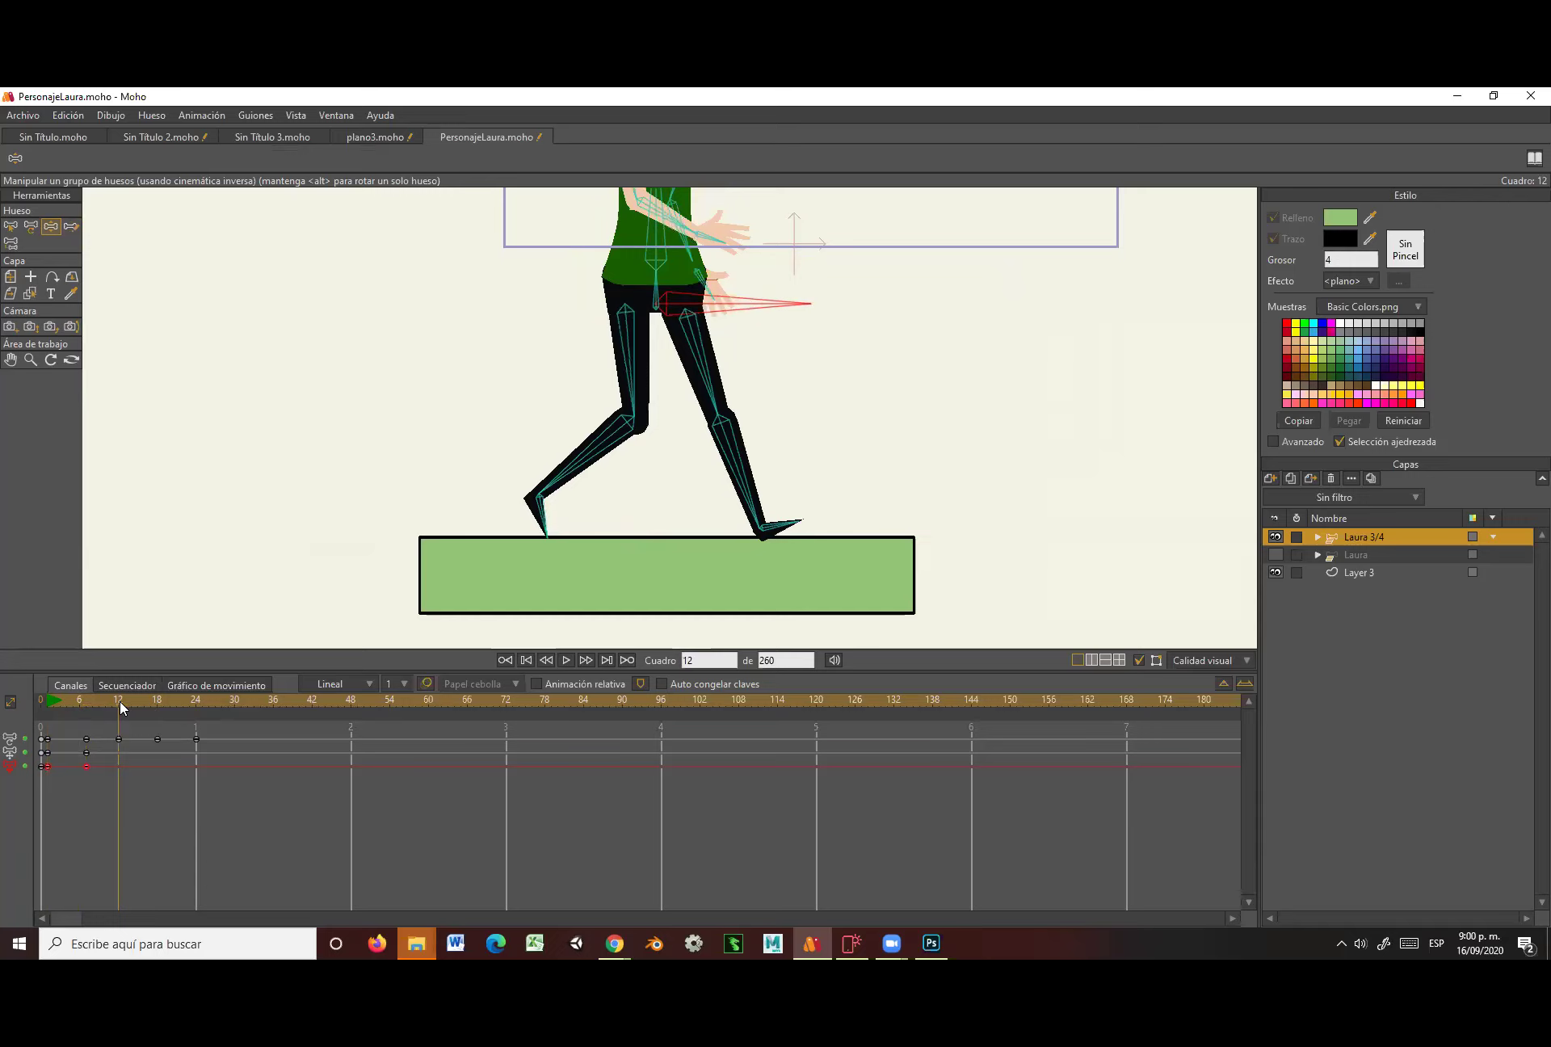
pyautogui.hotkey('ctrl', 'v')
pyautogui.moveTo(115, 704); pyautogui.dragTo(195, 709)
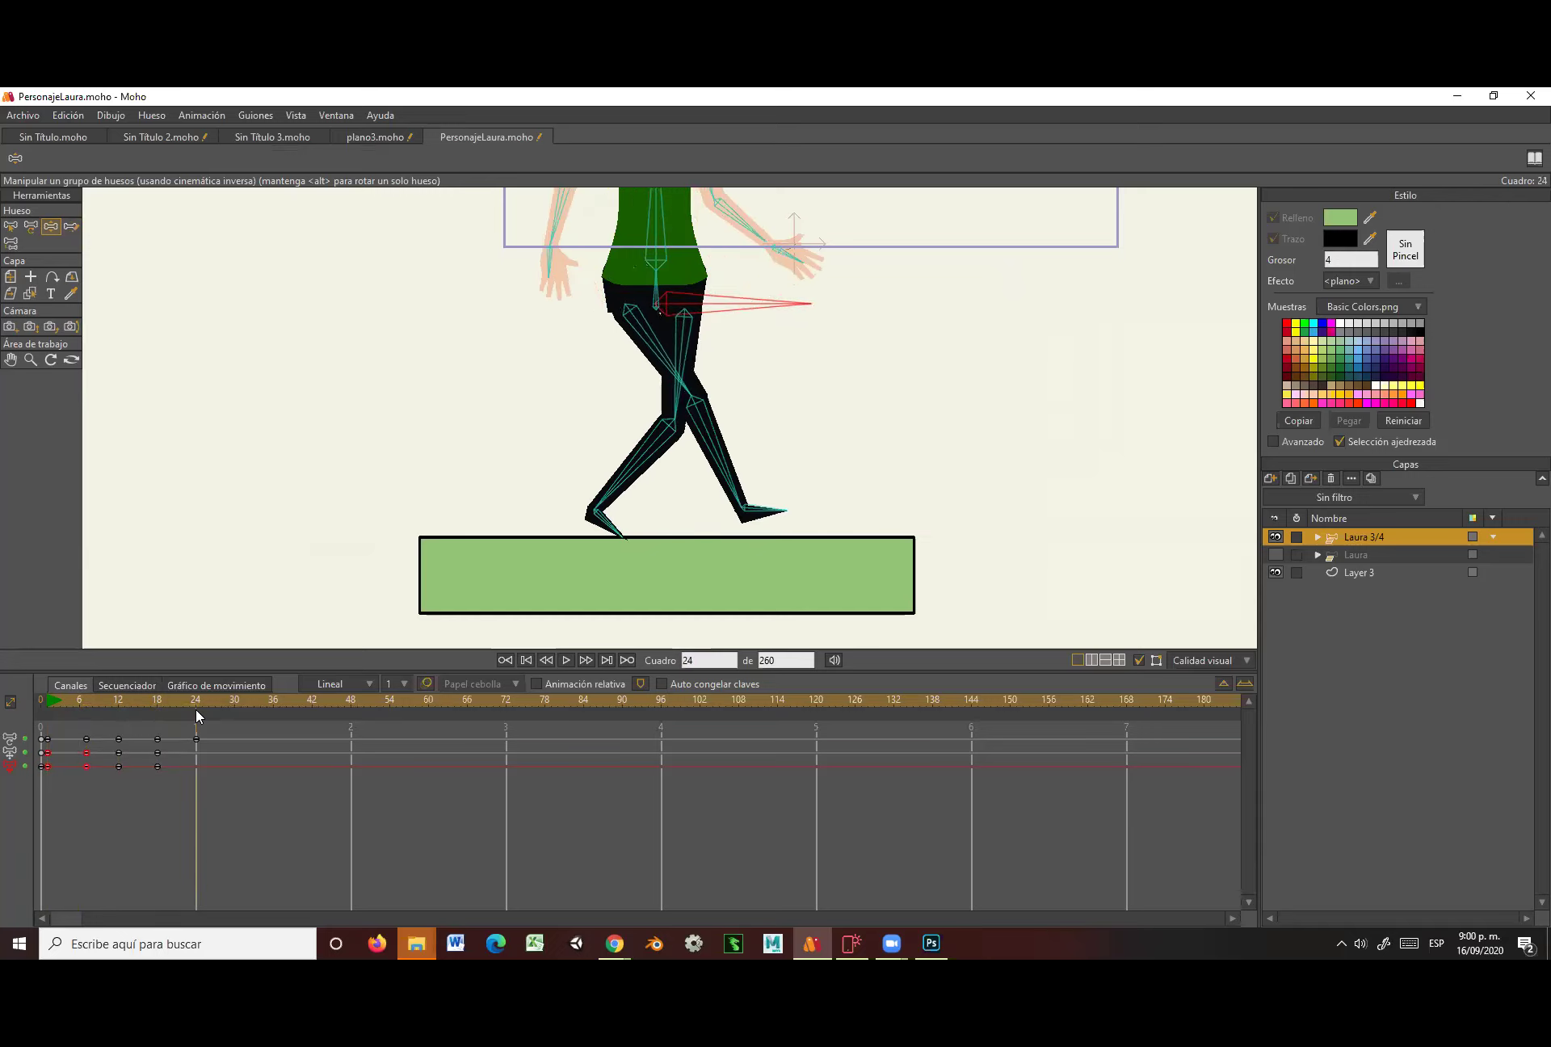
pyautogui.hotkey('ctrl', 'v')
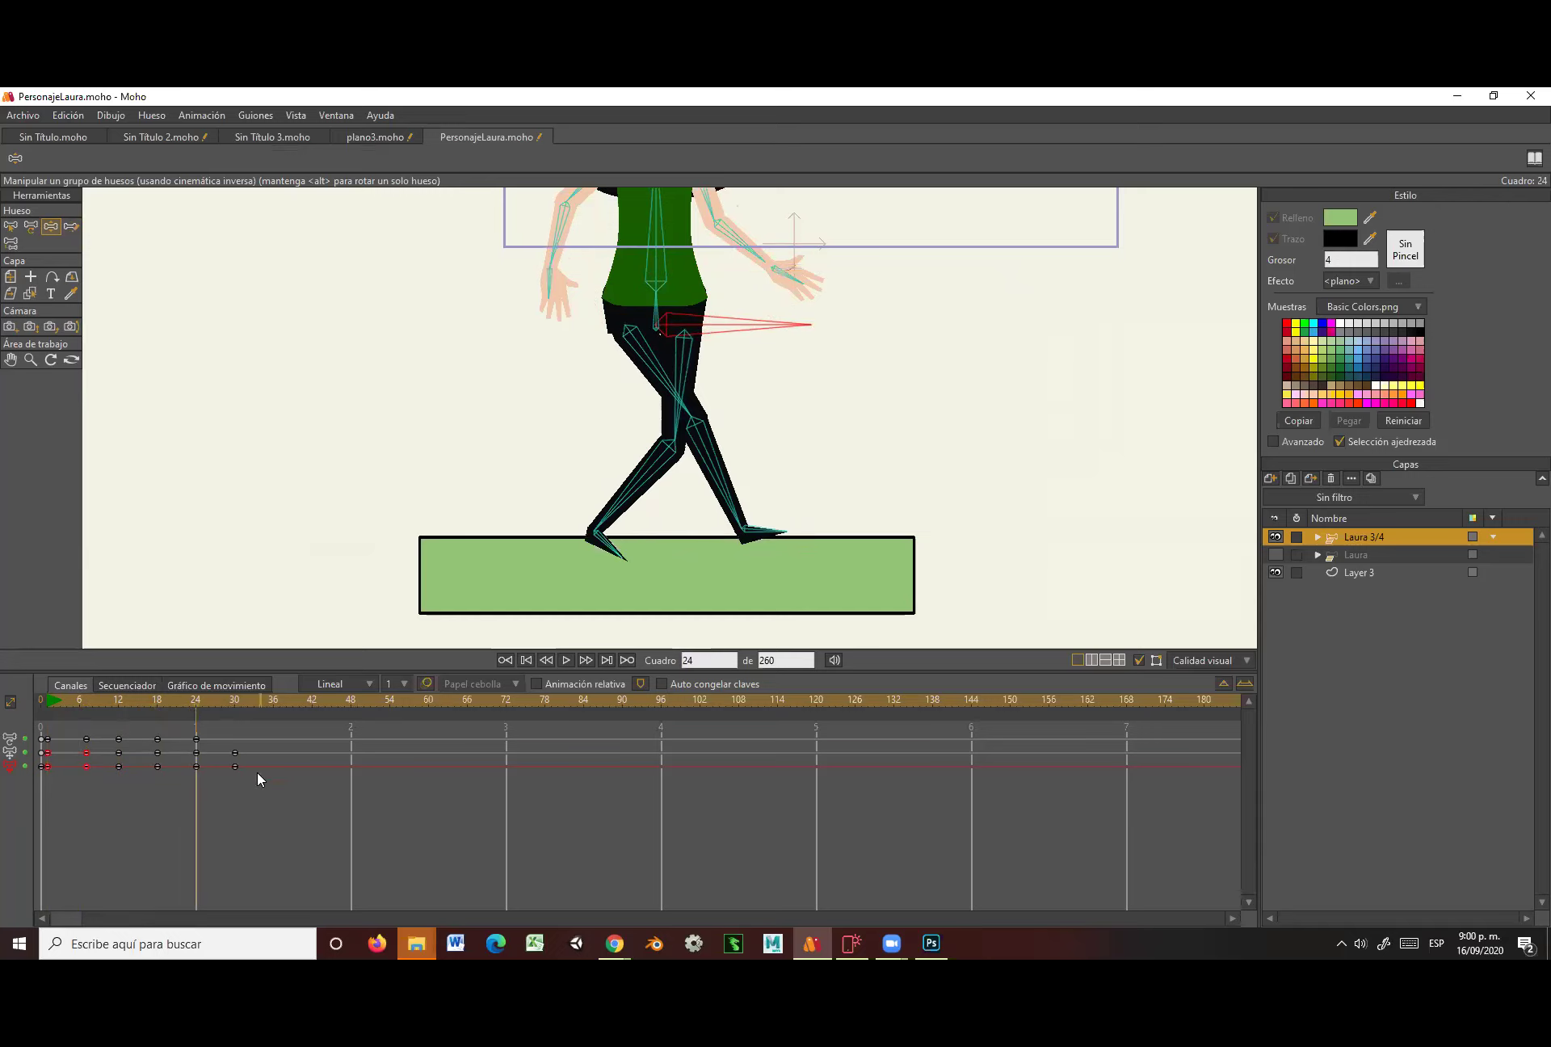
pyautogui.moveTo(249, 744); pyautogui.dragTo(231, 774)
# Set the interpolation of all frame 24 keyframes to Ciclo, looping back to absolute frame 1.
pyautogui.moveTo(194, 694); pyautogui.dragTo(48, 715)
pyautogui.moveTo(212, 723); pyautogui.dragTo(184, 797)
pyautogui.rightClick(196, 766)
pyautogui.click(242, 806)
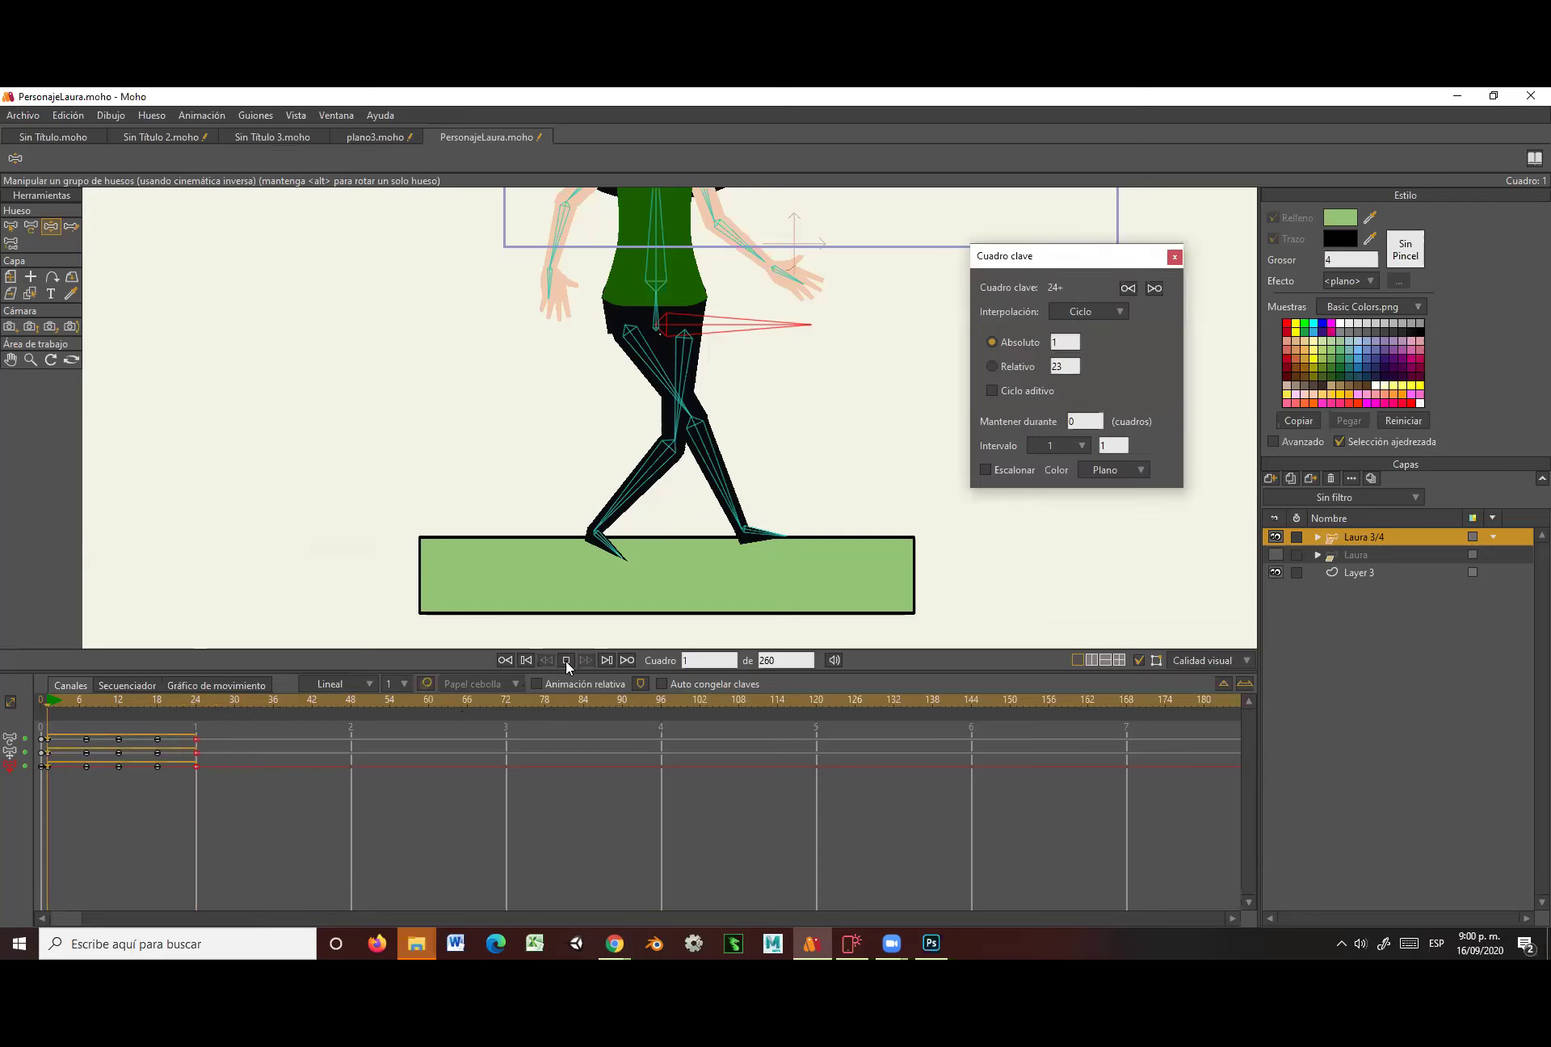
# Play back the looping walk cycle, close the keyframe settings and return to frame 1.
pyautogui.click(566, 661)
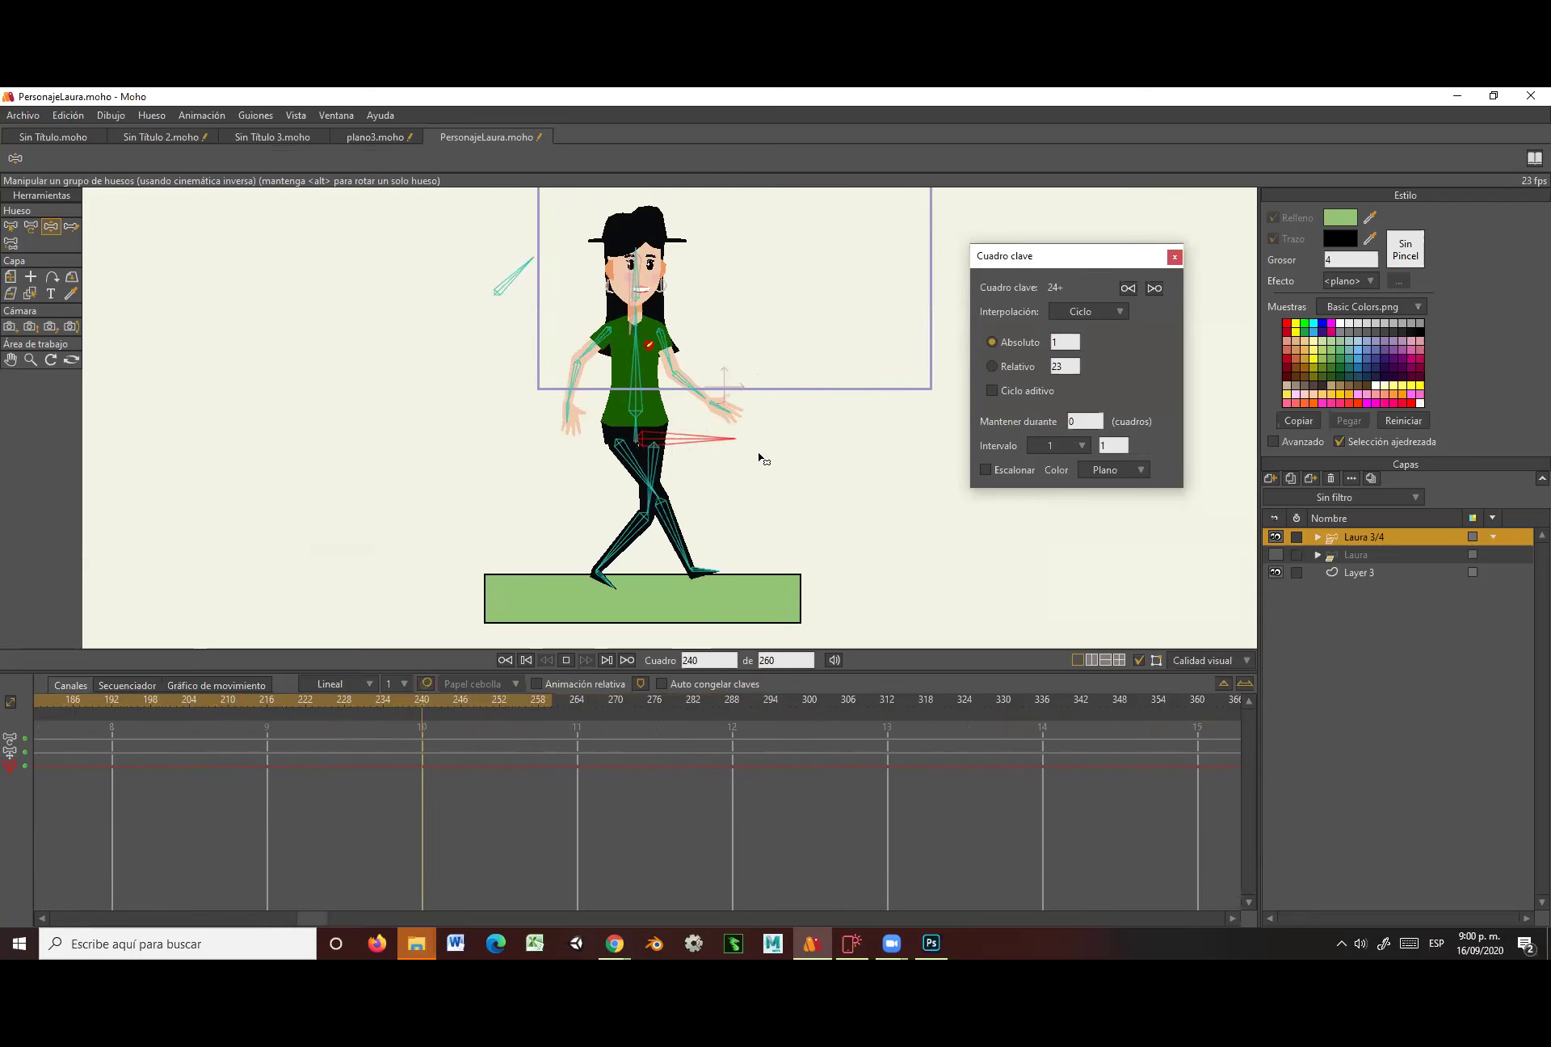
pyautogui.click(1175, 256)
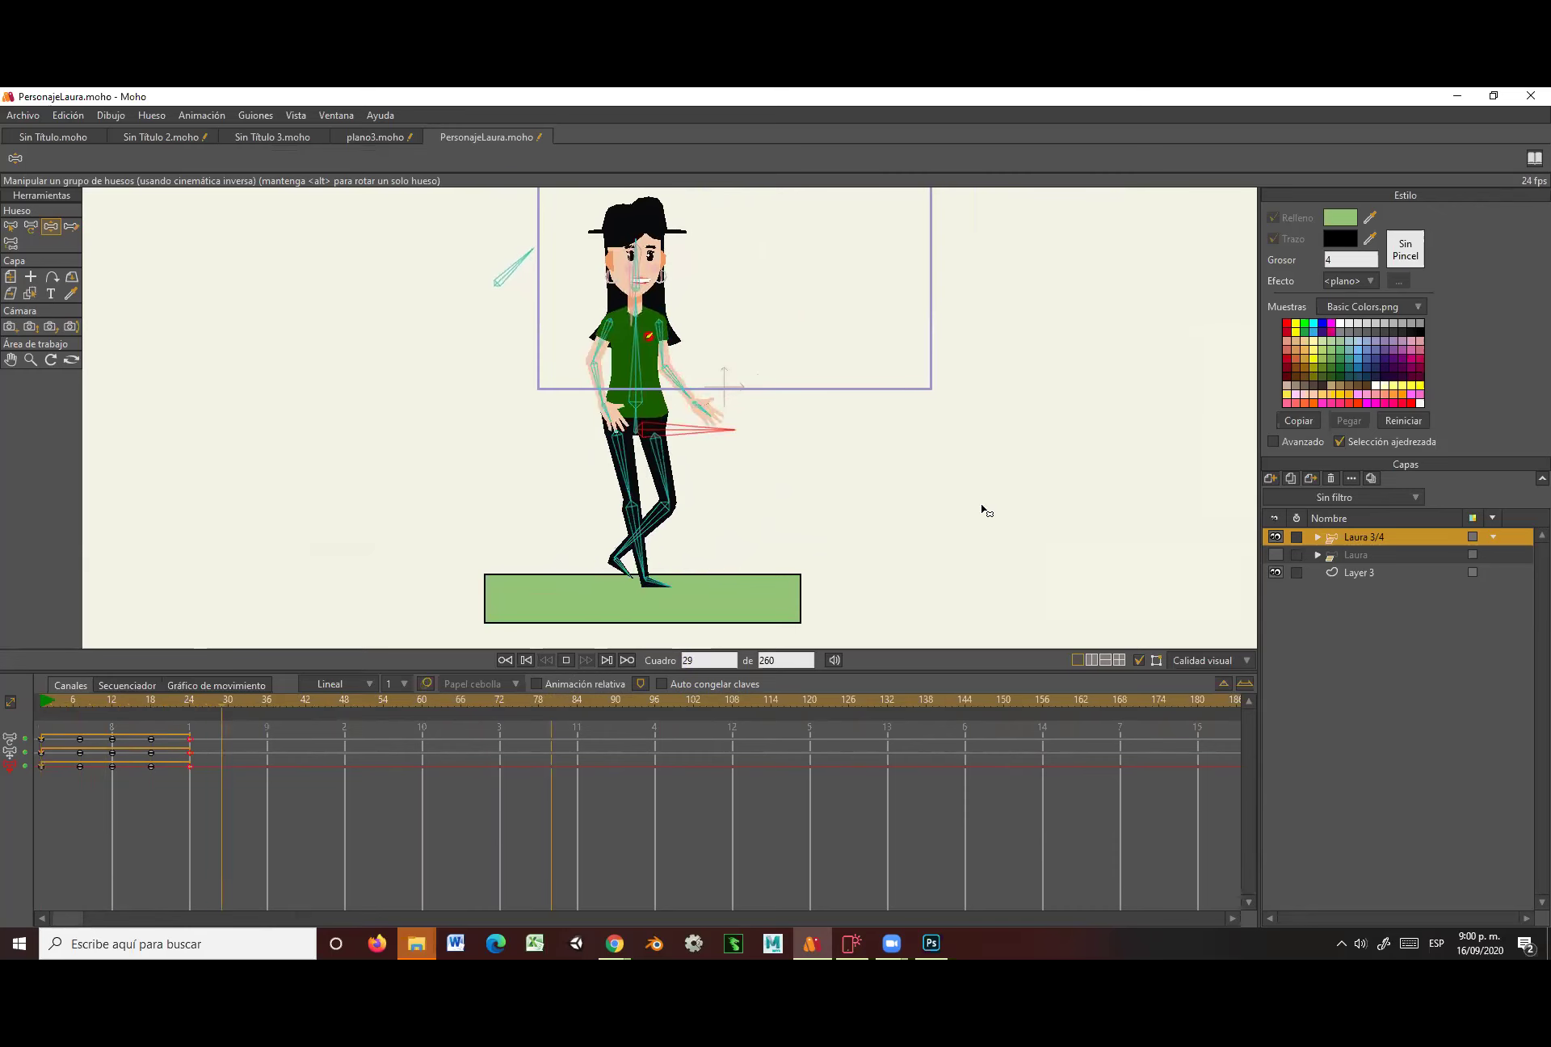
pyautogui.click(566, 660)
pyautogui.click(157, 729)
pyautogui.moveTo(157, 699); pyautogui.dragTo(42, 711)
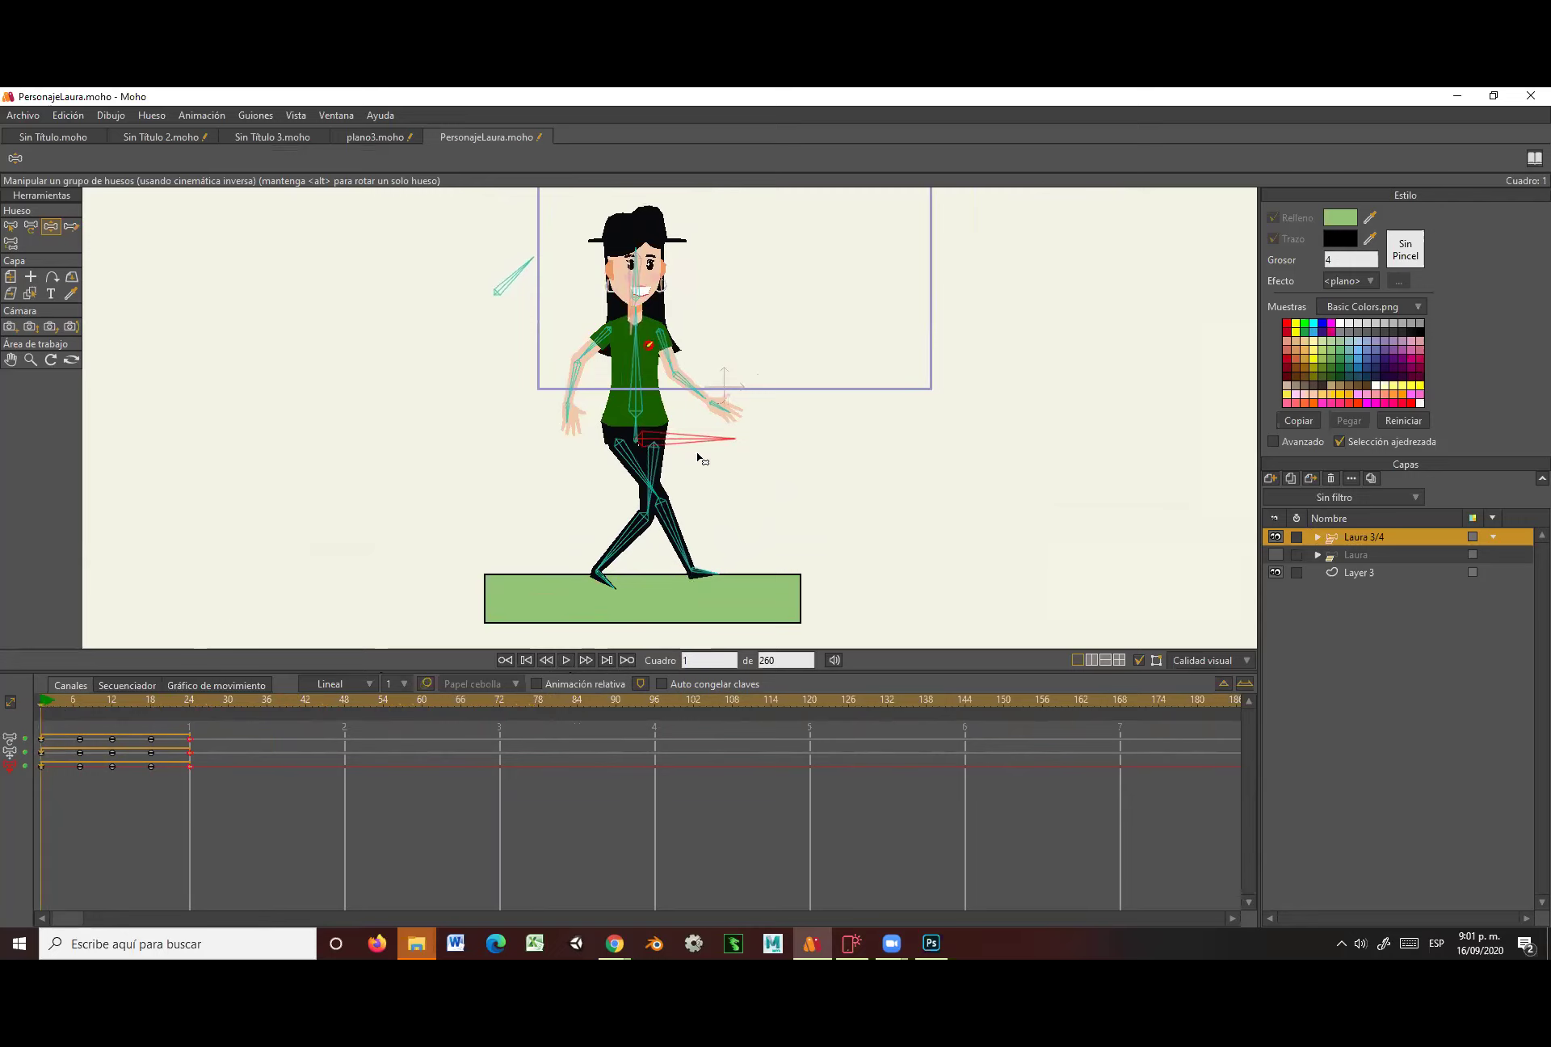
# Try to move Laura 3/4 forward across the scene at frame 120 using the horizontal hip bone.
pyautogui.scroll(-2, 701, 458)
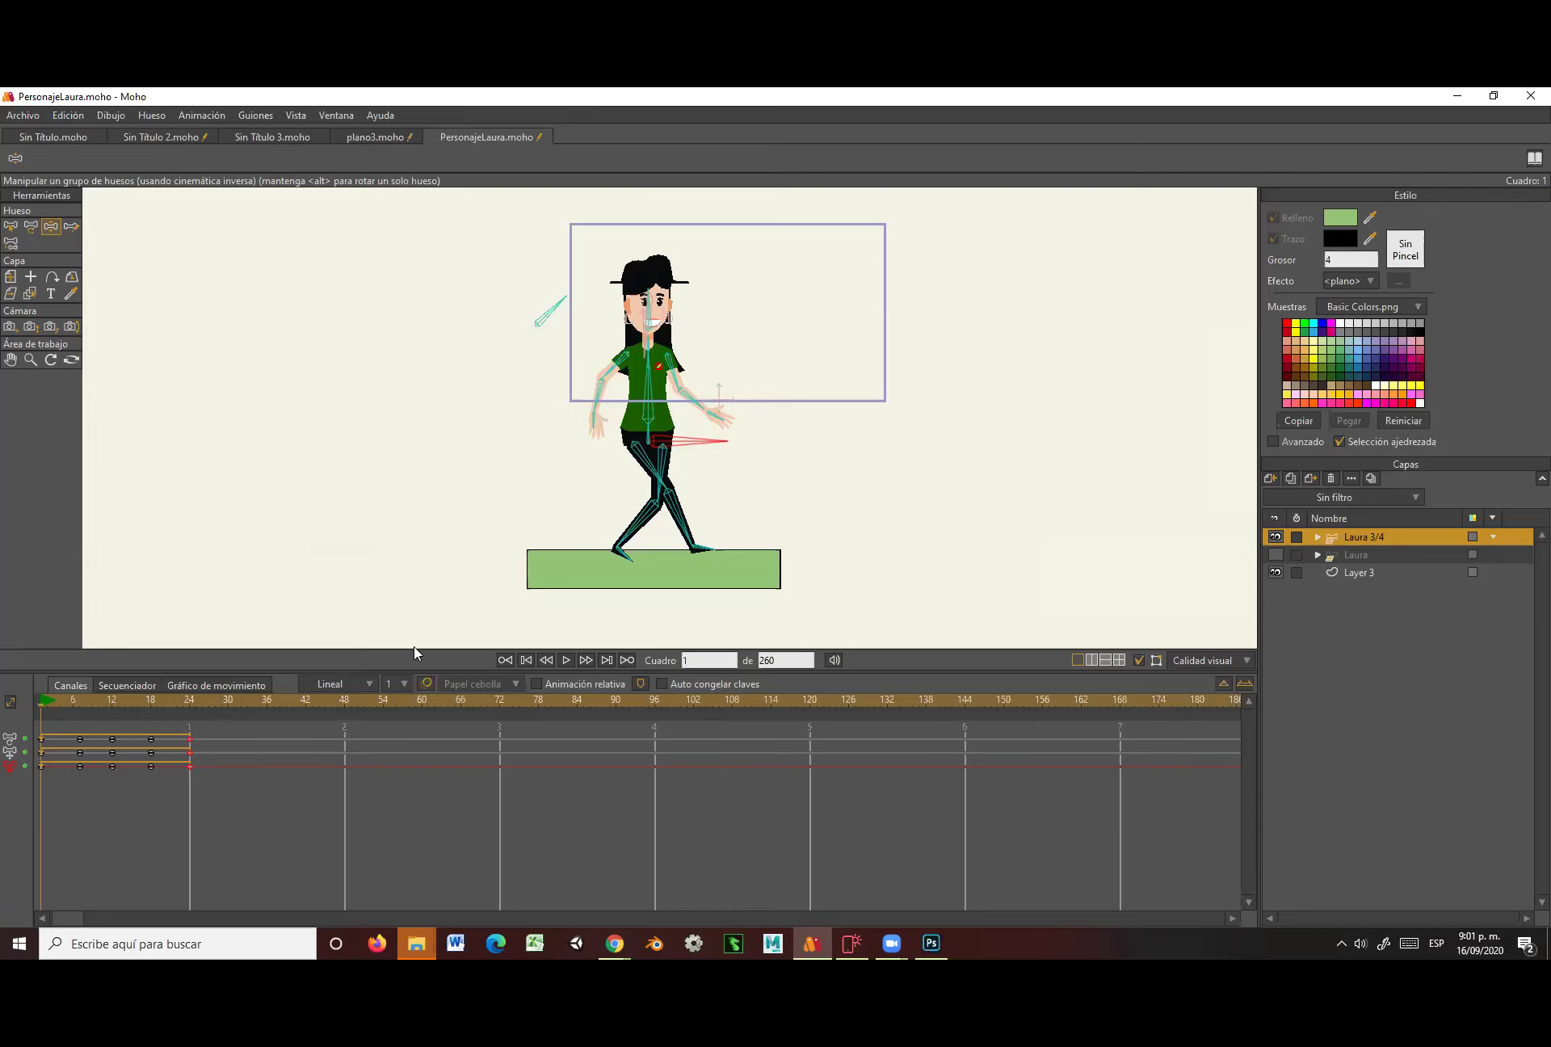
pyautogui.moveTo(38, 714); pyautogui.dragTo(809, 719)
pyautogui.scroll(-3, 800, 452)
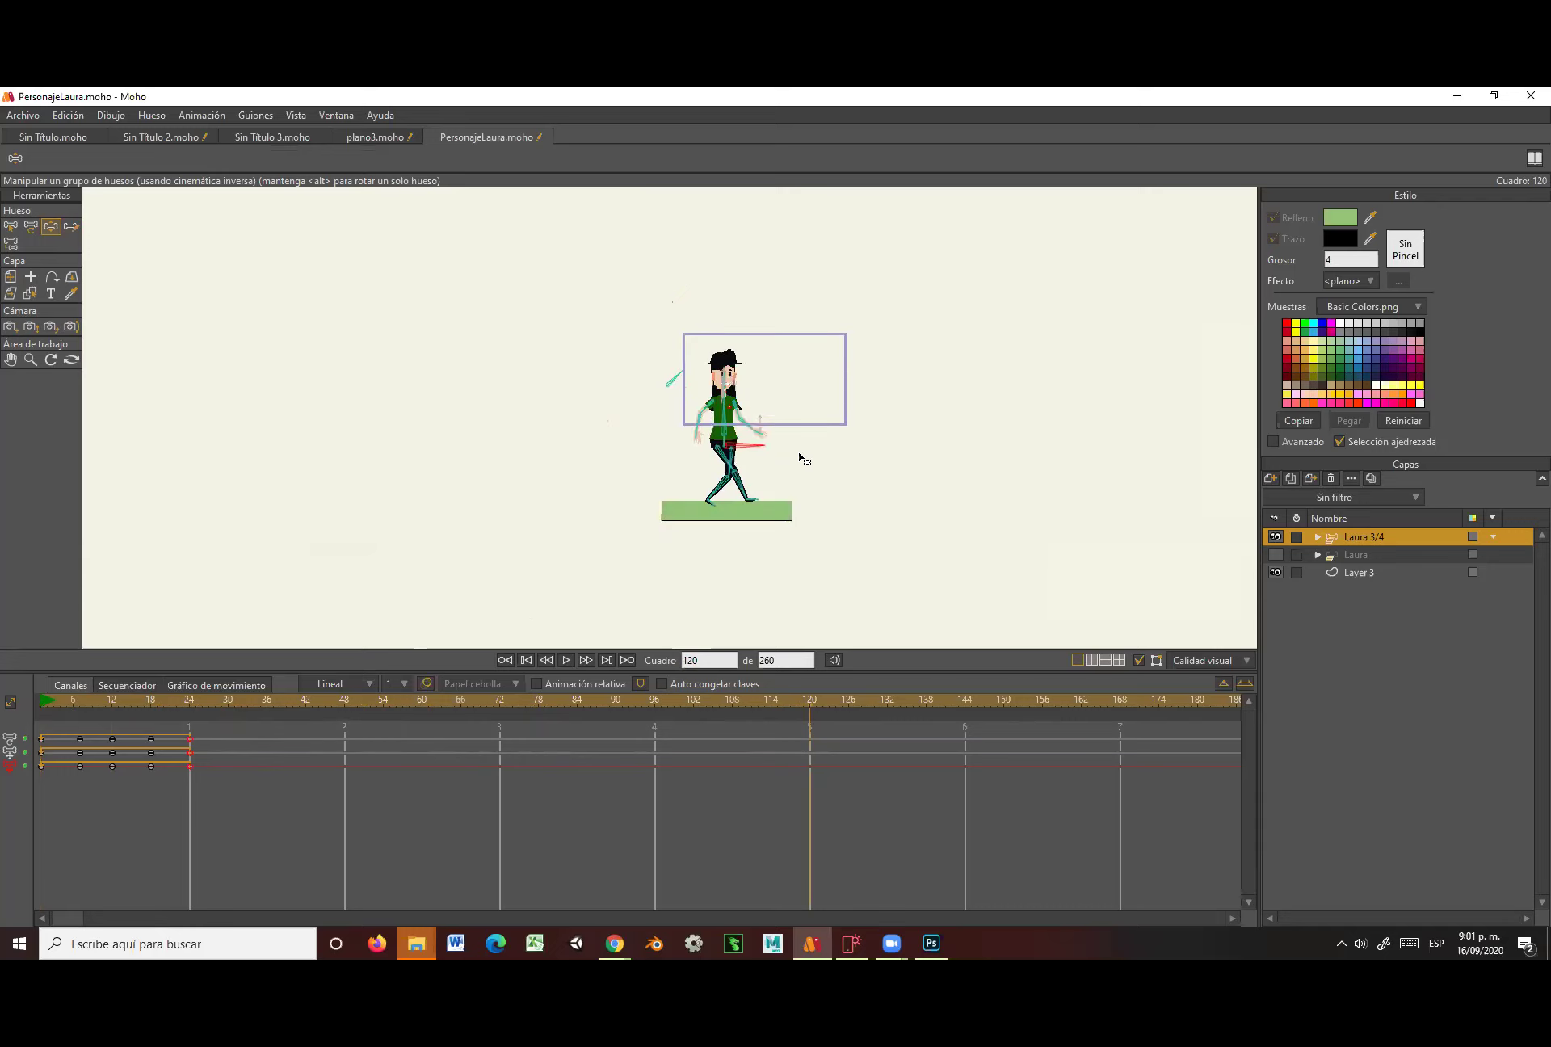
pyautogui.moveTo(743, 449); pyautogui.dragTo(1132, 453)
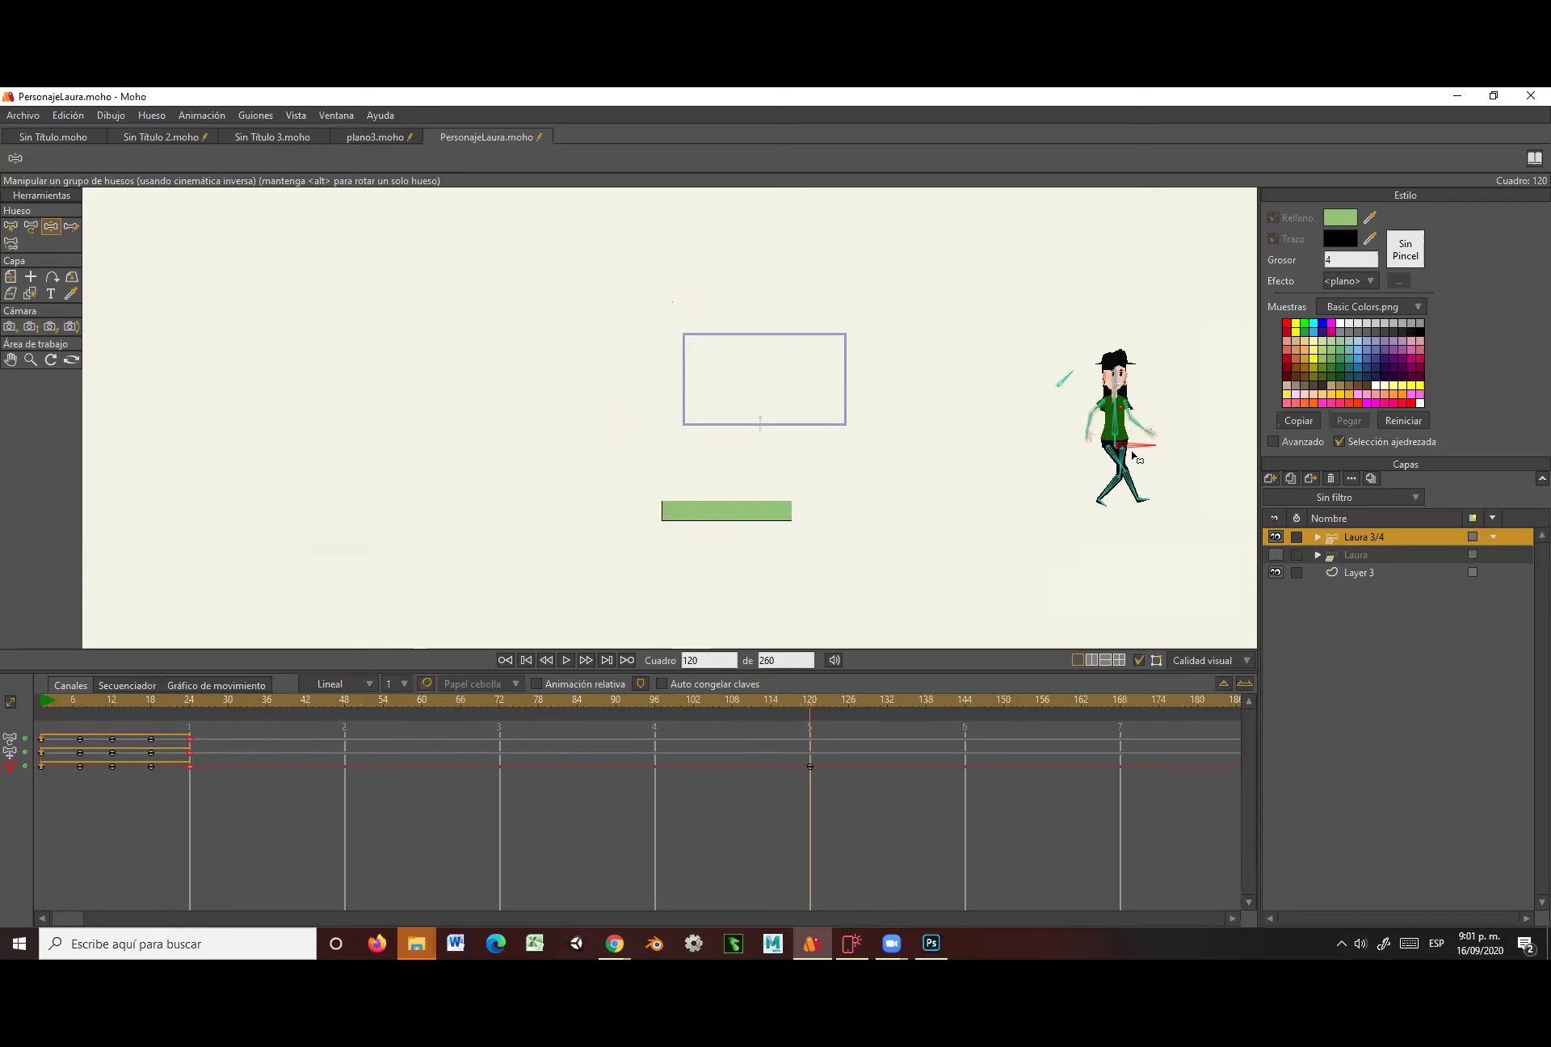
pyautogui.moveTo(805, 702)
pyautogui.mouseDown()
pyautogui.moveTo(71, 722)
pyautogui.moveTo(836, 720)
pyautogui.moveTo(538, 716)
pyautogui.moveTo(834, 705)
pyautogui.moveTo(811, 710)
pyautogui.mouseUp()
pyautogui.moveTo(811, 714); pyautogui.dragTo(816, 715)
# Undo the frame 120 hip bone move along with the earlier Ciclo and hip bone keyframe changes.
pyautogui.hotkey('ctrl', 'z')
pyautogui.hotkey('ctrl', 'z')
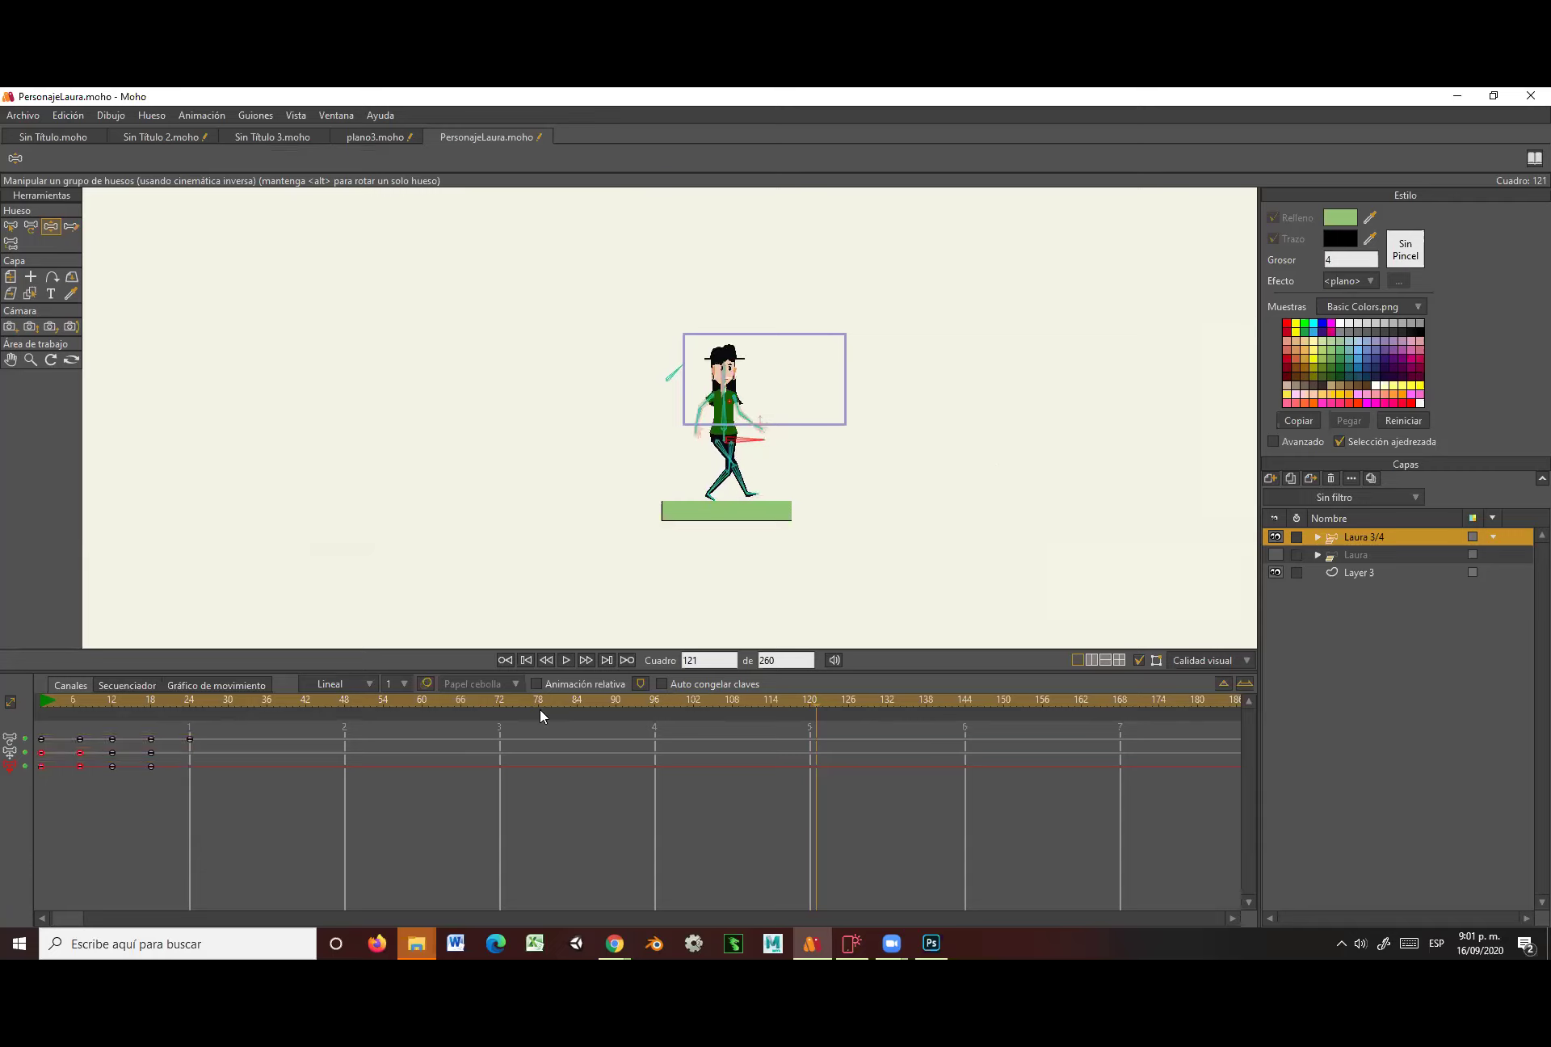
pyautogui.hotkey('ctrl', 'z')
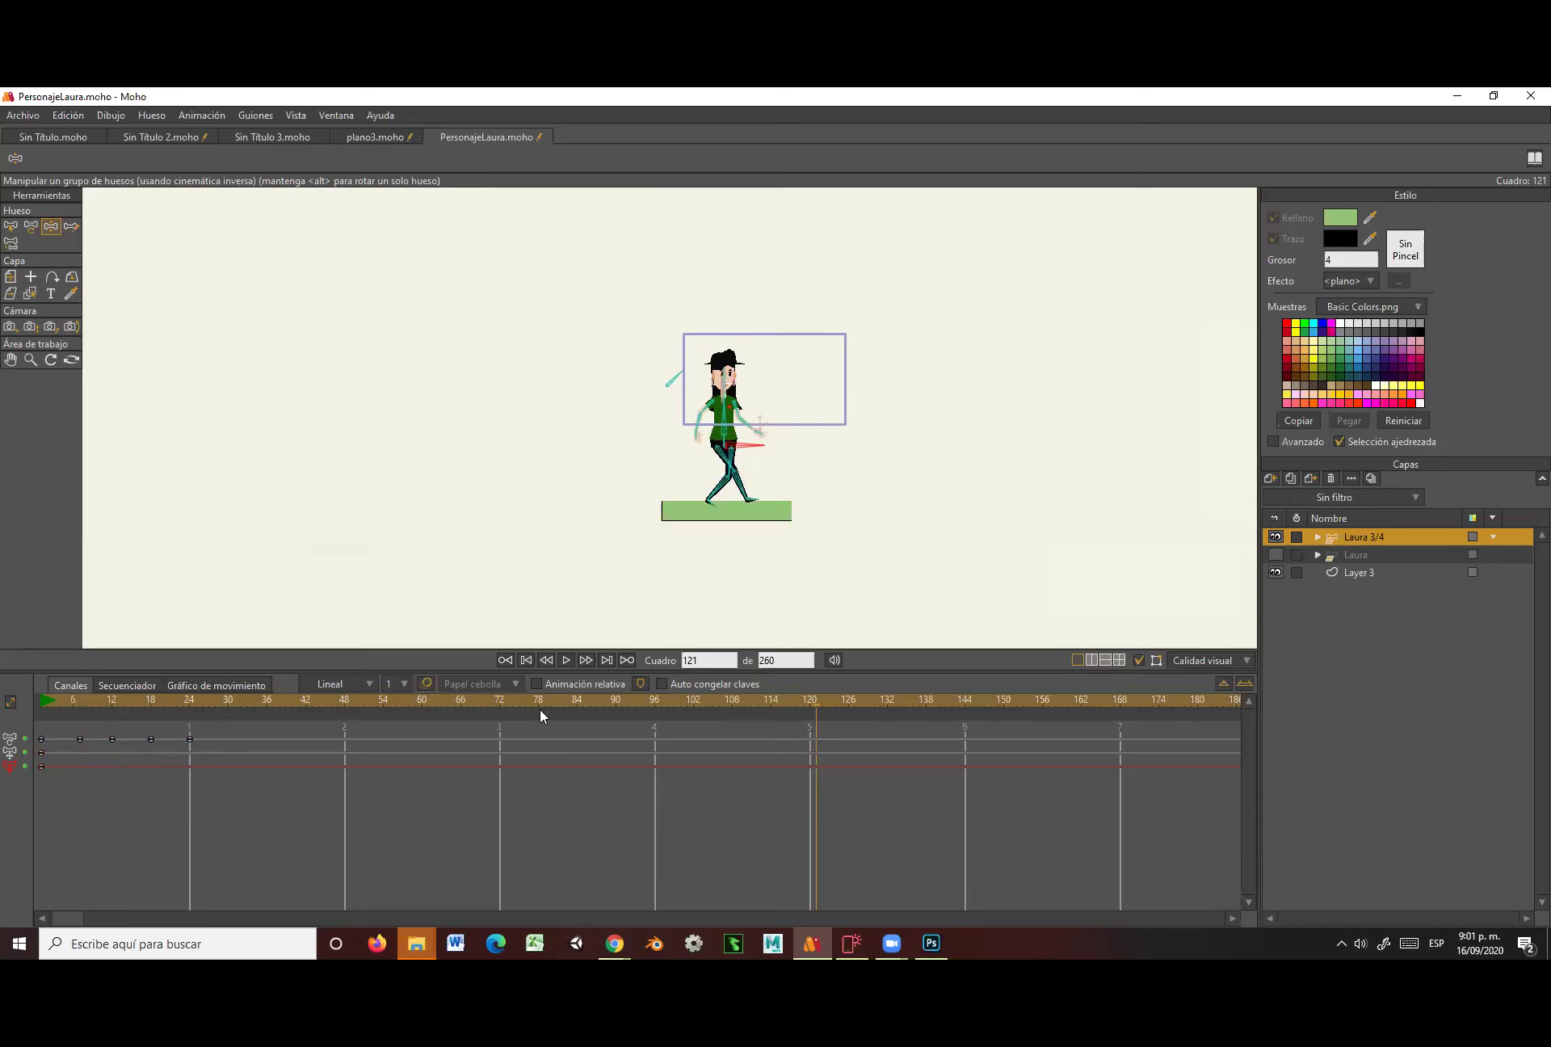
pyautogui.hotkey('ctrl', 'z')
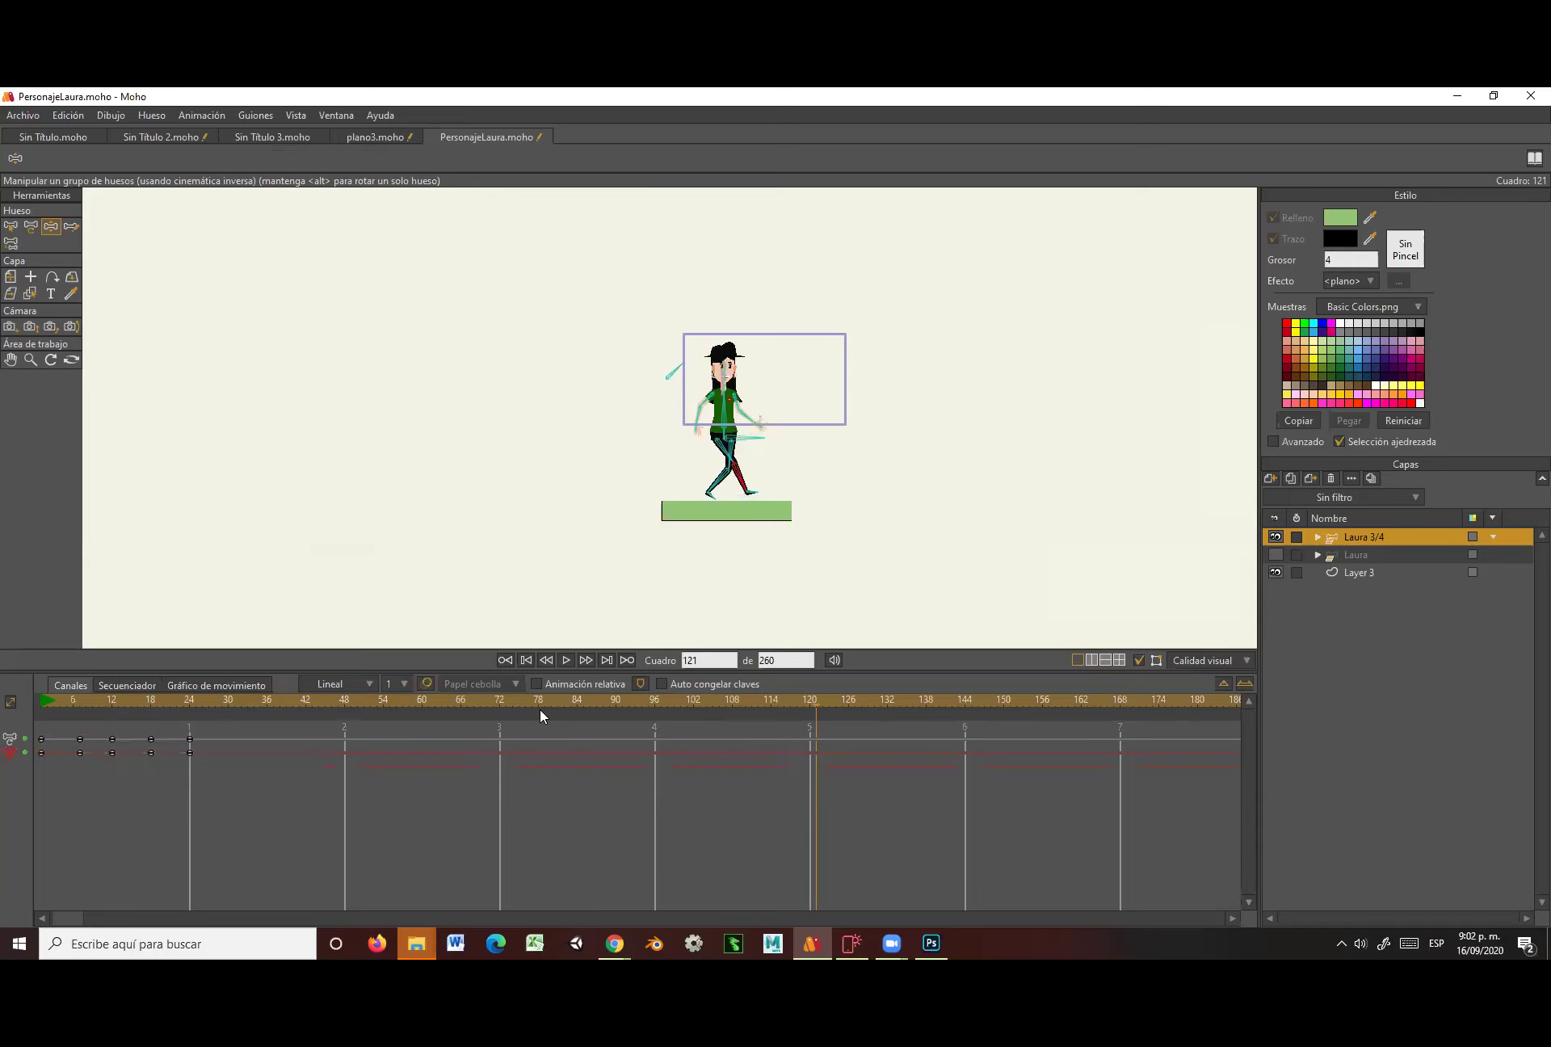
# Try to reposition the hips of Laura 3/4 at frame 1 by the bone at the pelvis, and undo the attempts.
pyautogui.moveTo(57, 709)
pyautogui.mouseDown()
pyautogui.moveTo(42, 710)
pyautogui.moveTo(160, 701)
pyautogui.moveTo(66, 709)
pyautogui.moveTo(176, 720)
pyautogui.moveTo(60, 716)
pyautogui.mouseUp()
pyautogui.scroll(4, 658, 471)
pyautogui.moveTo(779, 470); pyautogui.dragTo(519, 400)
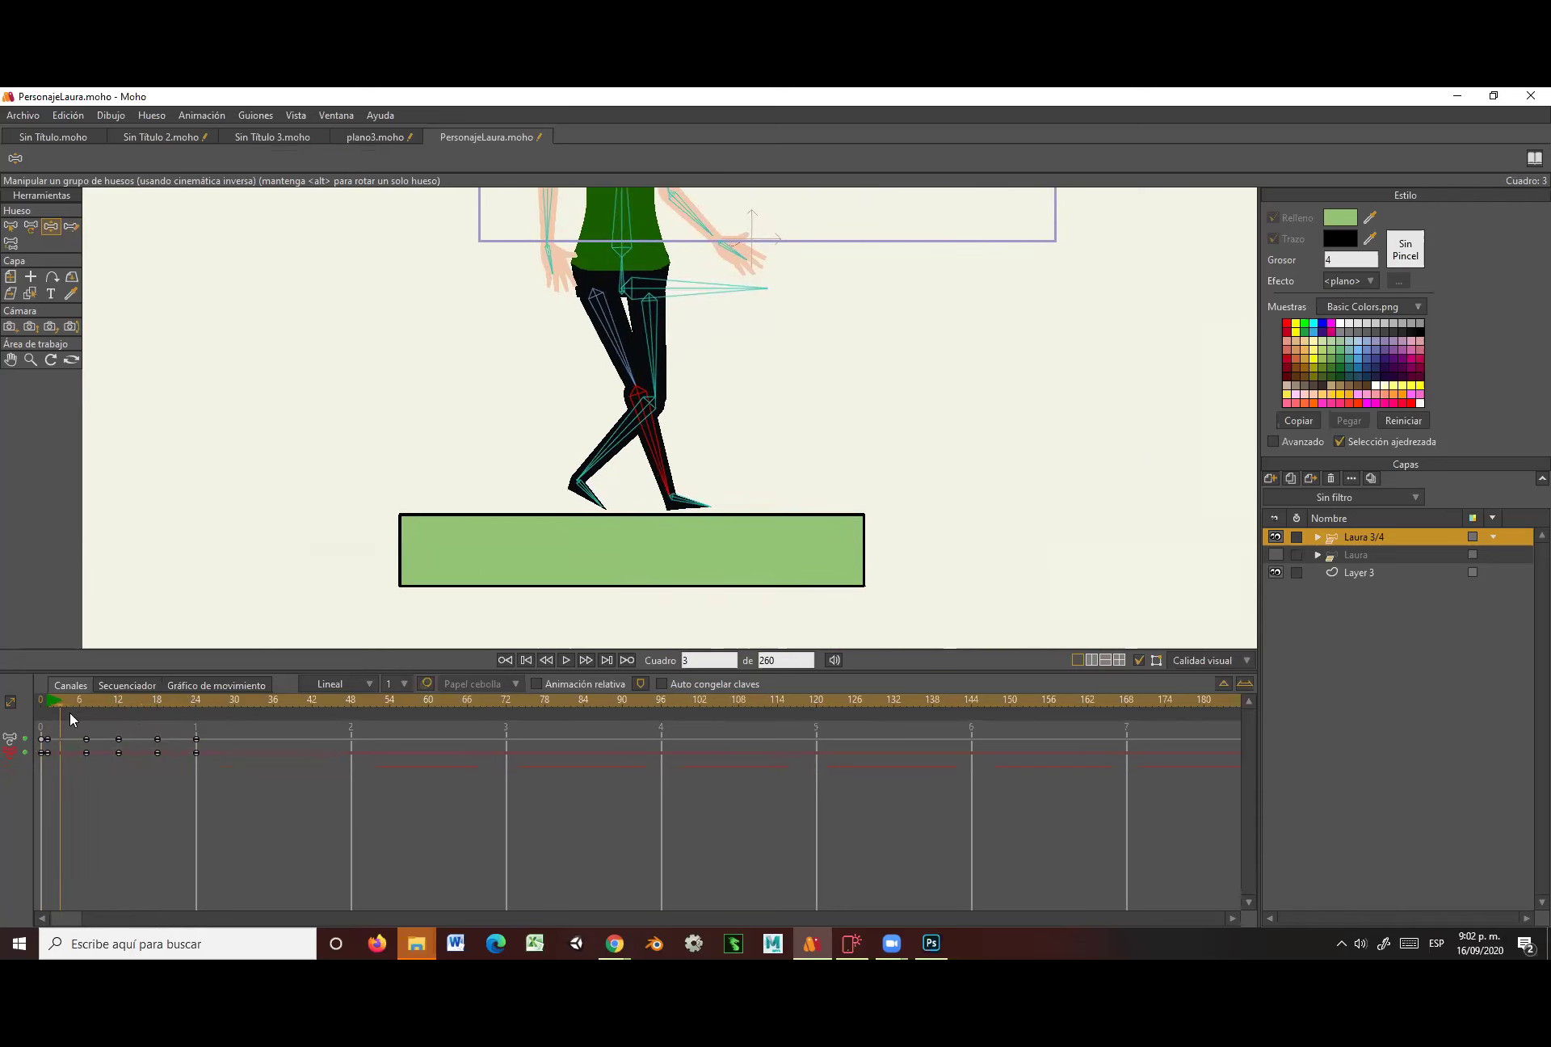
pyautogui.moveTo(52, 705); pyautogui.dragTo(46, 709)
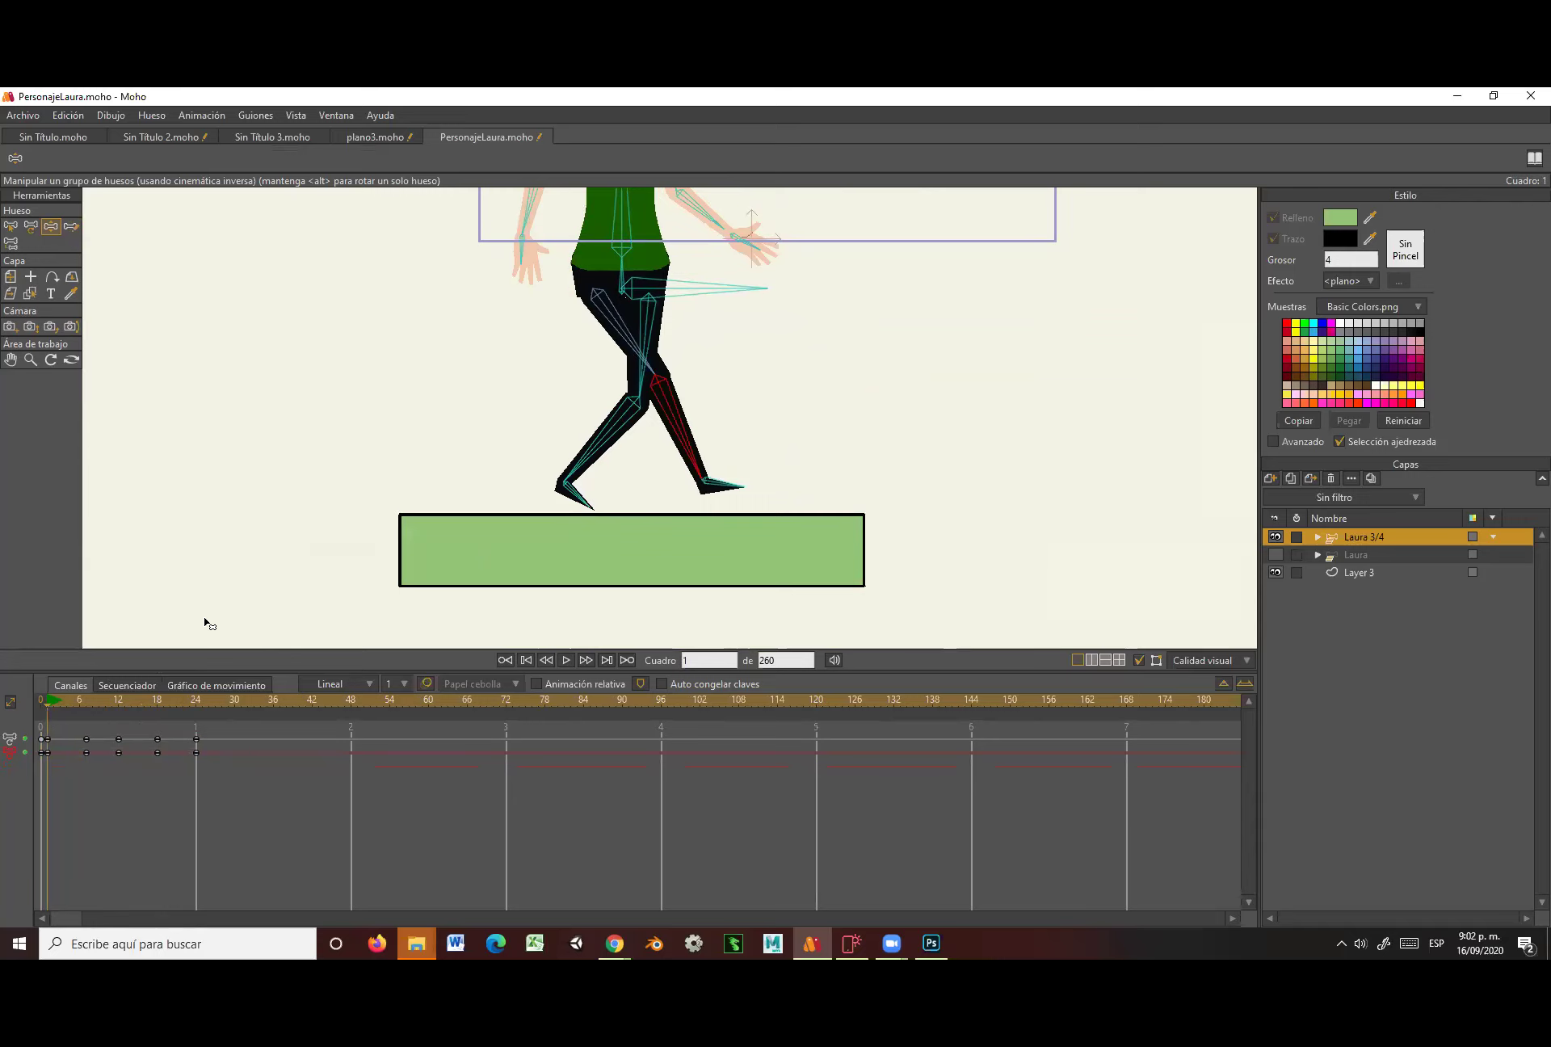
pyautogui.moveTo(625, 292); pyautogui.dragTo(623, 298)
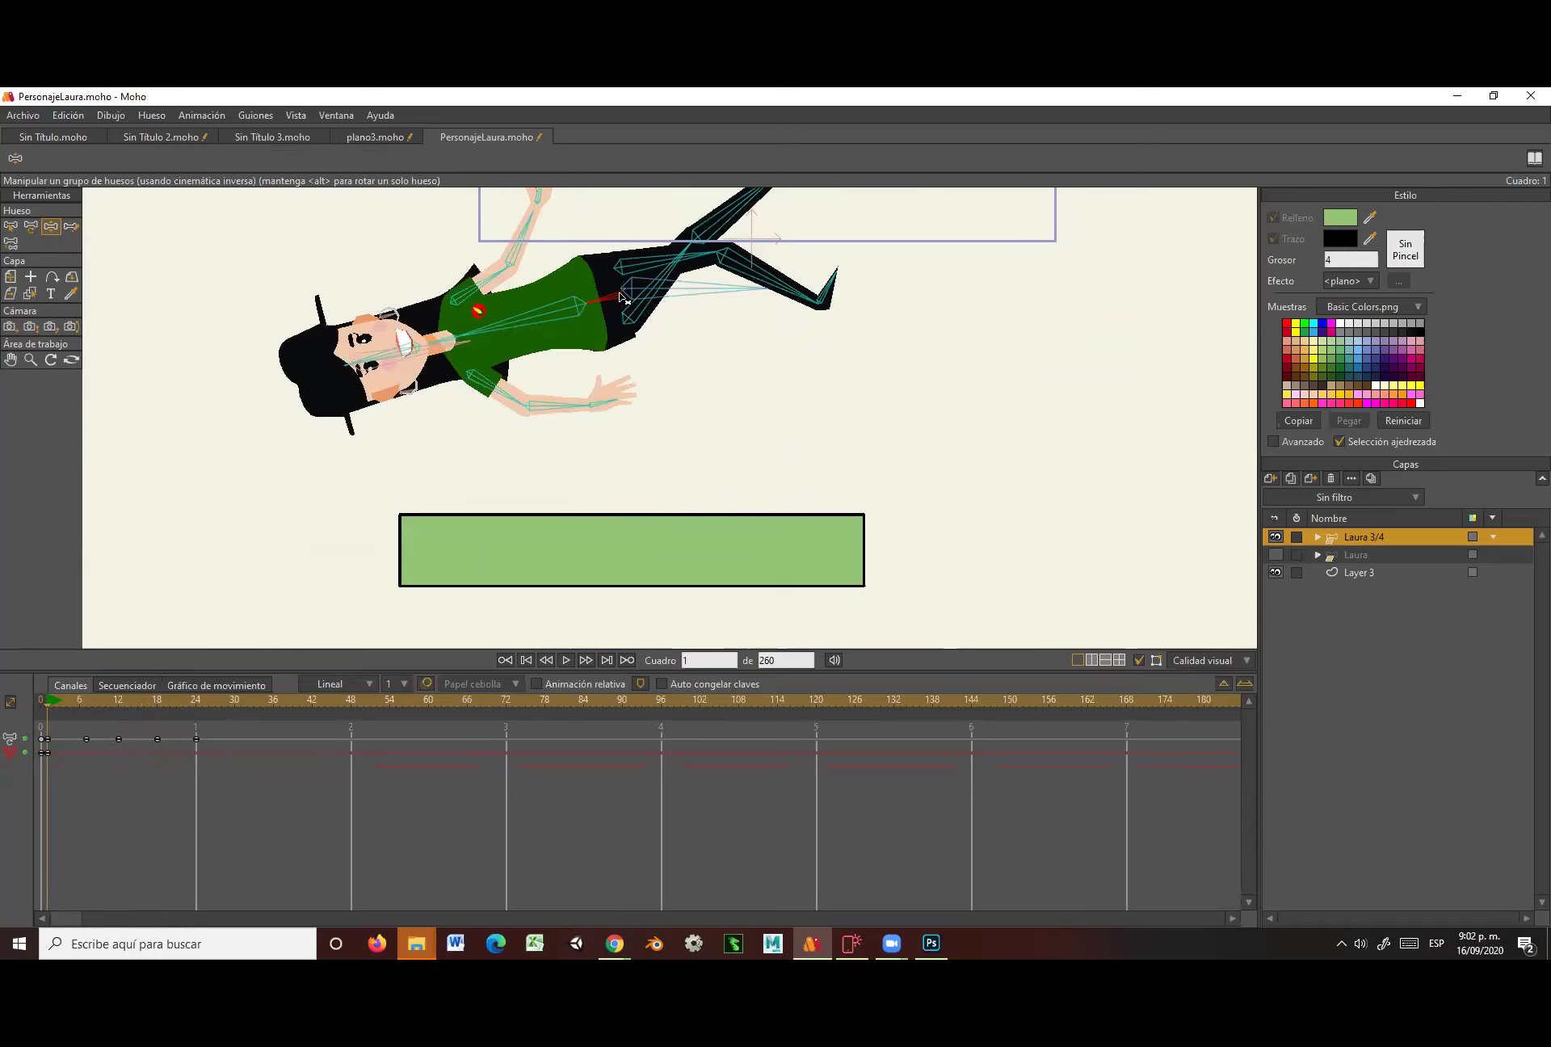
pyautogui.hotkey('ctrl', 'z')
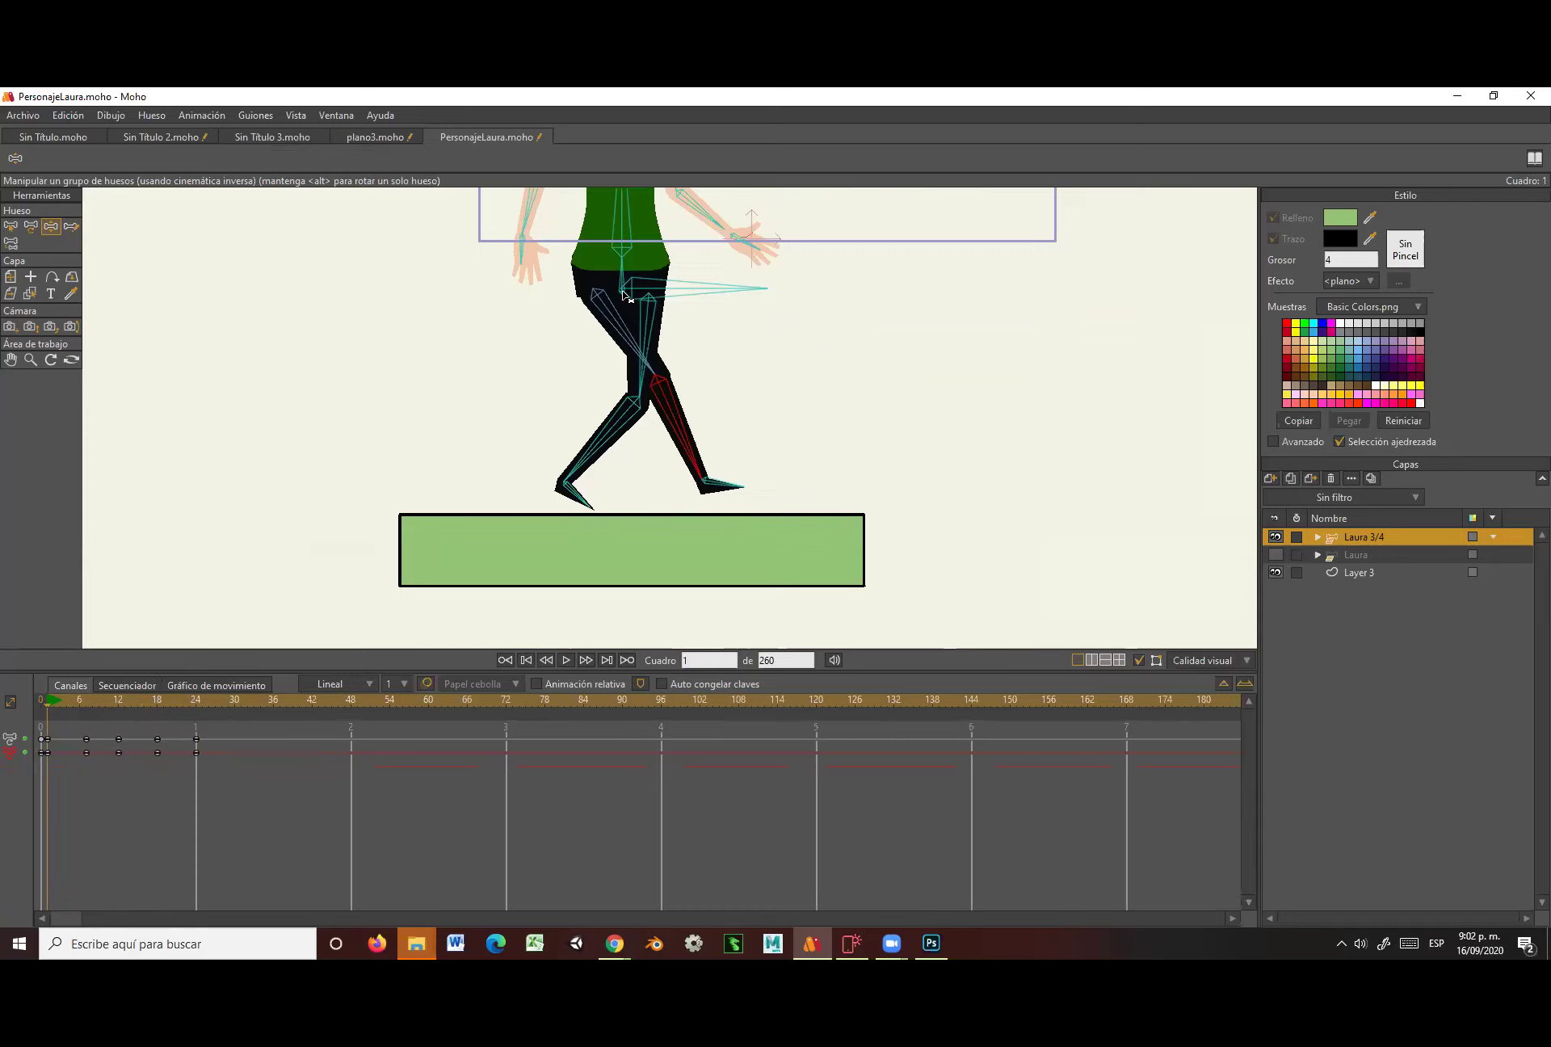
pyautogui.moveTo(623, 296); pyautogui.dragTo(656, 286)
pyautogui.hotkey('ctrl', 'z')
pyautogui.hotkey('ctrl', 'z')
pyautogui.hotkey('ctrl', 'z')
pyautogui.hotkey('ctrl', 'z')
pyautogui.hotkey('ctrl', 'z')
# Lower the horizontal hip bone at frame 1 so the feet reach the green ground, and raise it slightly at frame 7.
pyautogui.moveTo(654, 292); pyautogui.dragTo(652, 324)
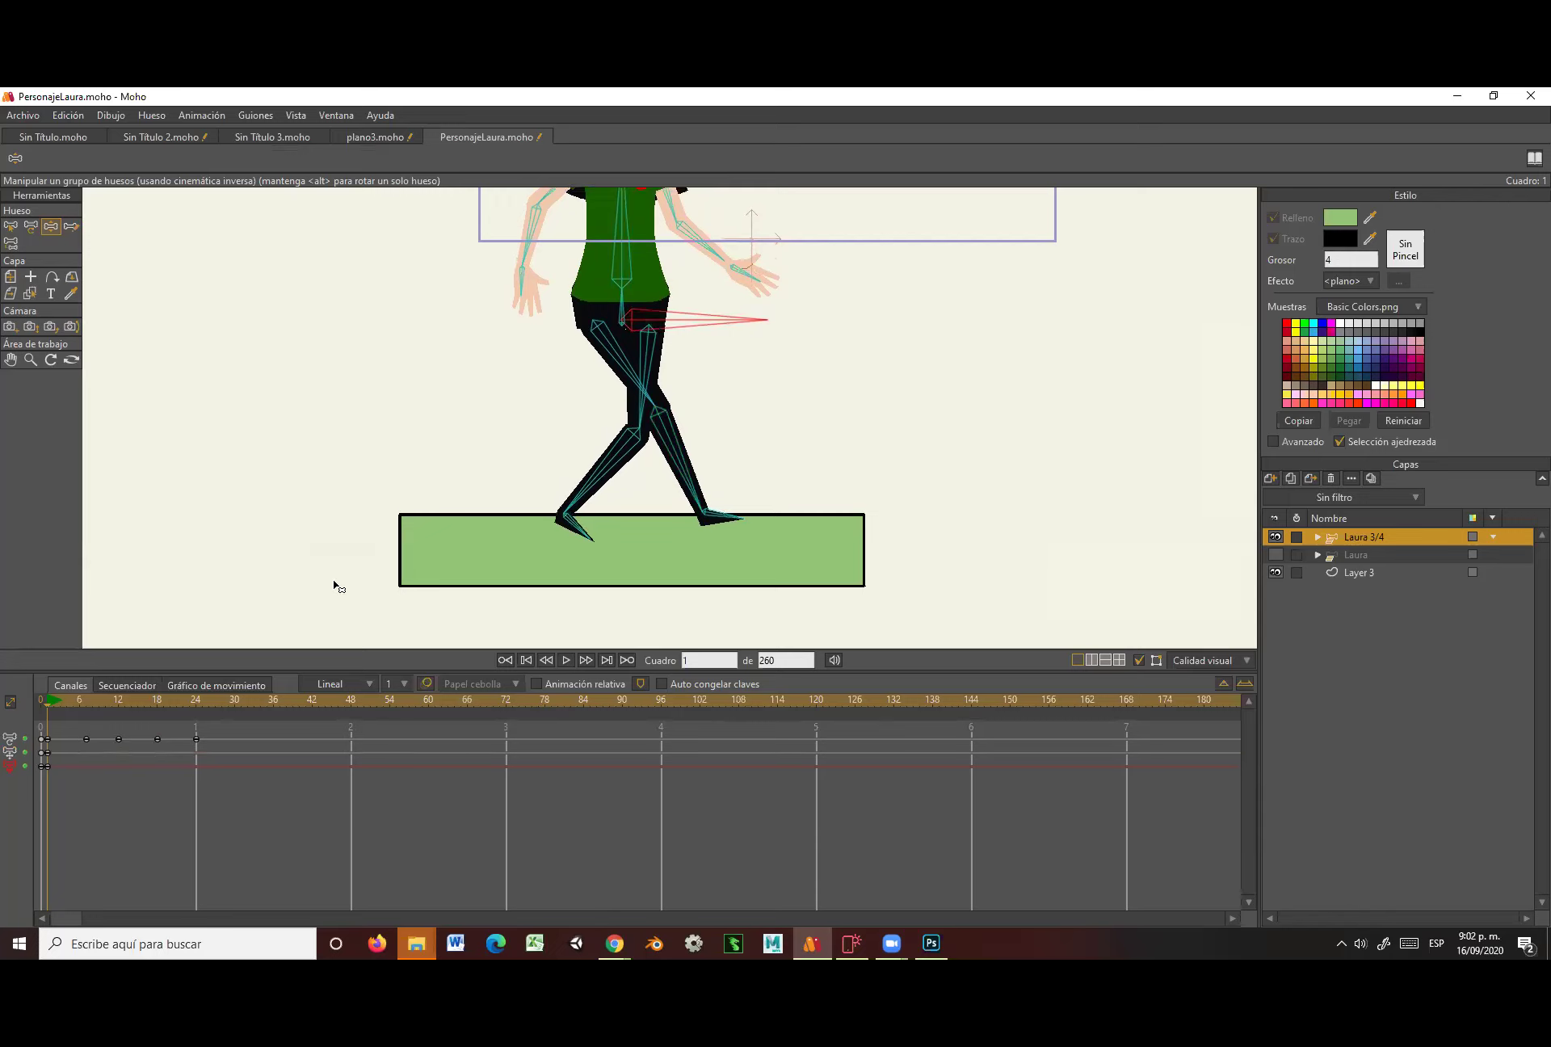
pyautogui.moveTo(47, 700); pyautogui.dragTo(82, 704)
pyautogui.moveTo(664, 325); pyautogui.dragTo(656, 299)
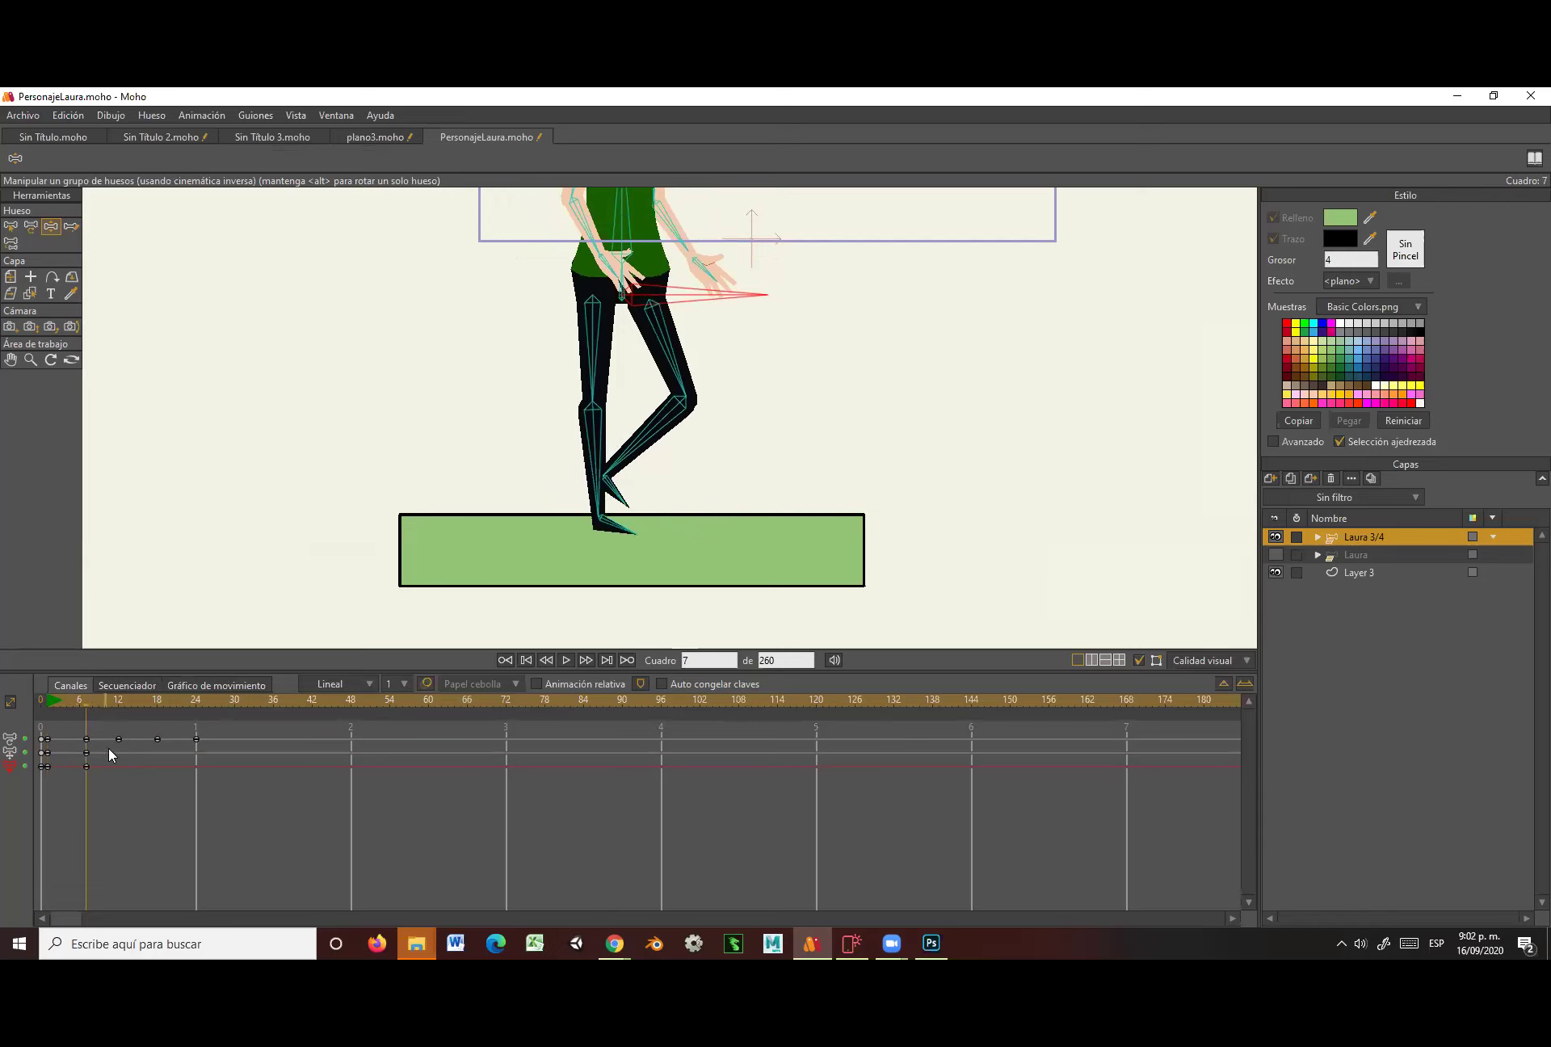
# Copy the hip bone keyframes of frames 1 and 7 to frames 12 and 24, and delete the surplus keyframes at frame 30.
pyautogui.moveTo(86, 705)
pyautogui.mouseDown()
pyautogui.moveTo(47, 717)
pyautogui.moveTo(84, 716)
pyautogui.mouseUp()
pyautogui.moveTo(92, 752); pyautogui.dragTo(46, 782)
pyautogui.moveTo(91, 709); pyautogui.dragTo(194, 711)
pyautogui.hotkey('ctrl', 'v')
pyautogui.hotkey('ctrl', 'v')
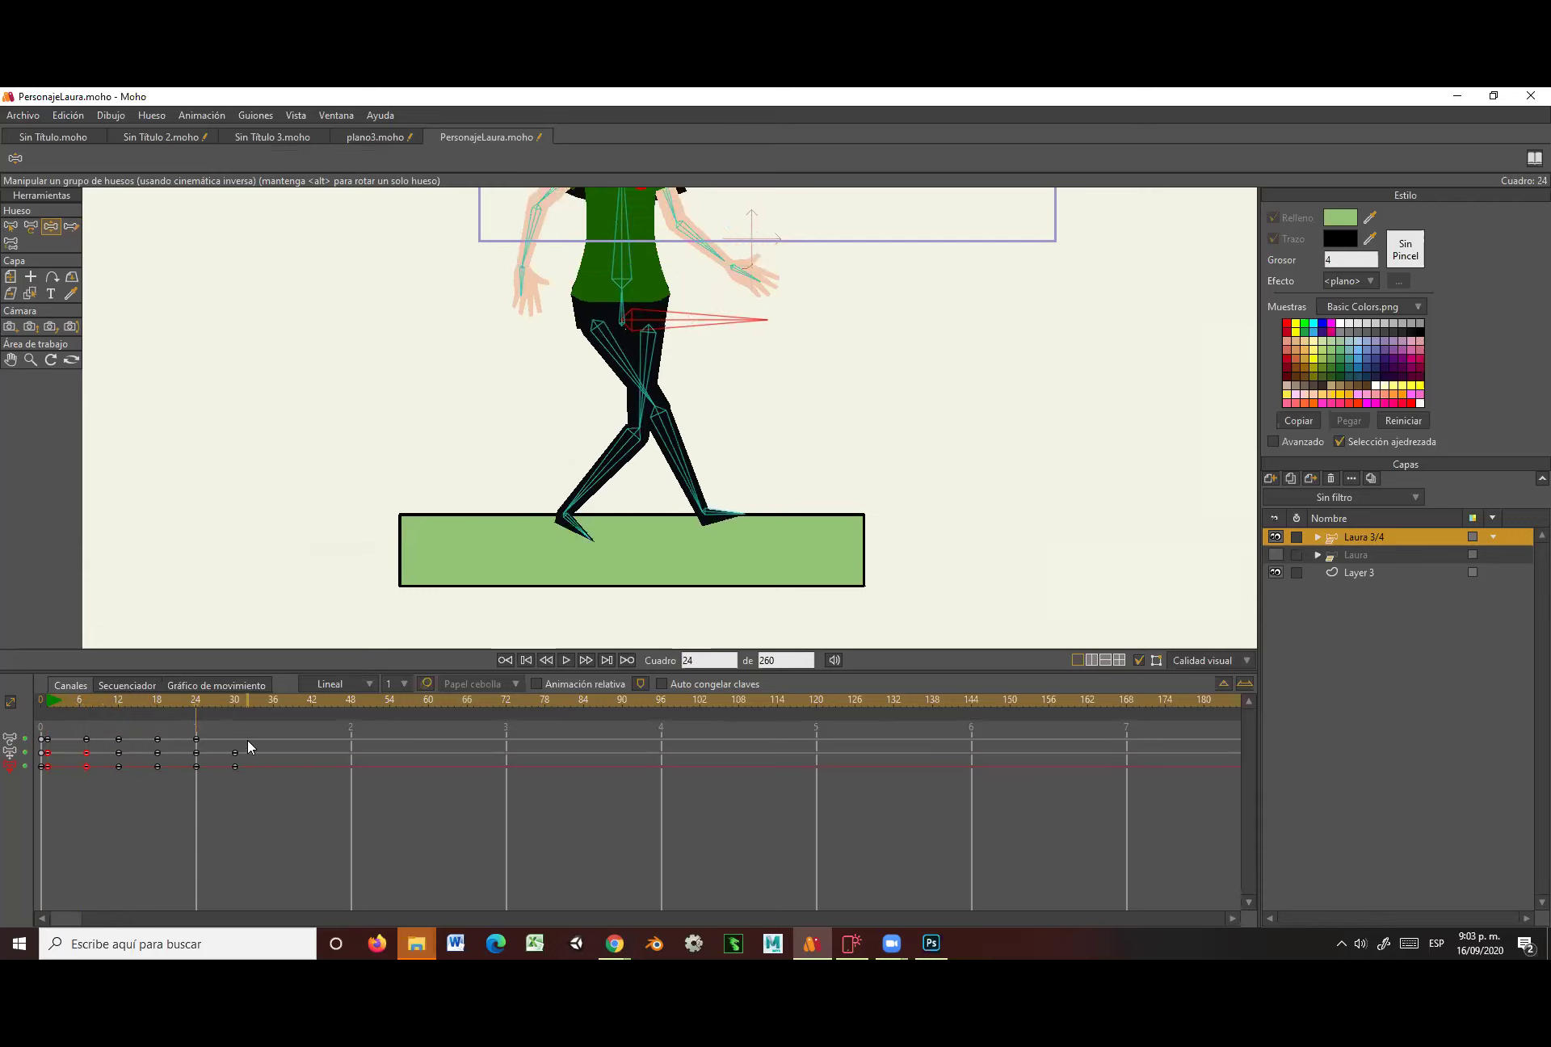
pyautogui.press('Delete')
# Set the interpolation of all frame 24 keyframes to Ciclo with the Absoluto option, and close the keyframe settings.
pyautogui.moveTo(193, 711); pyautogui.dragTo(191, 779)
pyautogui.rightClick(195, 768)
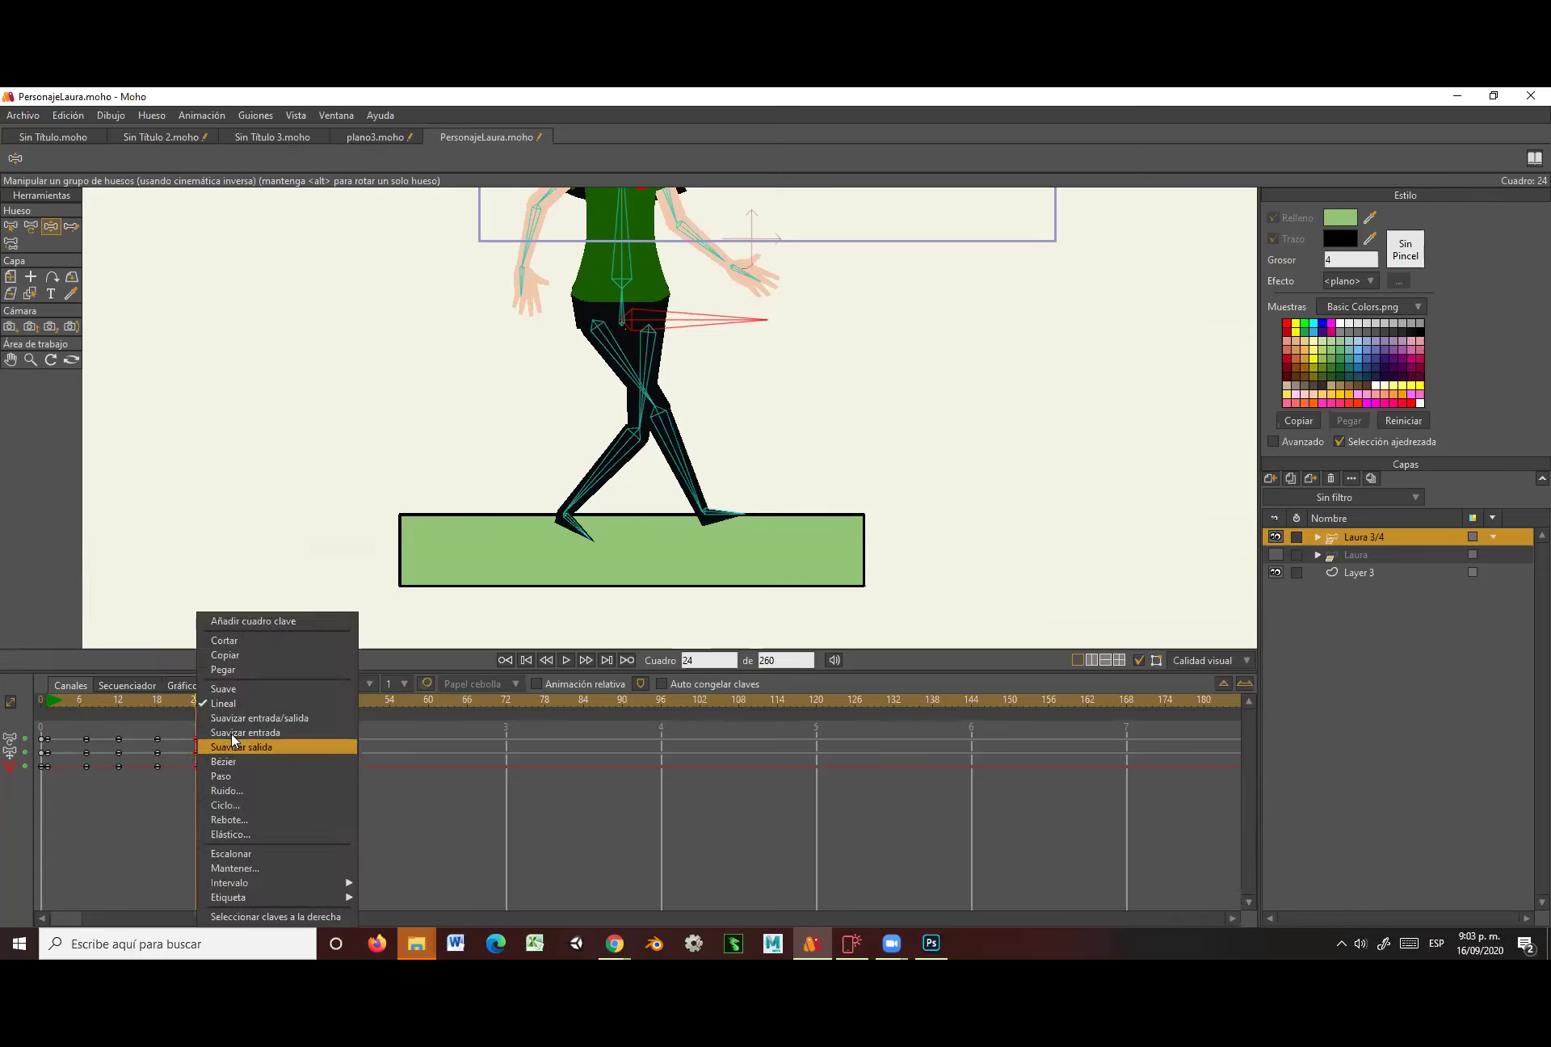
pyautogui.click(234, 805)
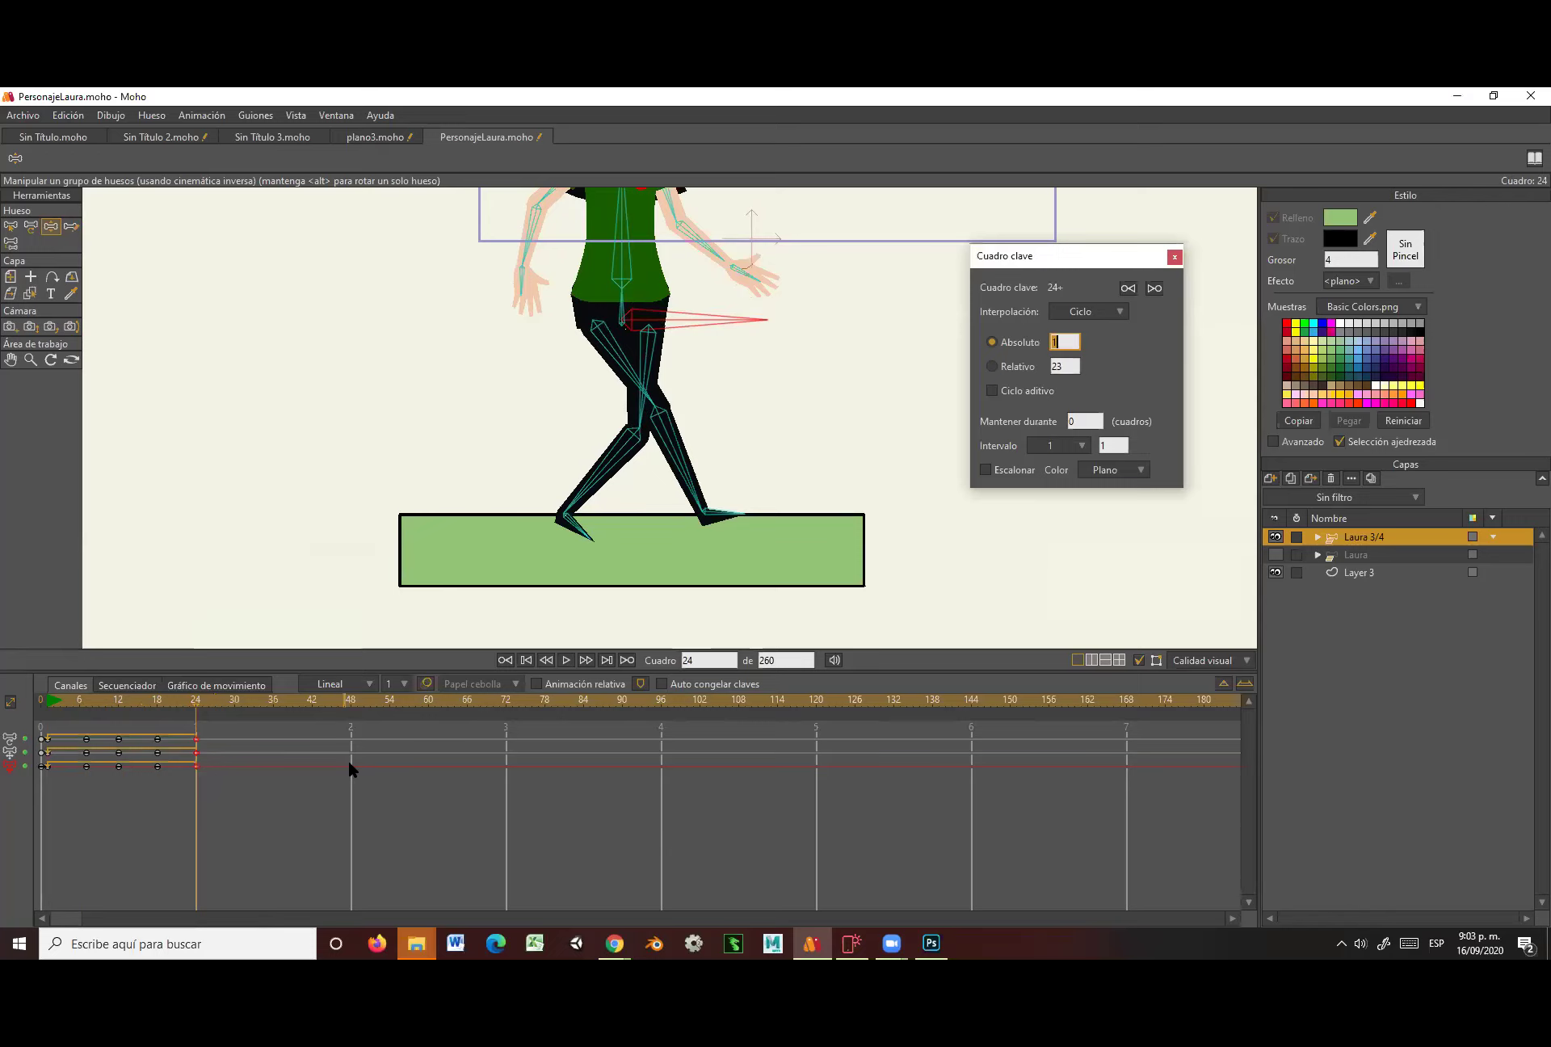
pyautogui.click(1174, 257)
# At frame 144, move the whole Laura 3/4 layer horizontally forward to about X 5.24 with the layer transform tool.
pyautogui.scroll(-4, 956, 412)
pyautogui.moveTo(983, 474); pyautogui.dragTo(369, 556)
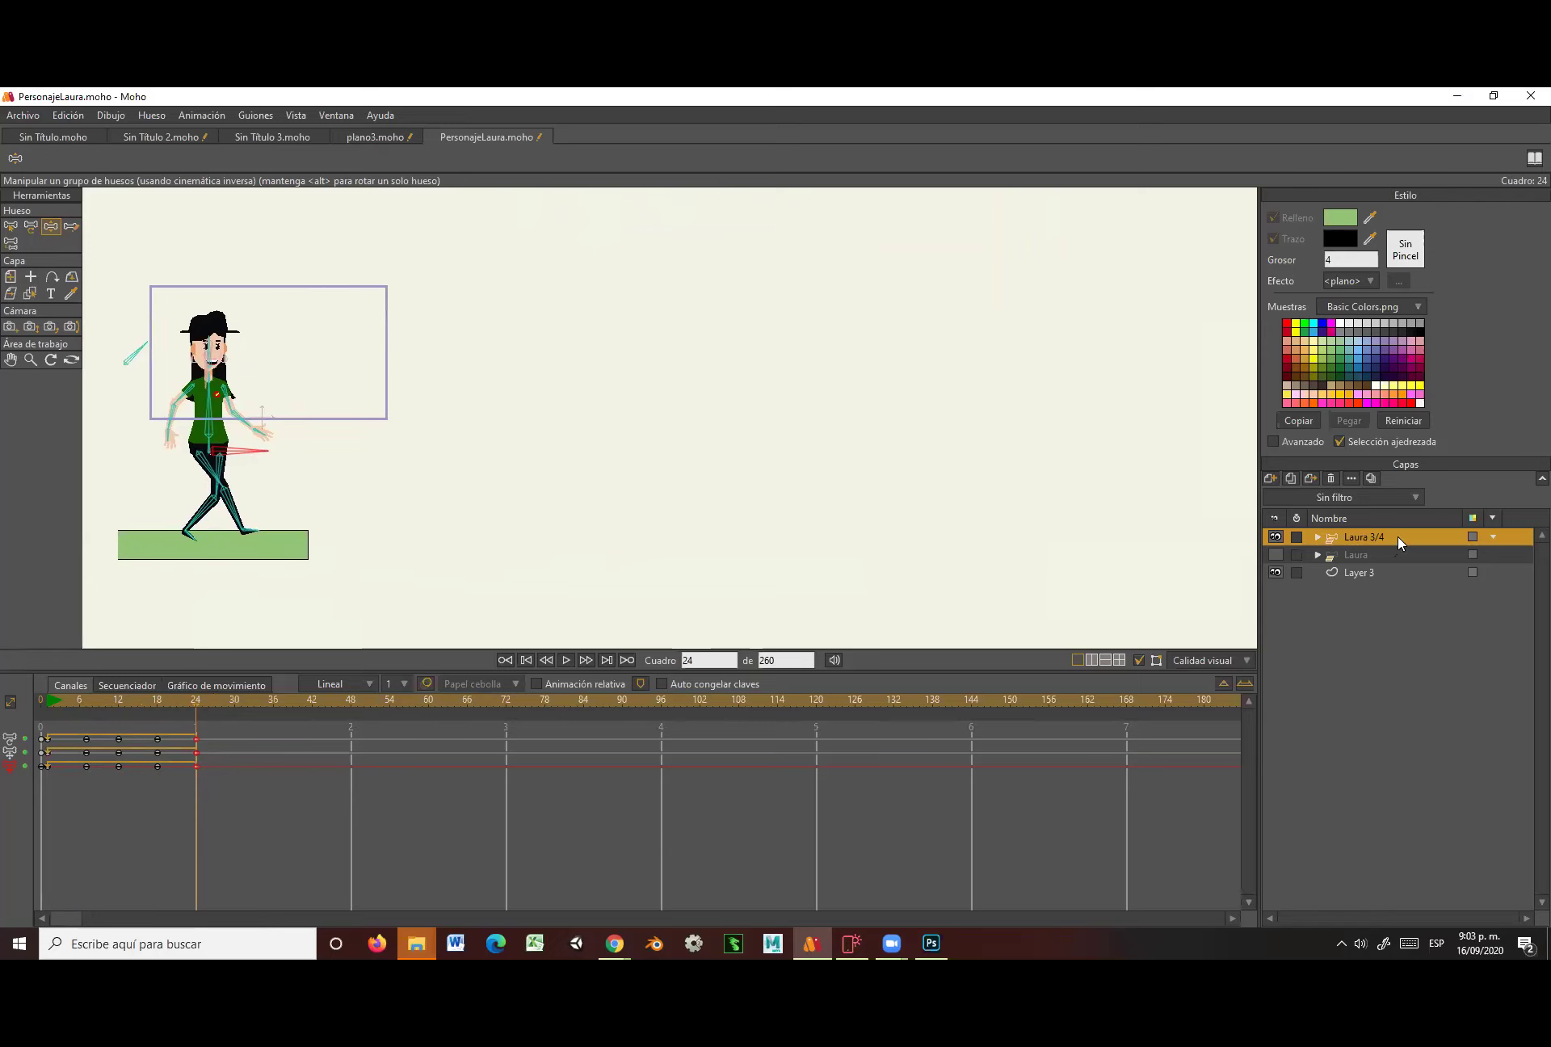
pyautogui.click(12, 278)
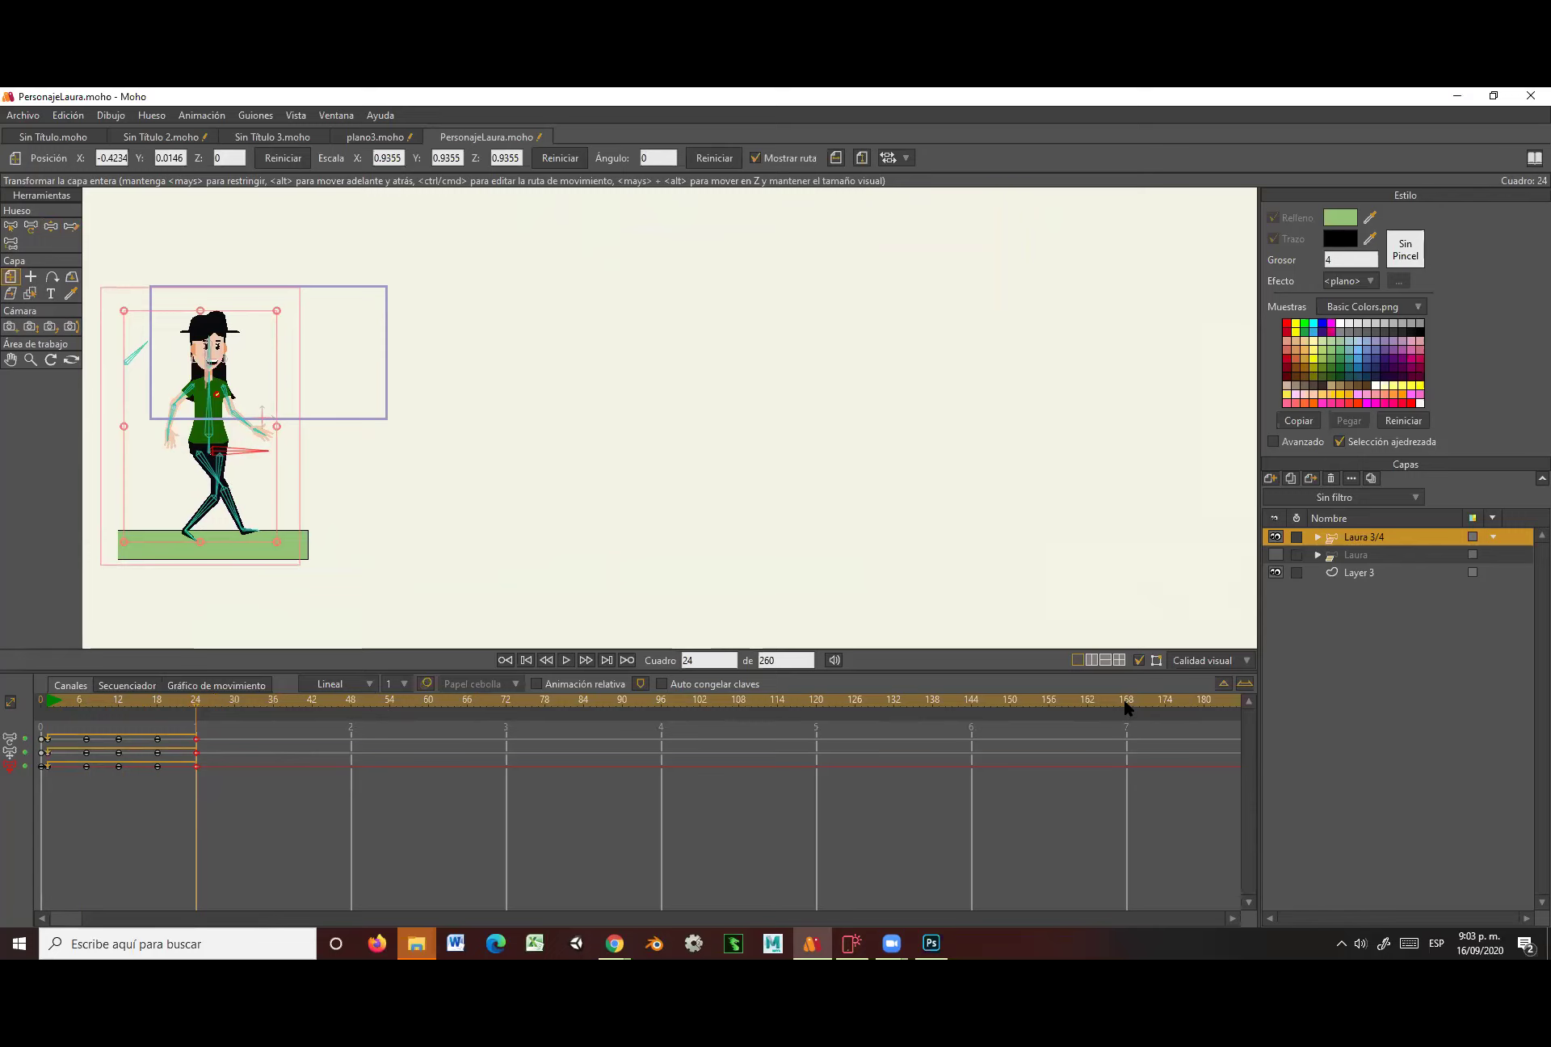
pyautogui.click(969, 701)
pyautogui.moveTo(228, 428); pyautogui.dragTo(952, 477)
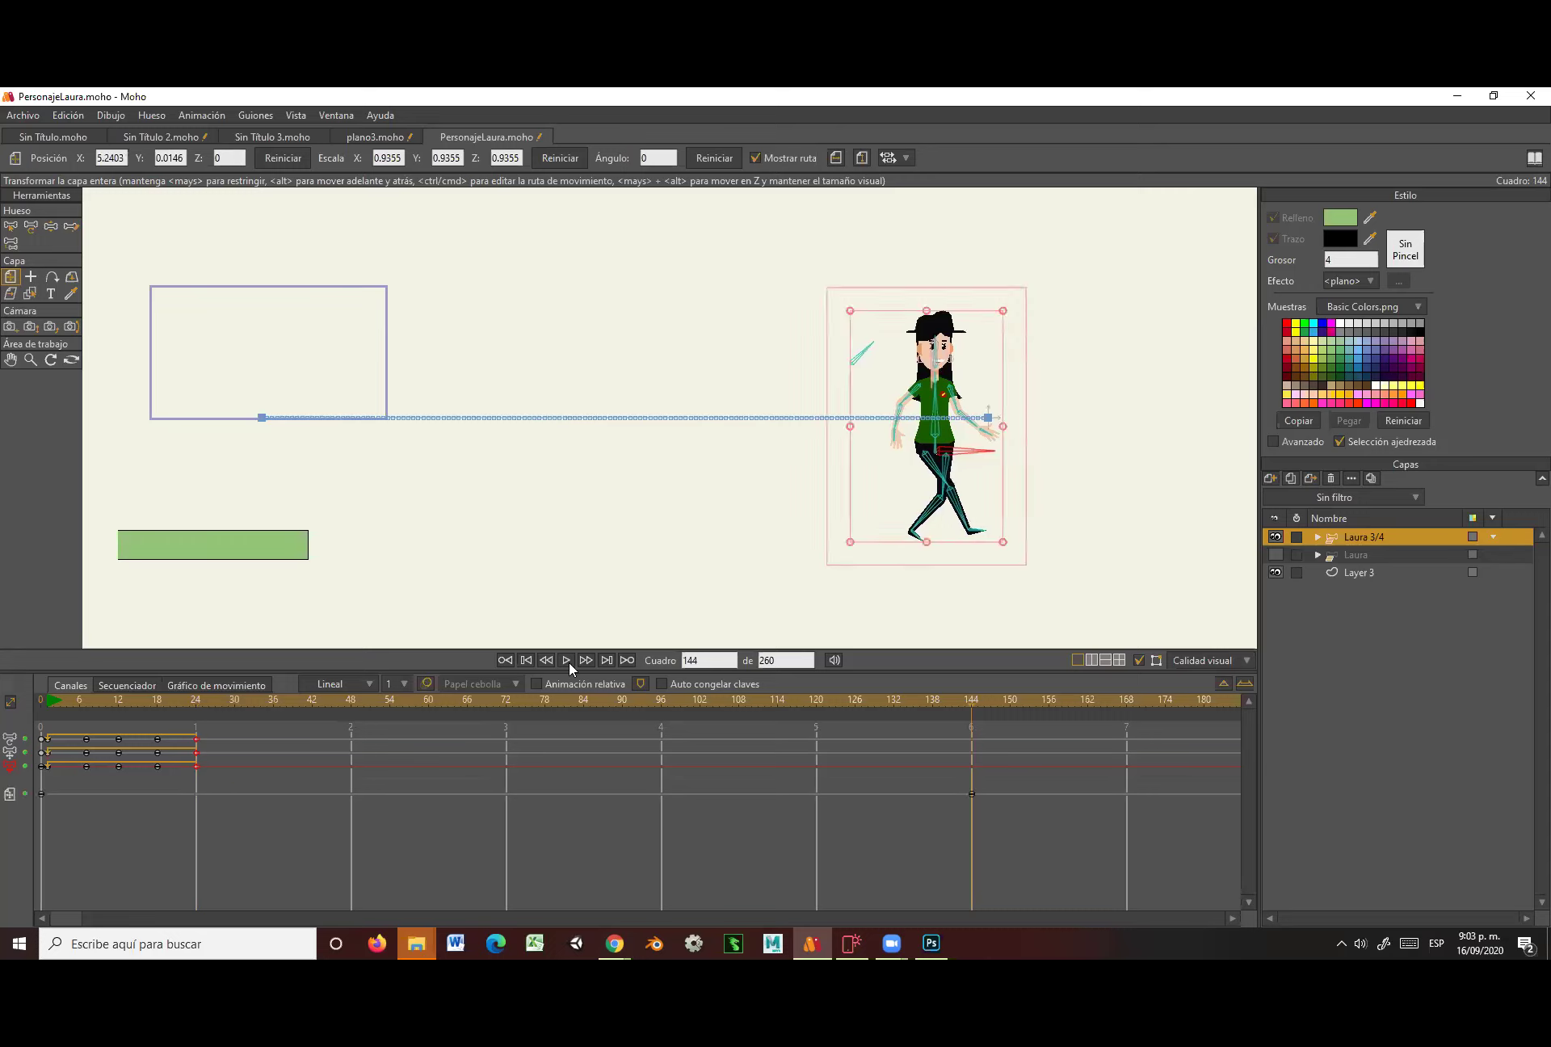
# Play back the walk across the scene from frame 0, and stop the playback.
pyautogui.moveTo(205, 705); pyautogui.dragTo(37, 719)
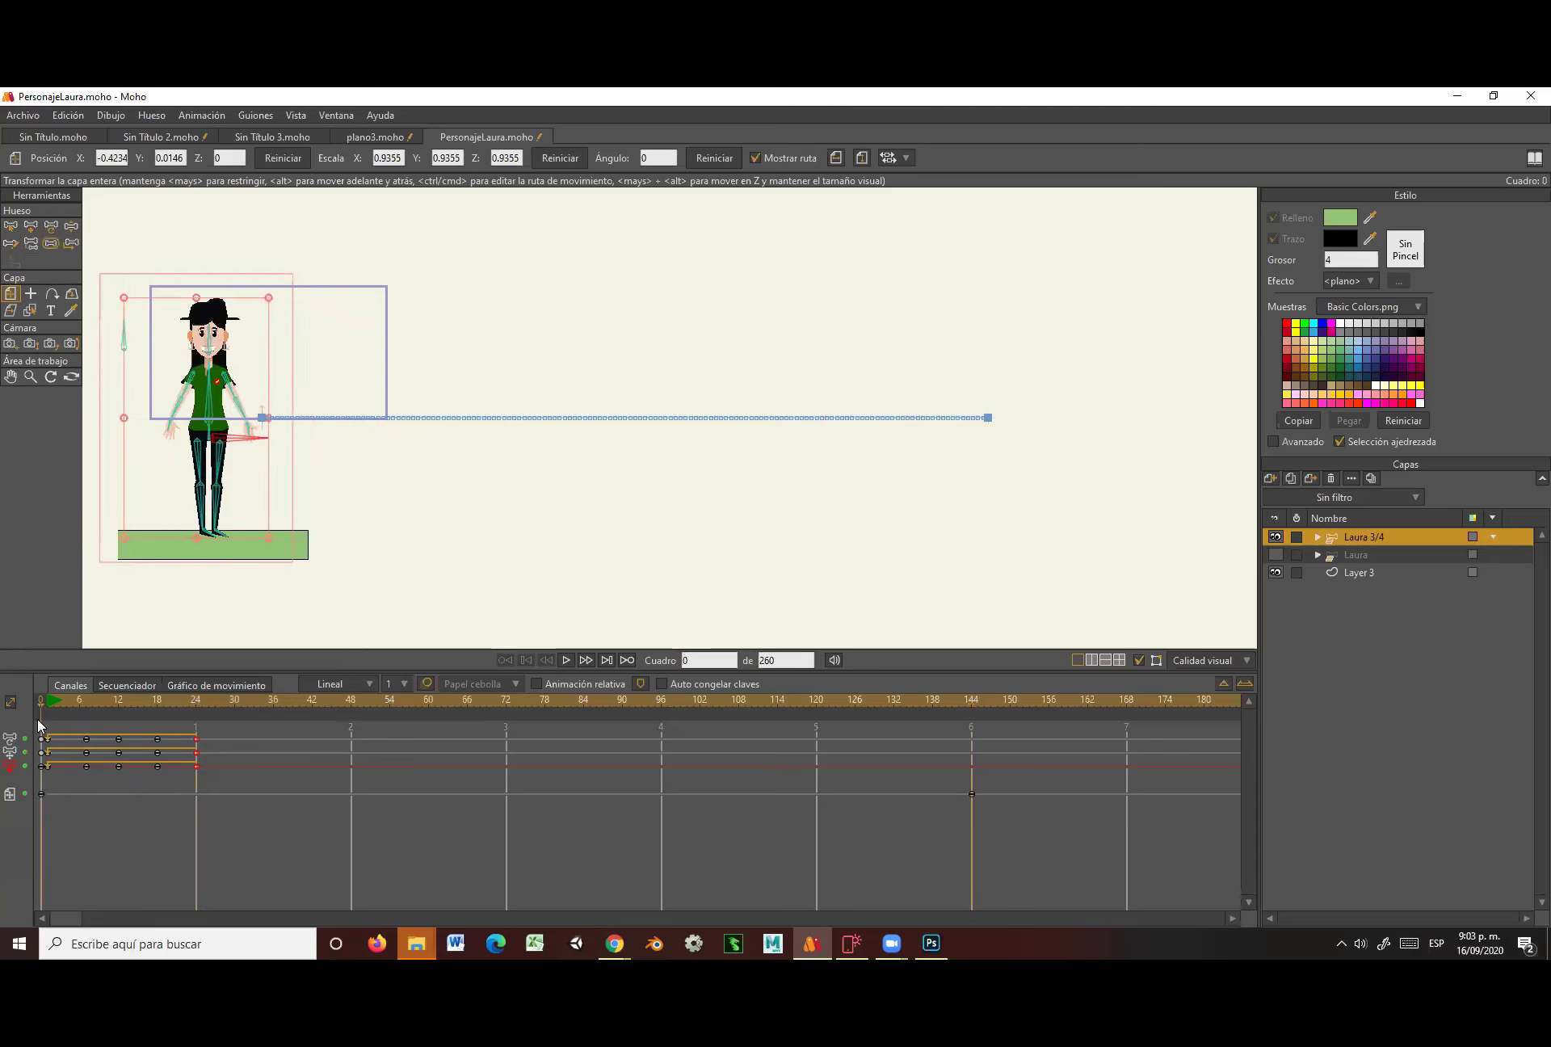
pyautogui.click(566, 661)
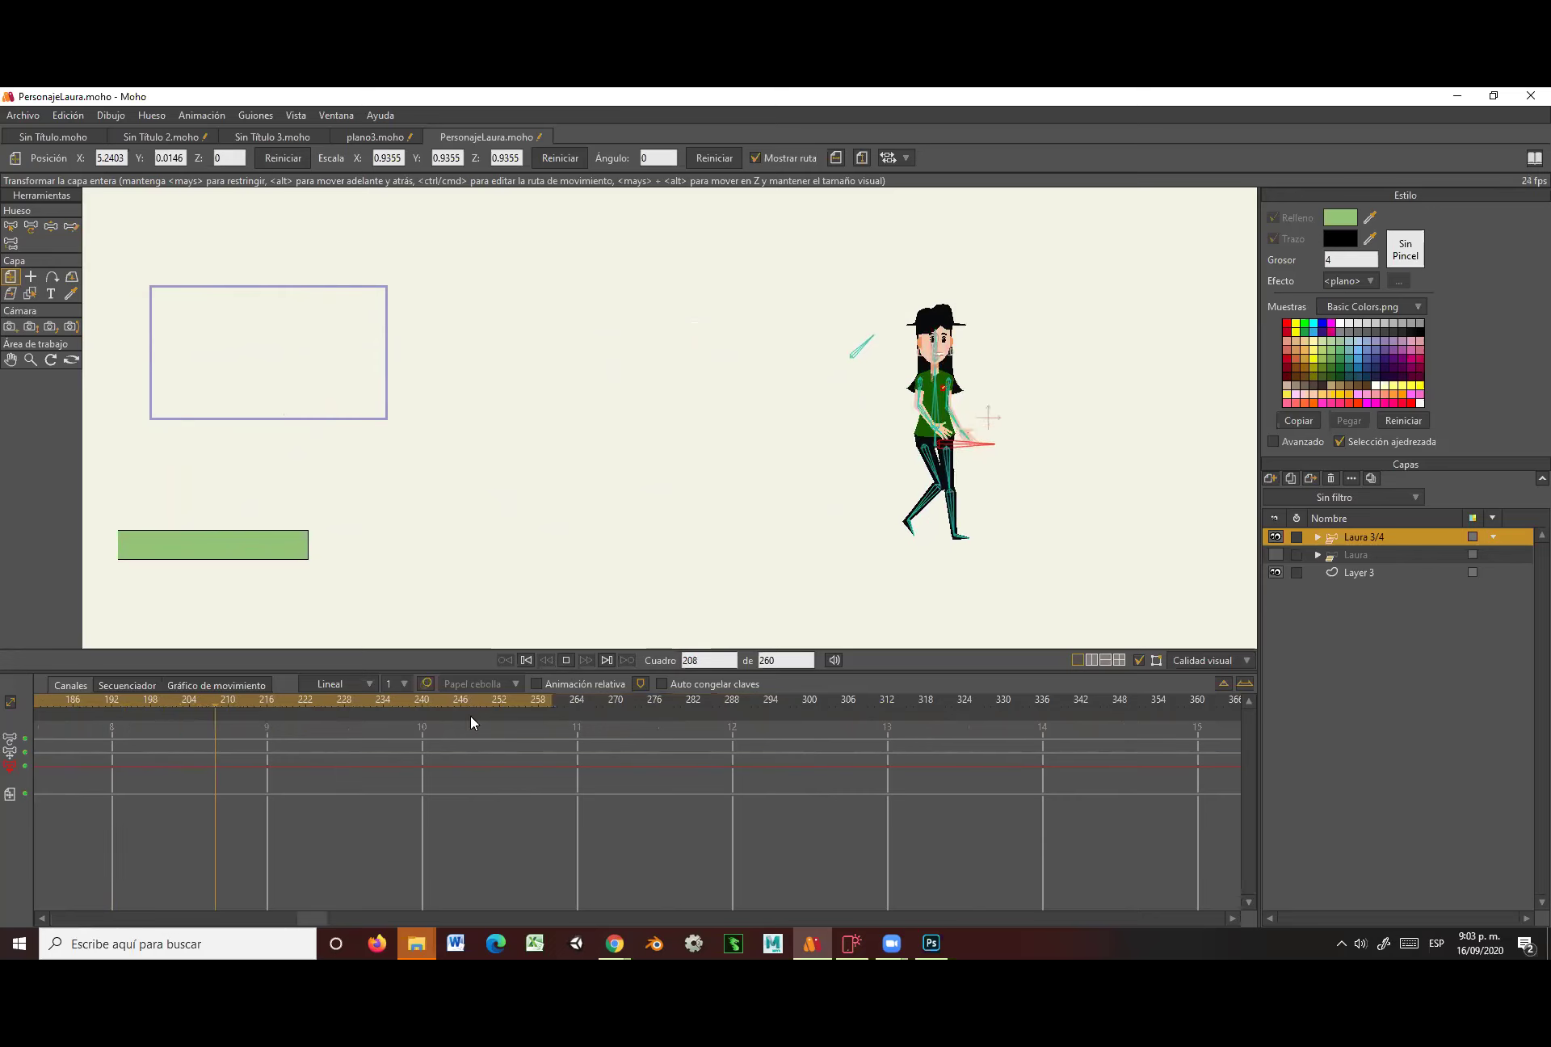
pyautogui.click(203, 791)
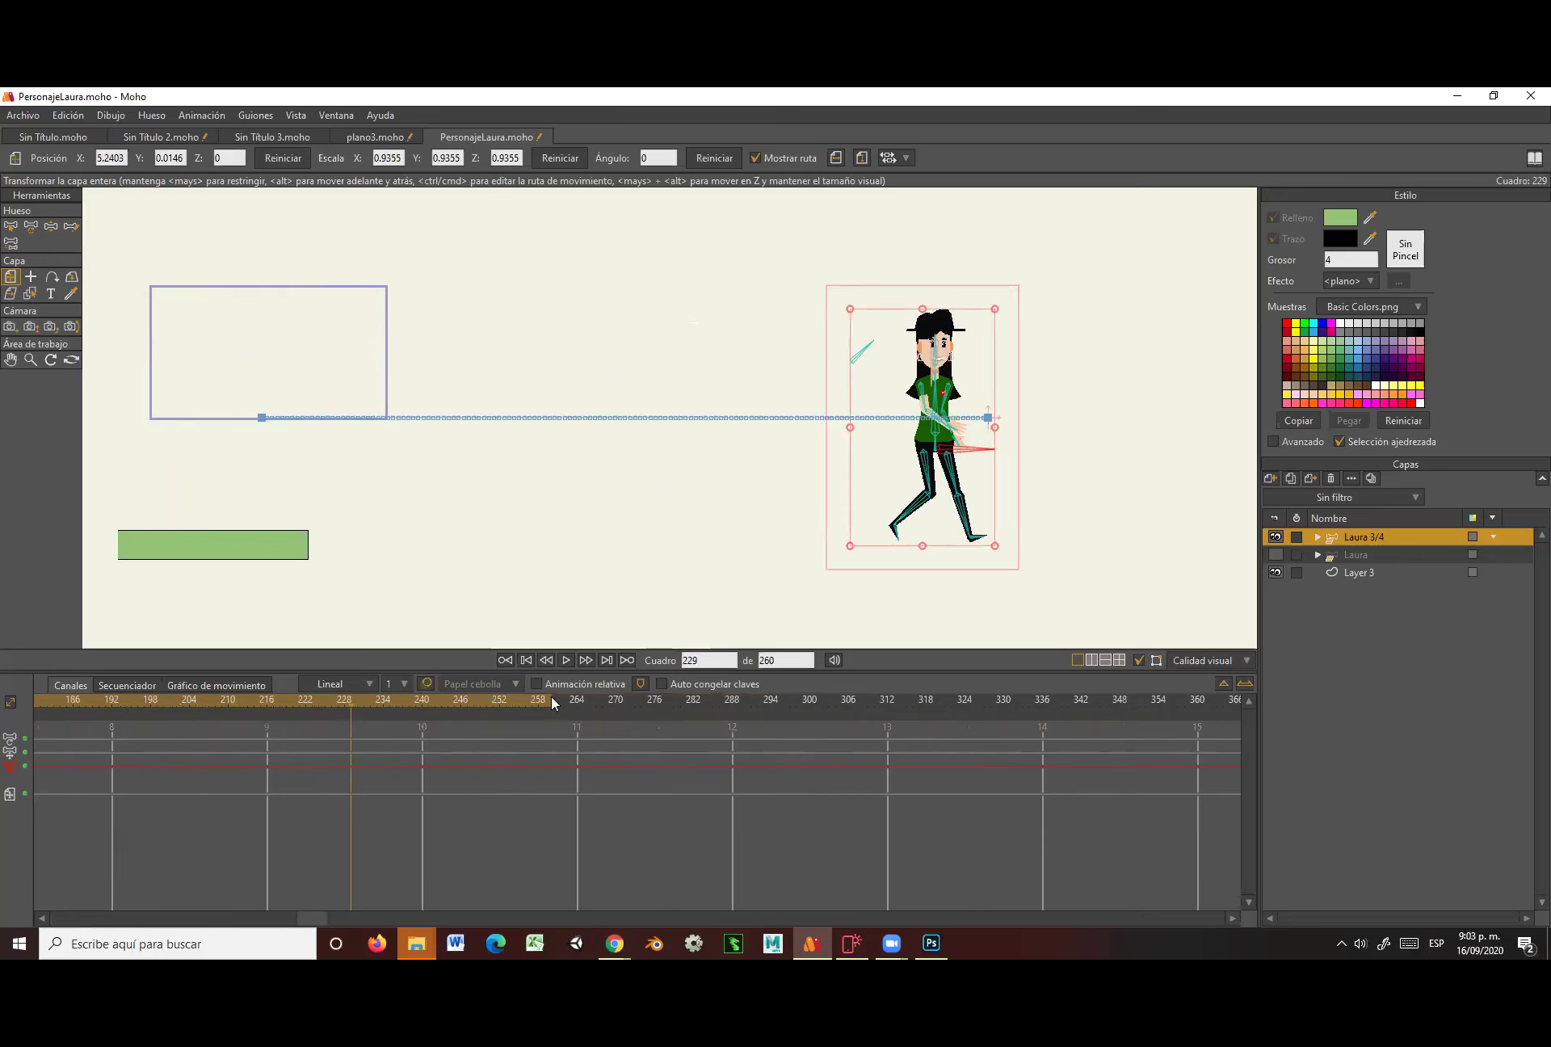
# Set the animation's end frame to 144, matching the last position keyframe of Laura 3/4.
pyautogui.moveTo(314, 918); pyautogui.dragTo(42, 924)
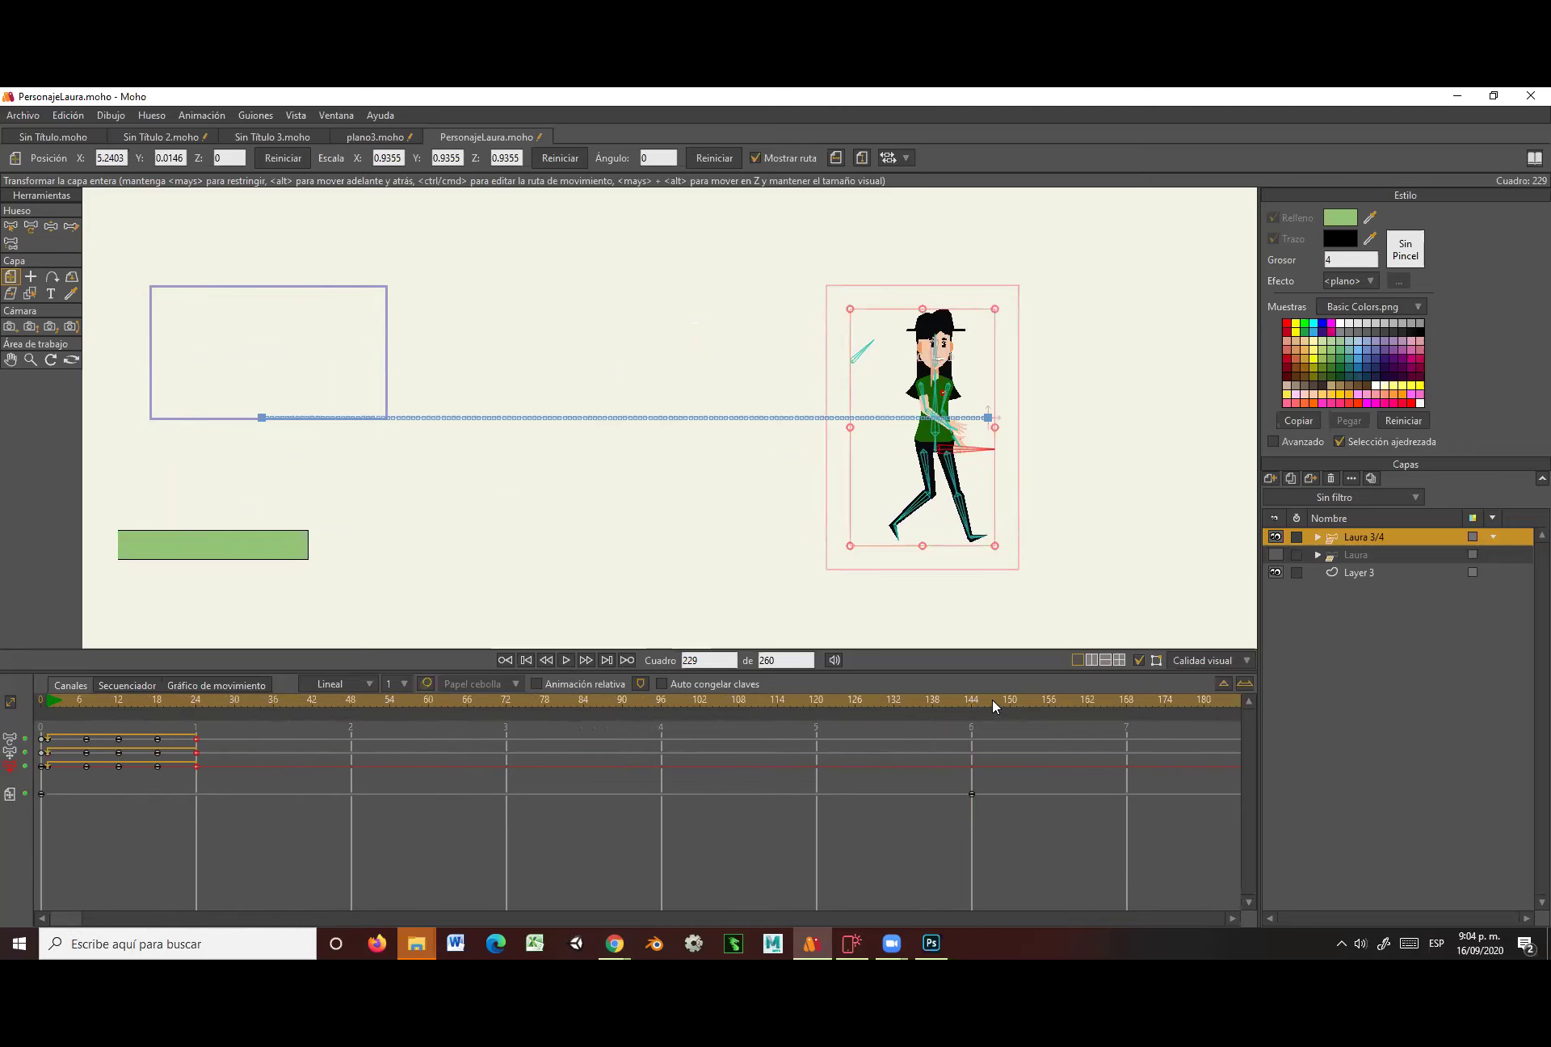
pyautogui.moveTo(990, 701); pyautogui.dragTo(972, 701)
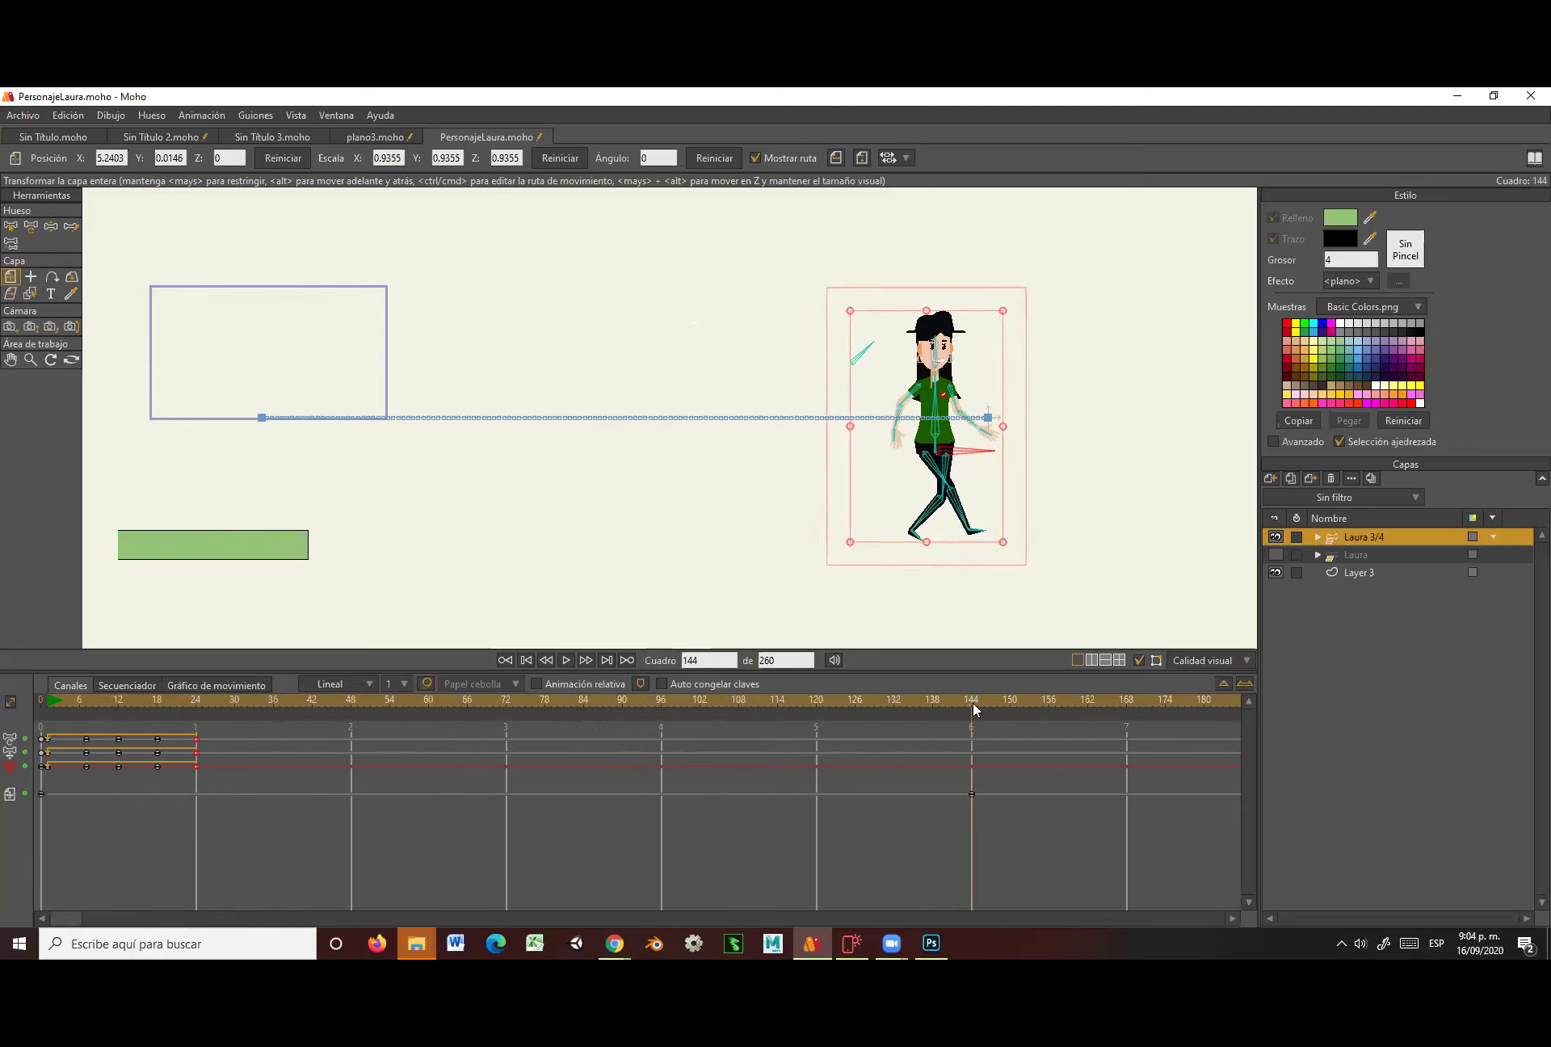
pyautogui.click(782, 663)
pyautogui.write('144')
pyautogui.press('Return')
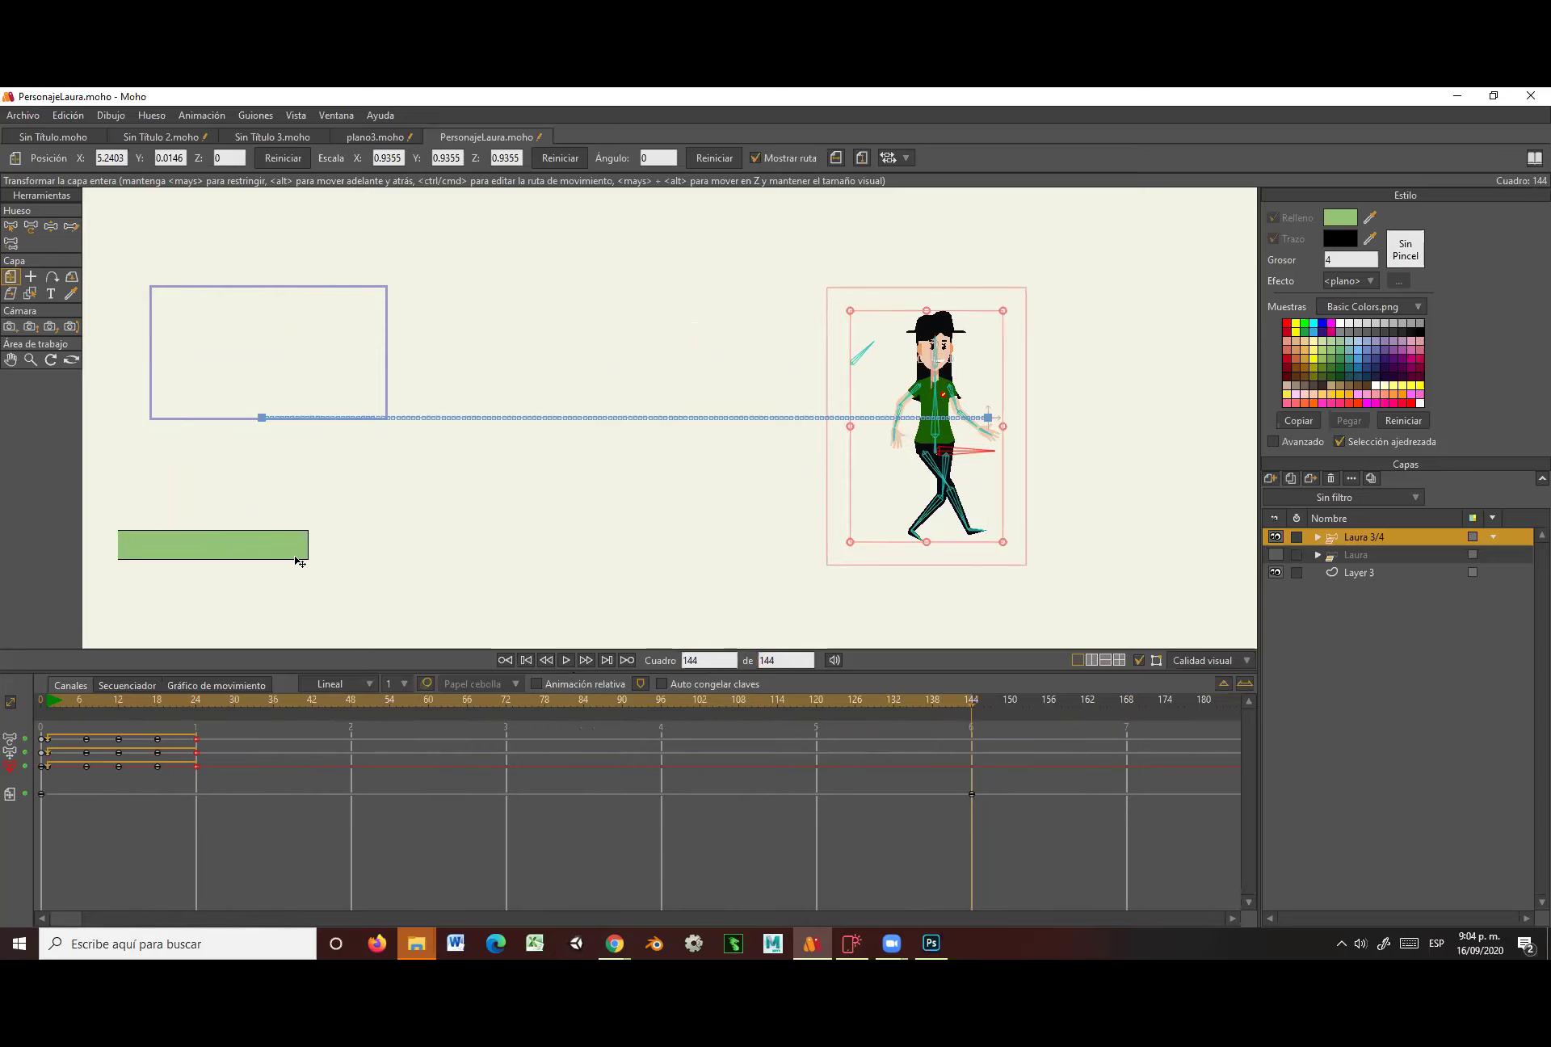
# On Layer 3 at frame 144, stretch the green ground rectangle horizontally until it extends past the character's feet.
pyautogui.click(1364, 574)
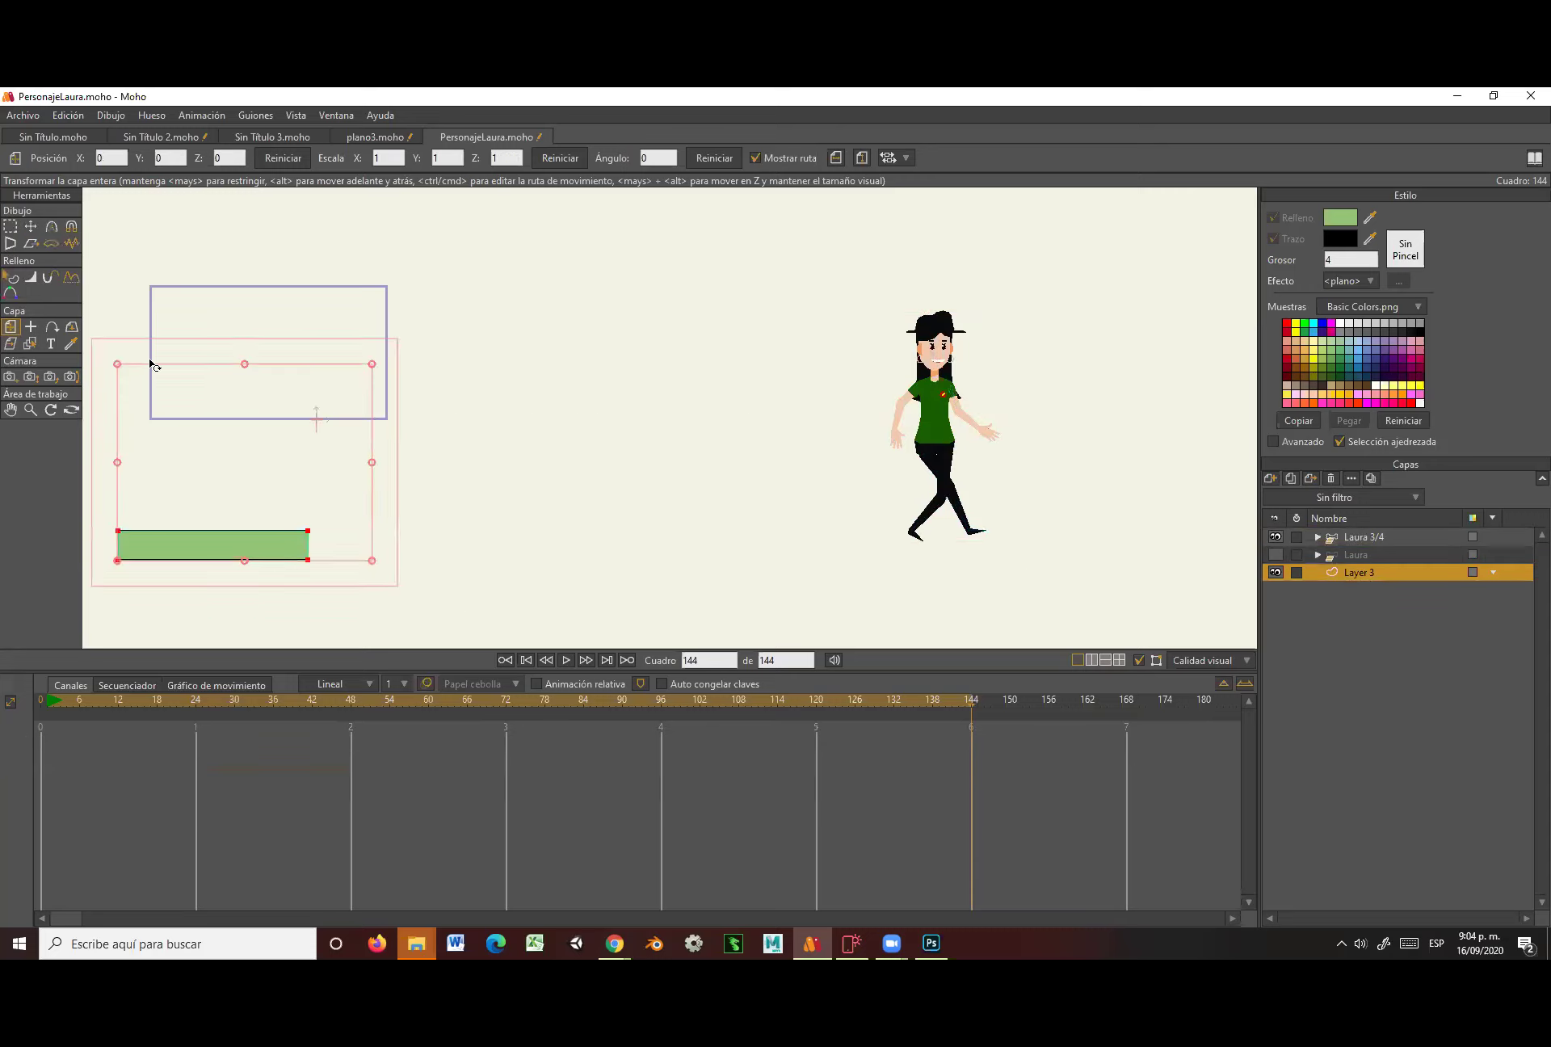
pyautogui.click(30, 327)
pyautogui.click(206, 543)
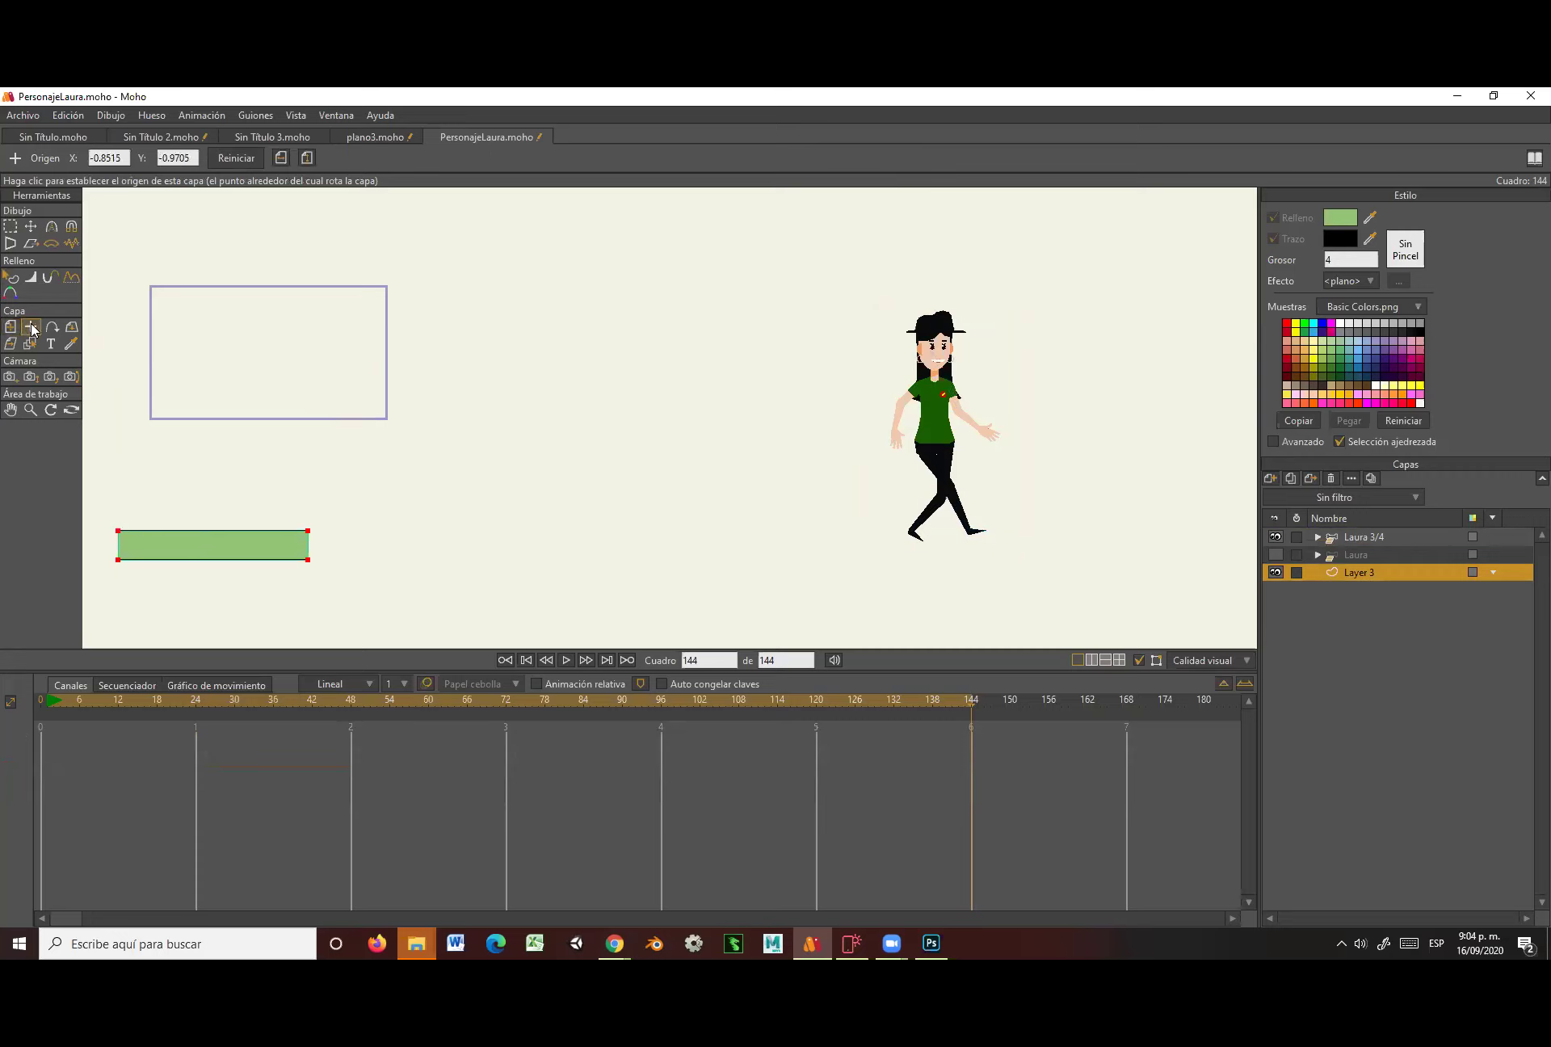
pyautogui.click(31, 226)
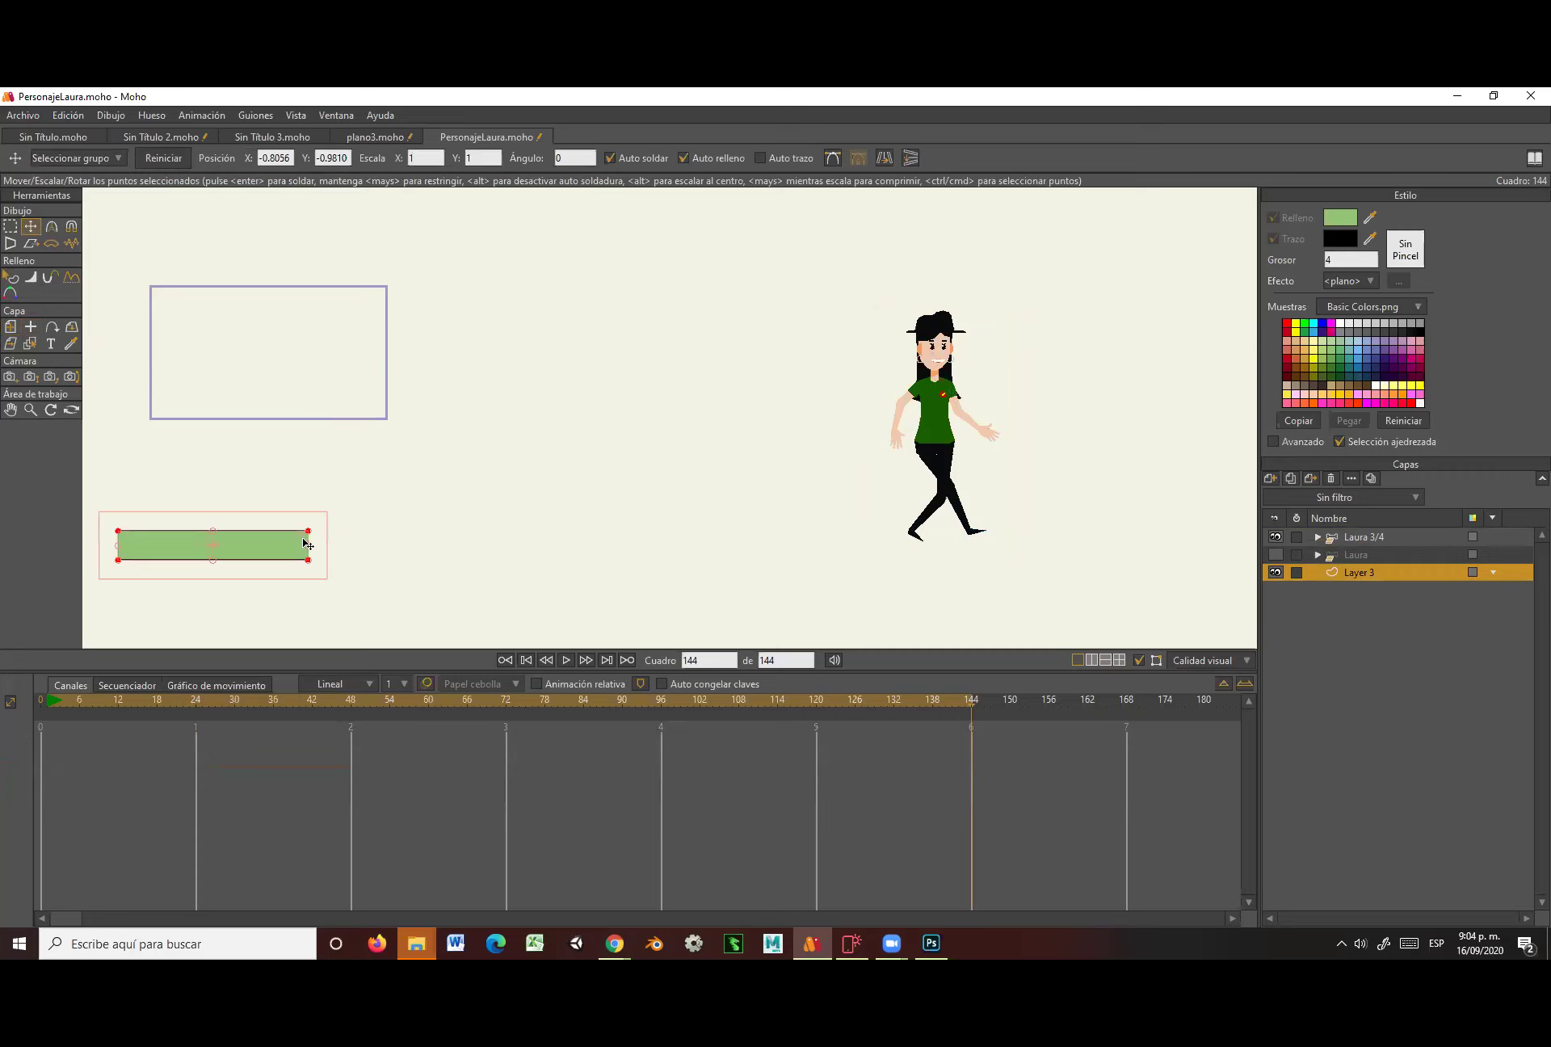
pyautogui.moveTo(311, 549); pyautogui.dragTo(1181, 562)
pyautogui.hotkey('ctrl', 'a')
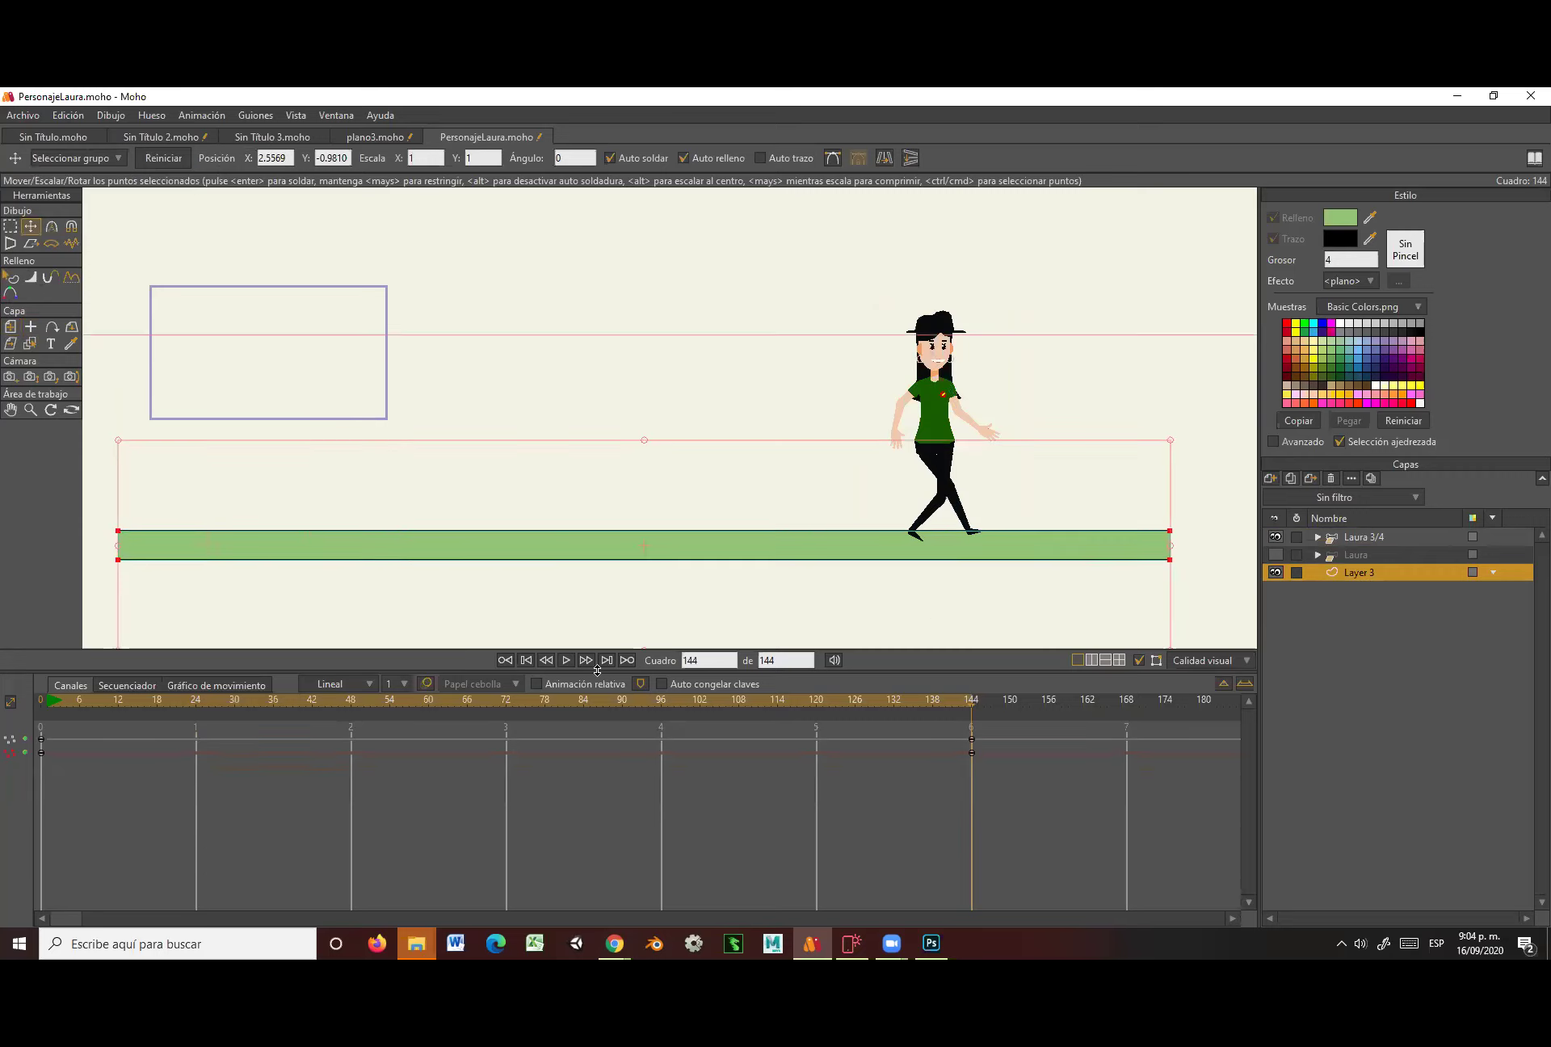
pyautogui.moveTo(169, 698); pyautogui.dragTo(35, 715)
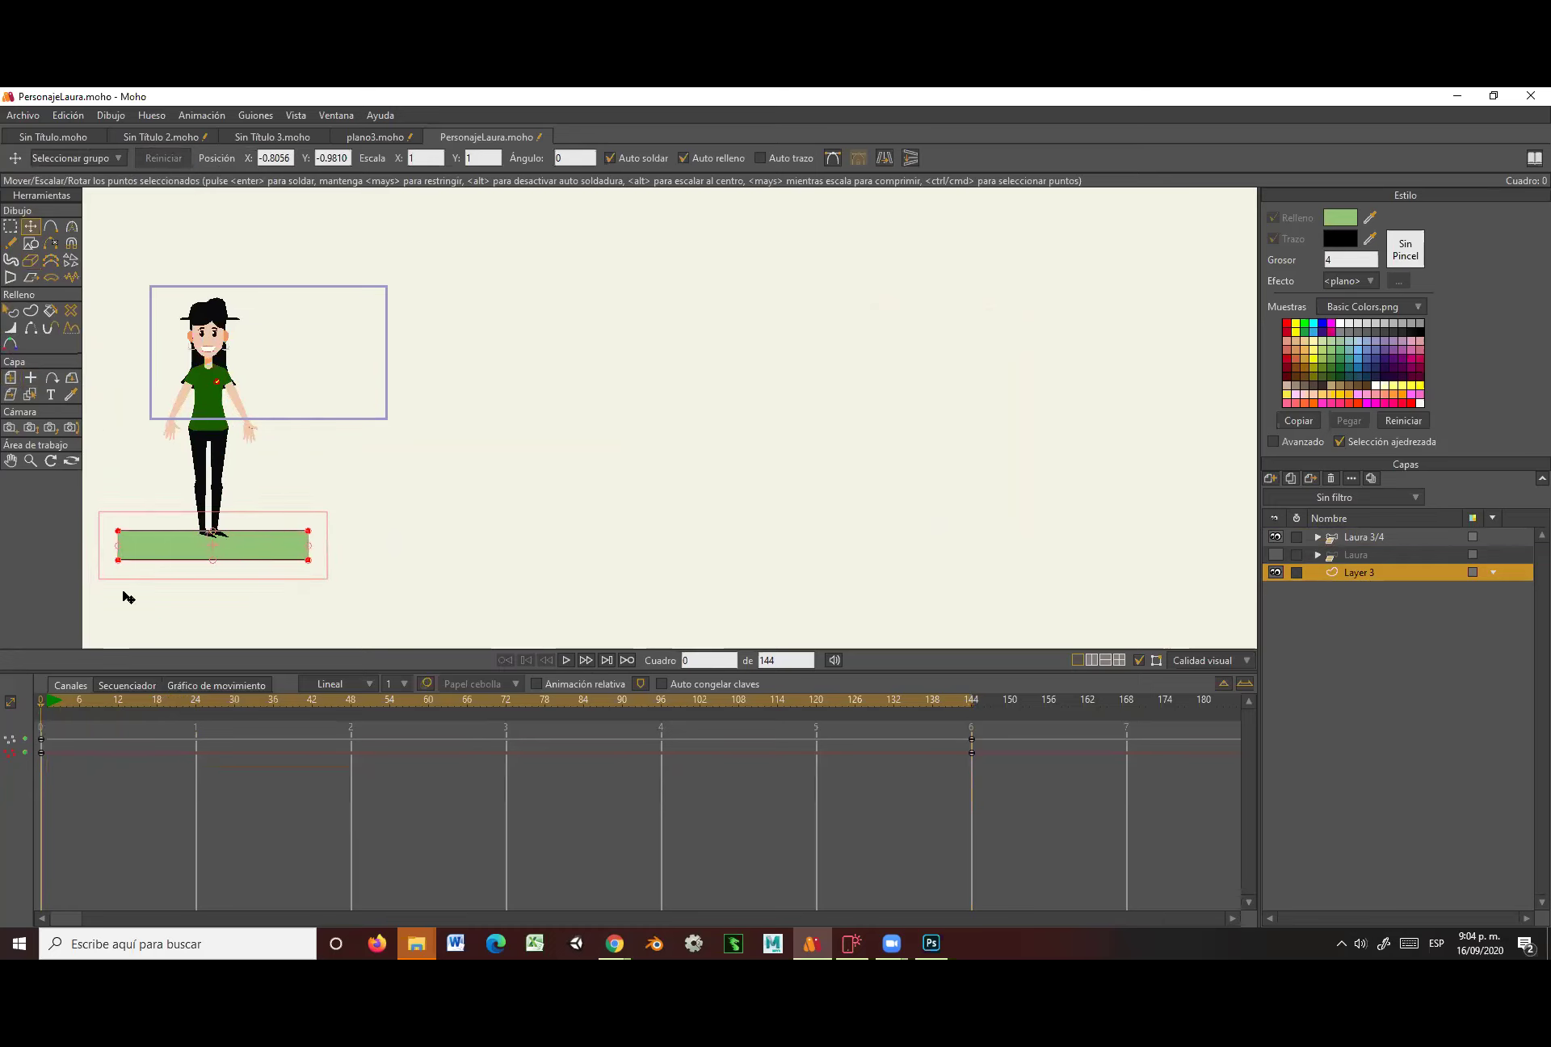
# At frame 1, zoom the camera out to about 33.4 degrees and move it to about X -0.02, Y 0.06 to frame the character and ground.
pyautogui.click(50, 704)
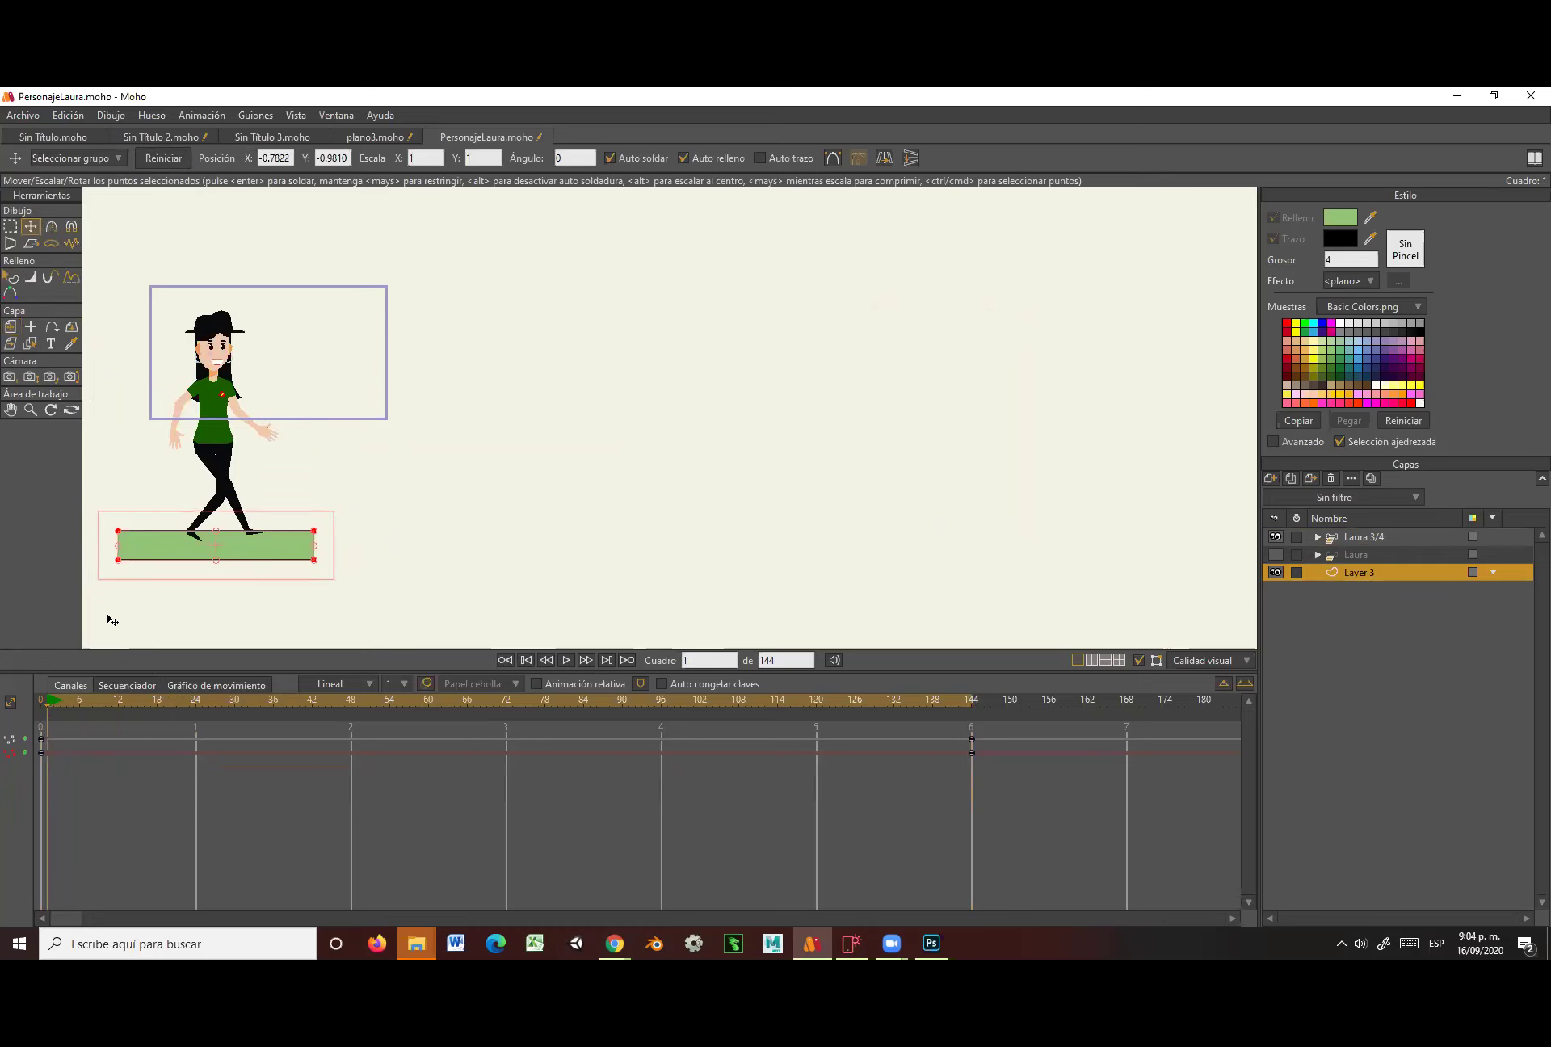
pyautogui.click(31, 377)
pyautogui.moveTo(355, 442); pyautogui.dragTo(353, 263)
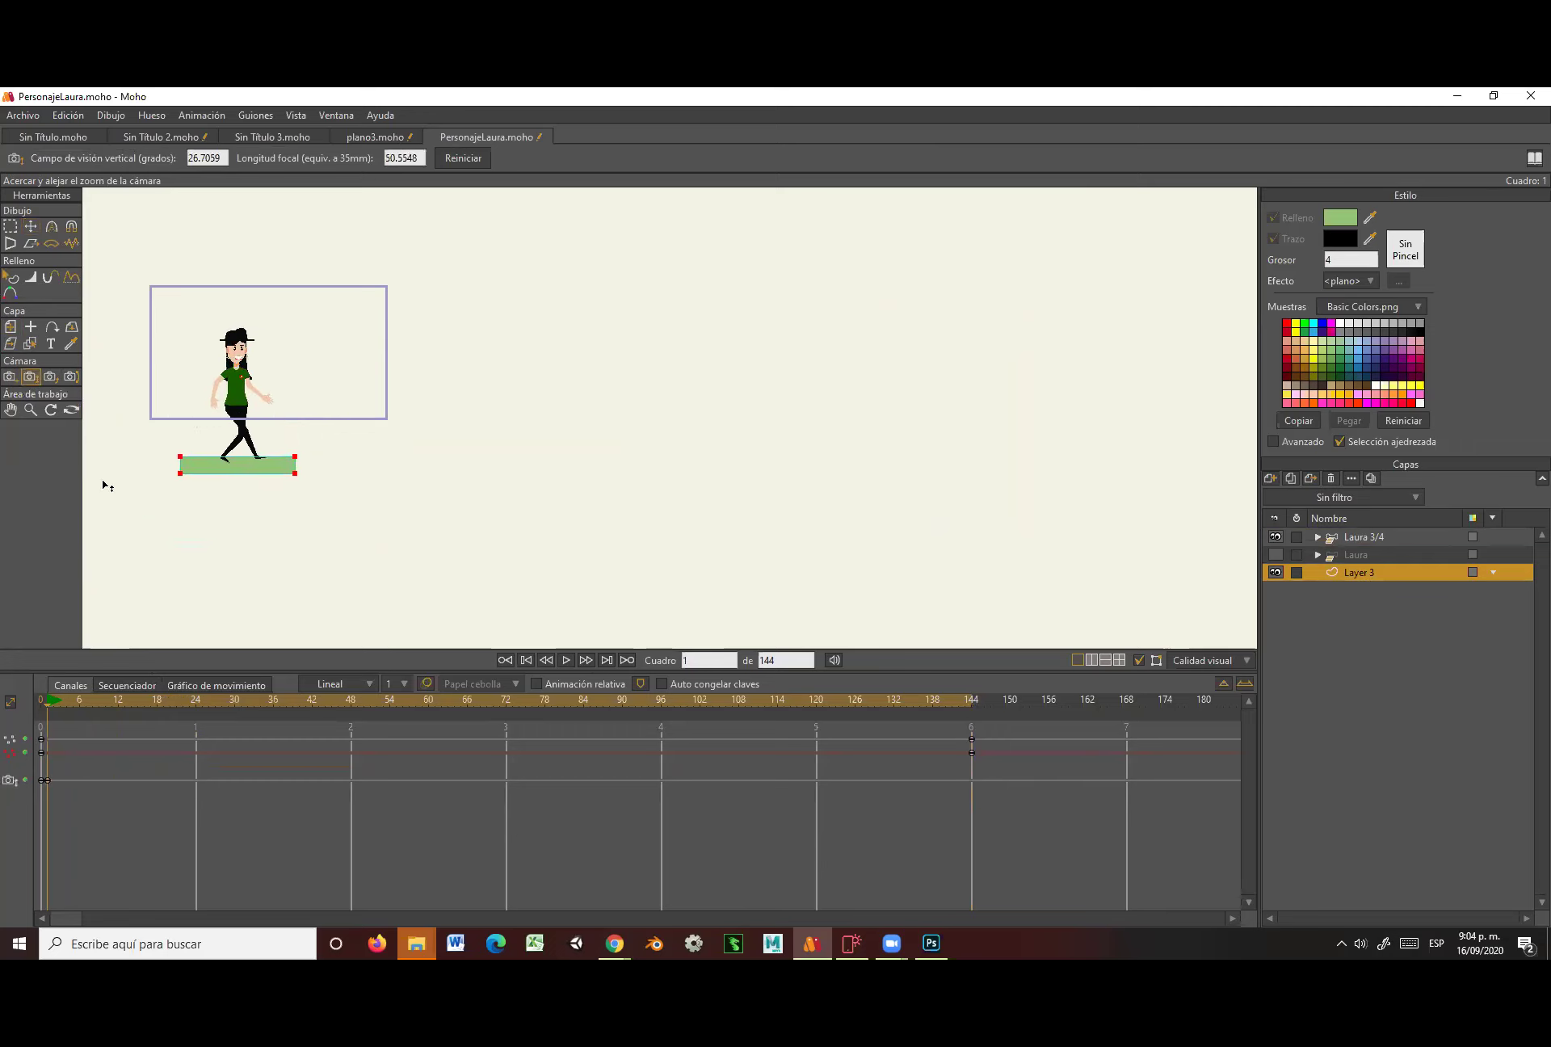
pyautogui.click(10, 379)
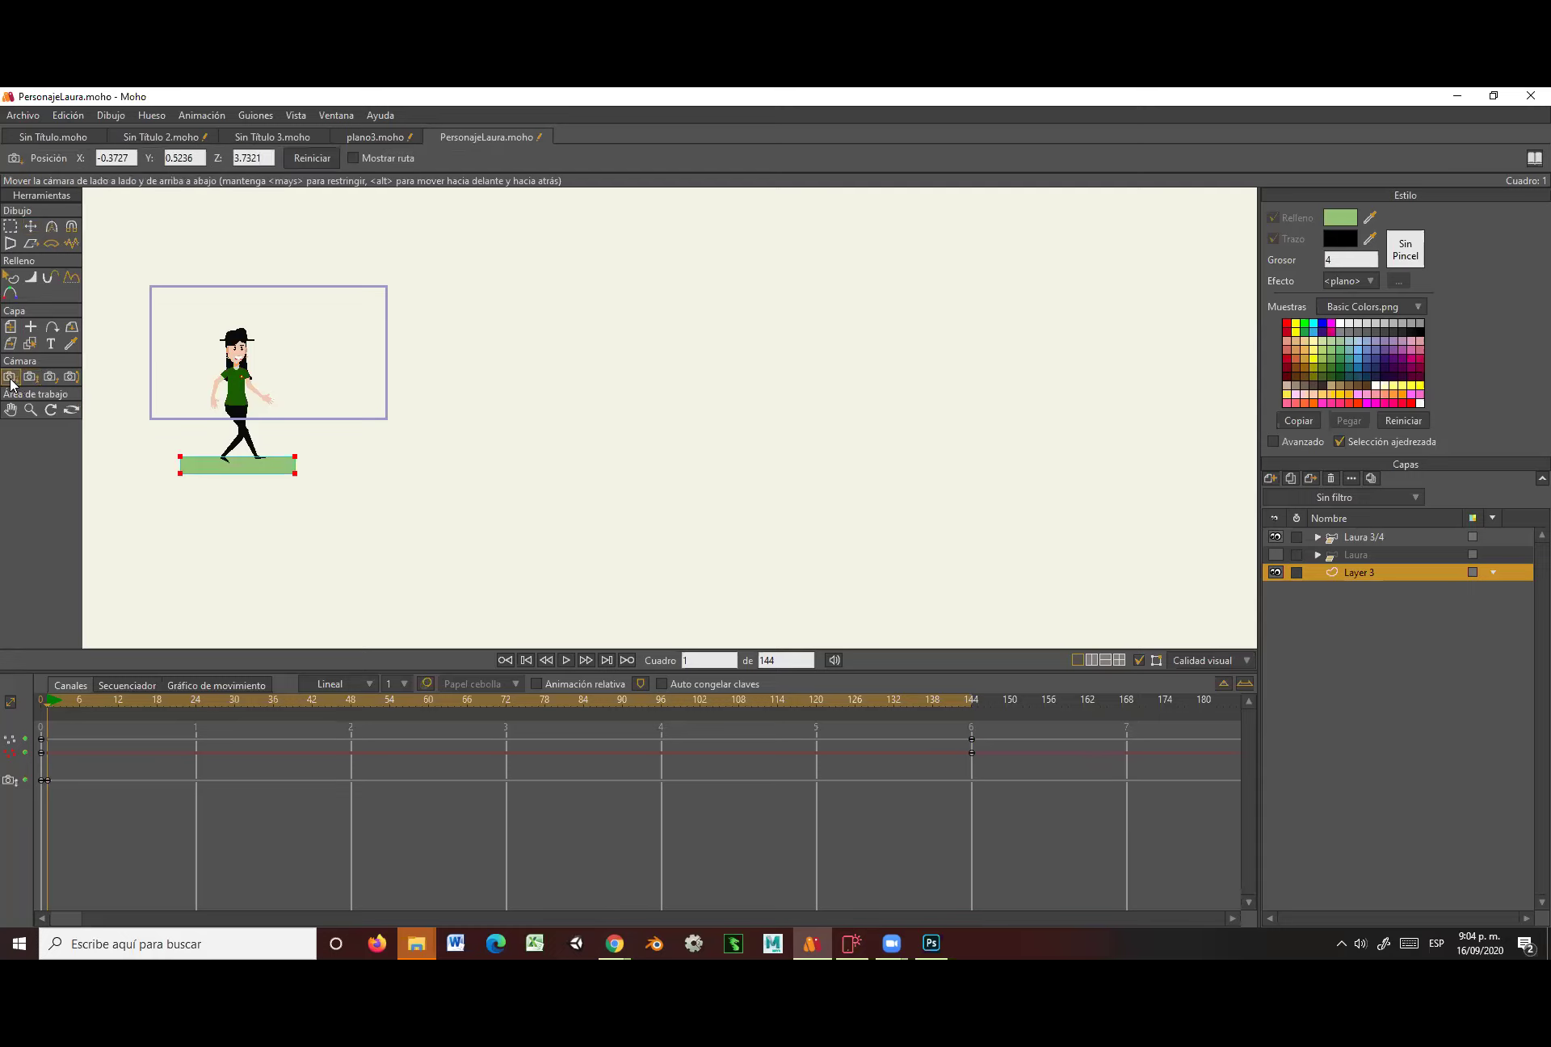
pyautogui.moveTo(250, 419); pyautogui.dragTo(225, 387)
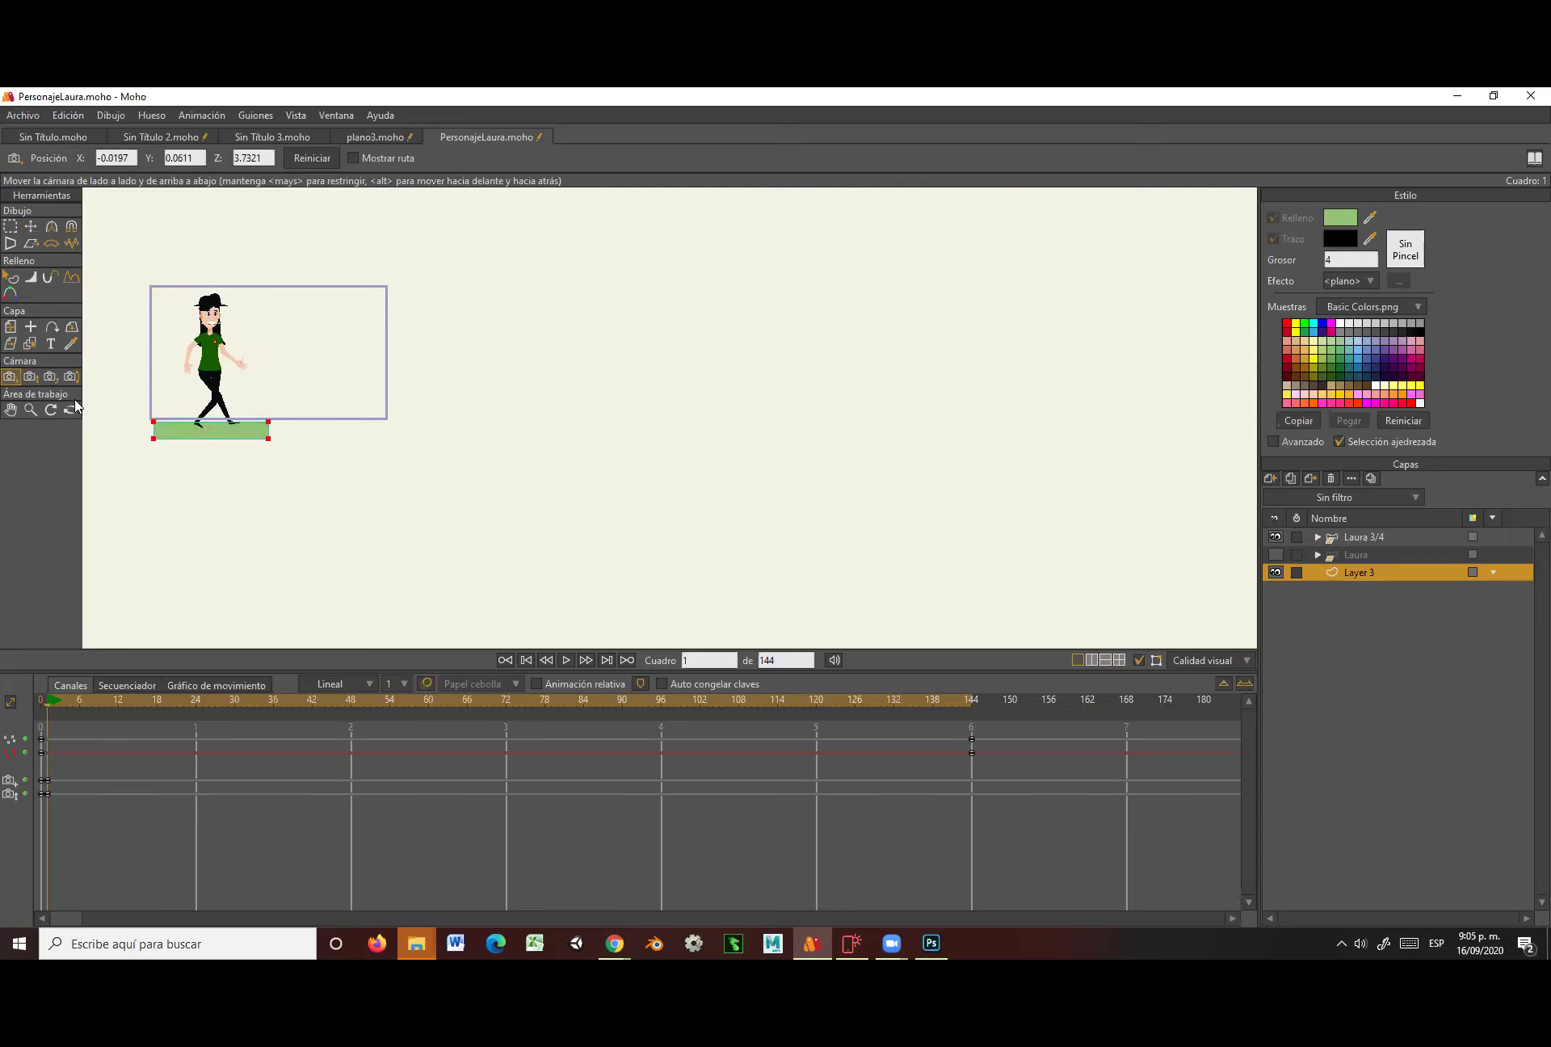
pyautogui.click(29, 376)
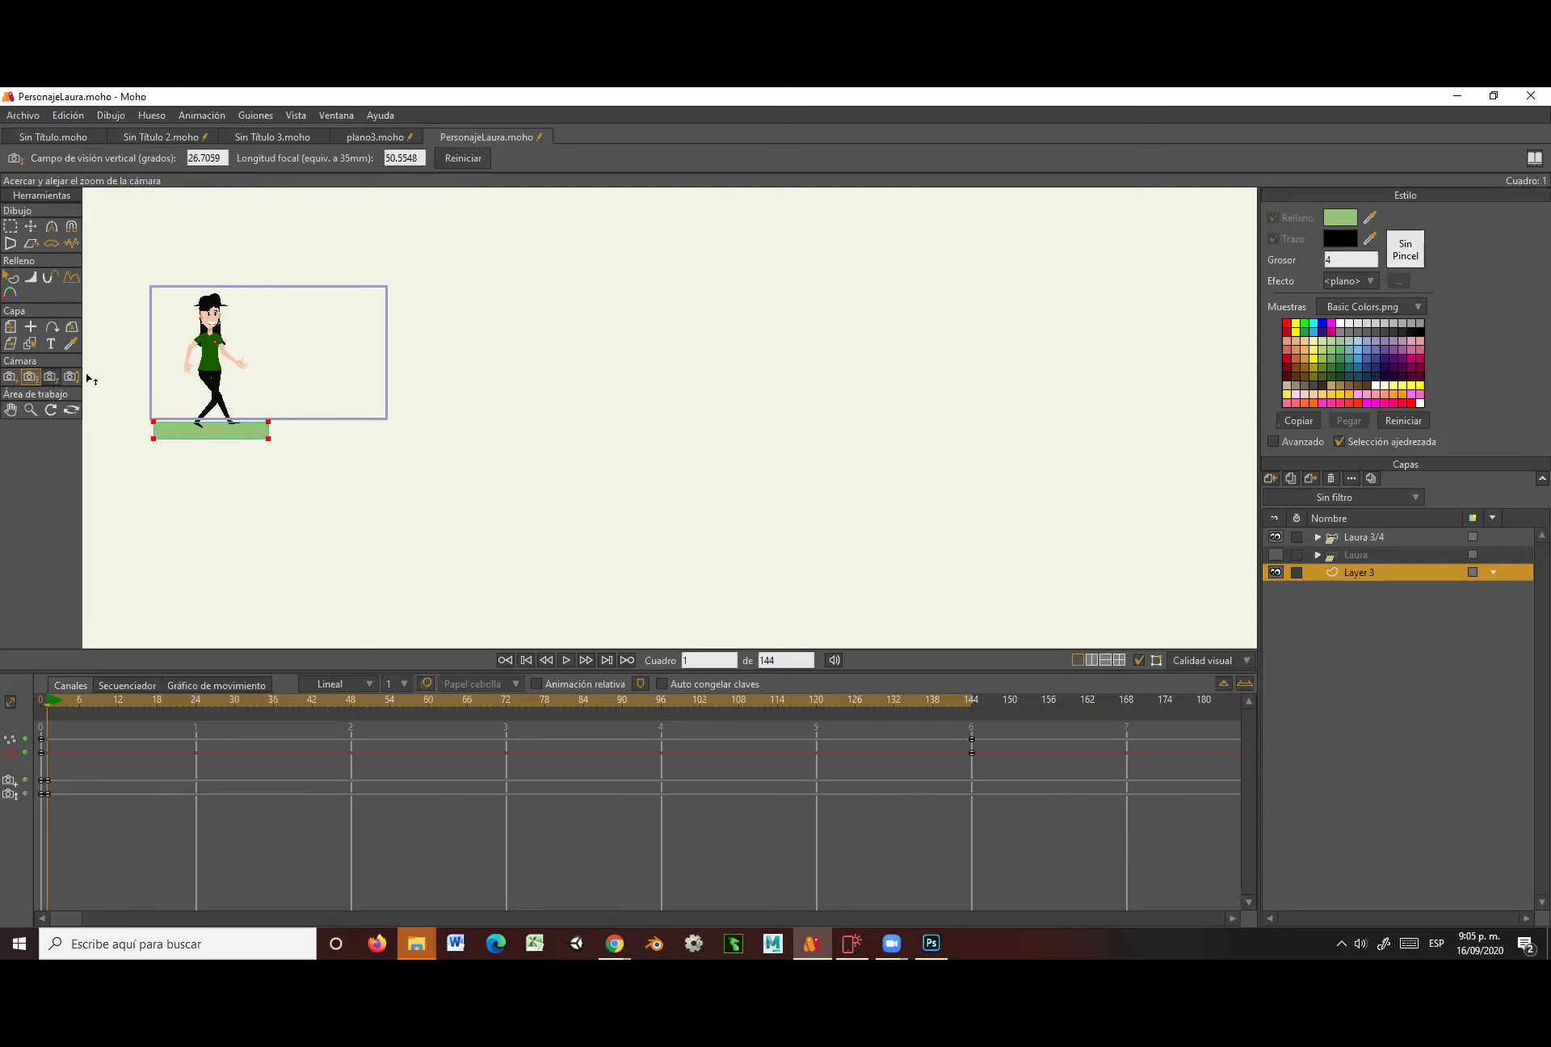
pyautogui.moveTo(262, 368); pyautogui.dragTo(312, 205)
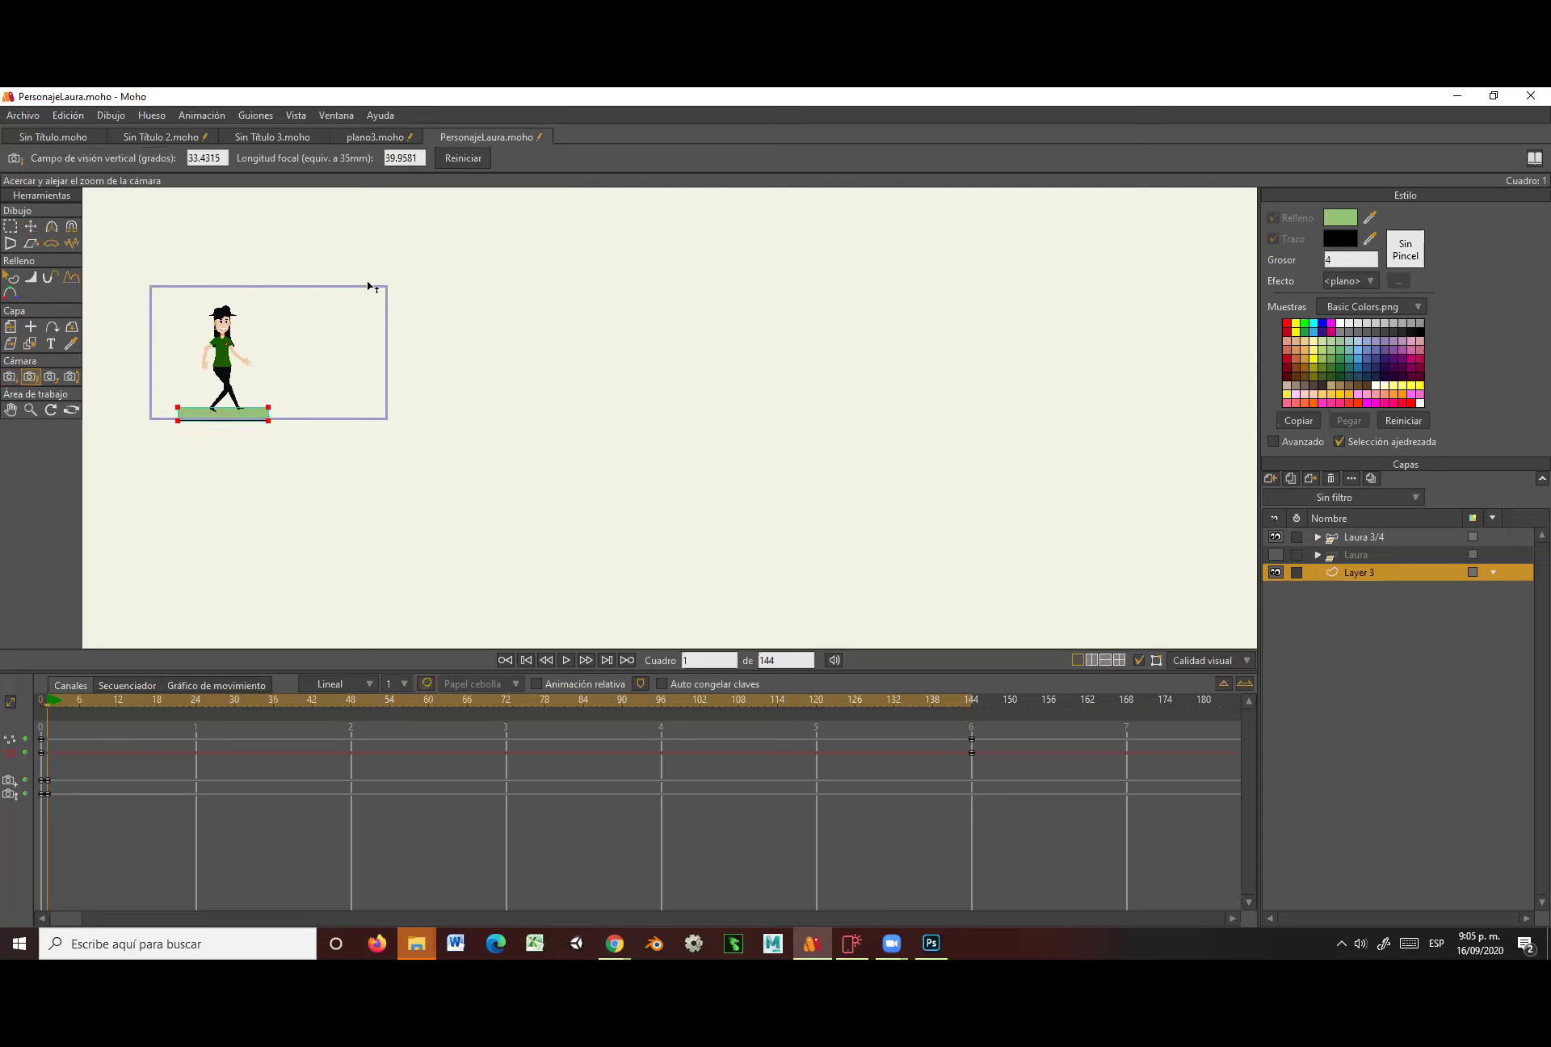
# At frame 1, zoom the camera out to about 53 degrees and move it to about X 1.76, Y 0.19.
pyautogui.scroll(3, 409, 367)
pyautogui.moveTo(409, 367); pyautogui.dragTo(856, 429)
pyautogui.scroll(1, 721, 422)
pyautogui.scroll(1, 721, 422)
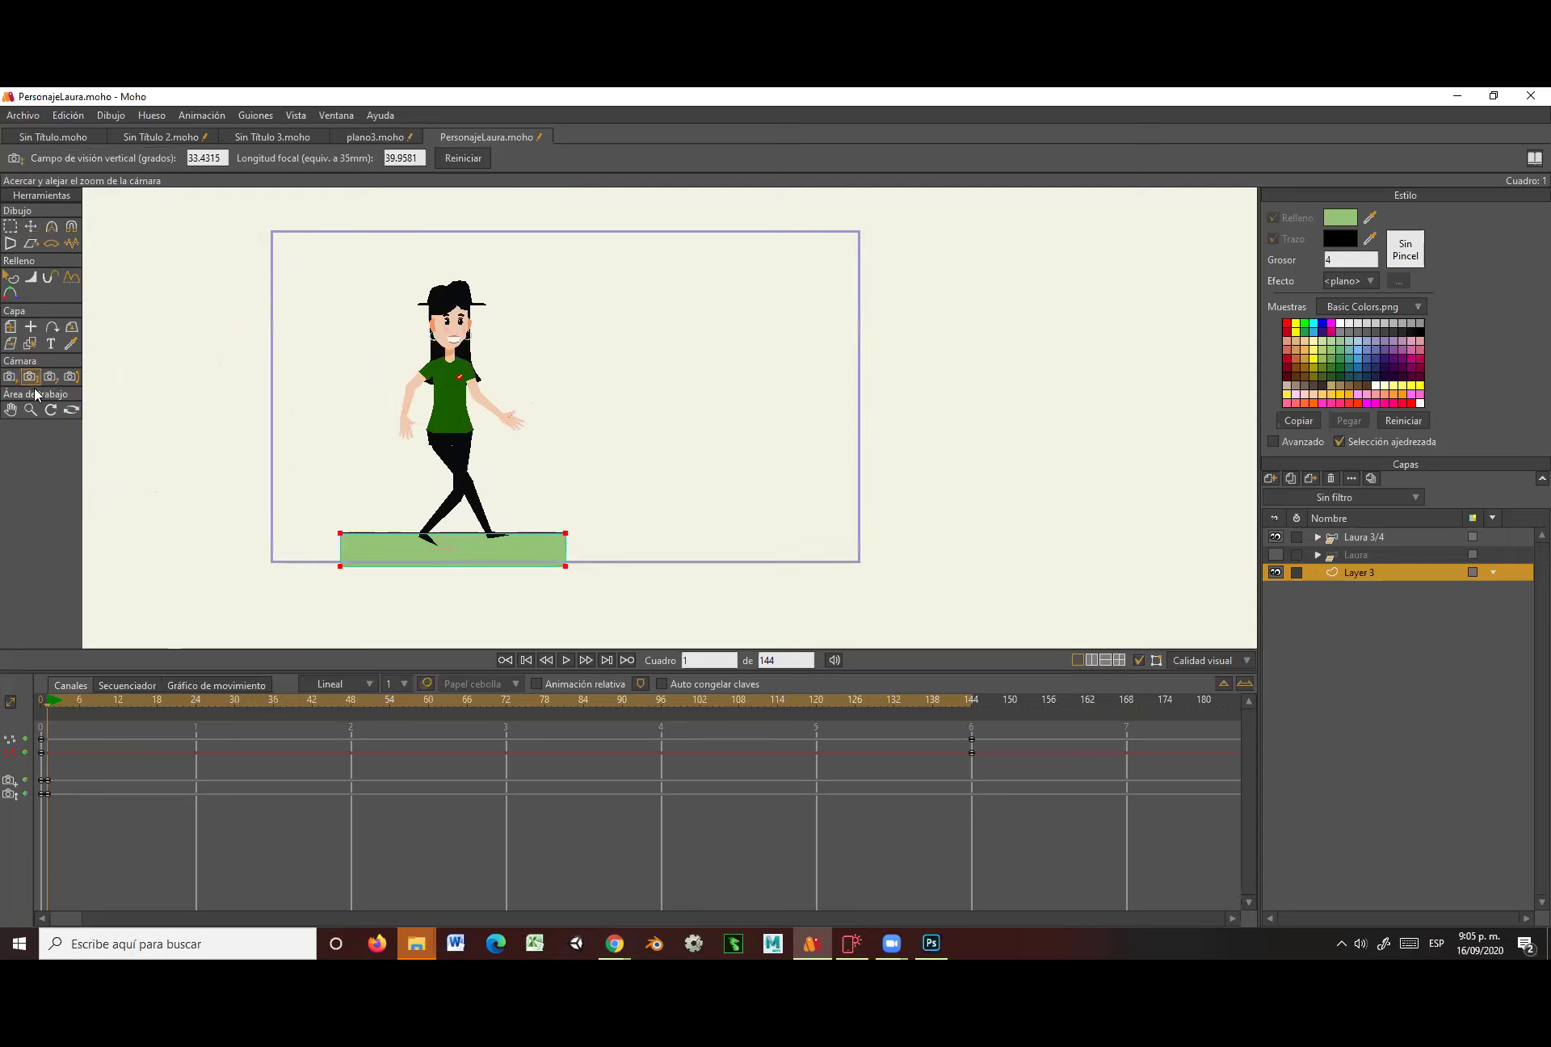
pyautogui.moveTo(48, 708)
pyautogui.mouseDown()
pyautogui.moveTo(501, 697)
pyautogui.moveTo(47, 709)
pyautogui.mouseUp()
pyautogui.moveTo(317, 418); pyautogui.dragTo(360, 157)
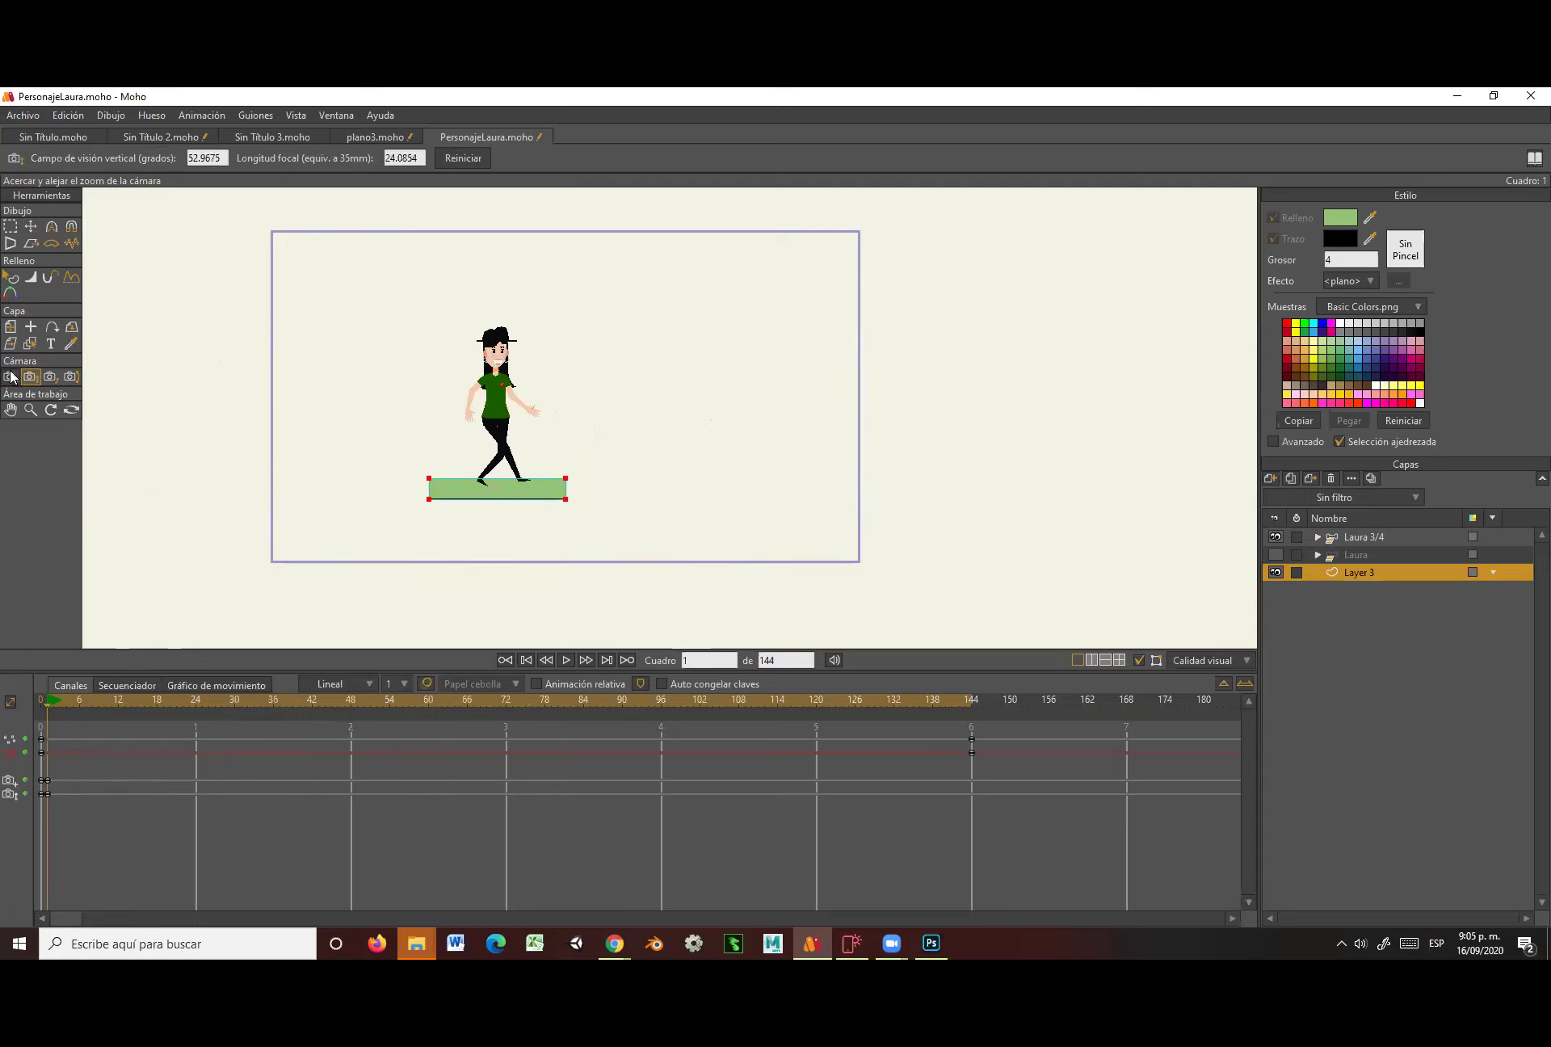
pyautogui.click(10, 376)
pyautogui.moveTo(419, 401); pyautogui.dragTo(125, 424)
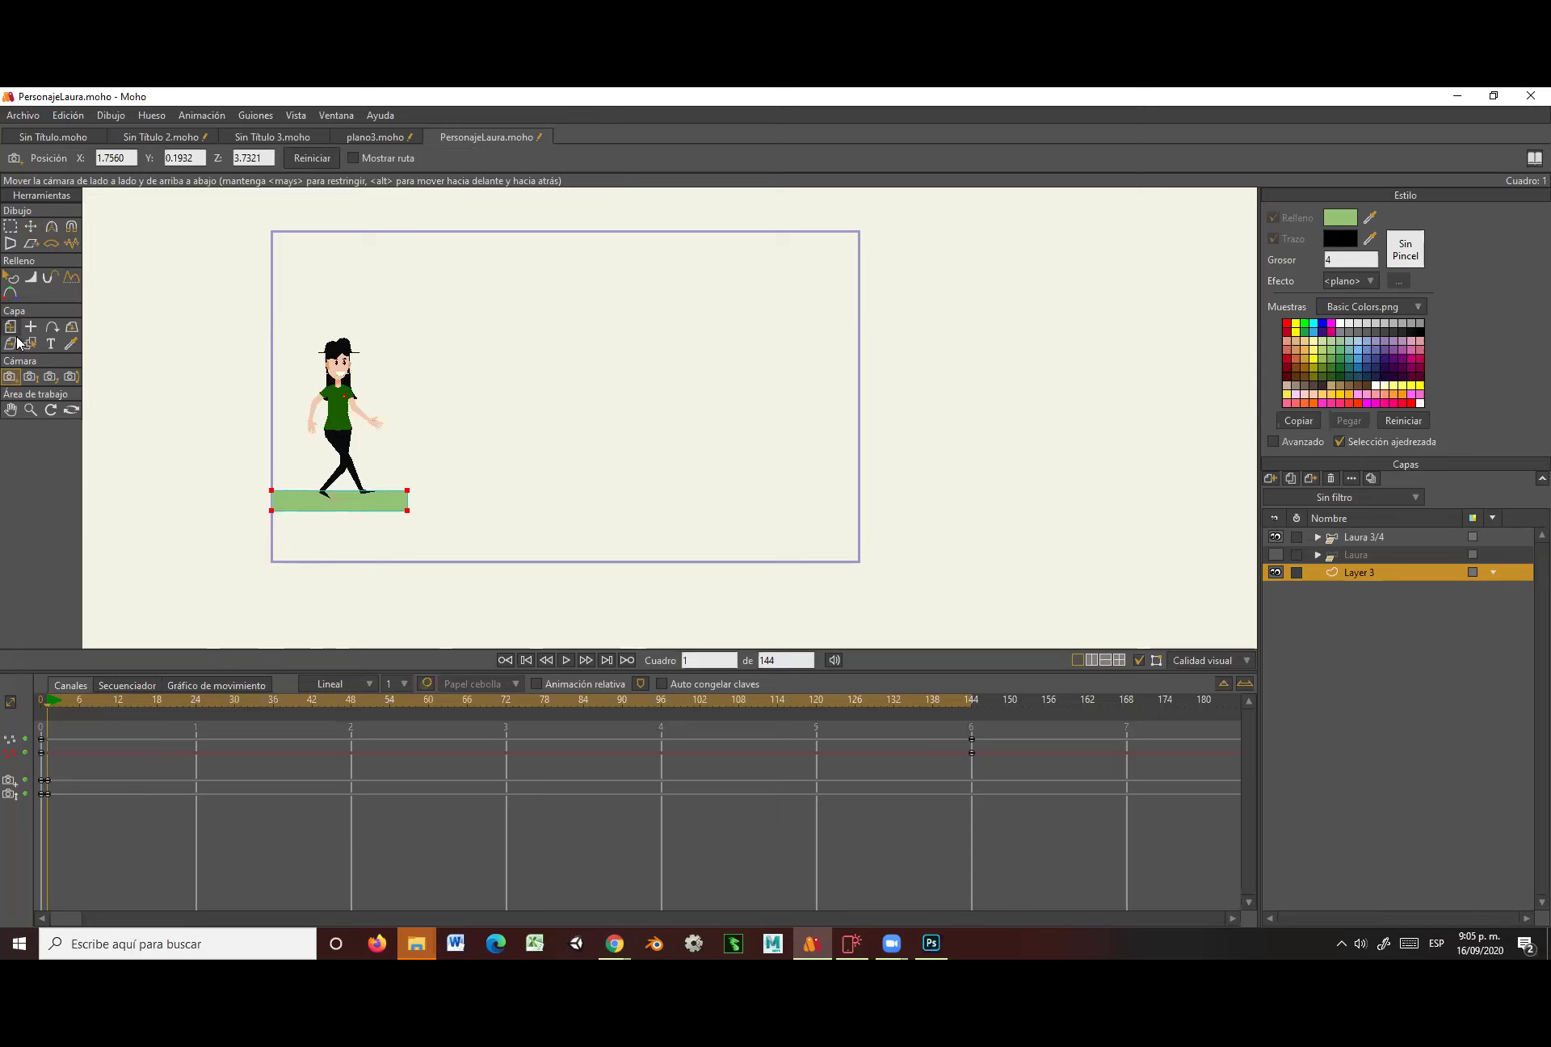
# Copy the stretched ground's point keyframes on Layer 3 from frame 144 to frame 1, and play back the walk over it.
pyautogui.click(30, 226)
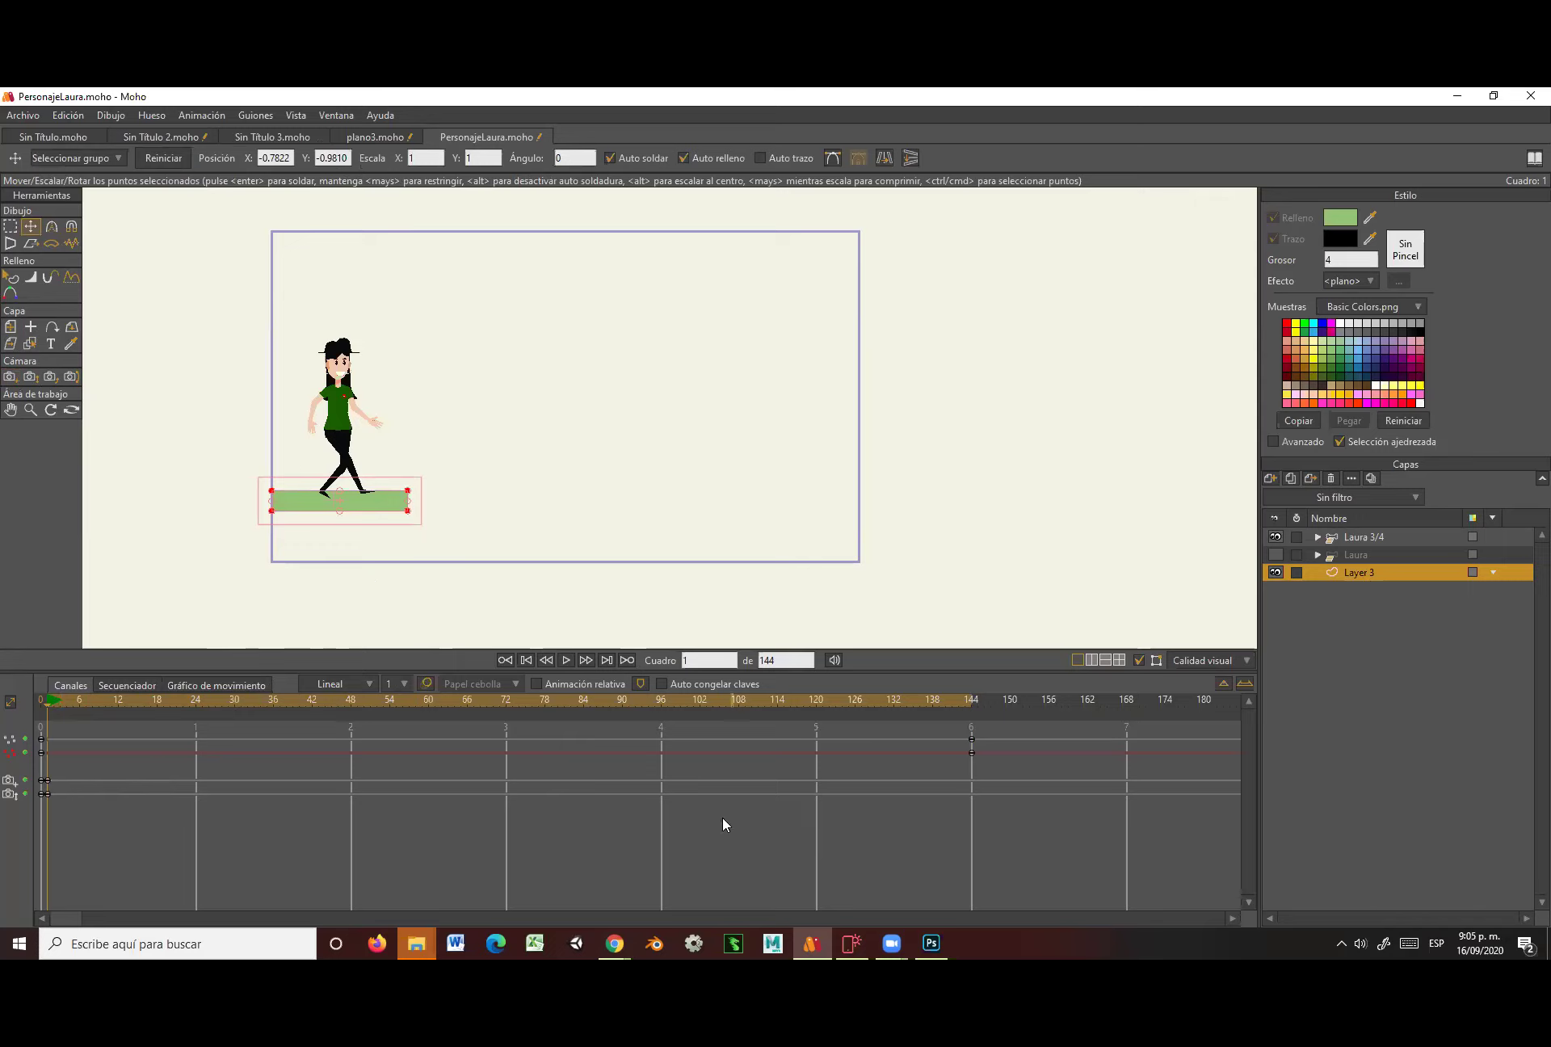
pyautogui.moveTo(65, 918)
pyautogui.mouseDown()
pyautogui.moveTo(321, 918)
pyautogui.moveTo(44, 920)
pyautogui.mouseUp()
pyautogui.moveTo(966, 735); pyautogui.dragTo(990, 772)
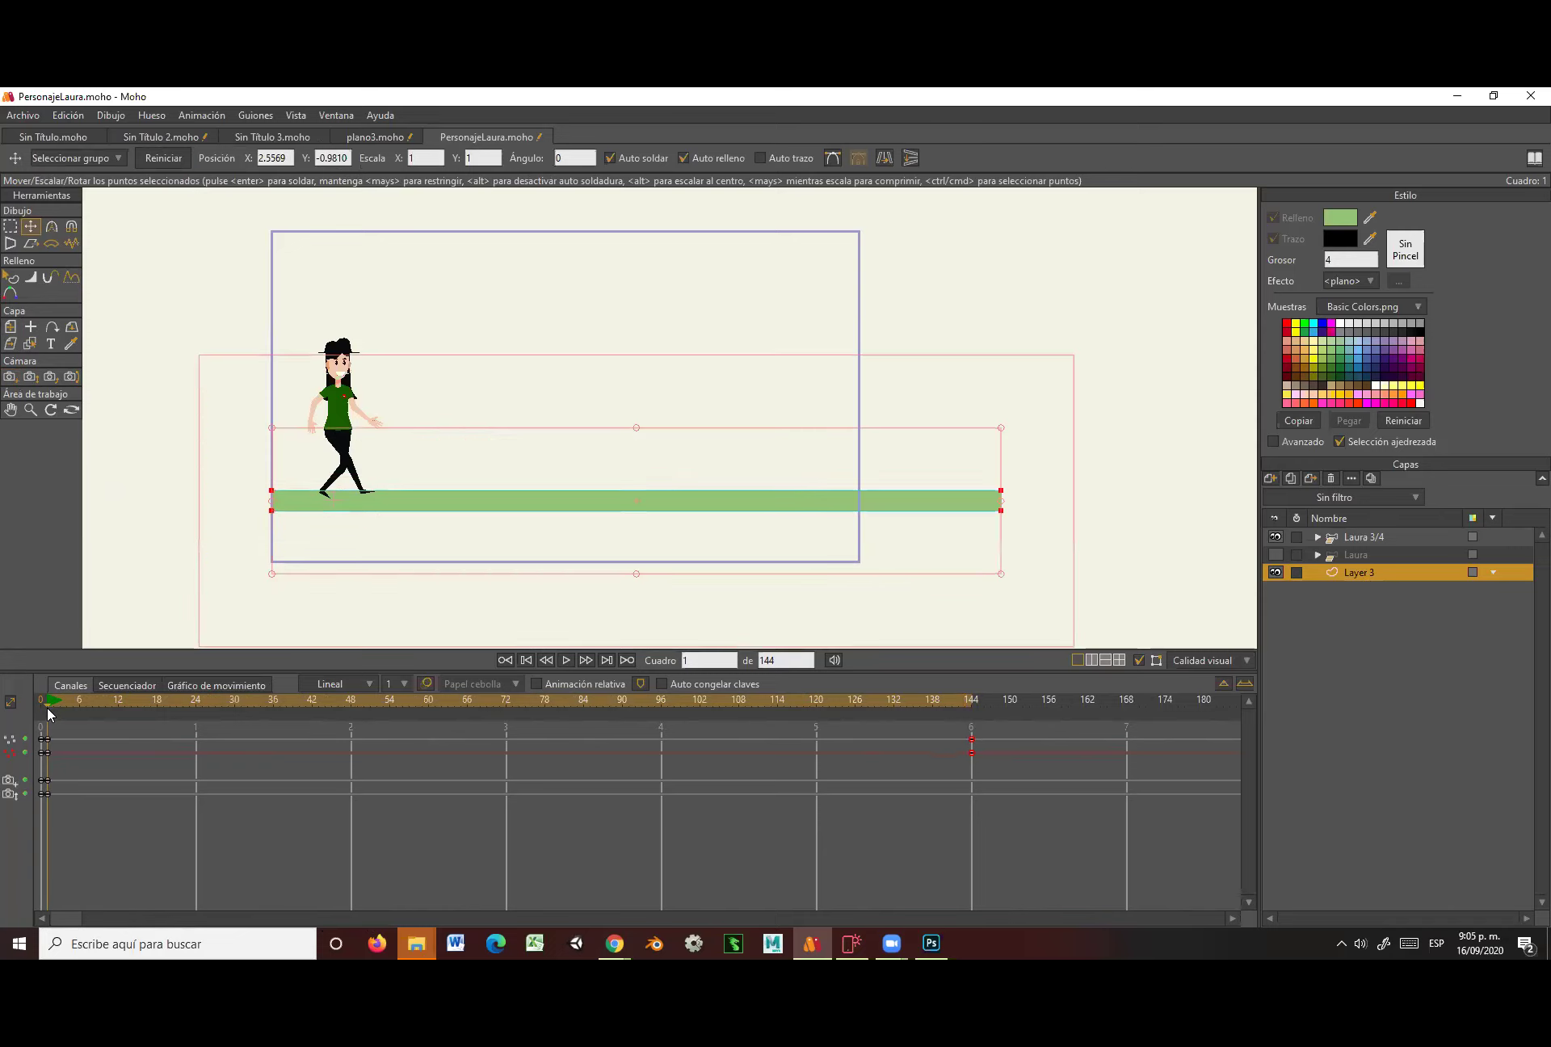
pyautogui.click(152, 567)
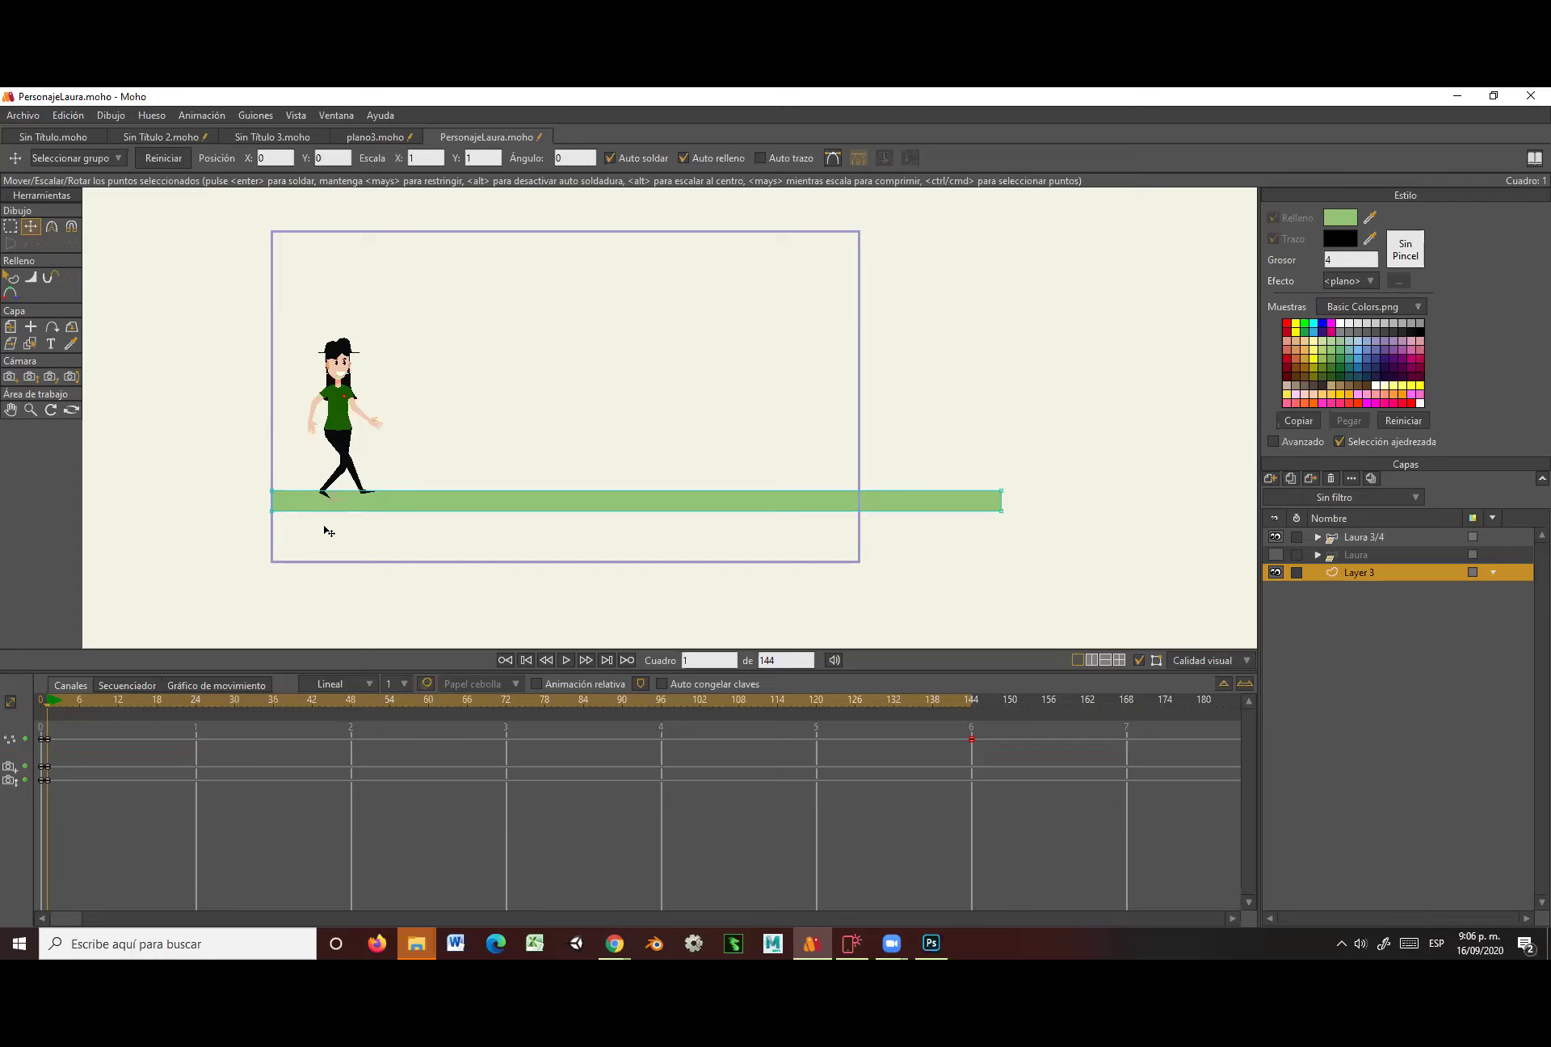
pyautogui.click(719, 508)
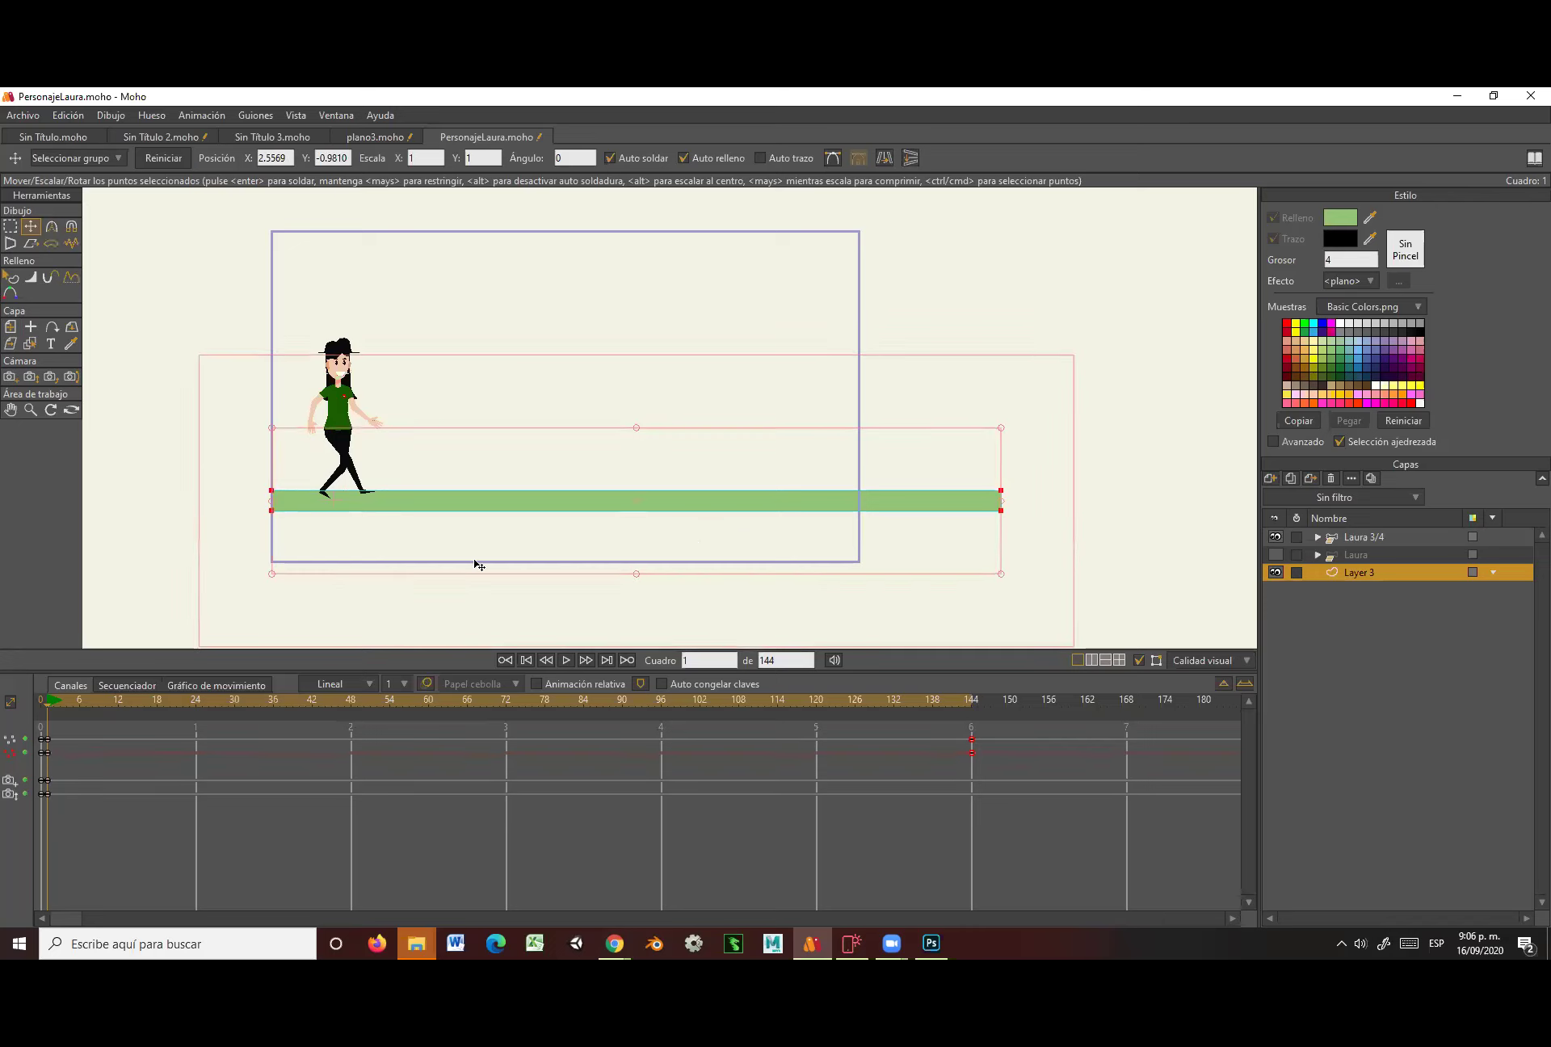
pyautogui.click(567, 660)
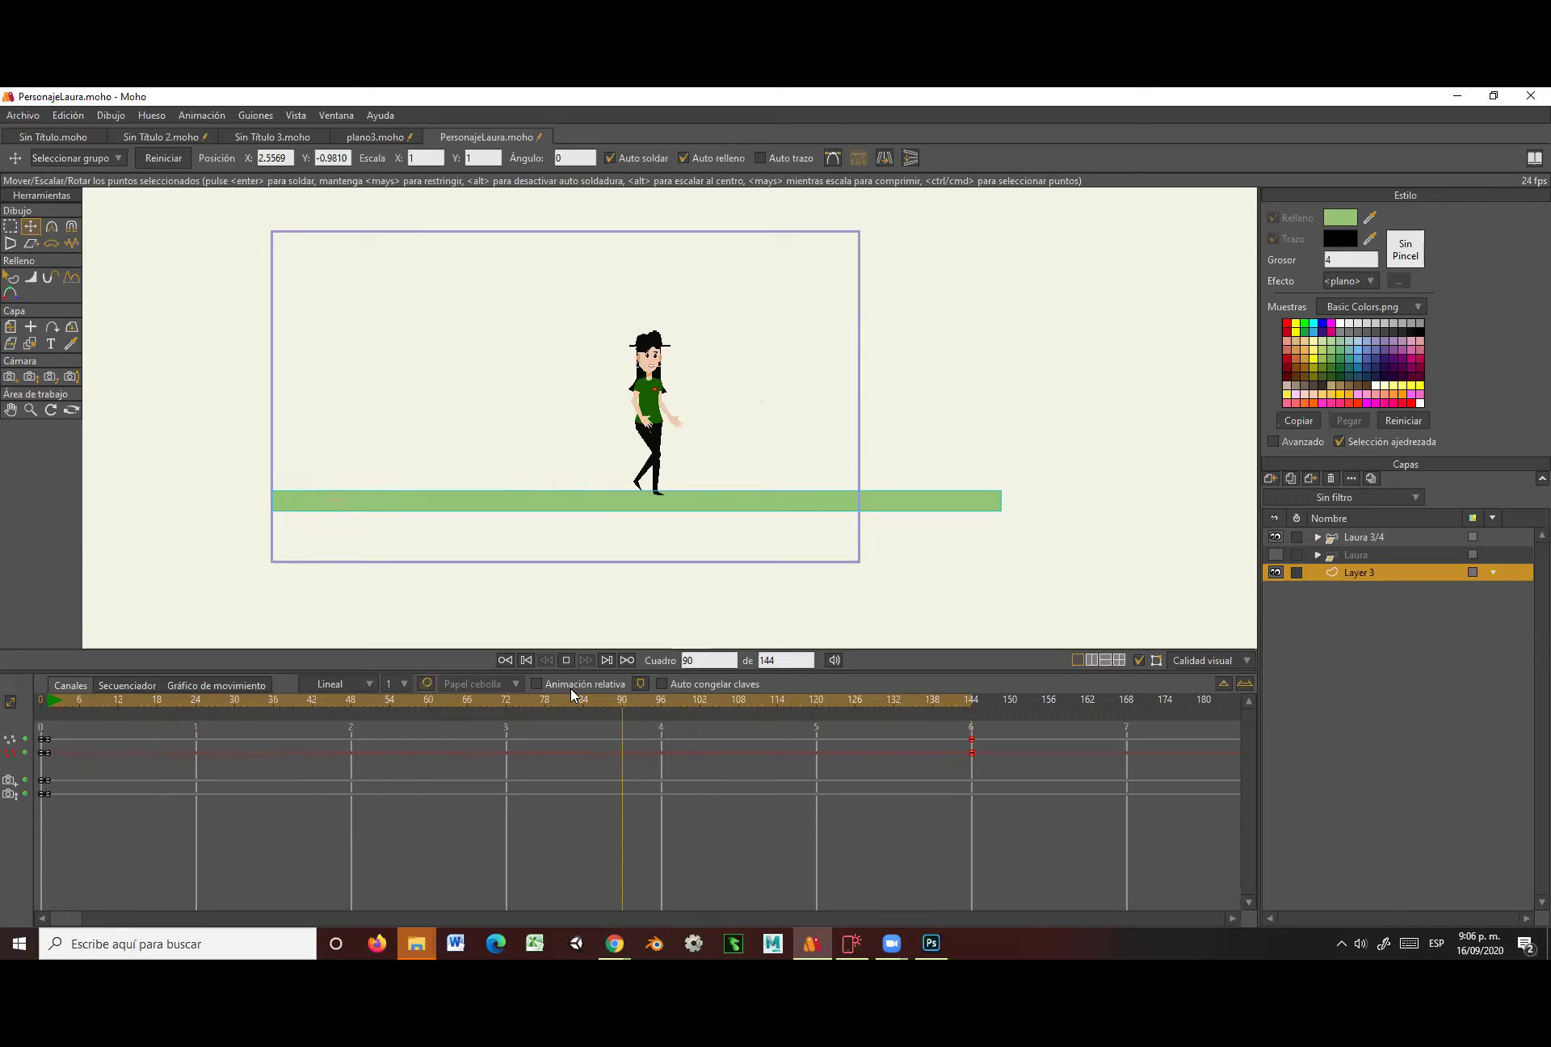
pyautogui.moveTo(510, 696); pyautogui.dragTo(47, 730)
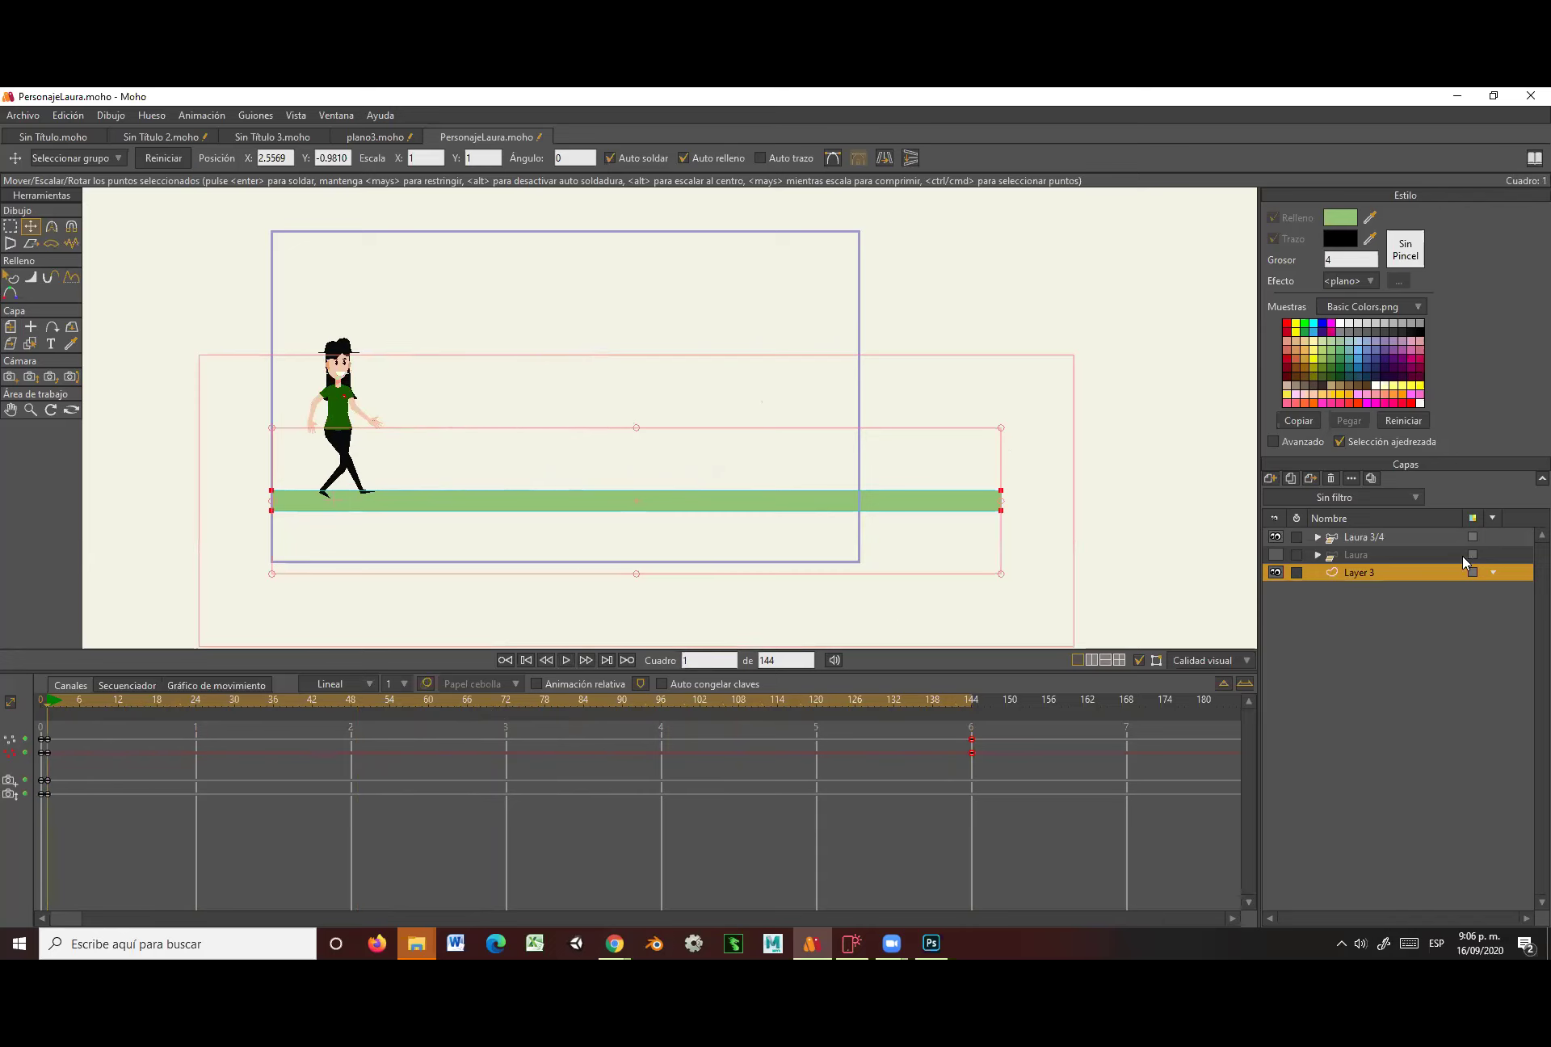
# Copy Layer 3's stretched ground keyframe from frame 1 to frame 0, and deselect the ground's points.
pyautogui.click(1273, 473)
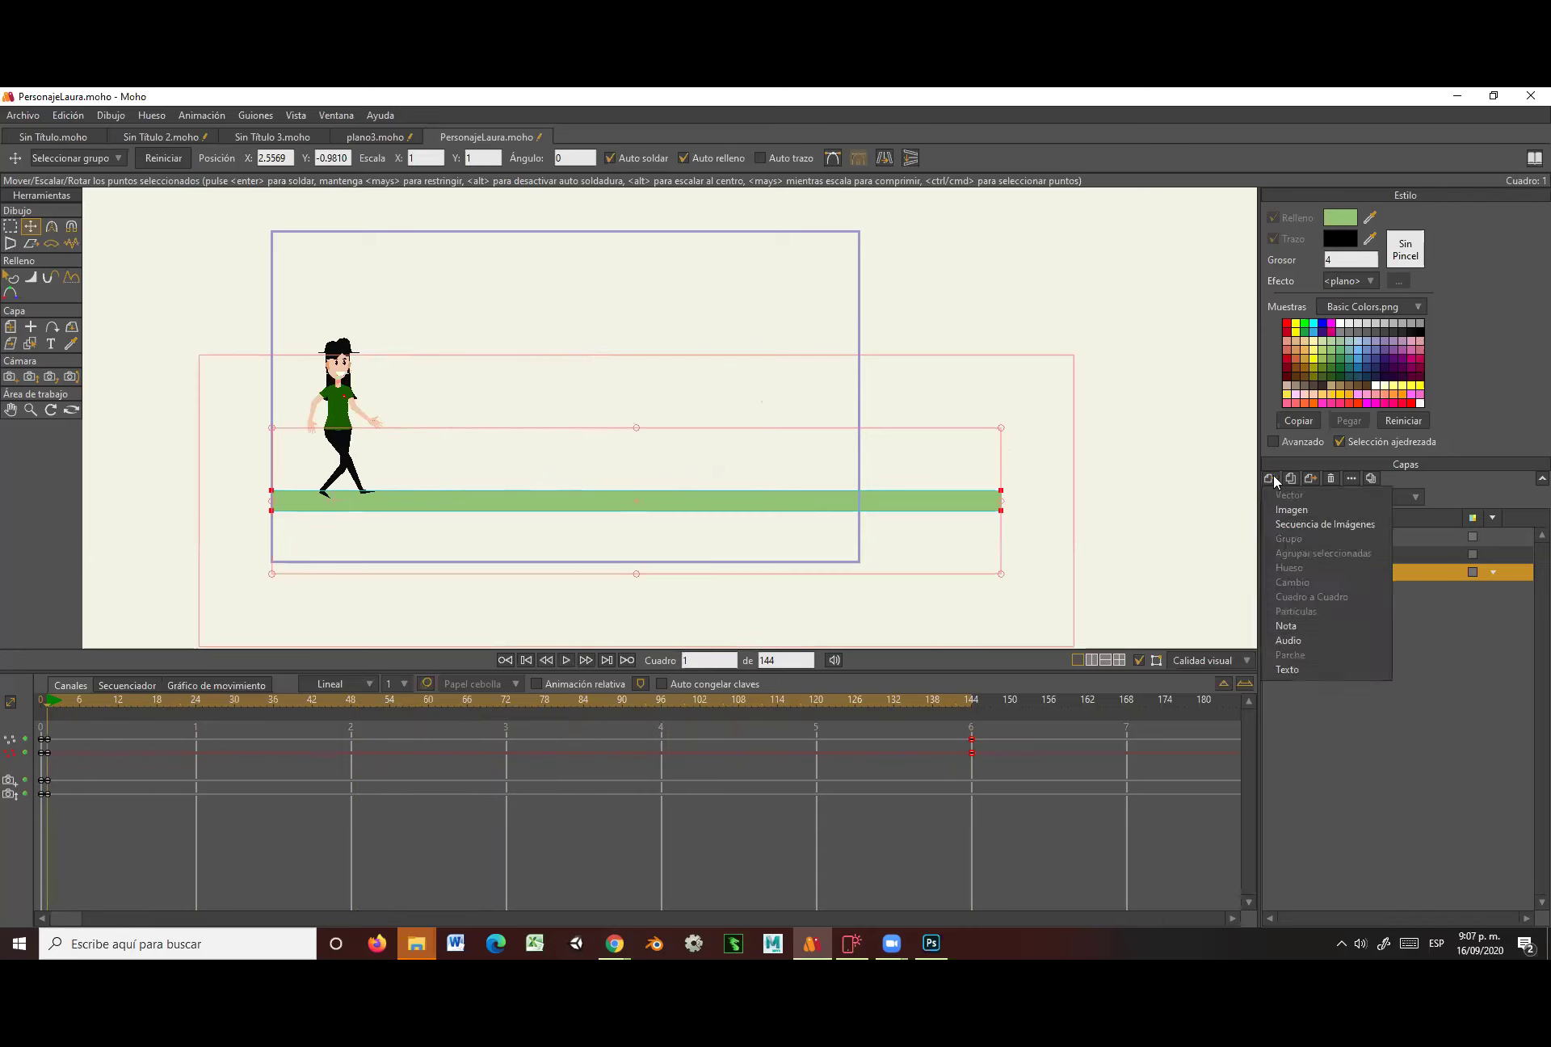
pyautogui.click(39, 701)
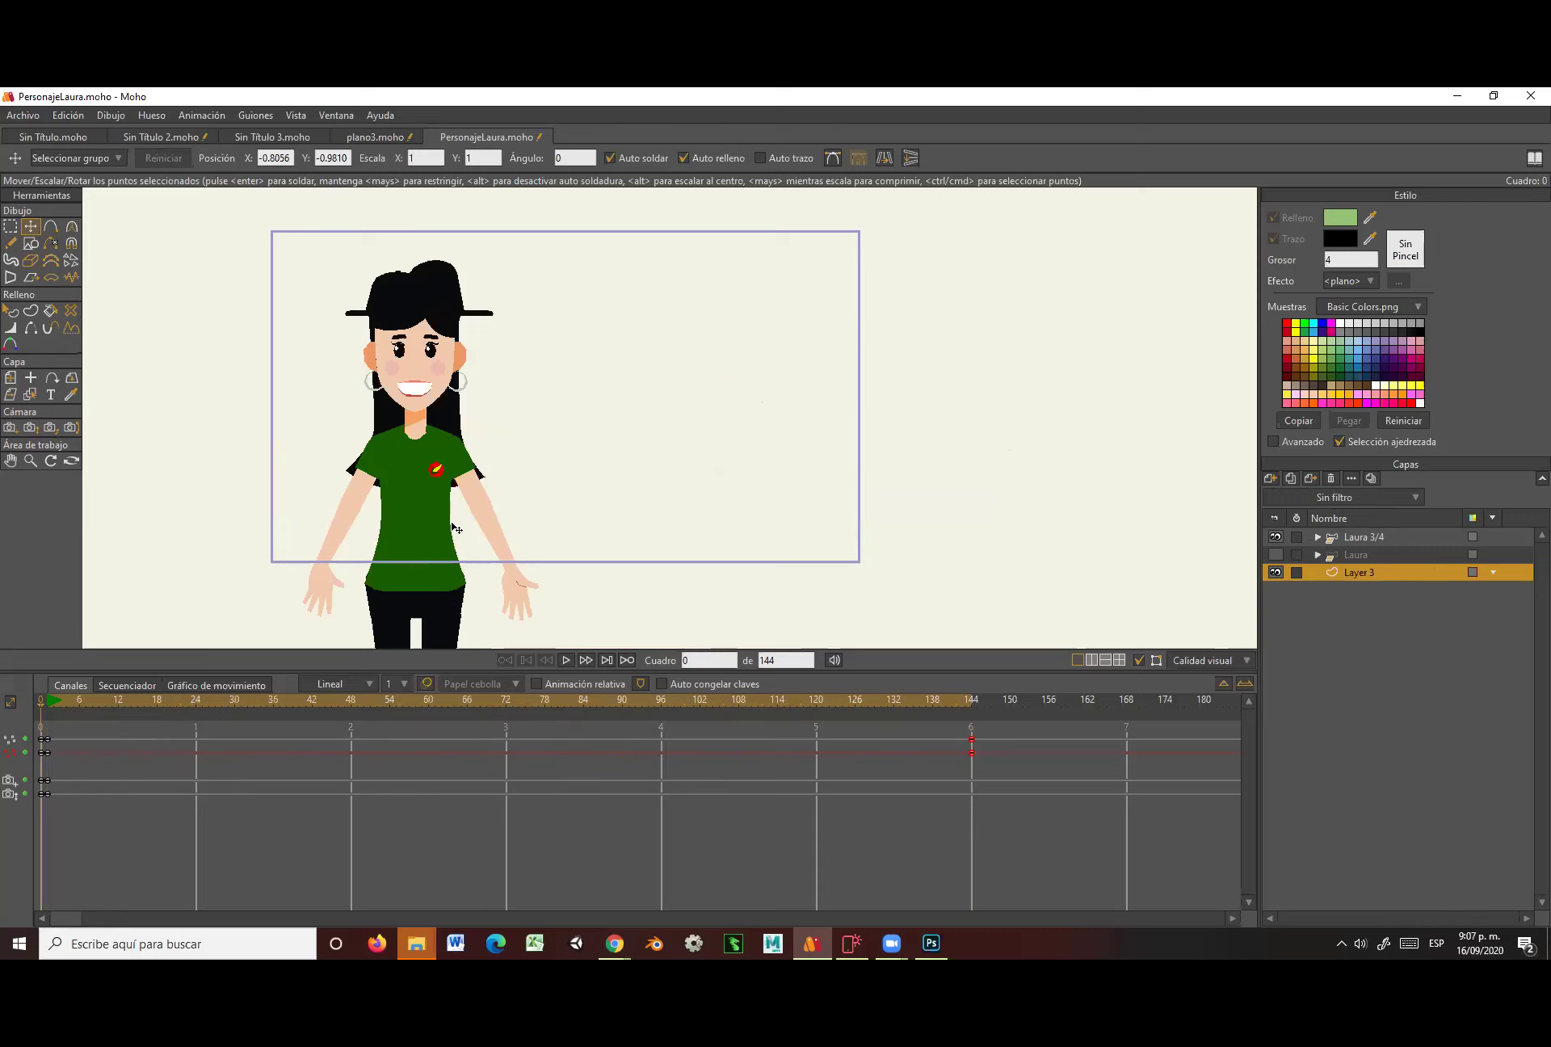
pyautogui.scroll(-4, 509, 499)
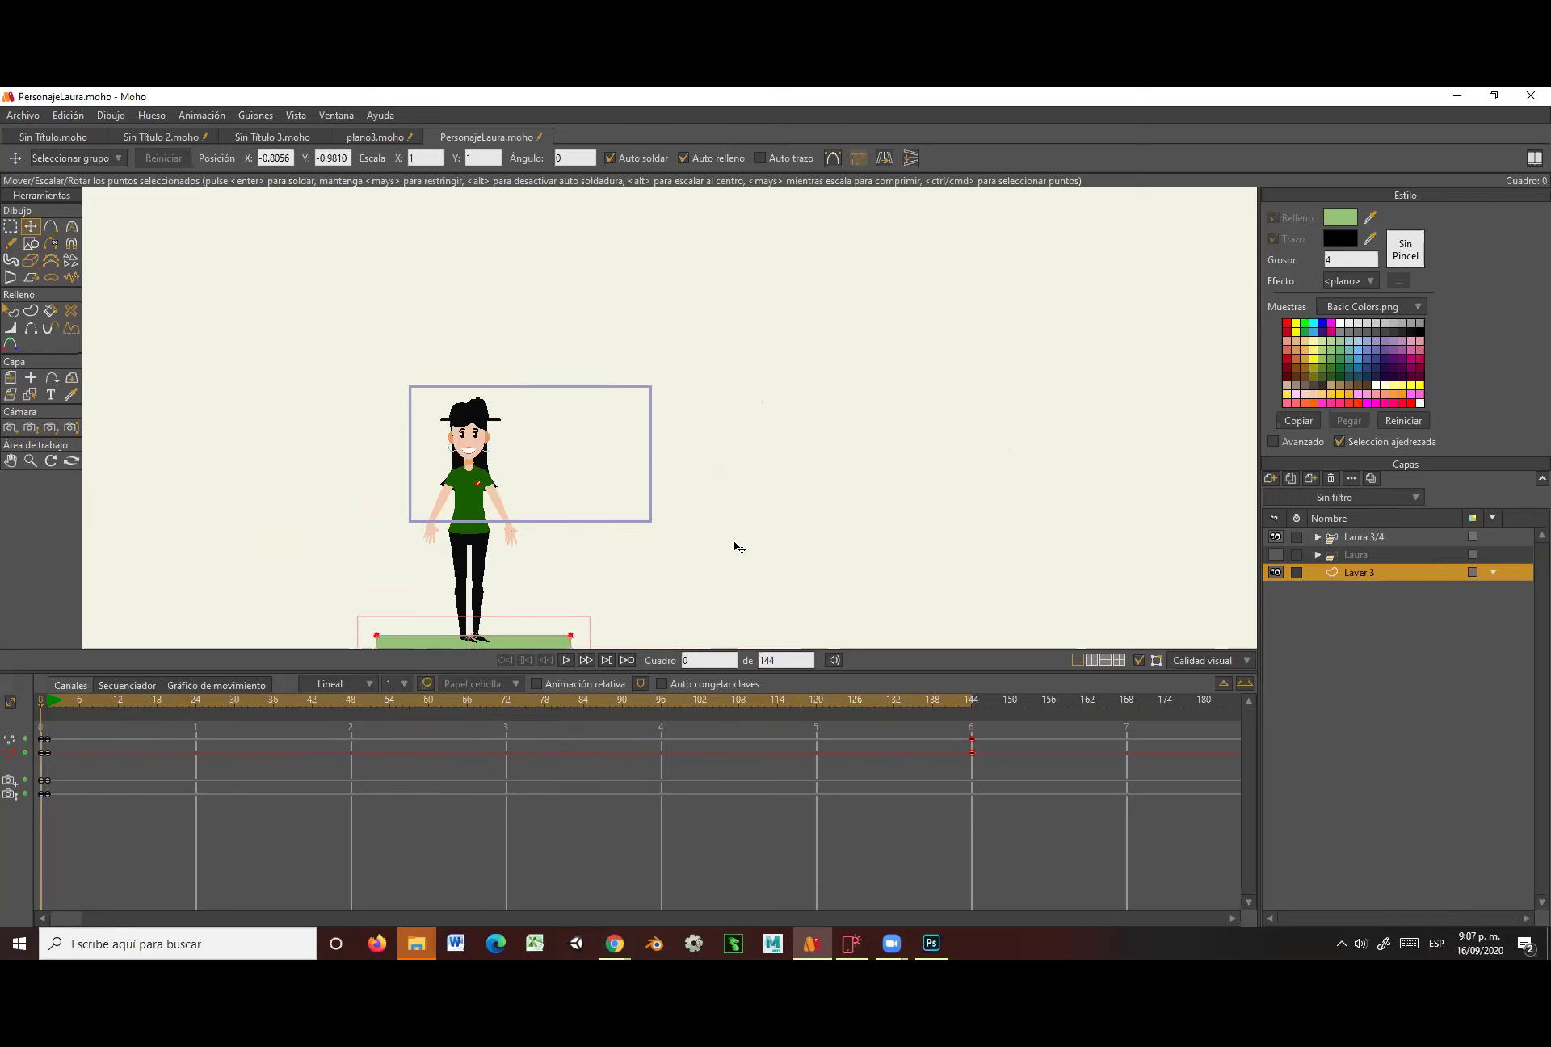
pyautogui.moveTo(780, 546); pyautogui.dragTo(692, 405)
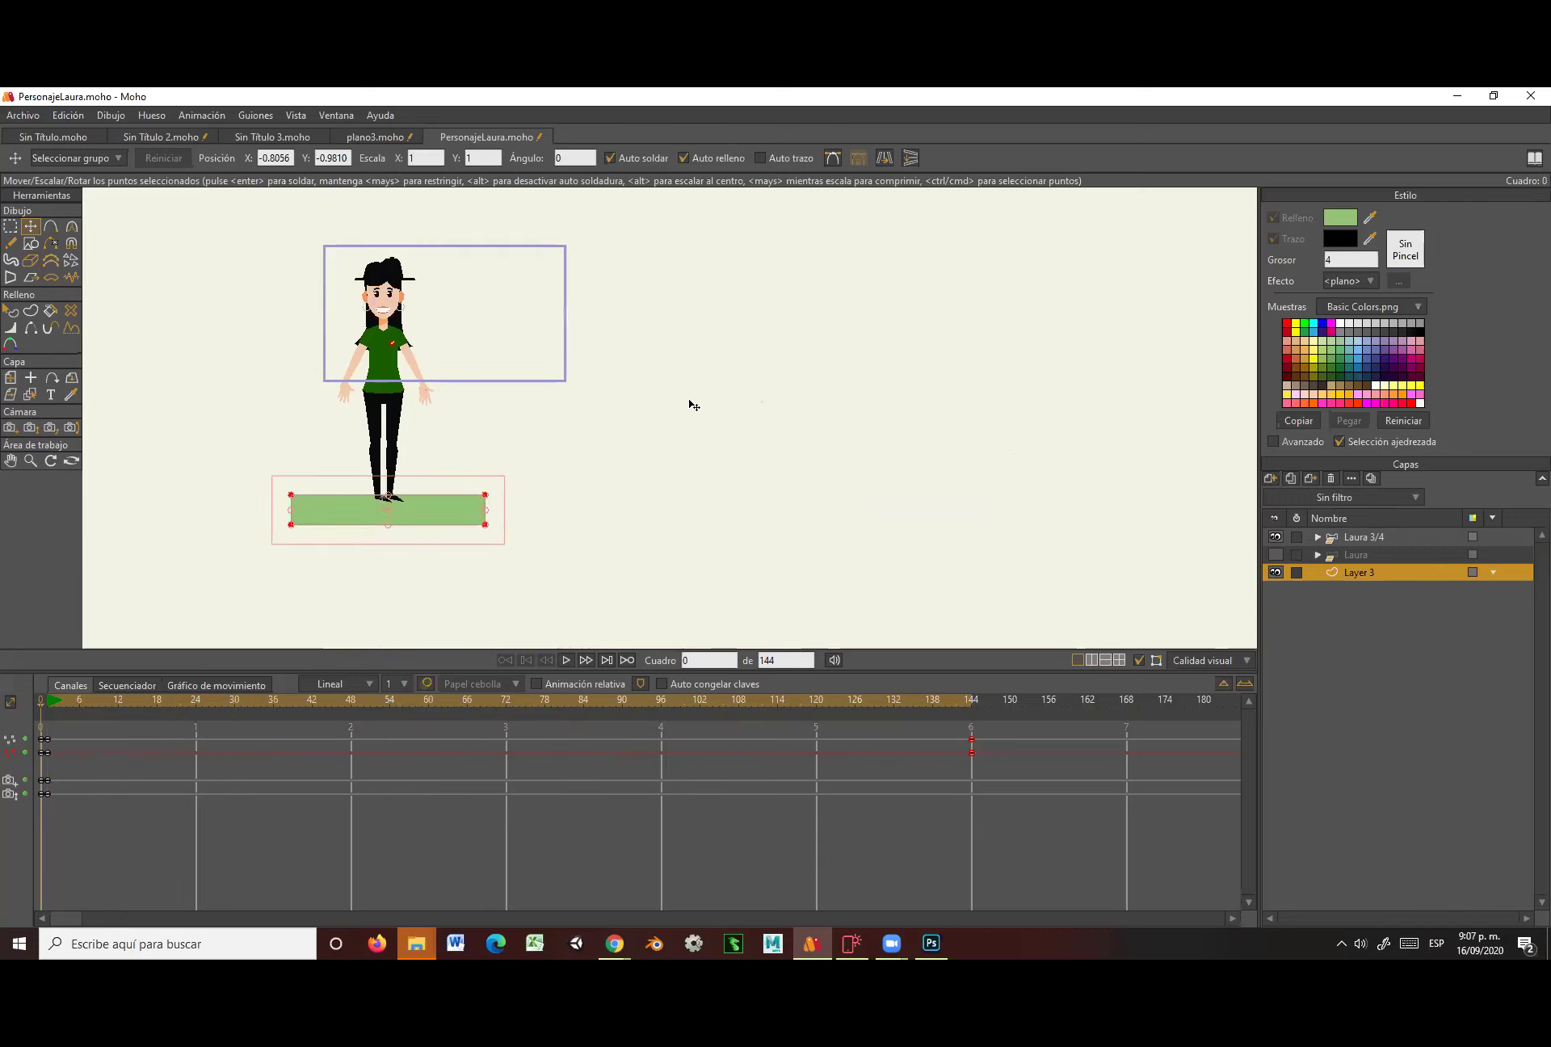
pyautogui.click(46, 706)
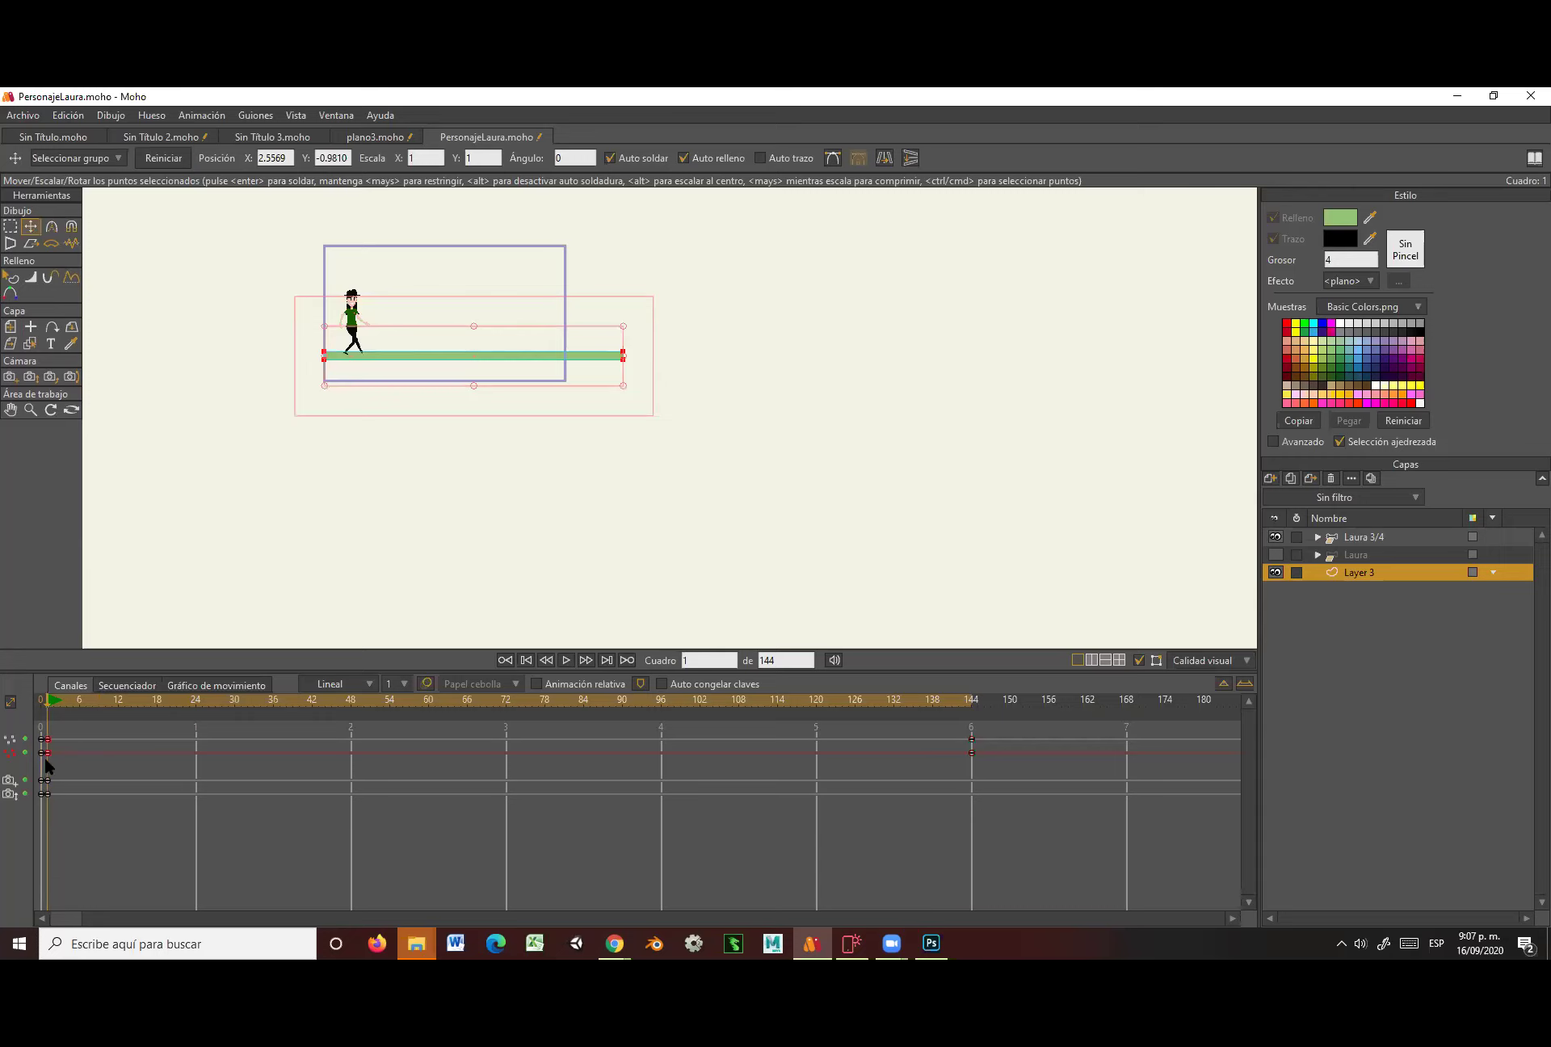
pyautogui.click(41, 705)
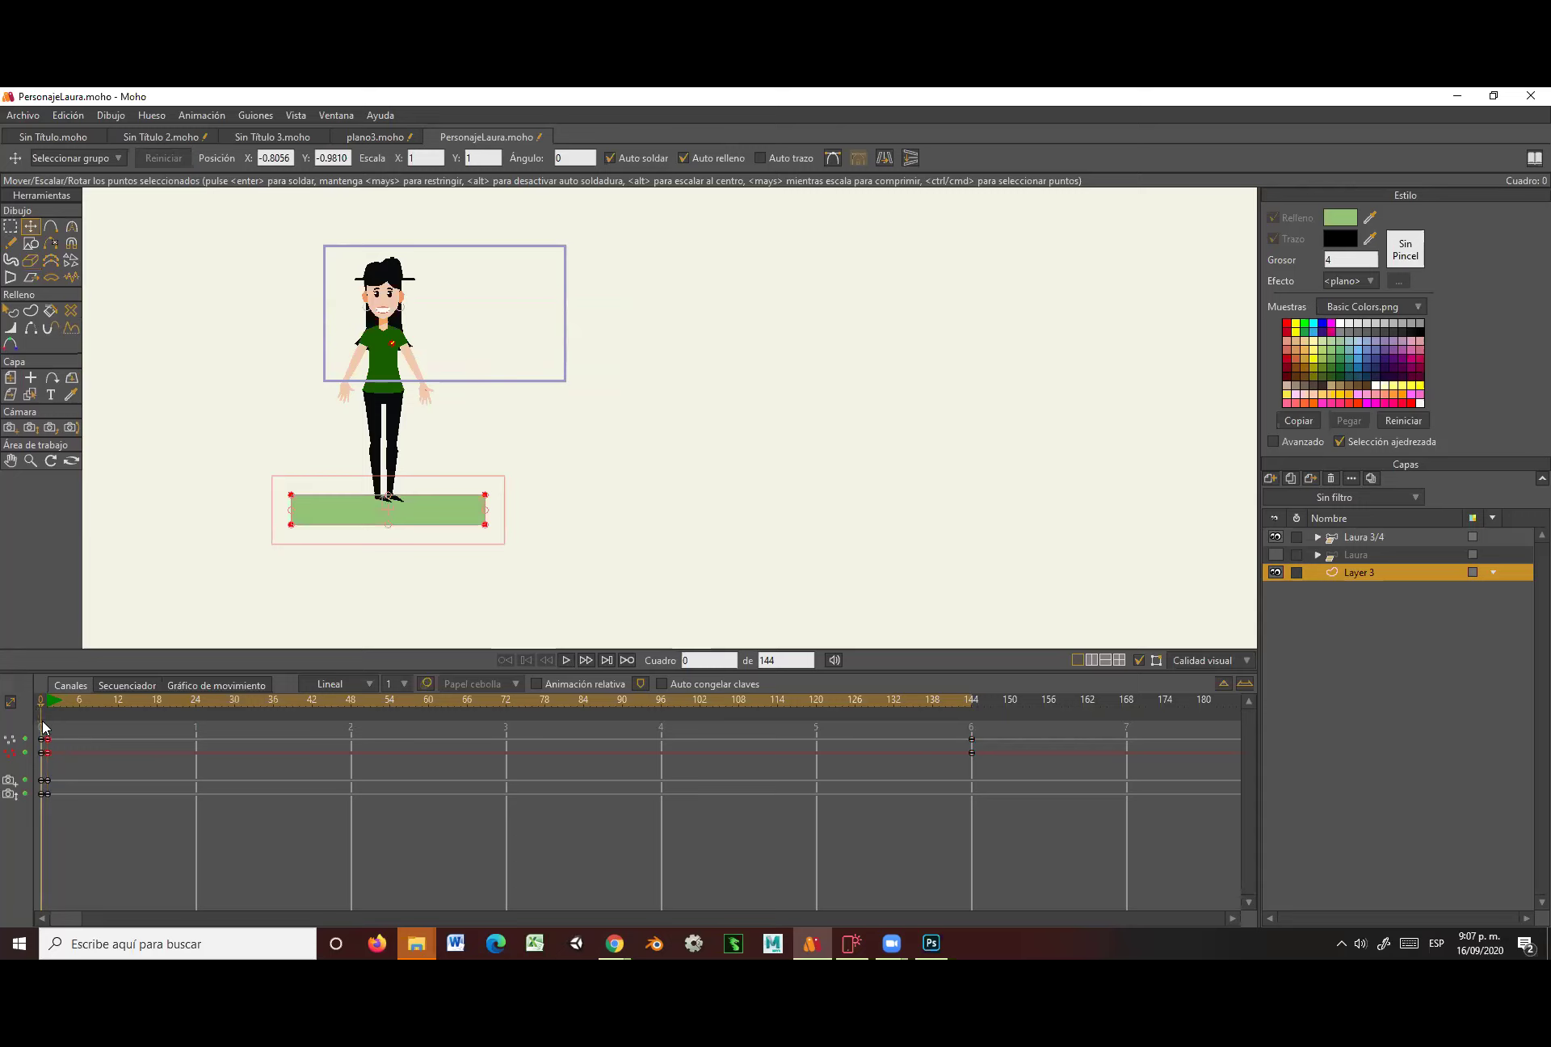
pyautogui.moveTo(46, 737); pyautogui.dragTo(41, 734)
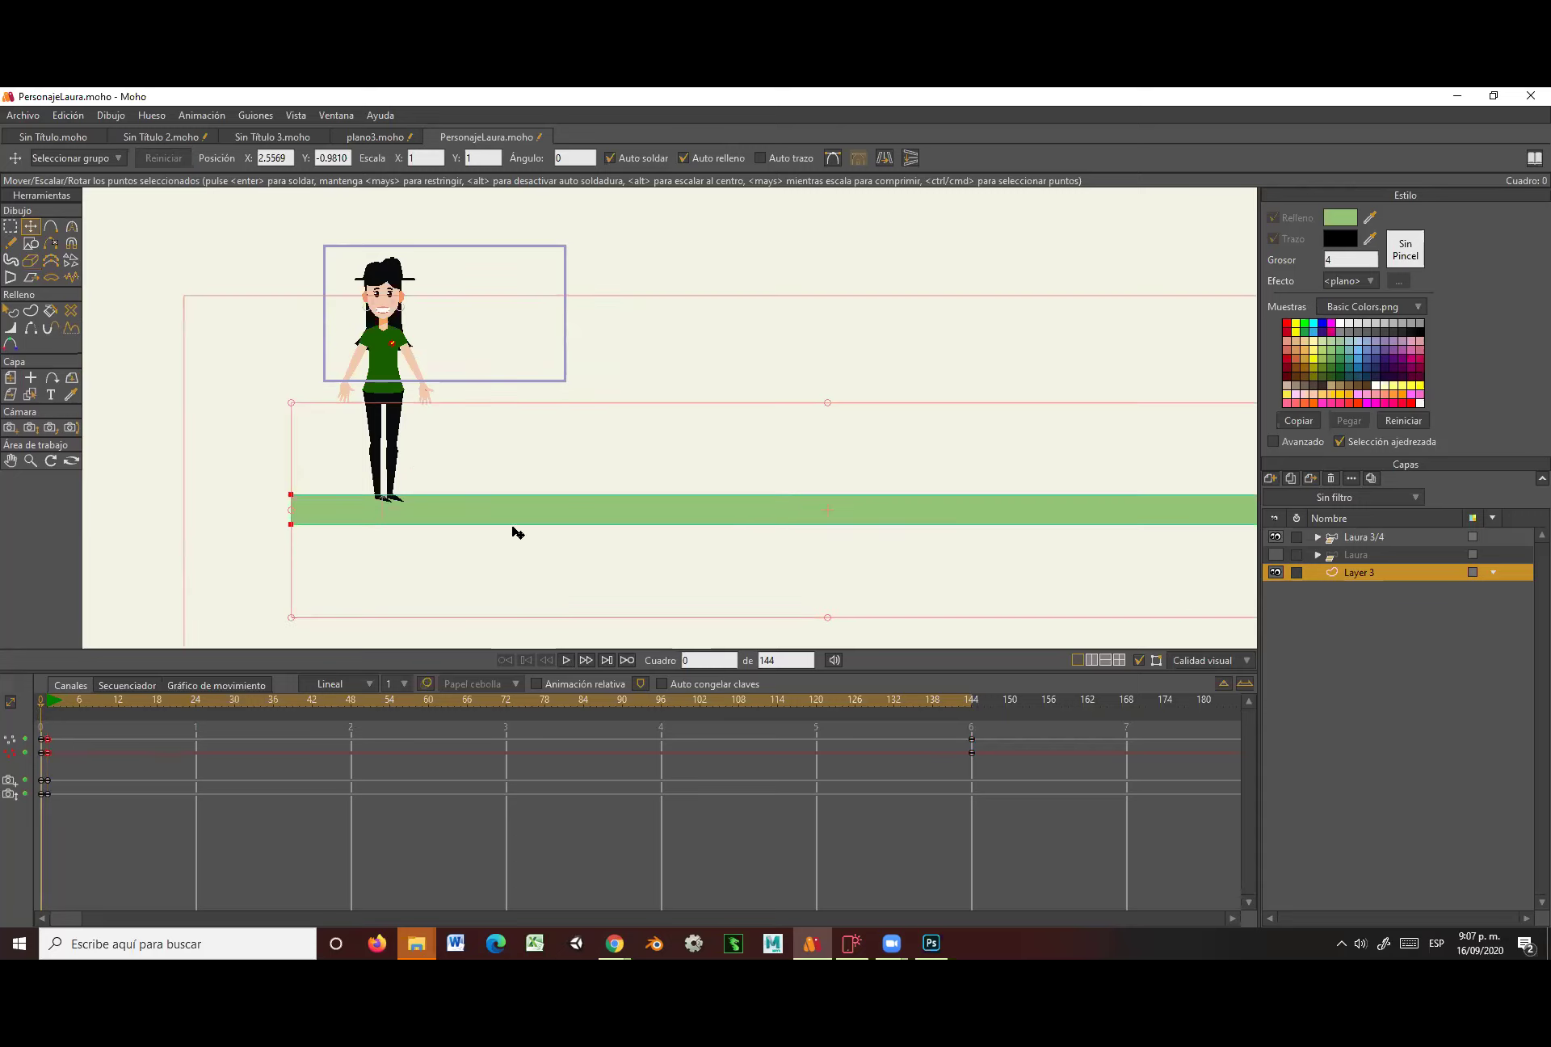
pyautogui.hscroll(5, 983, 450)
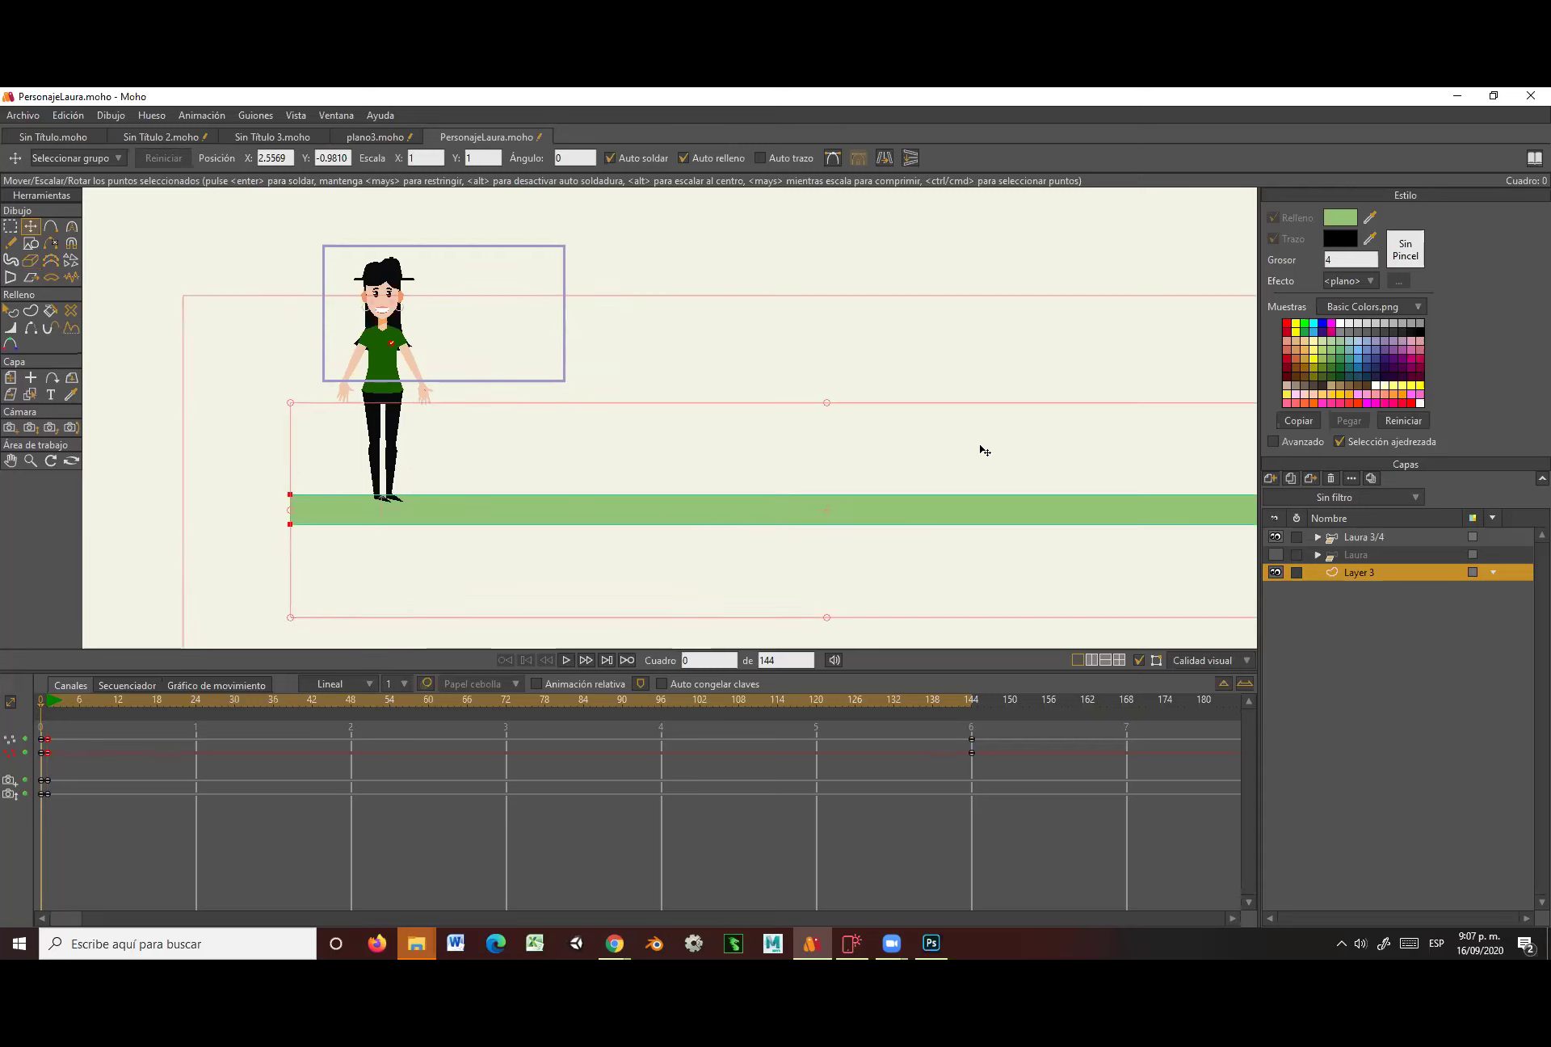
pyautogui.click(897, 251)
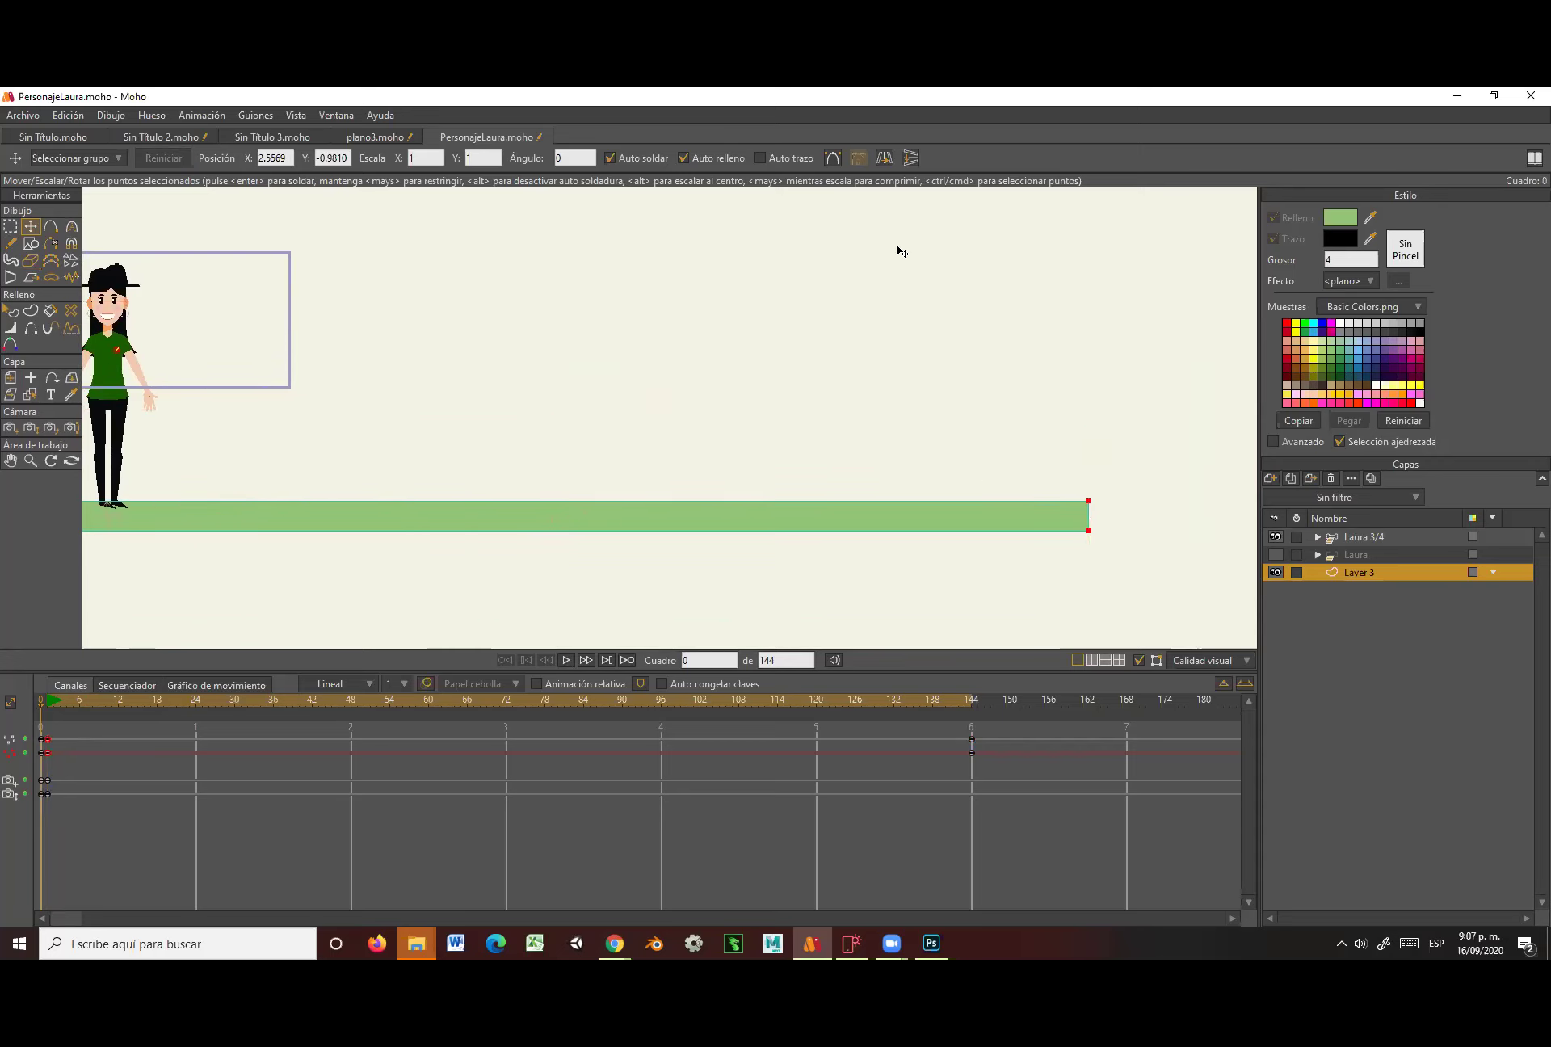
# Add a new vector layer and draw a tall green rectangle standing on the far end of the ground as the house body.
pyautogui.click(1270, 478)
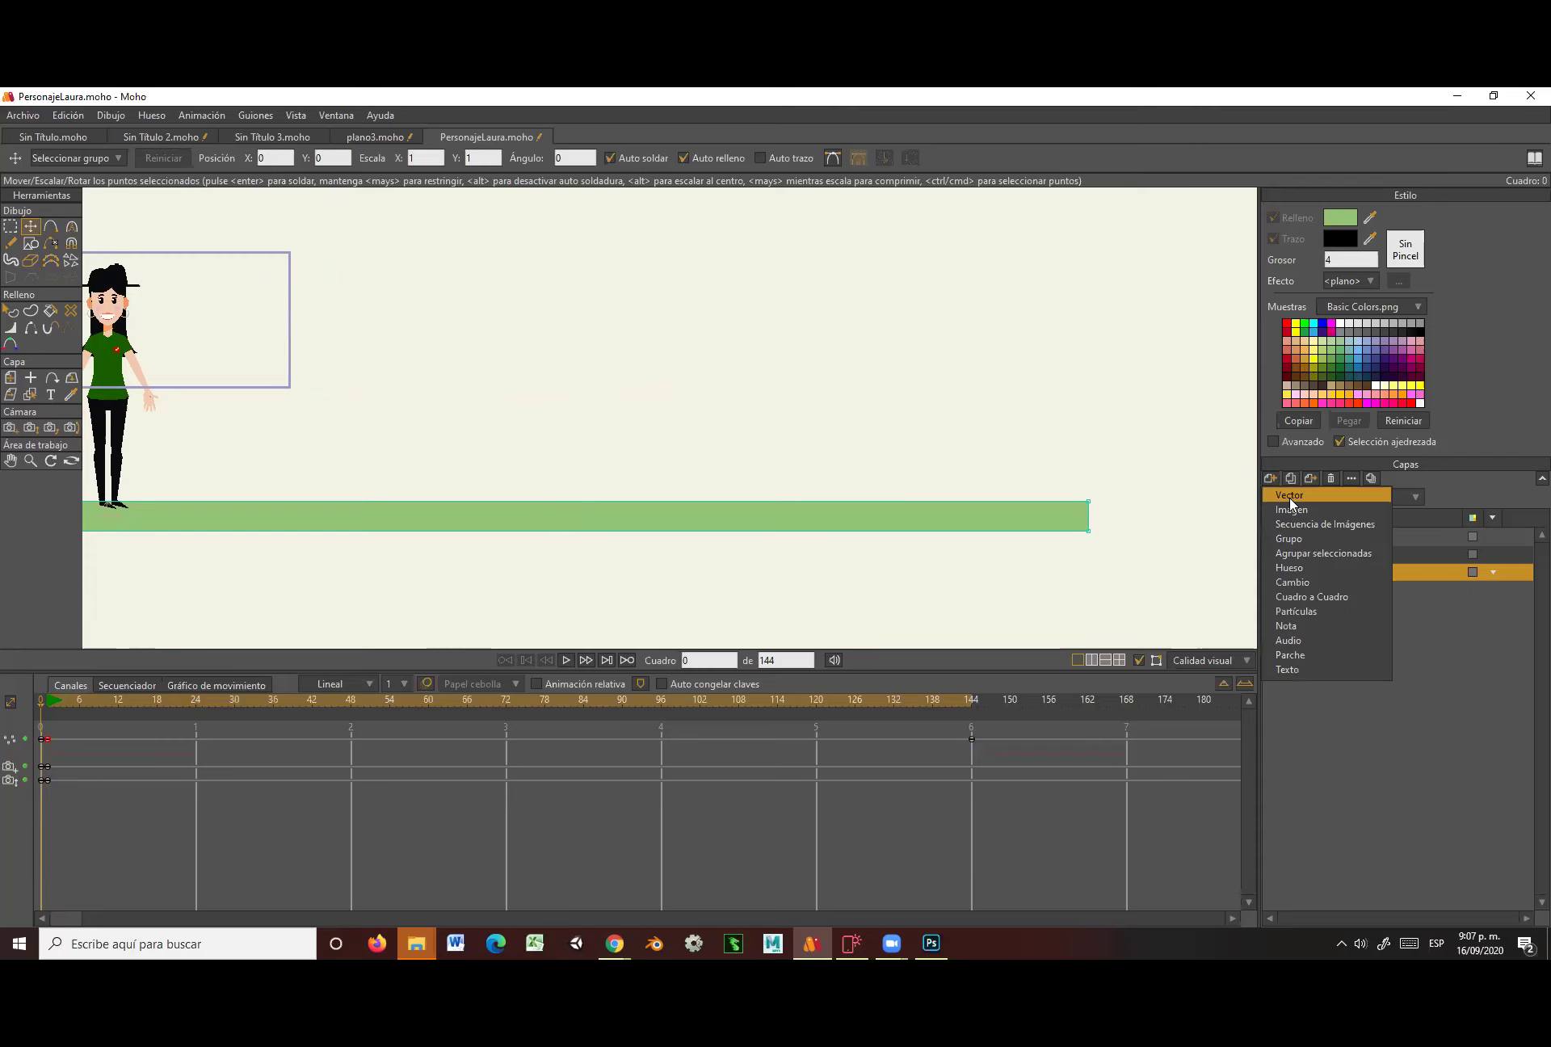
pyautogui.click(1290, 500)
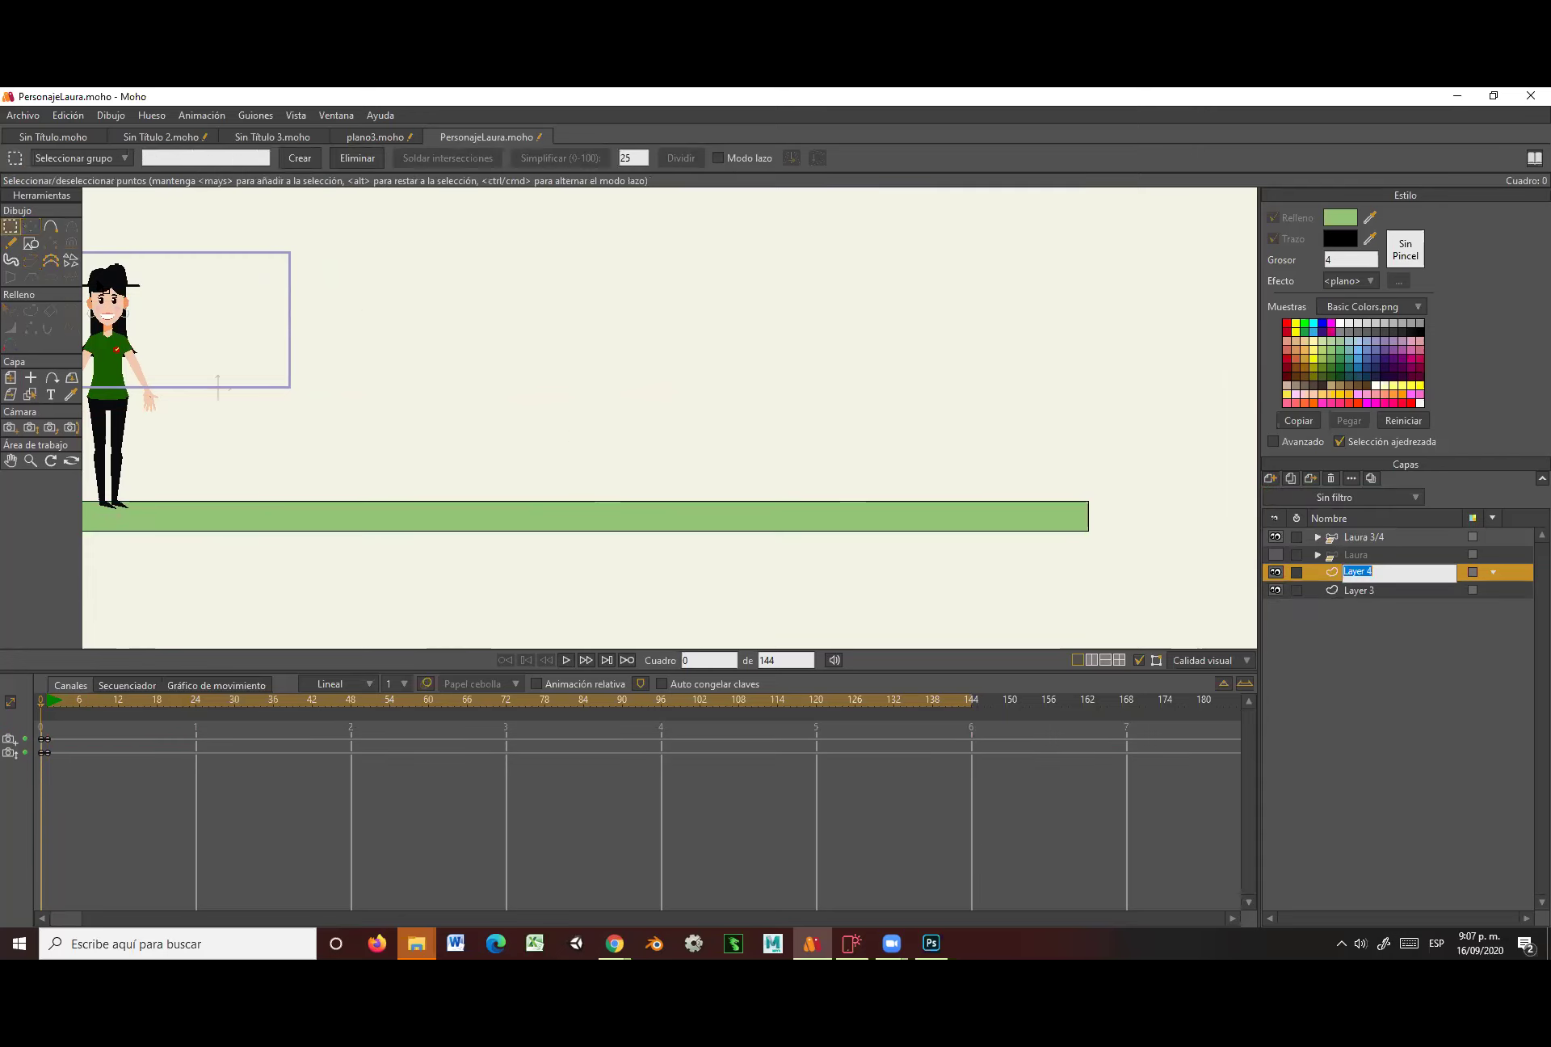
pyautogui.click(29, 240)
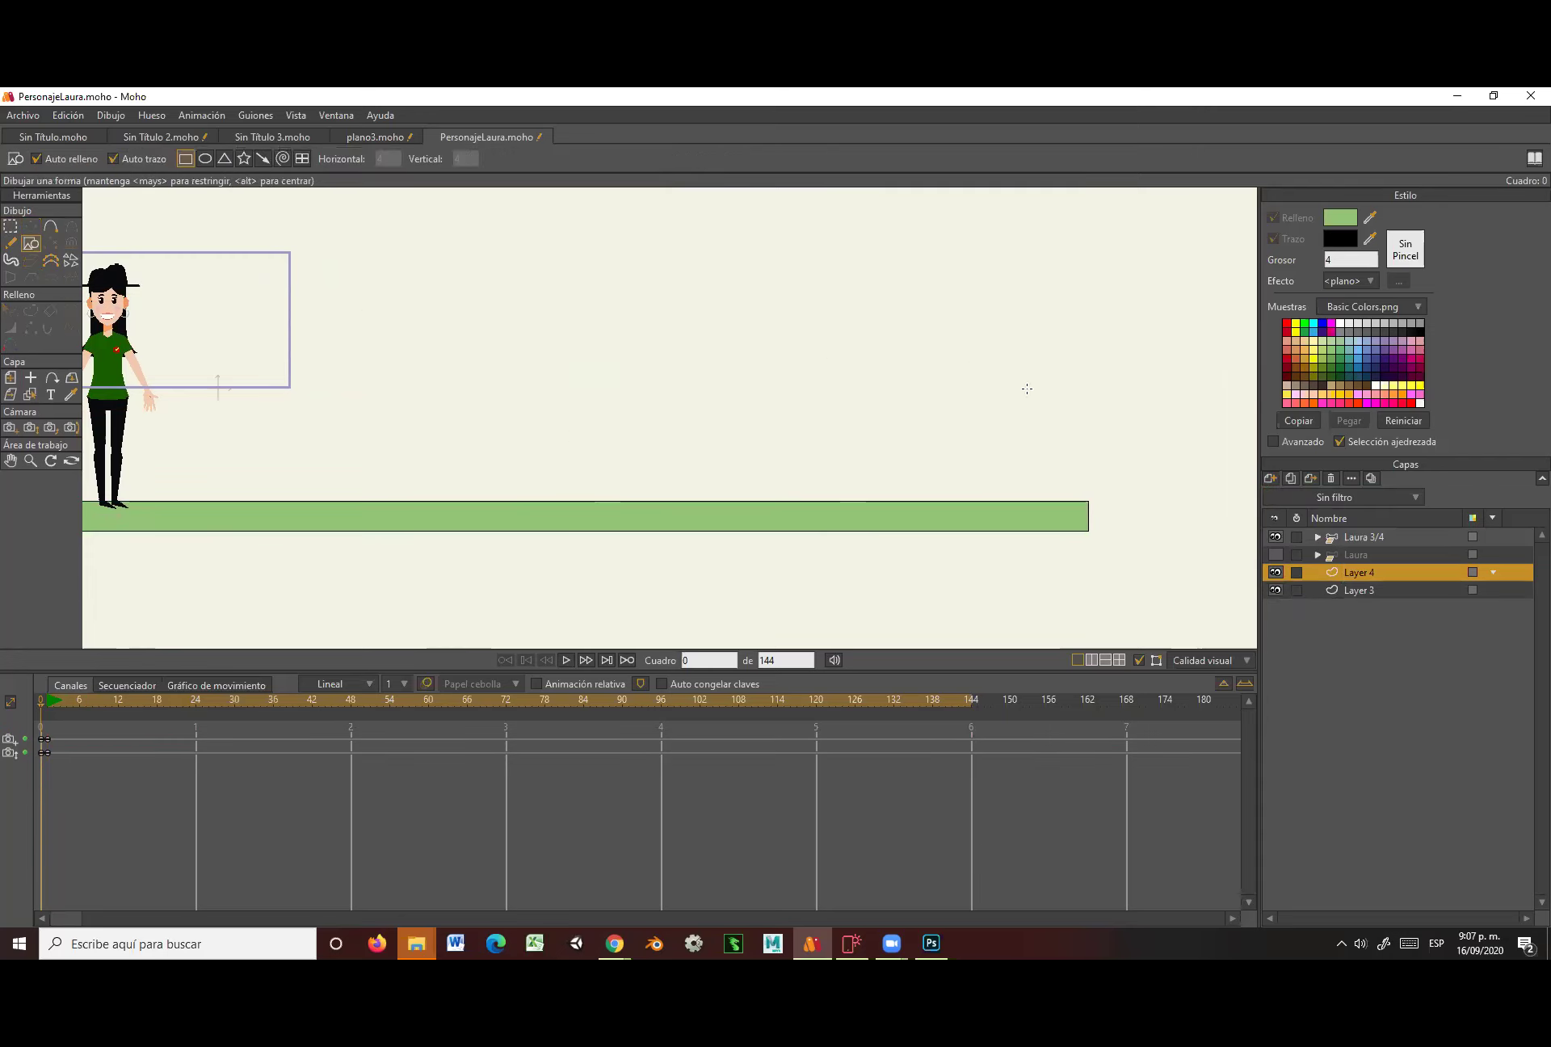
pyautogui.moveTo(907, 500)
pyautogui.mouseDown()
pyautogui.moveTo(907, 305)
pyautogui.moveTo(1059, 222)
pyautogui.moveTo(1084, 226)
pyautogui.mouseUp()
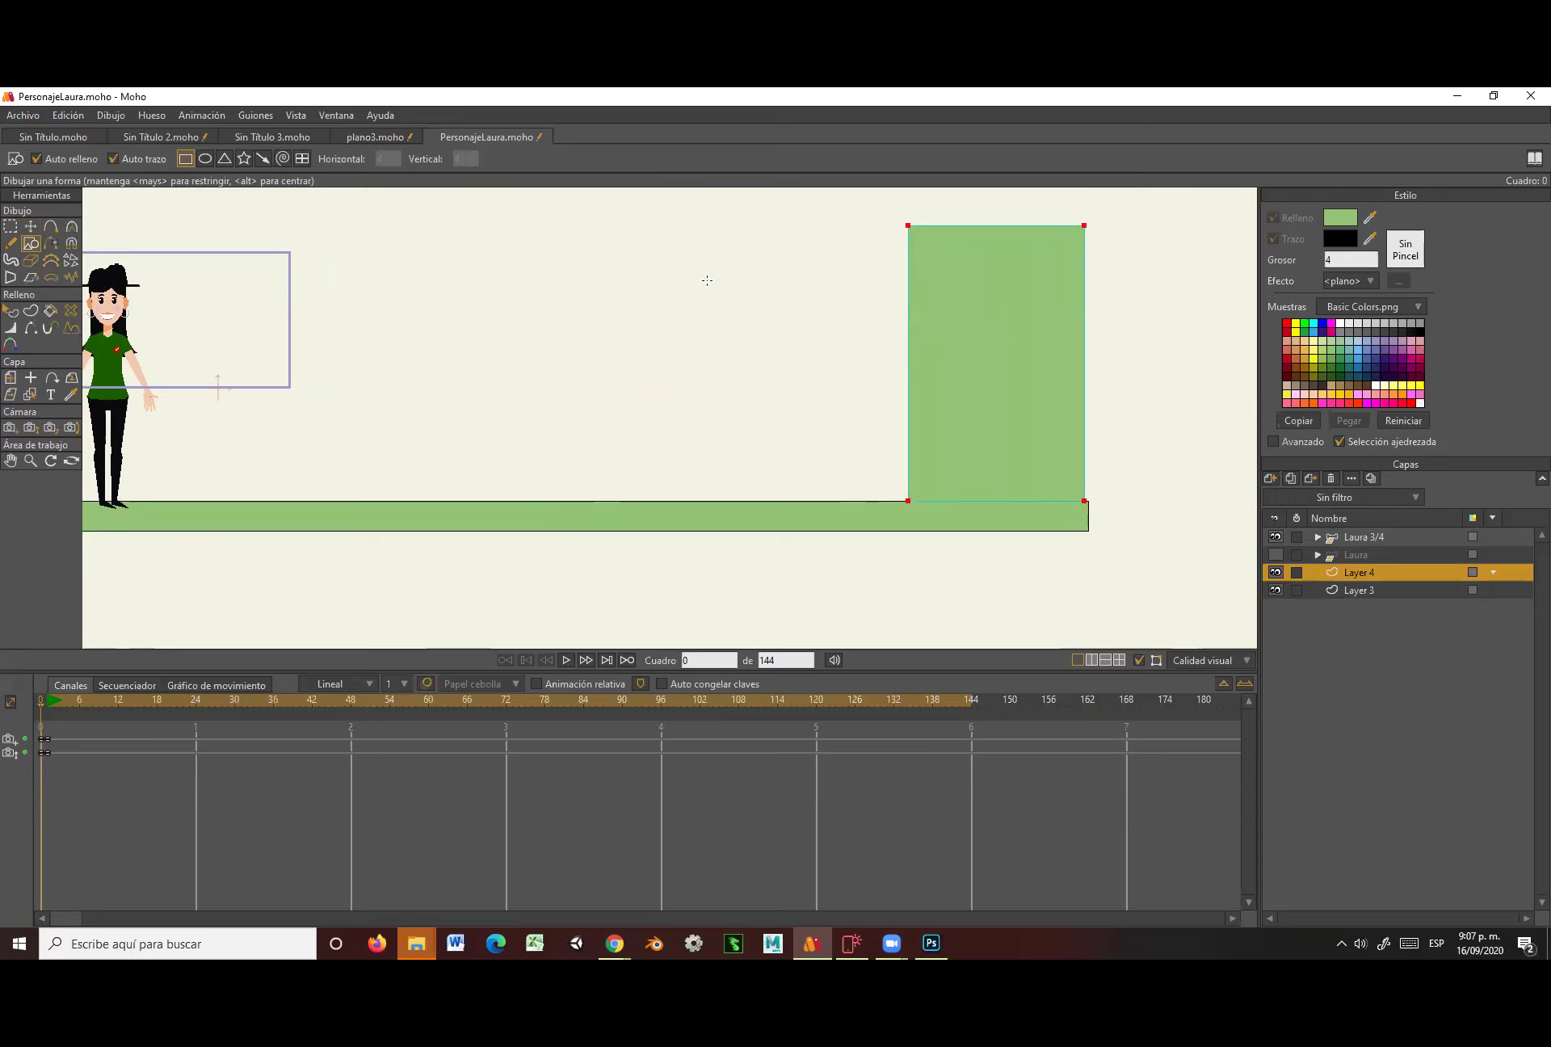
# Draw a dark red triangle wider than the house body and place it on top of the rectangle as the roof.
pyautogui.click(224, 158)
pyautogui.click(1287, 371)
pyautogui.moveTo(1171, 334); pyautogui.dragTo(1118, 523)
pyautogui.moveTo(926, 242); pyautogui.dragTo(576, 464)
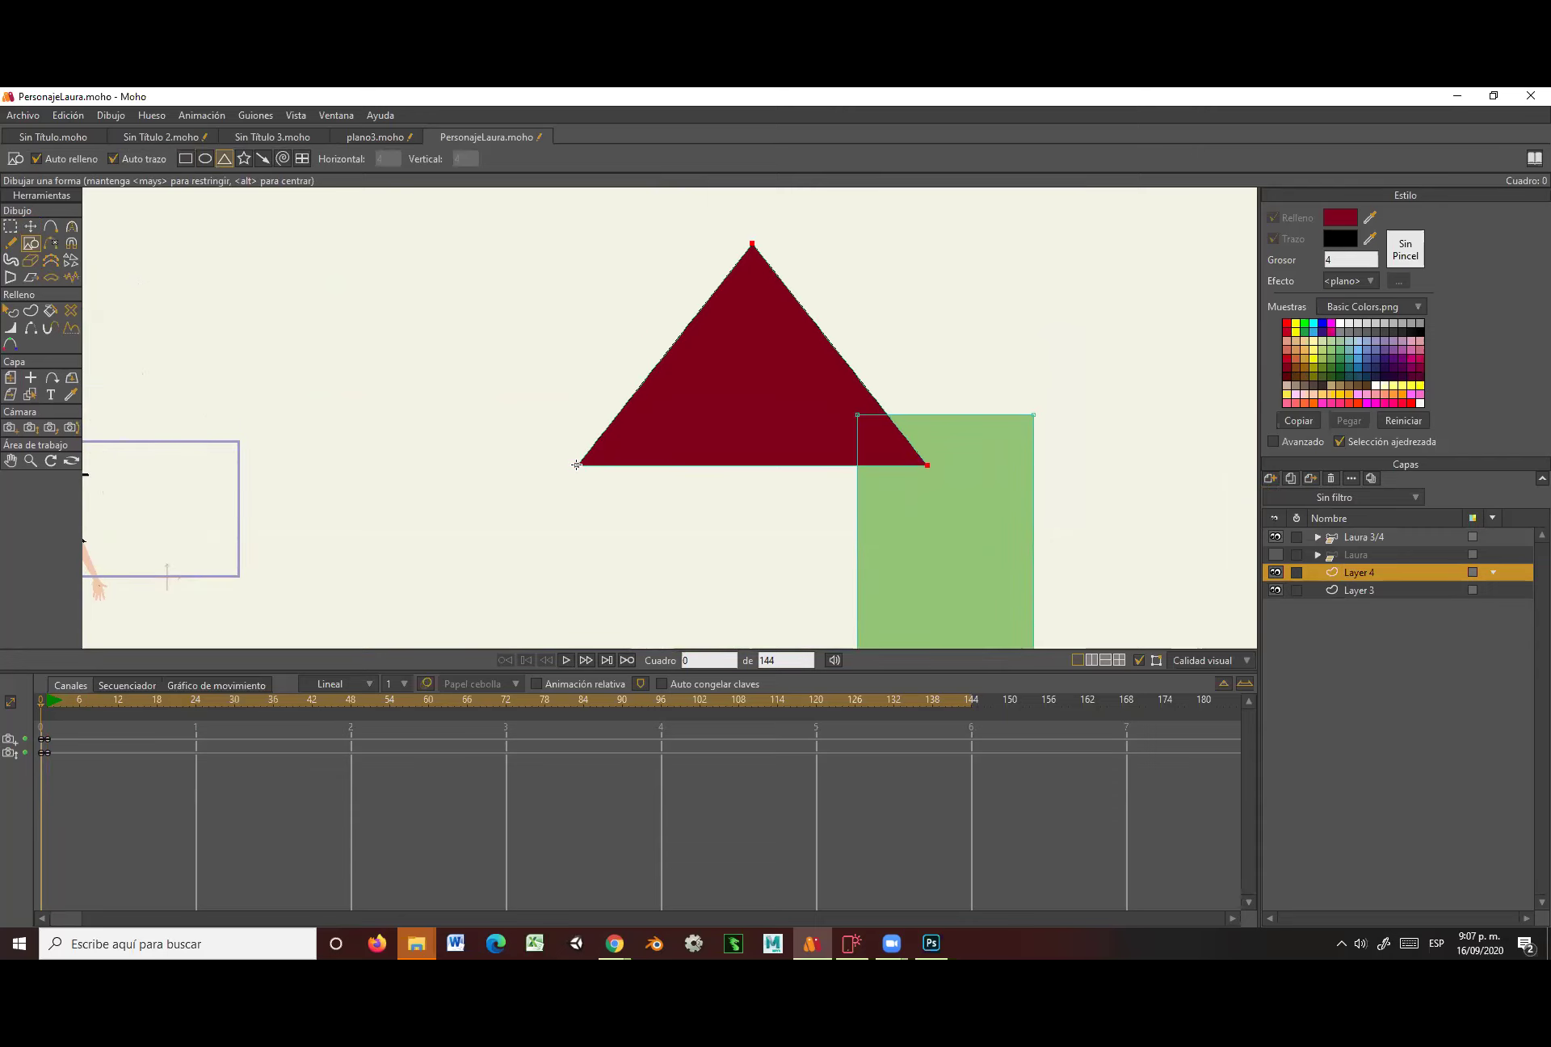
pyautogui.click(30, 226)
pyautogui.moveTo(750, 362); pyautogui.dragTo(950, 307)
pyautogui.scroll(-4, 581, 474)
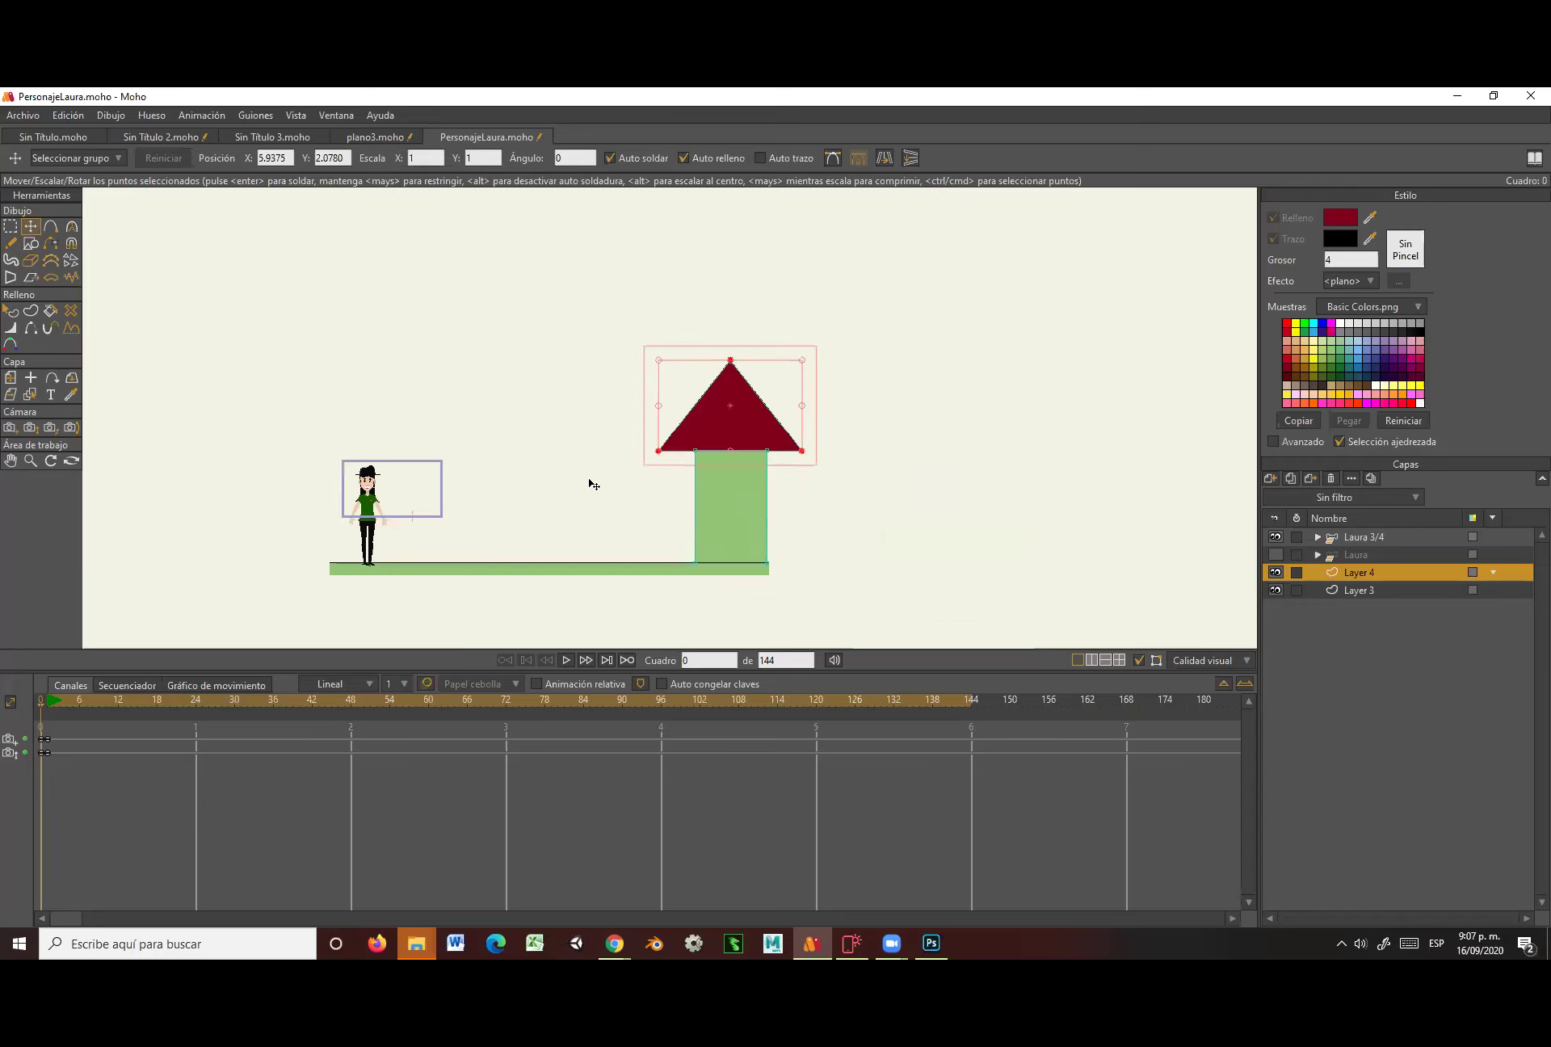
# Scale the whole house down to about half its size and set it on the far end of the ground.
pyautogui.hotkey('ctrl', 'a')
pyautogui.moveTo(802, 361); pyautogui.dragTo(1014, 390)
pyautogui.scroll(5, 757, 506)
pyautogui.moveTo(834, 444); pyautogui.dragTo(968, 443)
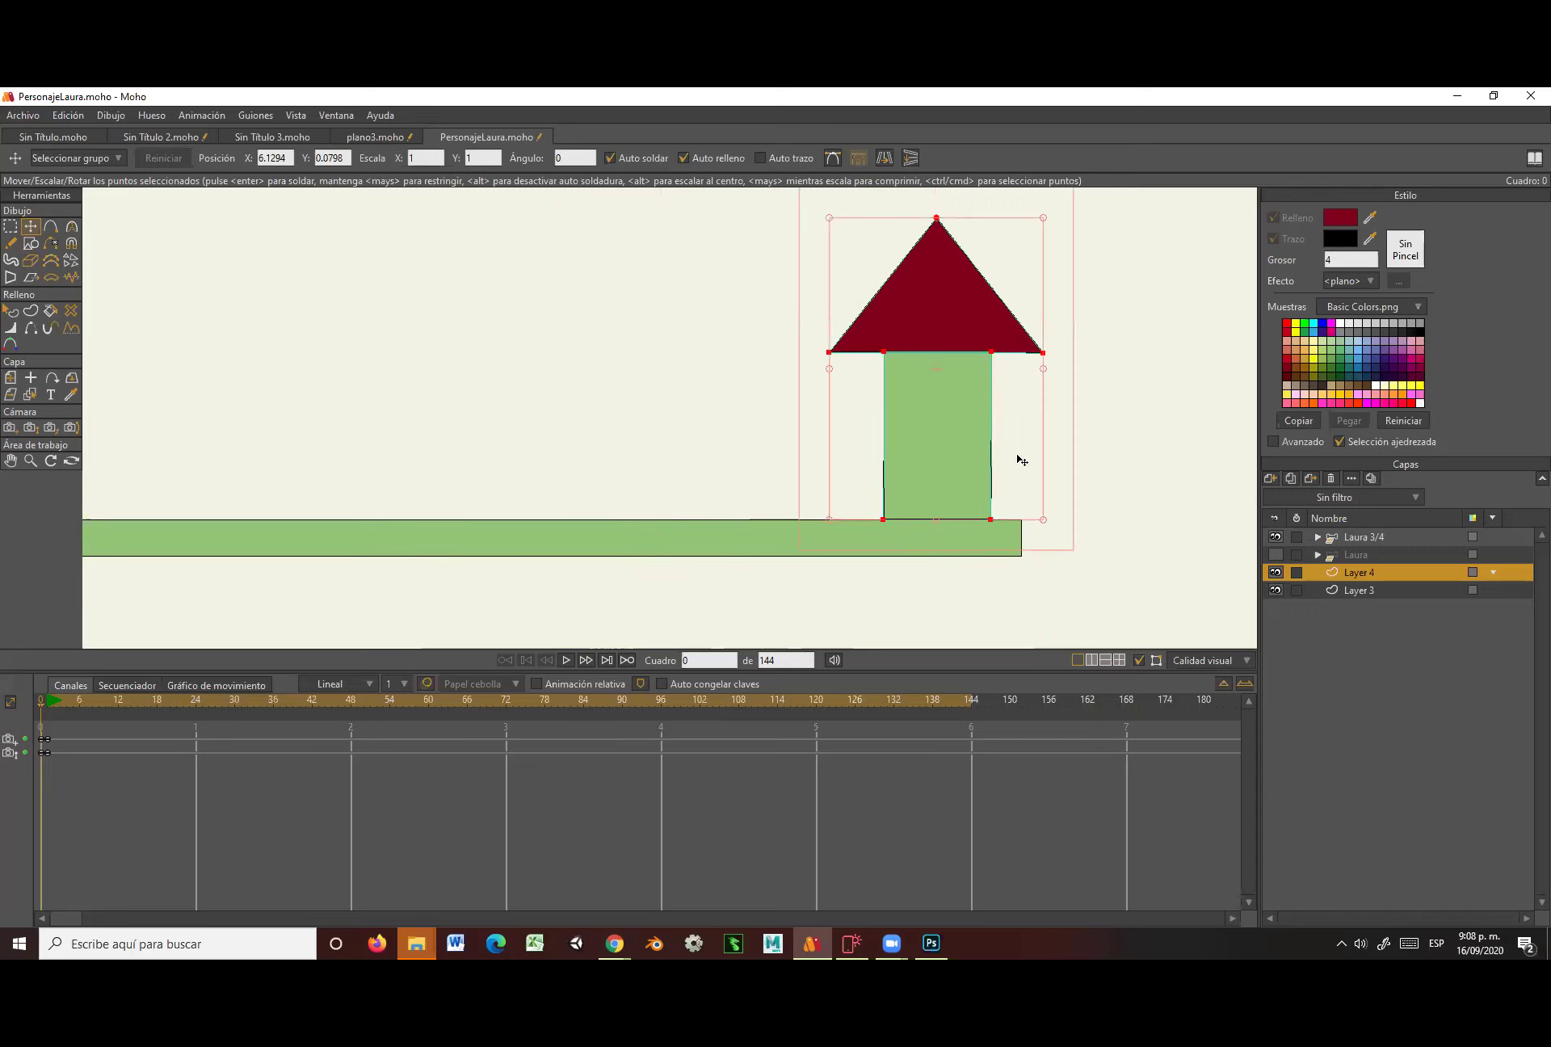
# Widen the green house body on both sides until it nearly spans the roof's width.
pyautogui.click(1084, 460)
pyautogui.click(950, 459)
pyautogui.moveTo(884, 439); pyautogui.dragTo(843, 440)
pyautogui.moveTo(996, 436); pyautogui.dragTo(1022, 440)
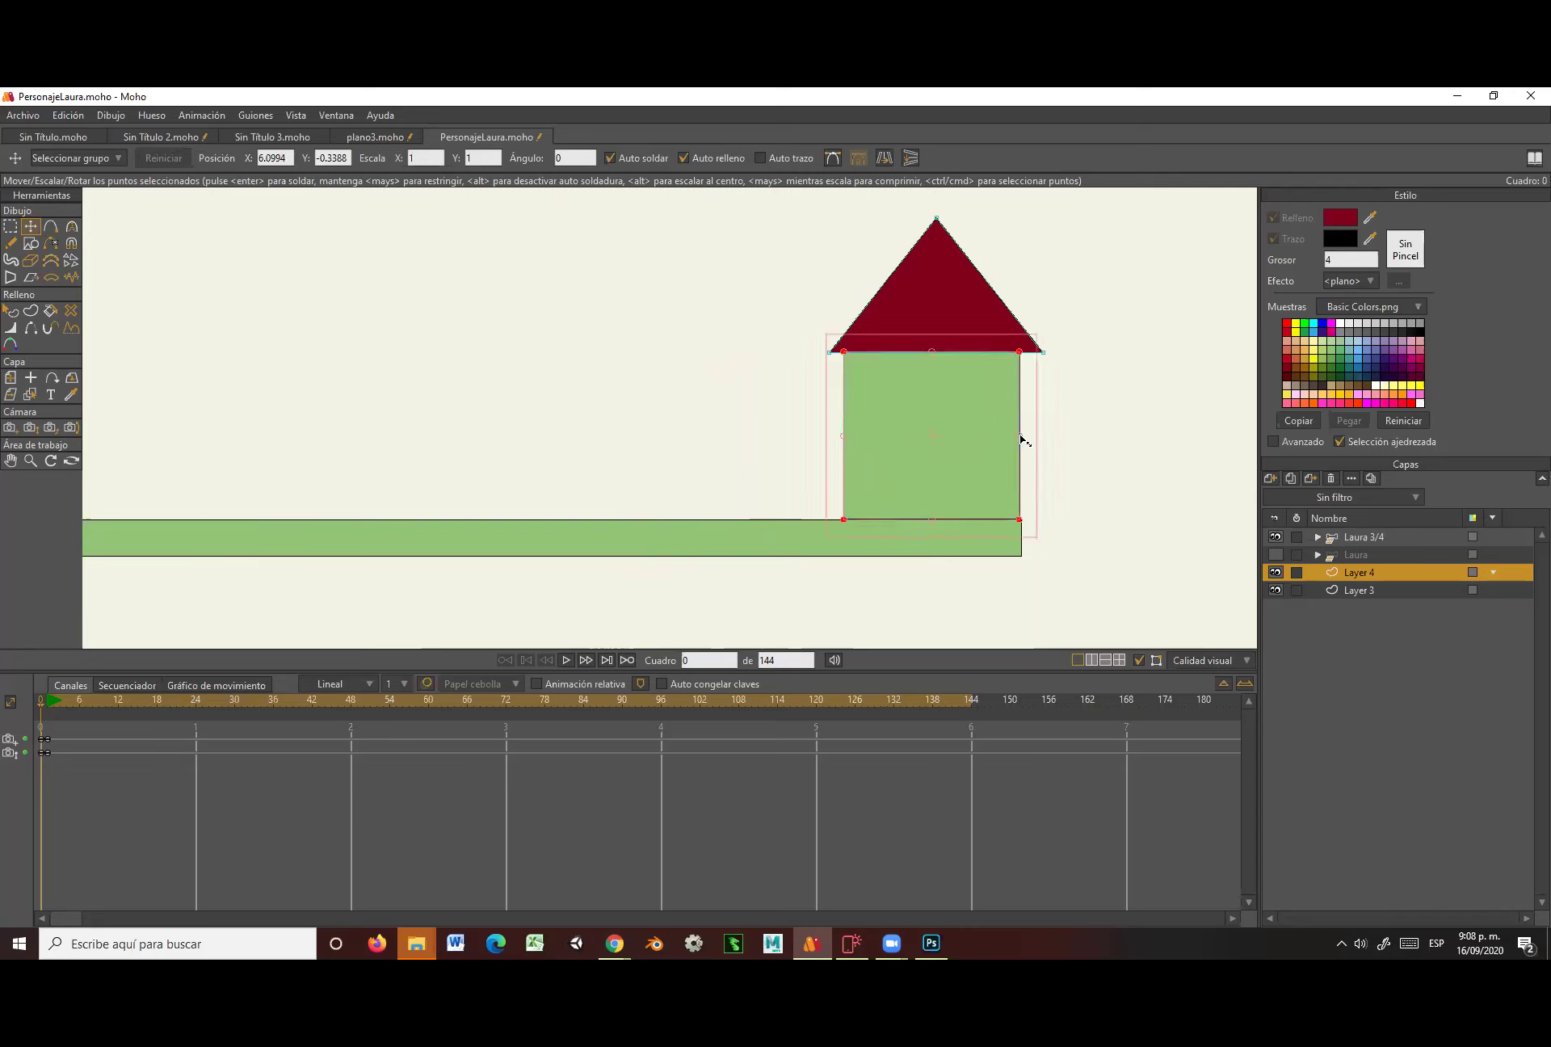
pyautogui.click(1122, 357)
# Play back the walk toward the house from frame 1, and return to frame 1.
pyautogui.scroll(-4, 956, 367)
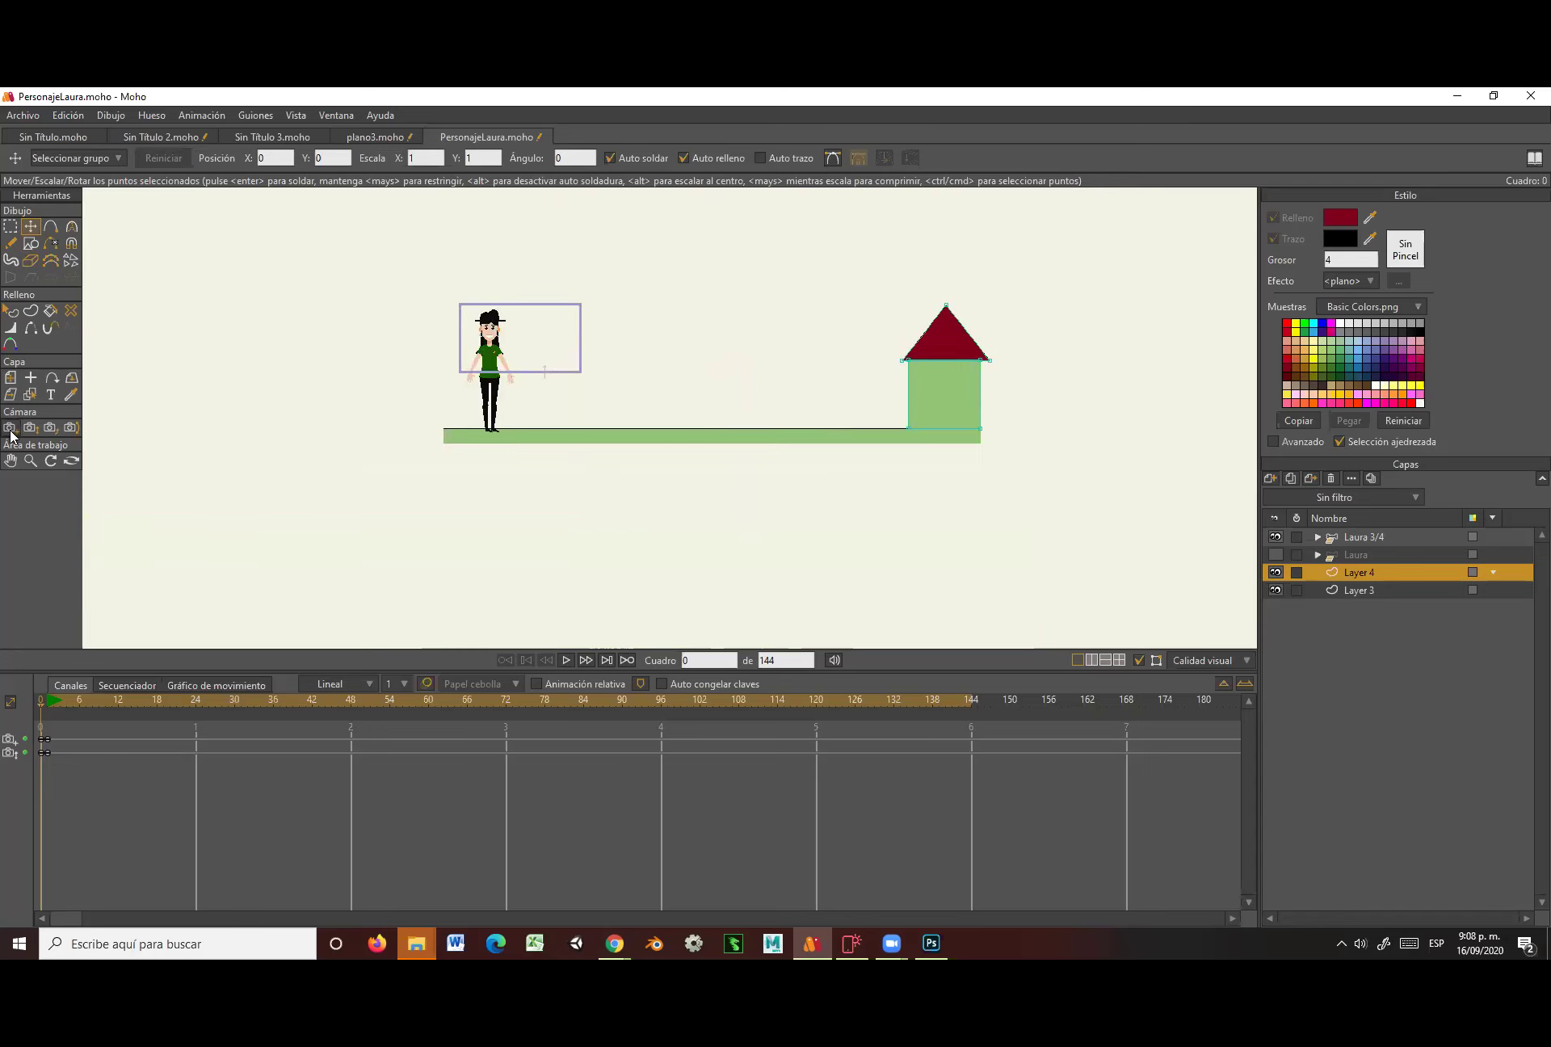
pyautogui.click(46, 706)
pyautogui.scroll(6, 500, 437)
pyautogui.moveTo(782, 478); pyautogui.dragTo(814, 574)
pyautogui.click(566, 661)
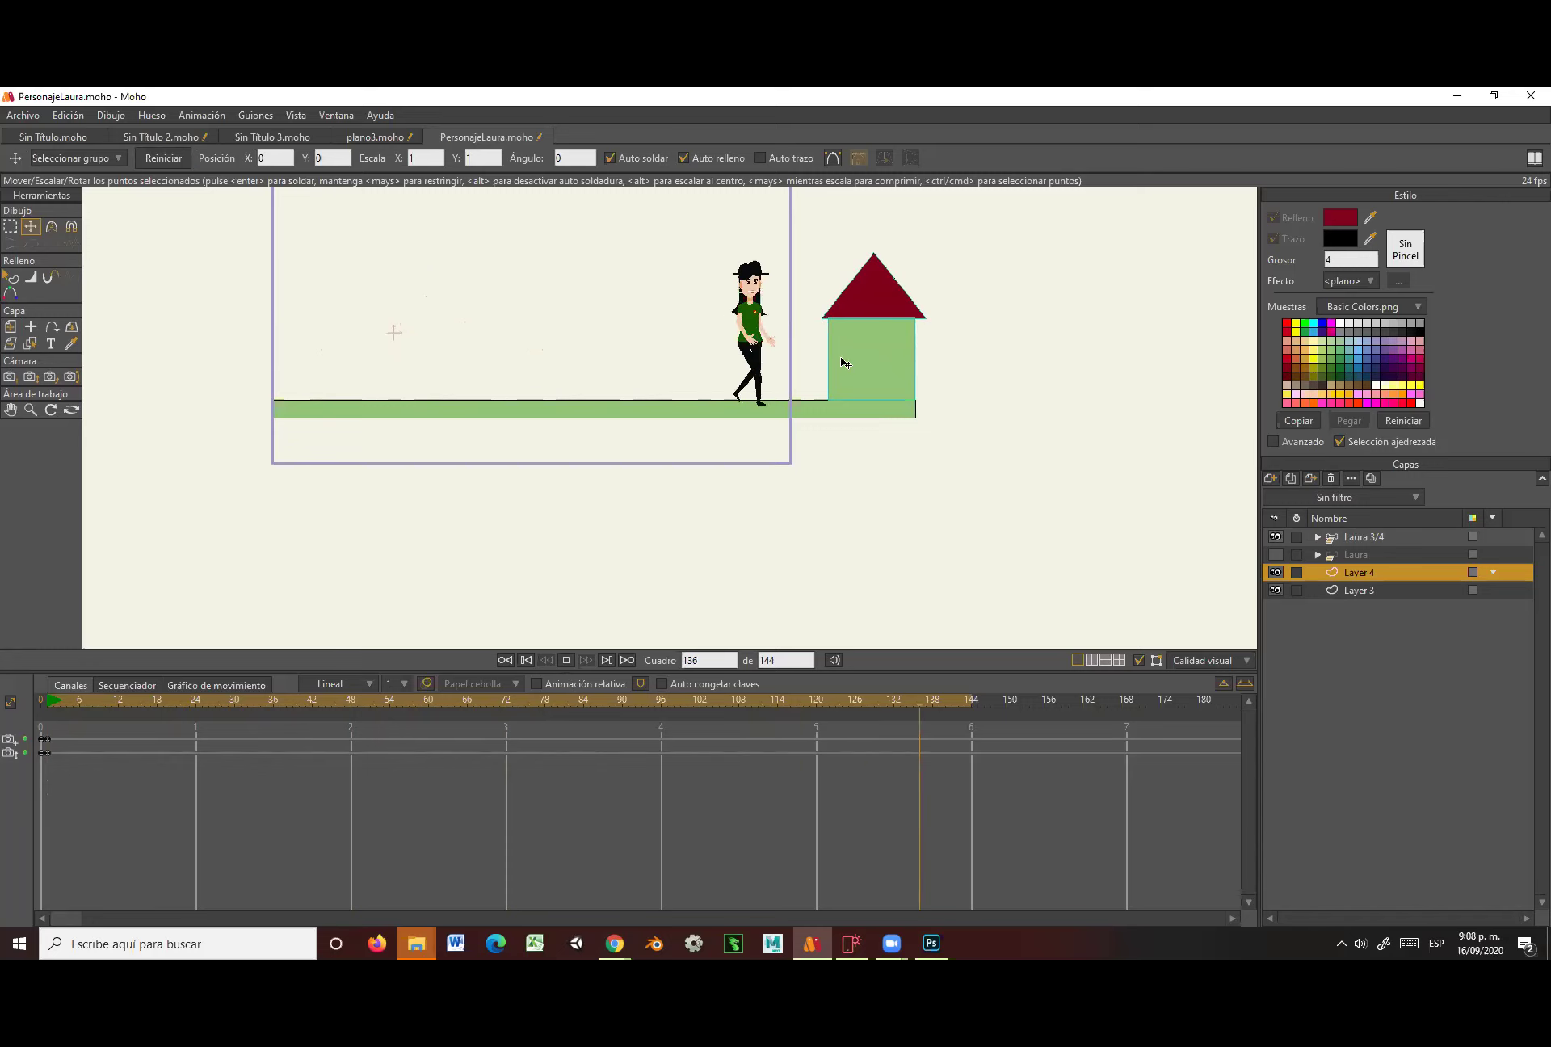
pyautogui.click(118, 699)
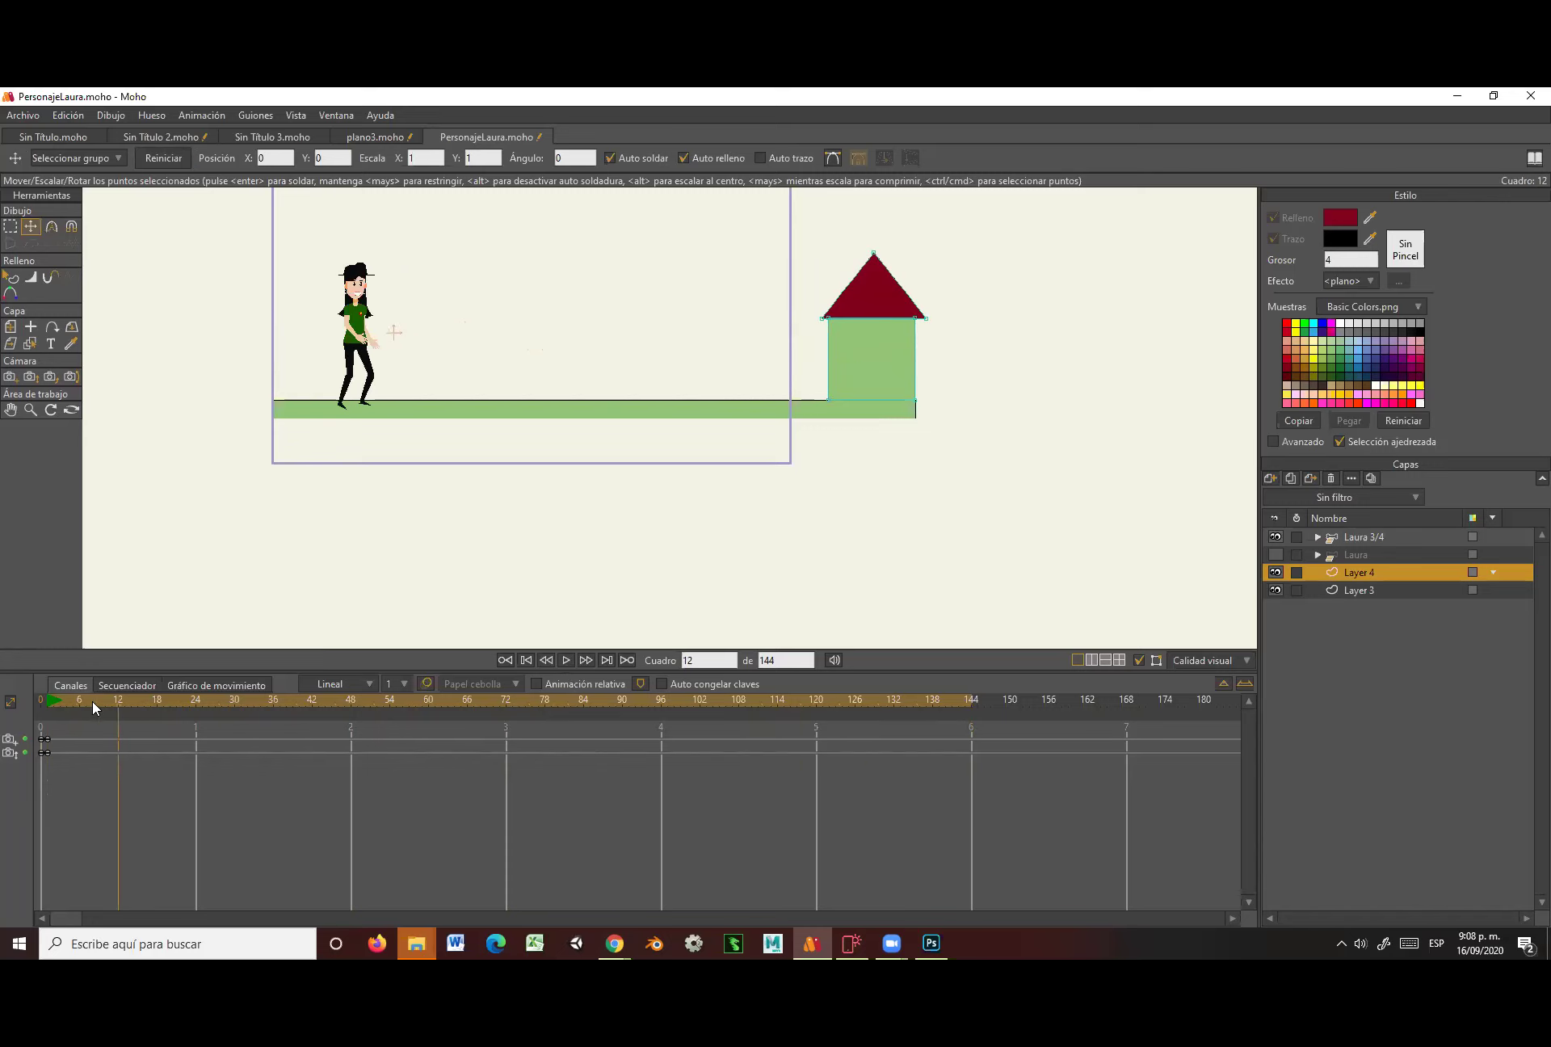
pyautogui.moveTo(92, 700); pyautogui.dragTo(48, 710)
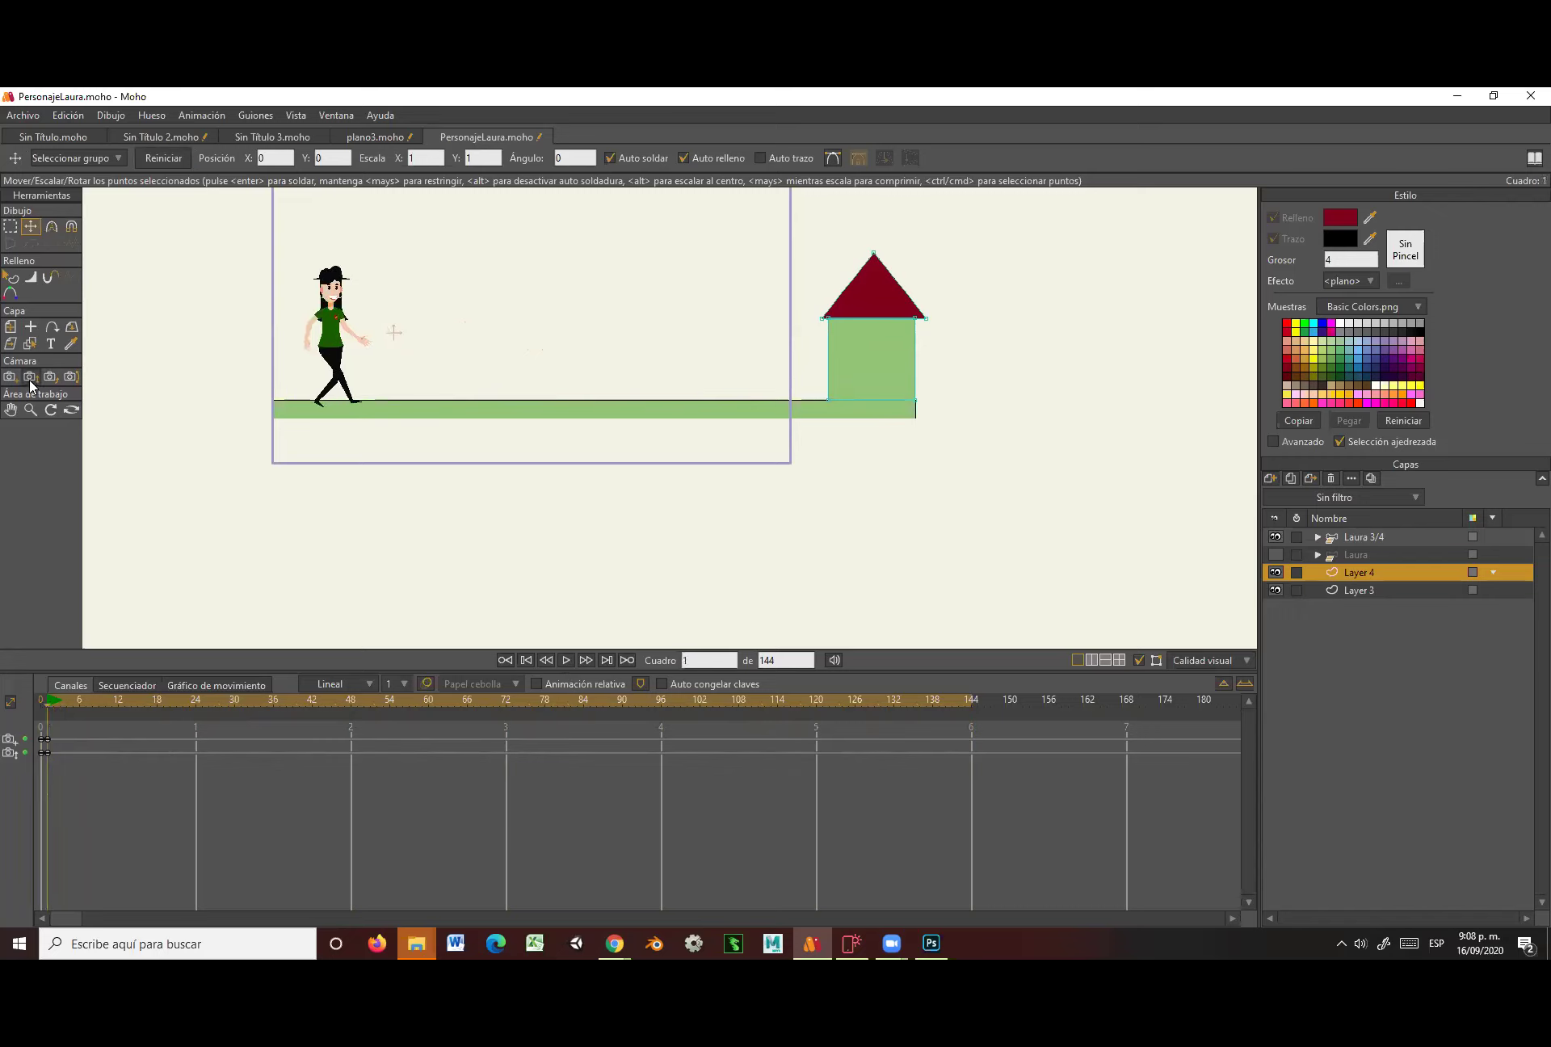
# At frame 1, zoom the camera out to about 59.1 degrees, move it to about X 2.54, Y 0.69, and play back the walk.
pyautogui.click(30, 378)
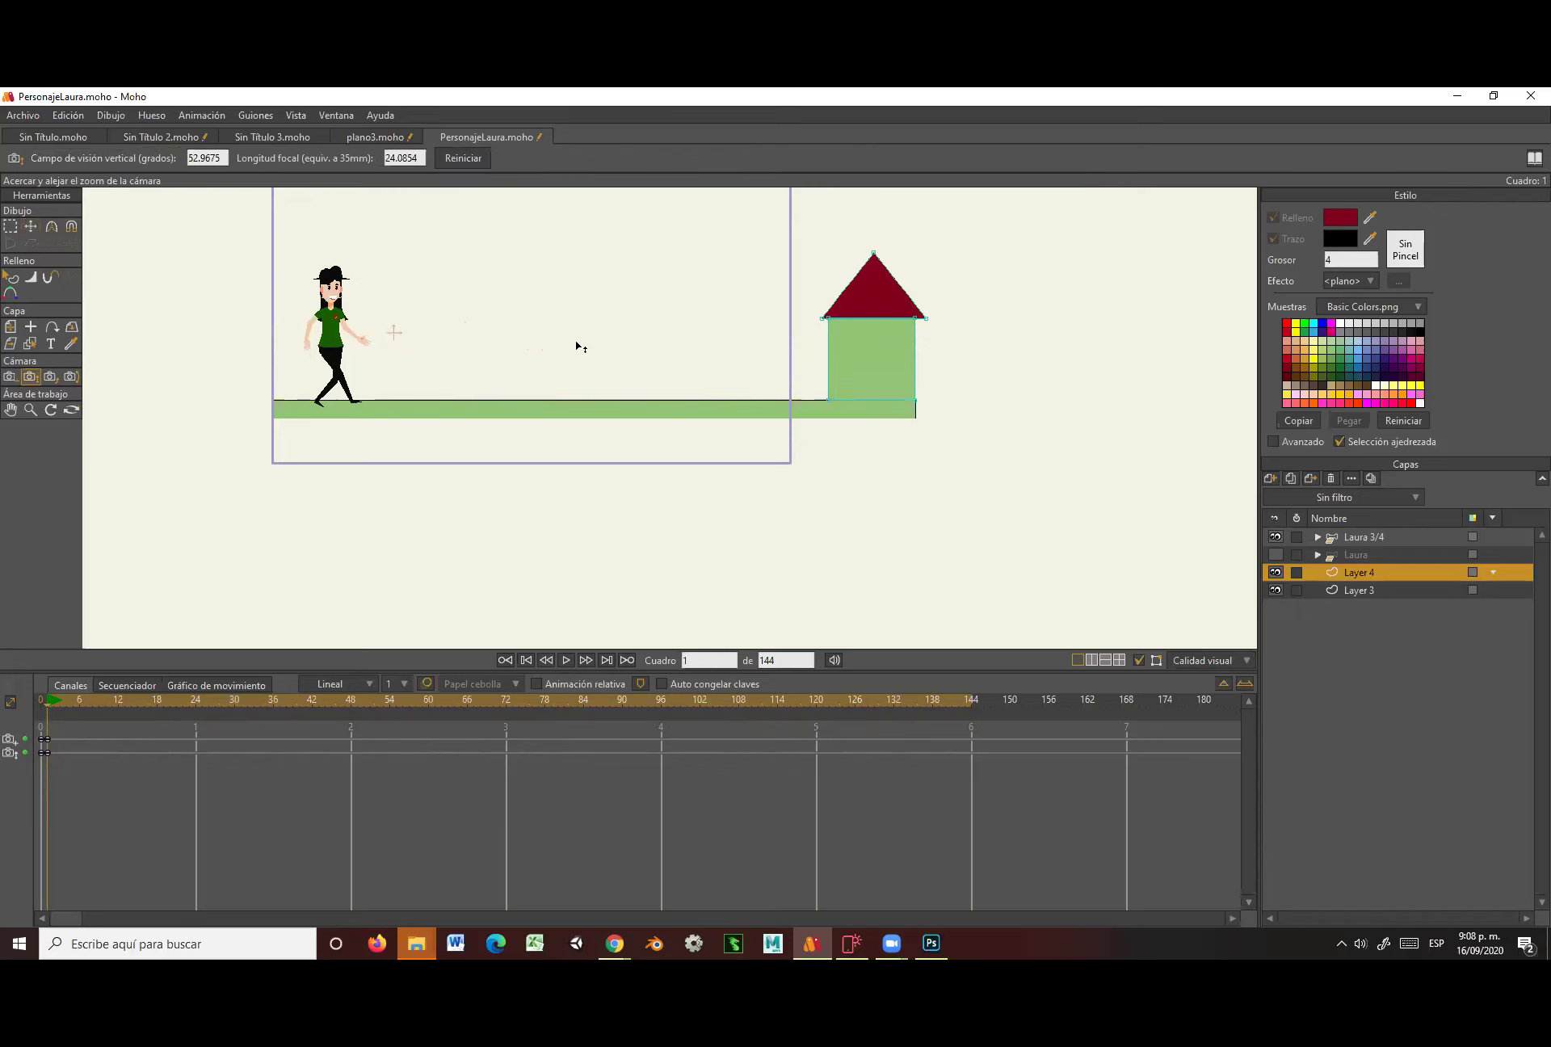
pyautogui.moveTo(581, 346); pyautogui.dragTo(576, 283)
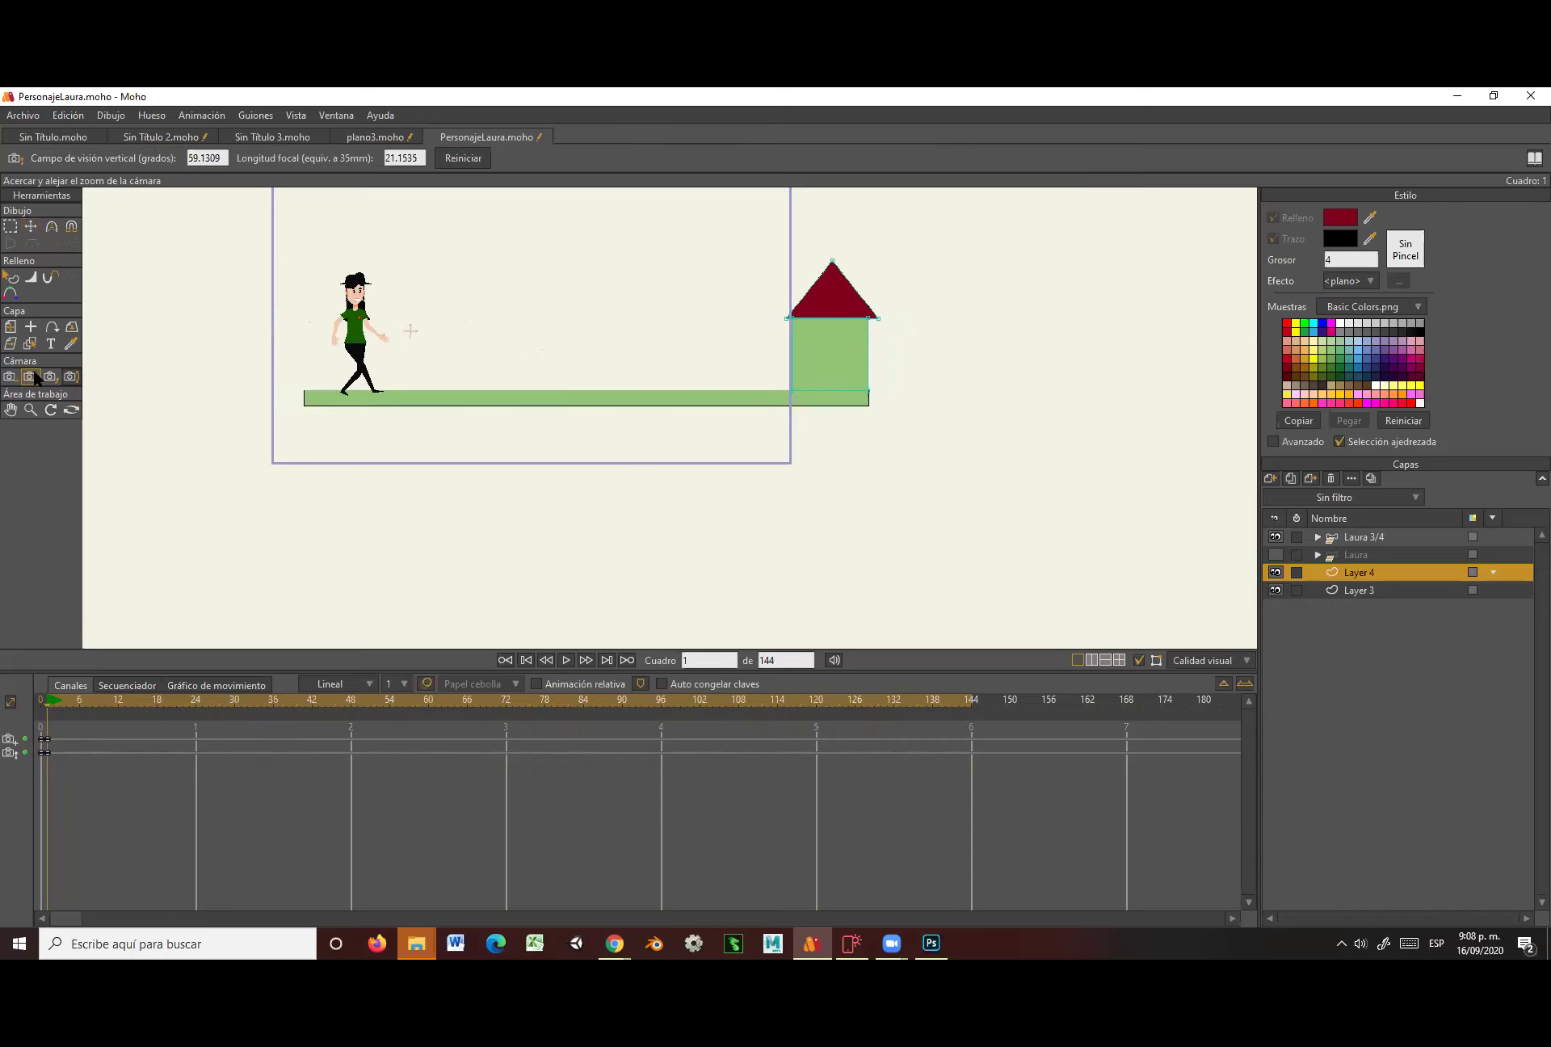
pyautogui.click(10, 378)
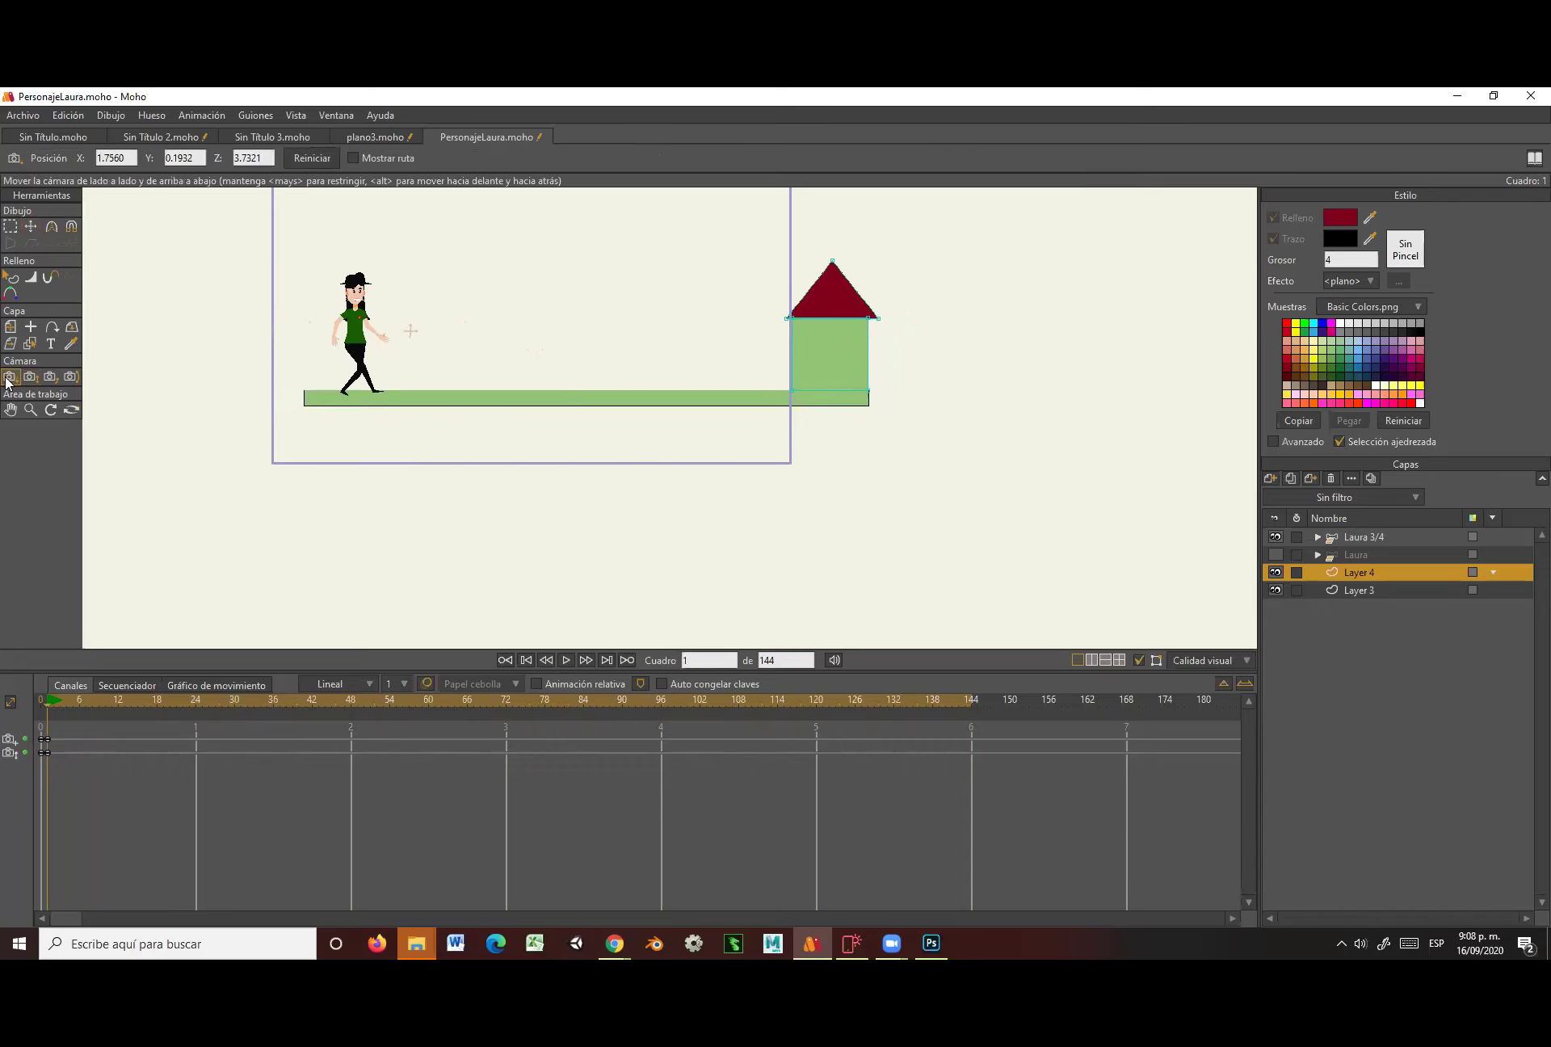
pyautogui.moveTo(677, 377); pyautogui.dragTo(571, 445)
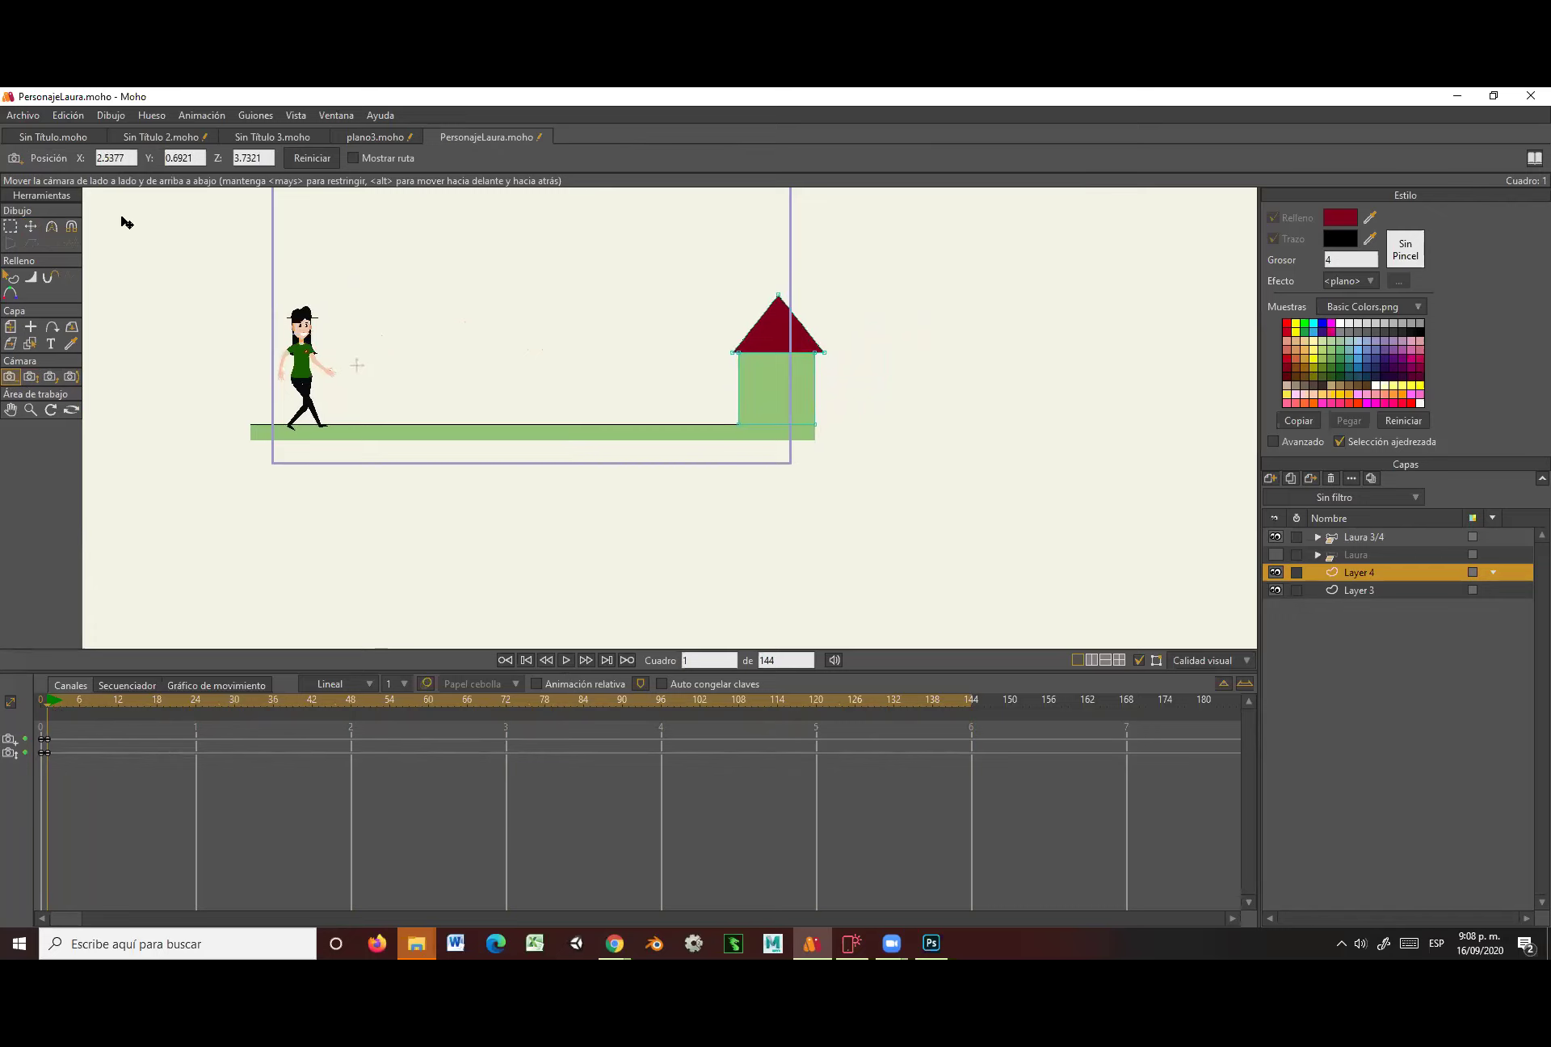
pyautogui.click(566, 660)
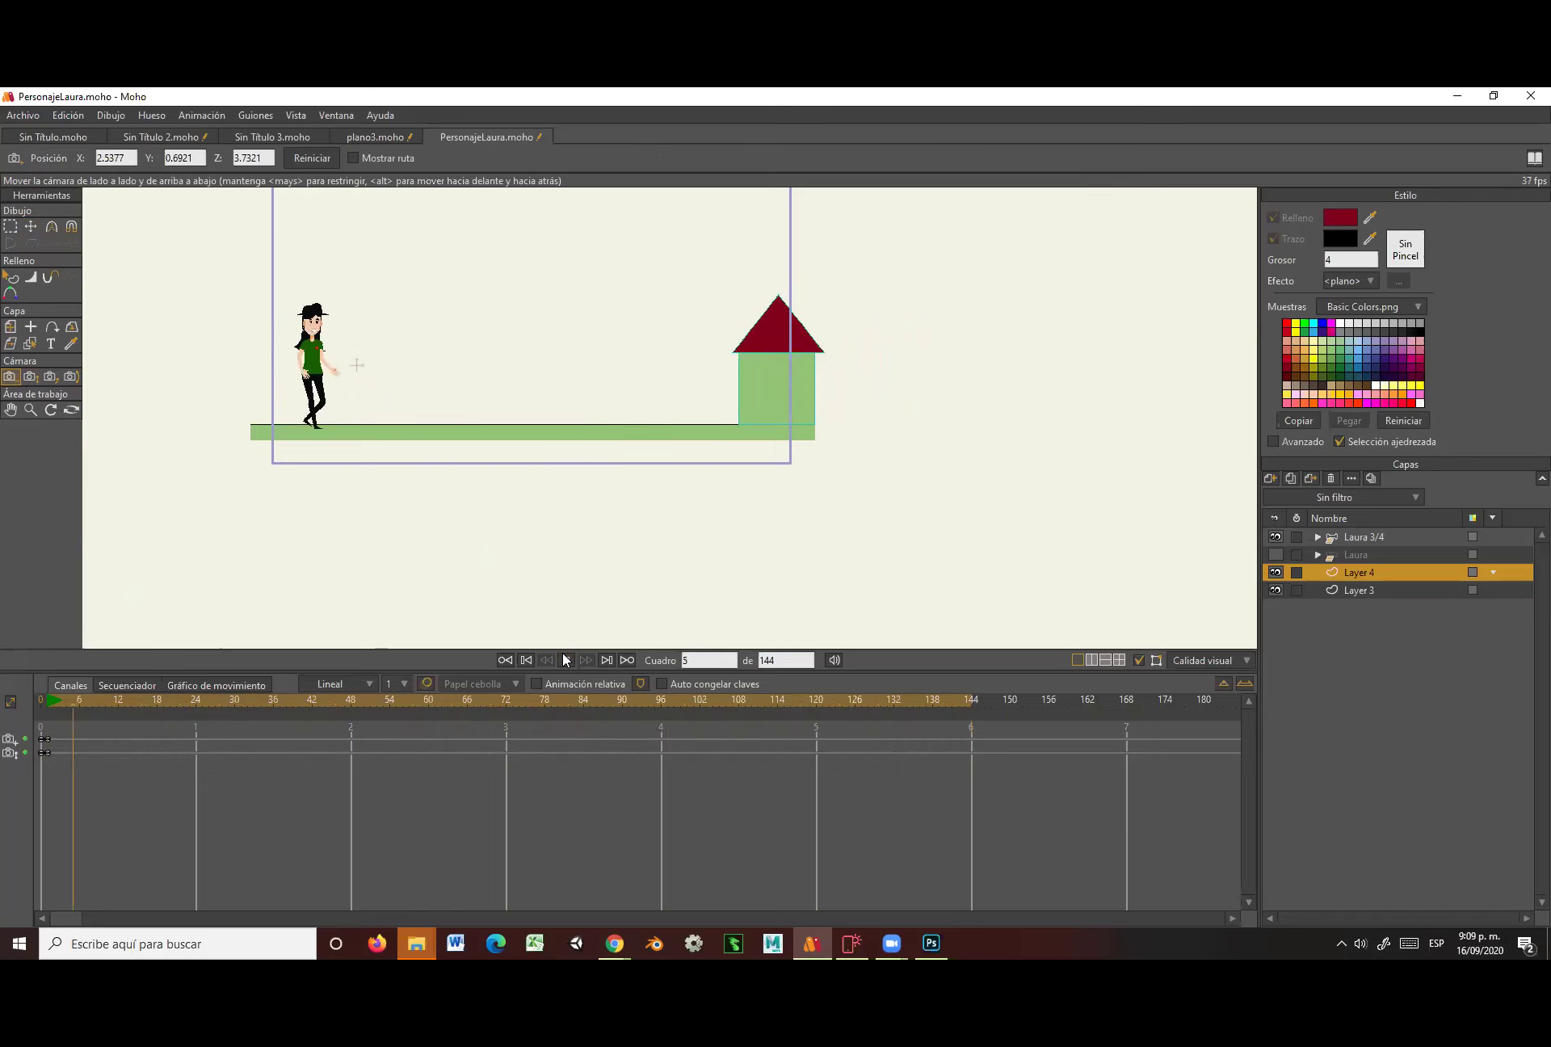
# Stop the playback, undo the last camera move, and reposition the camera at frame 1 to about X 2.29, Y 0.63.
pyautogui.click(565, 660)
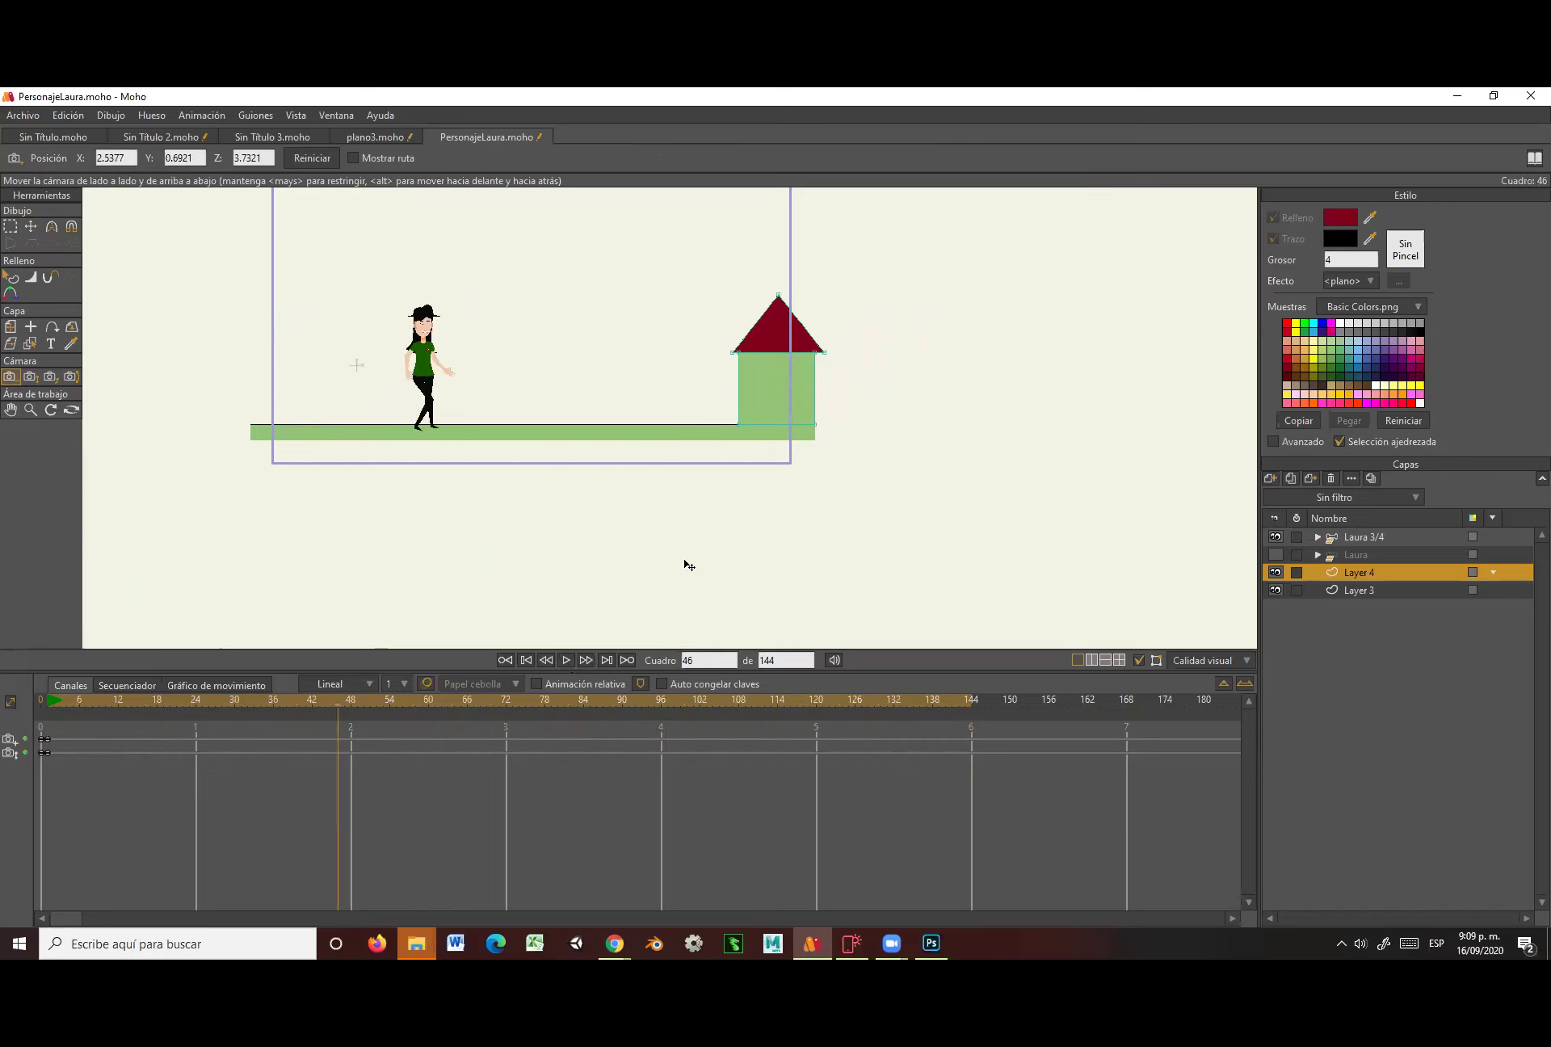
pyautogui.moveTo(689, 566); pyautogui.dragTo(689, 565)
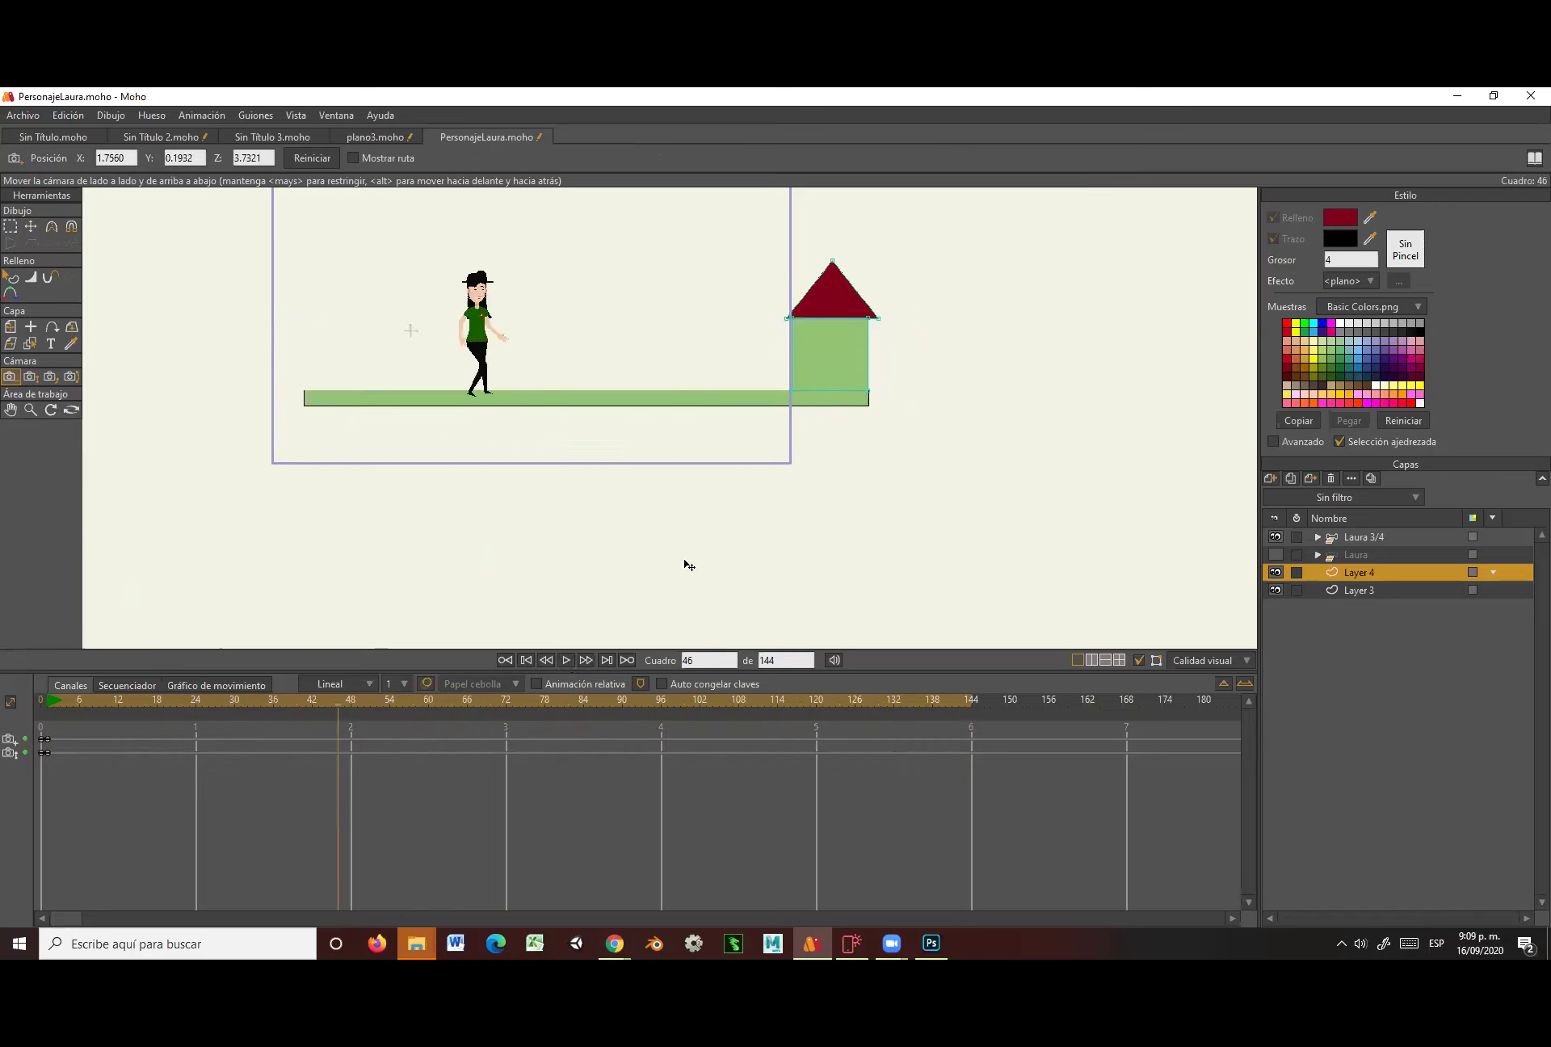
pyautogui.moveTo(83, 700); pyautogui.dragTo(47, 710)
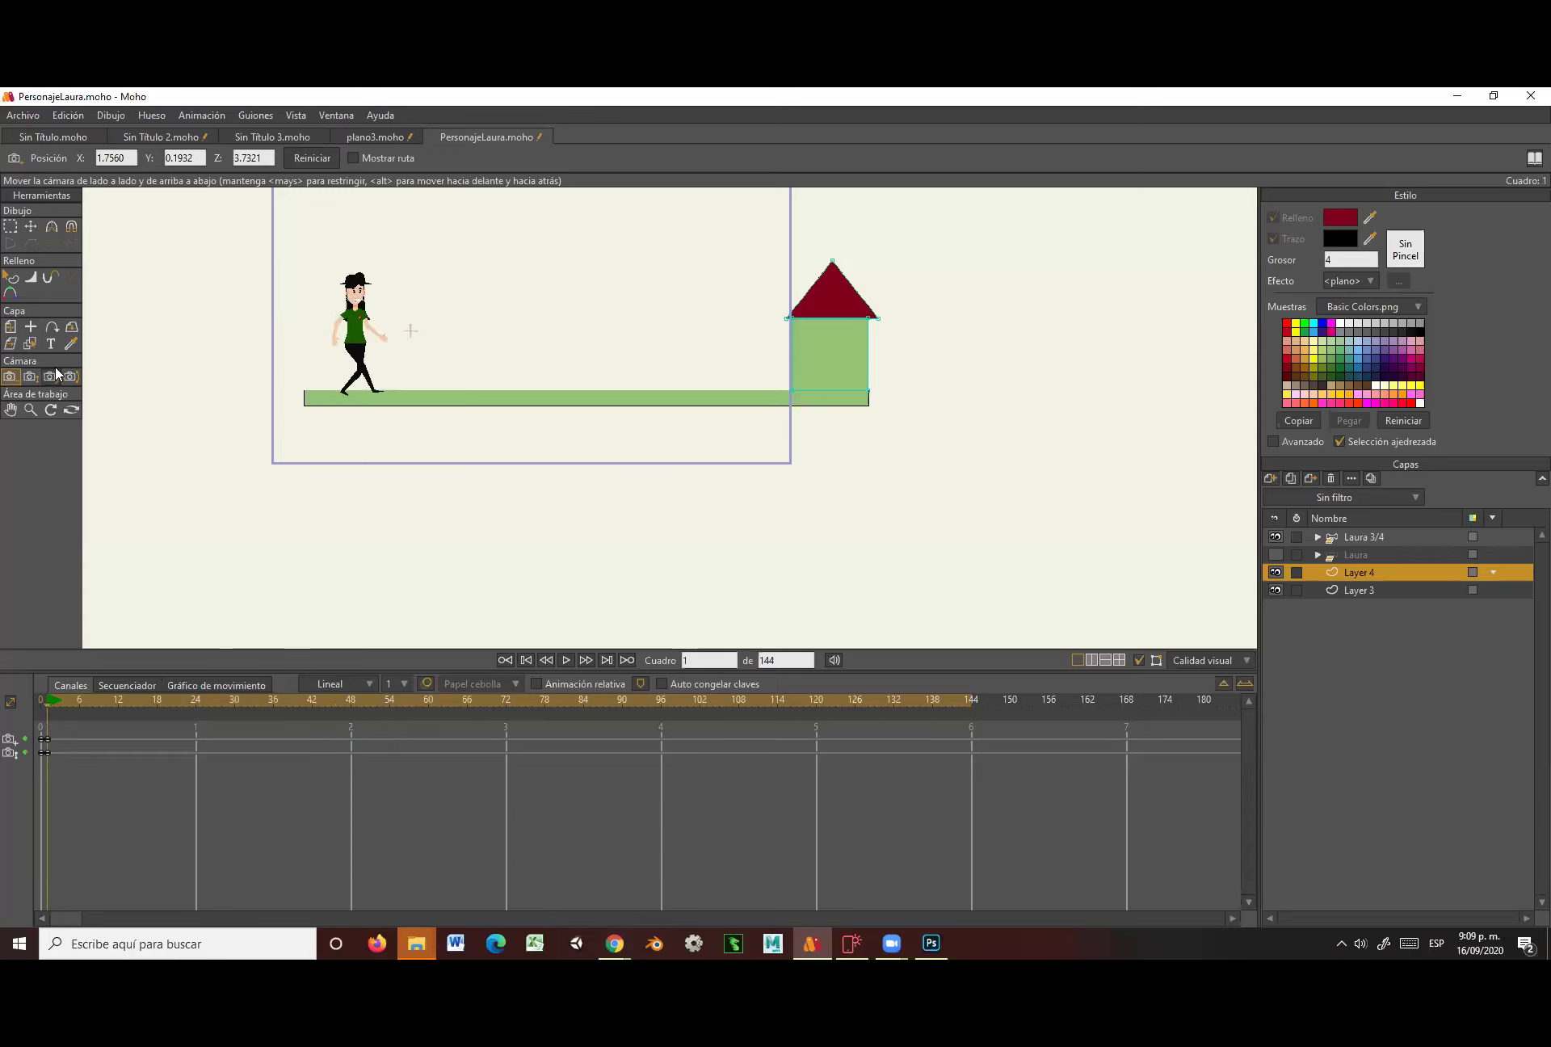
pyautogui.click(30, 376)
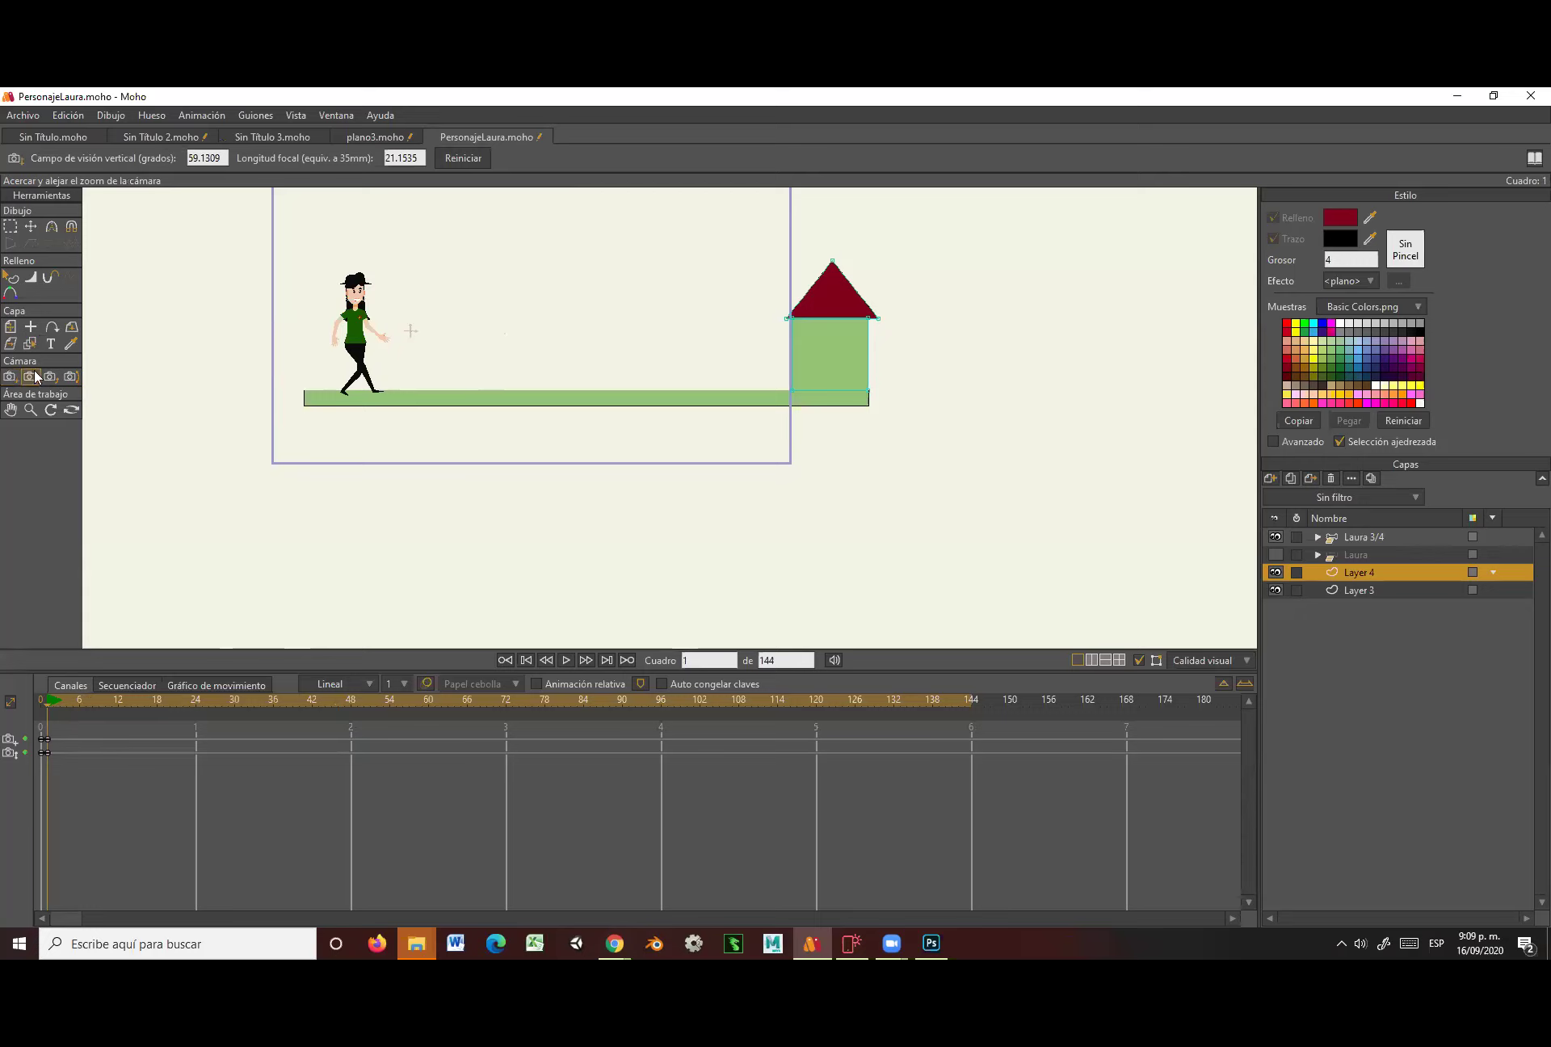
pyautogui.click(11, 378)
pyautogui.moveTo(596, 353); pyautogui.dragTo(521, 422)
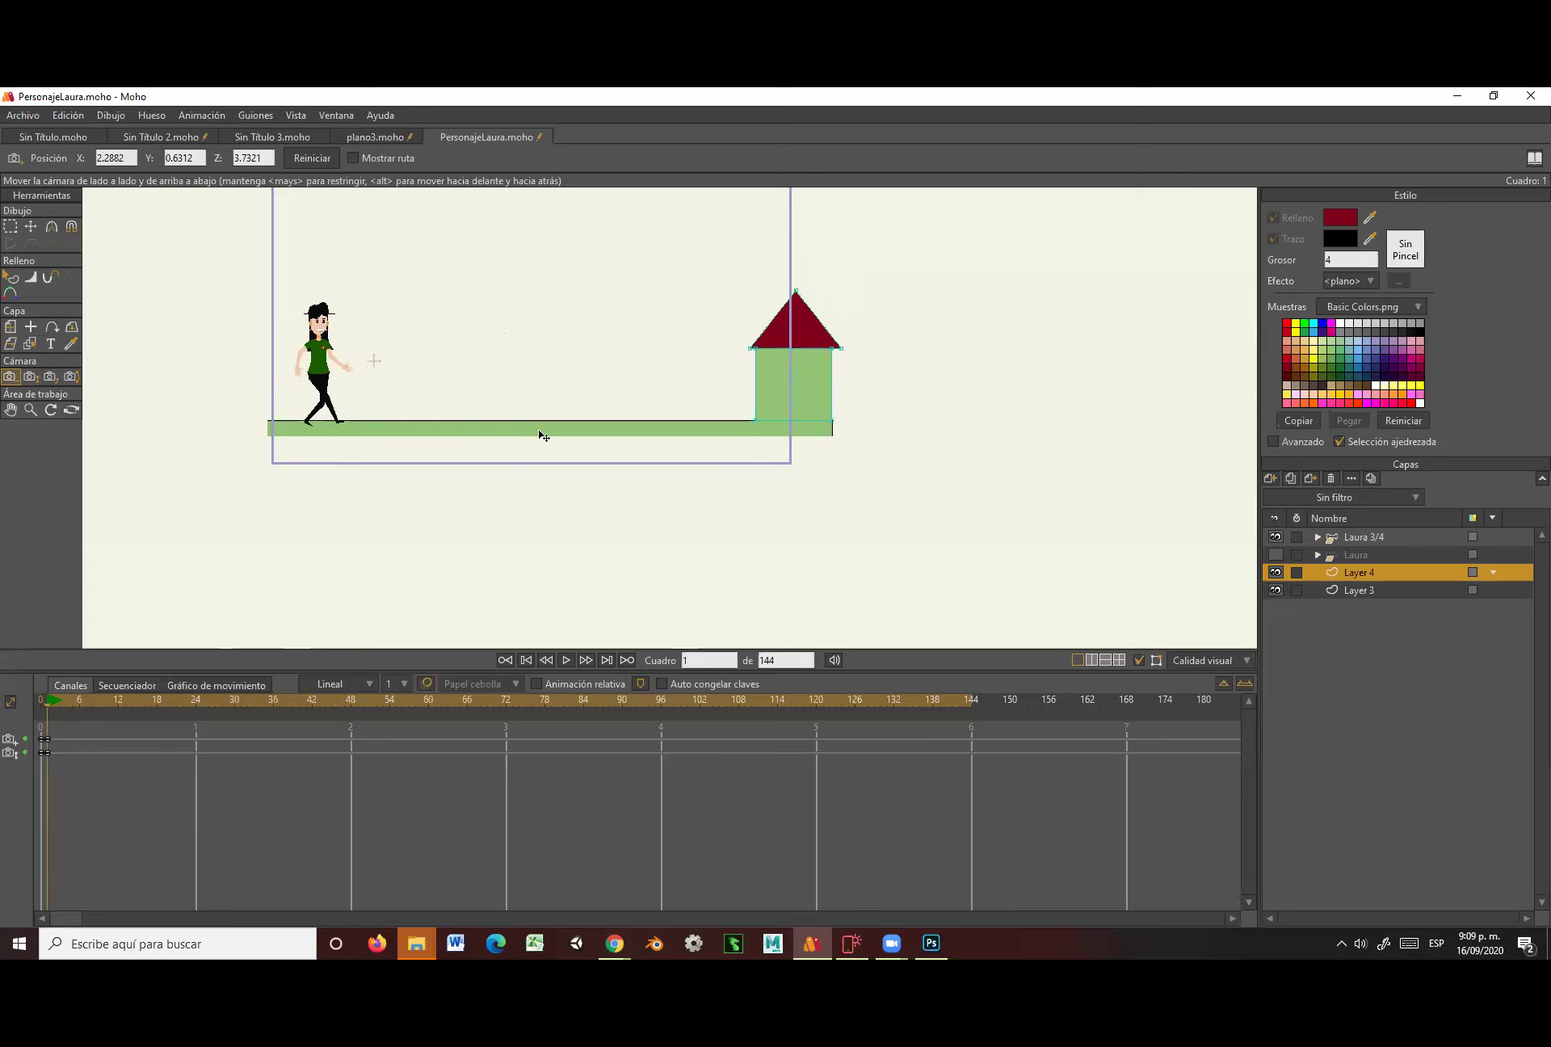
# Scrub through the walk to frame 144, and key the camera zoom at frame 48 with a field of view of about 59.0 degrees.
pyautogui.moveTo(45, 701); pyautogui.dragTo(972, 711)
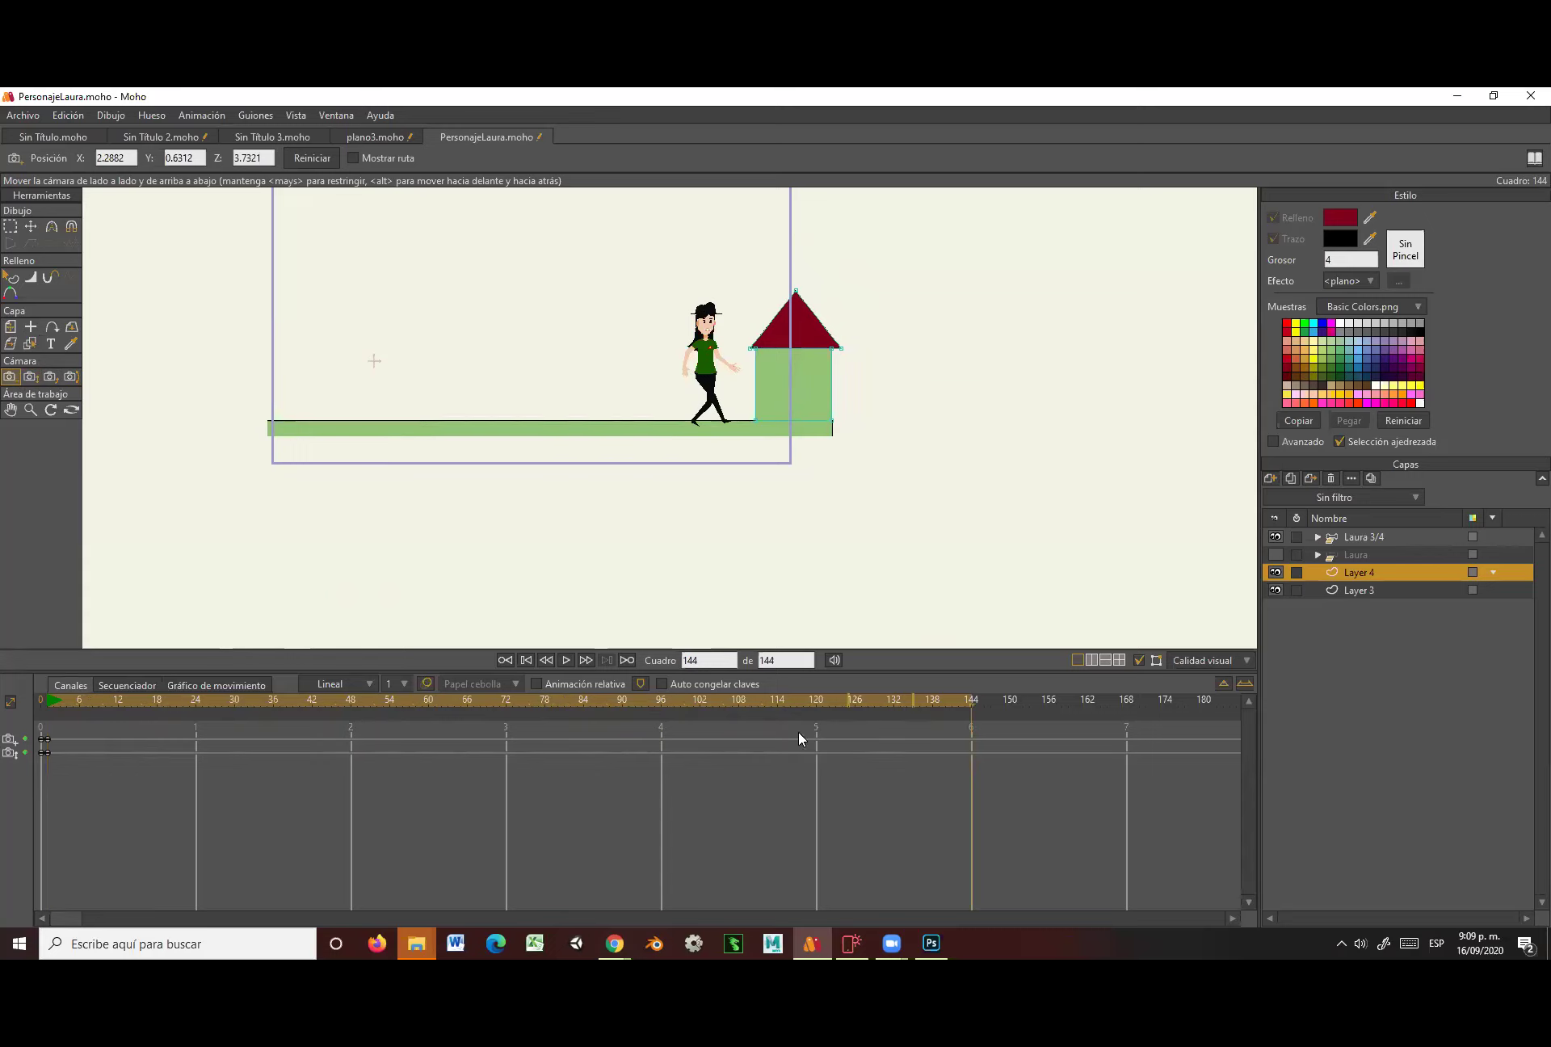
pyautogui.moveTo(688, 700); pyautogui.dragTo(352, 735)
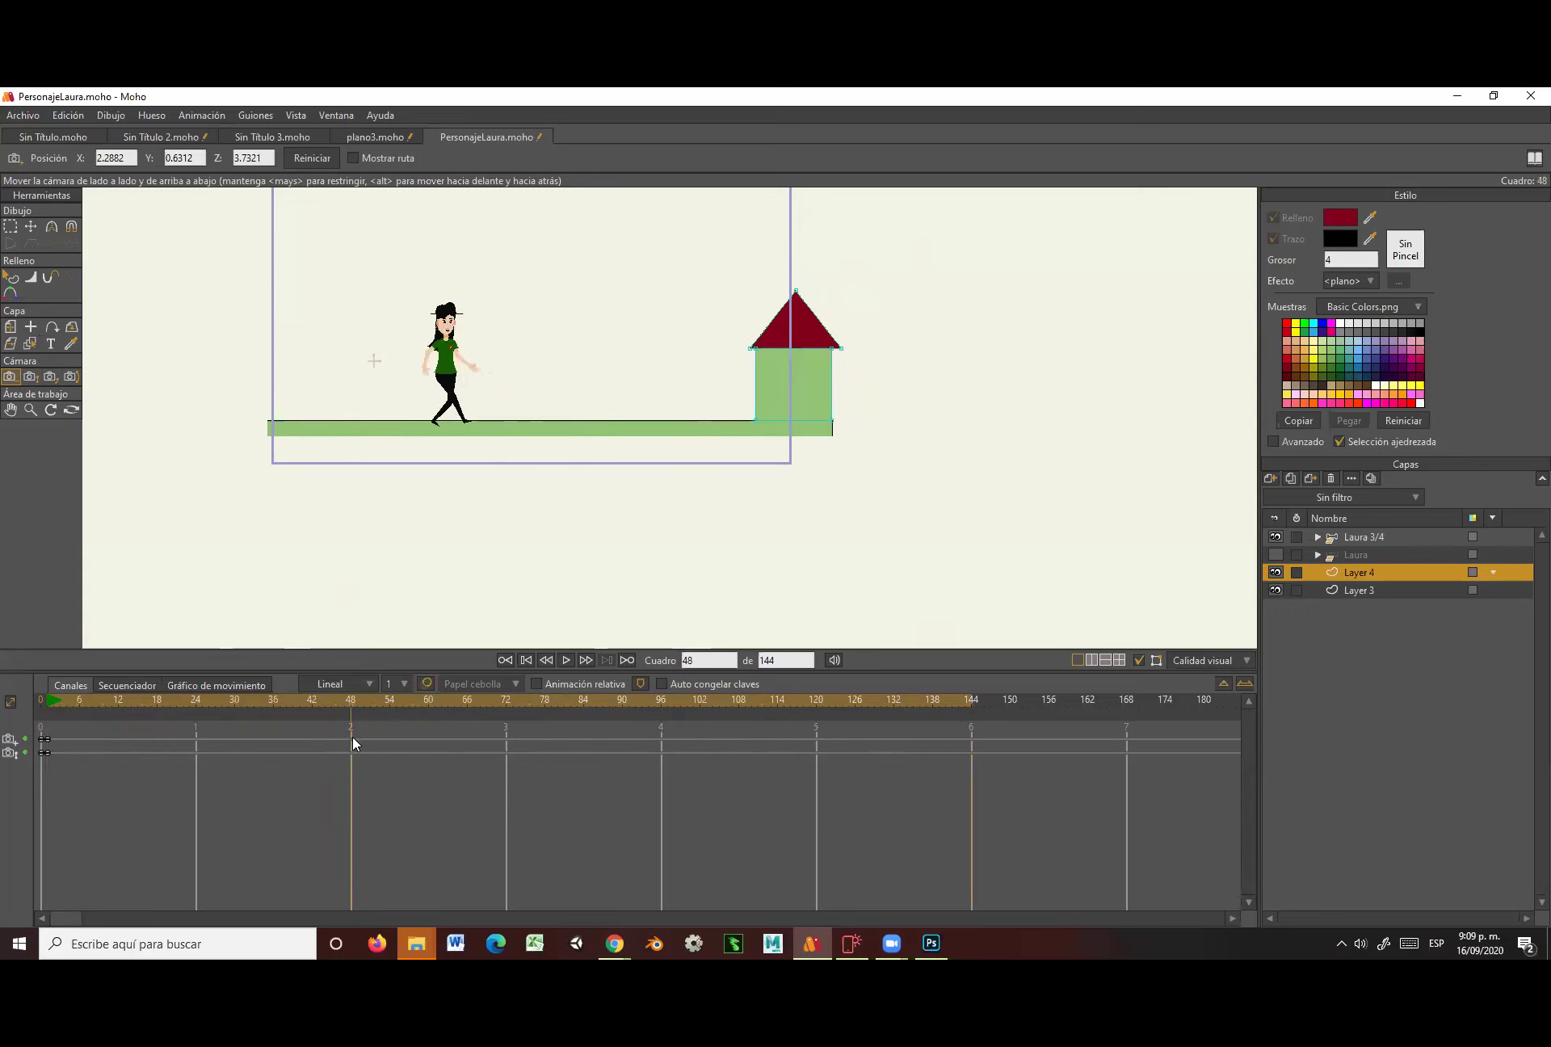
pyautogui.click(29, 377)
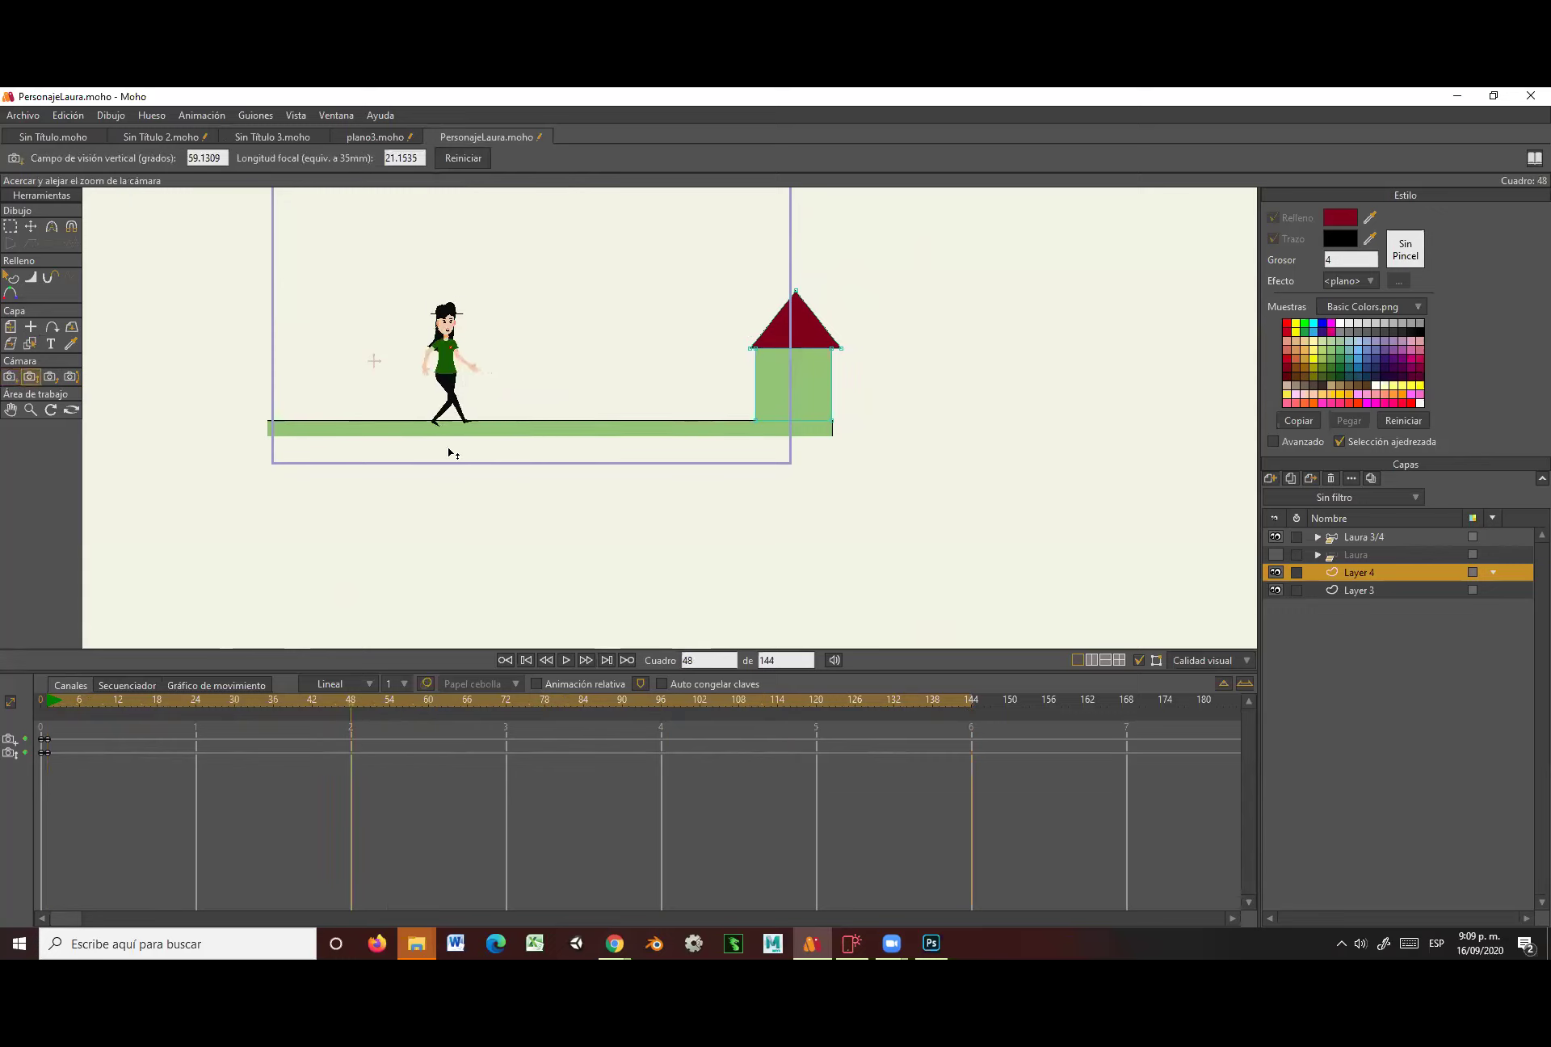
pyautogui.moveTo(464, 471); pyautogui.dragTo(466, 471)
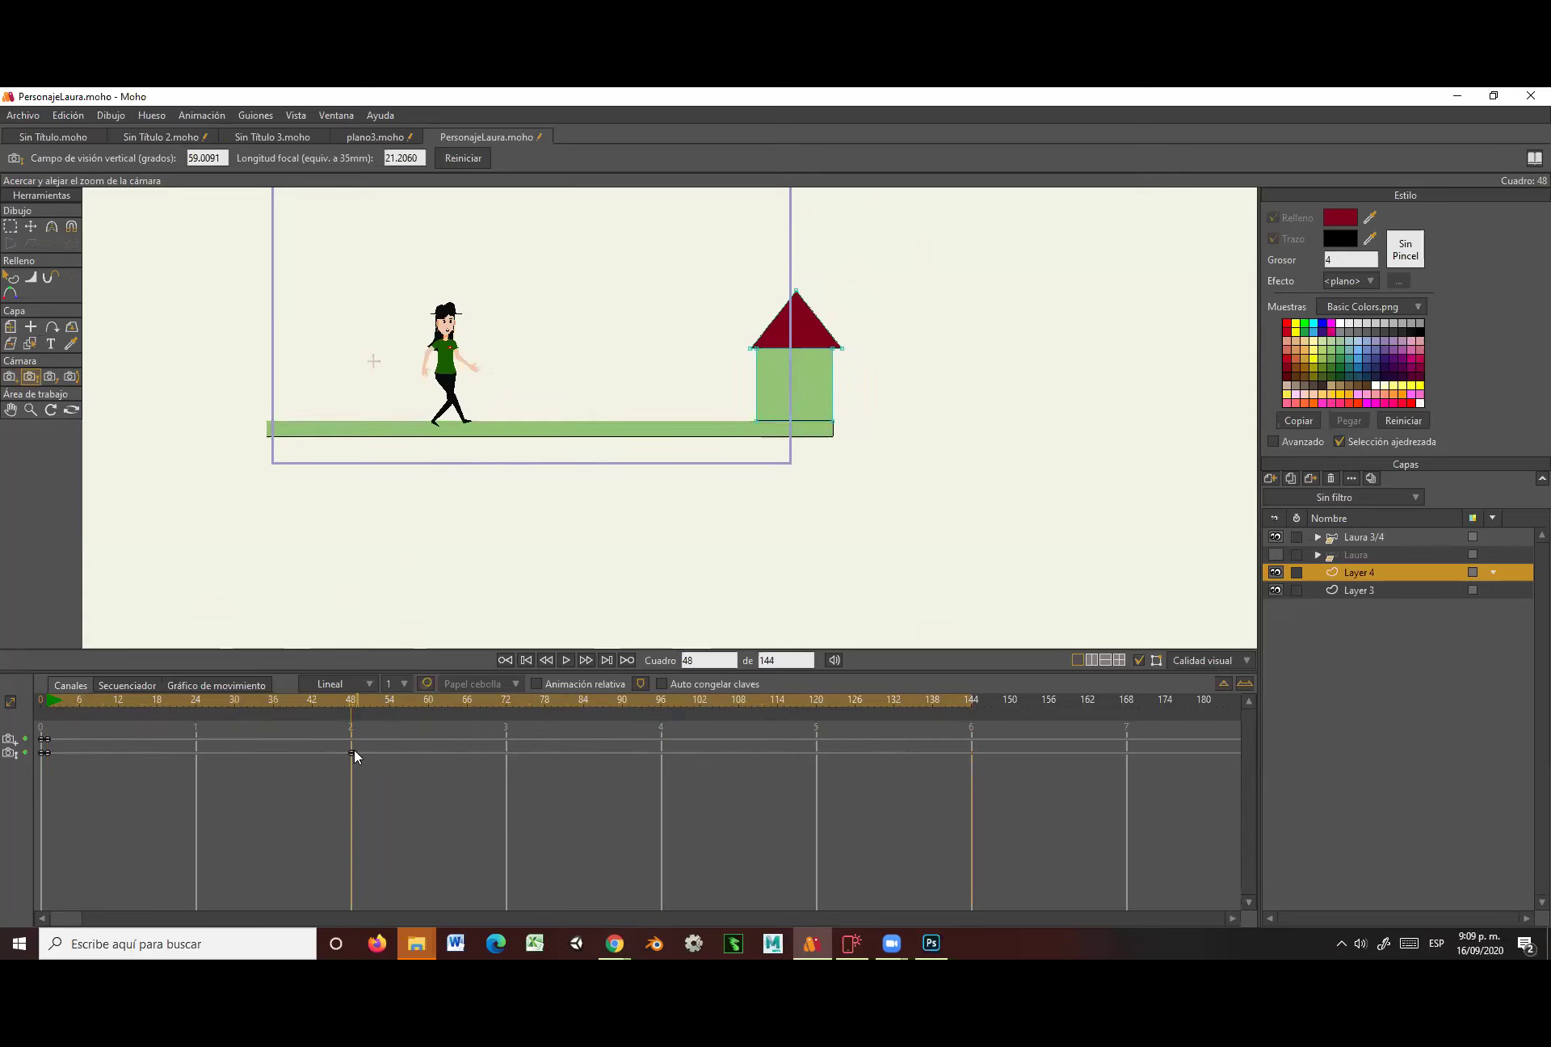
# At frame 144, zoom the camera in to about 39.2 degrees and move it to about X 4.65, Y 0.37, framing Laura and the house.
pyautogui.moveTo(350, 698); pyautogui.dragTo(971, 716)
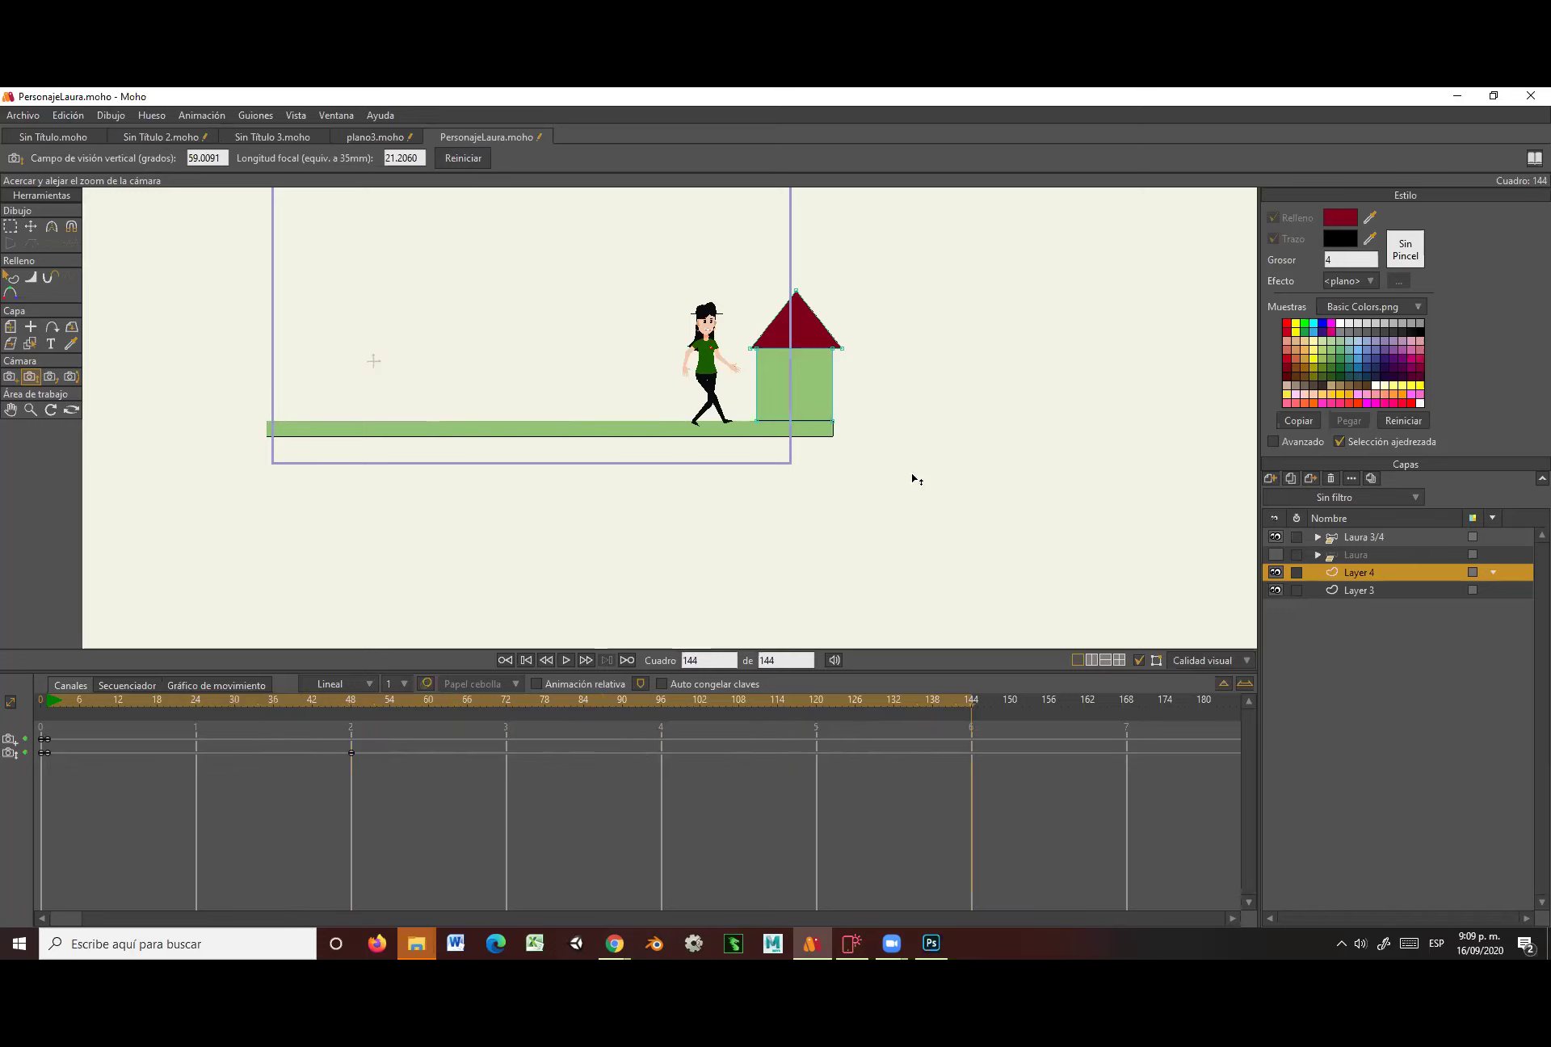
pyautogui.moveTo(913, 368); pyautogui.dragTo(956, 503)
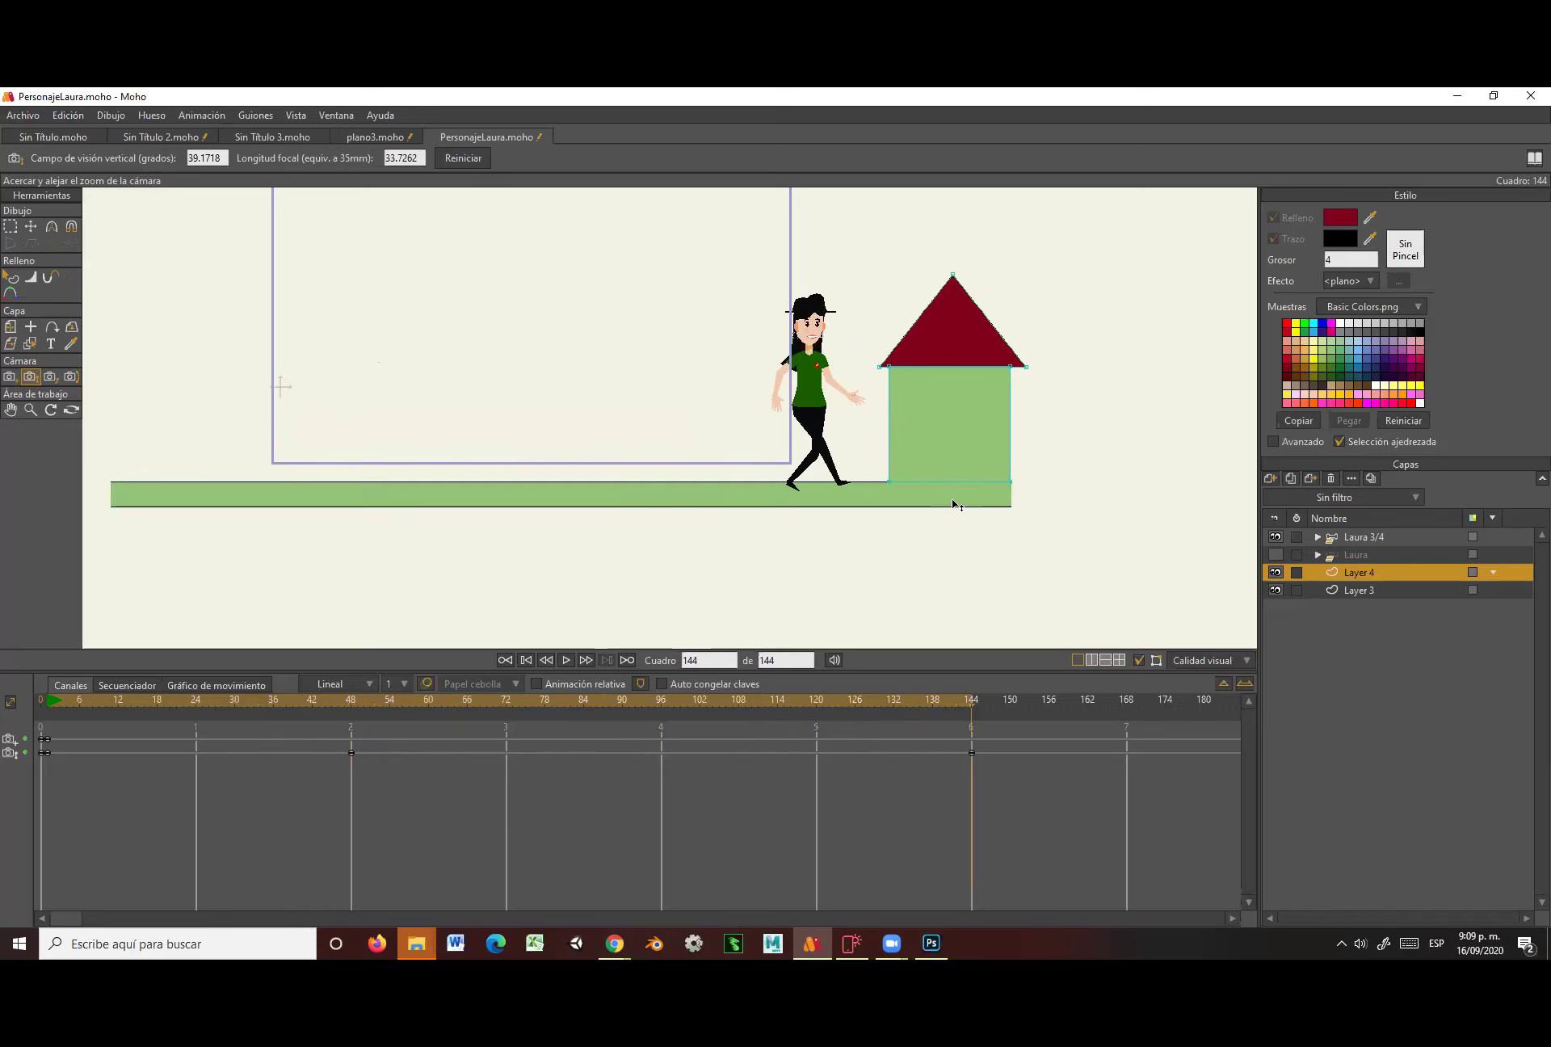
pyautogui.click(10, 378)
pyautogui.moveTo(617, 364); pyautogui.dragTo(299, 338)
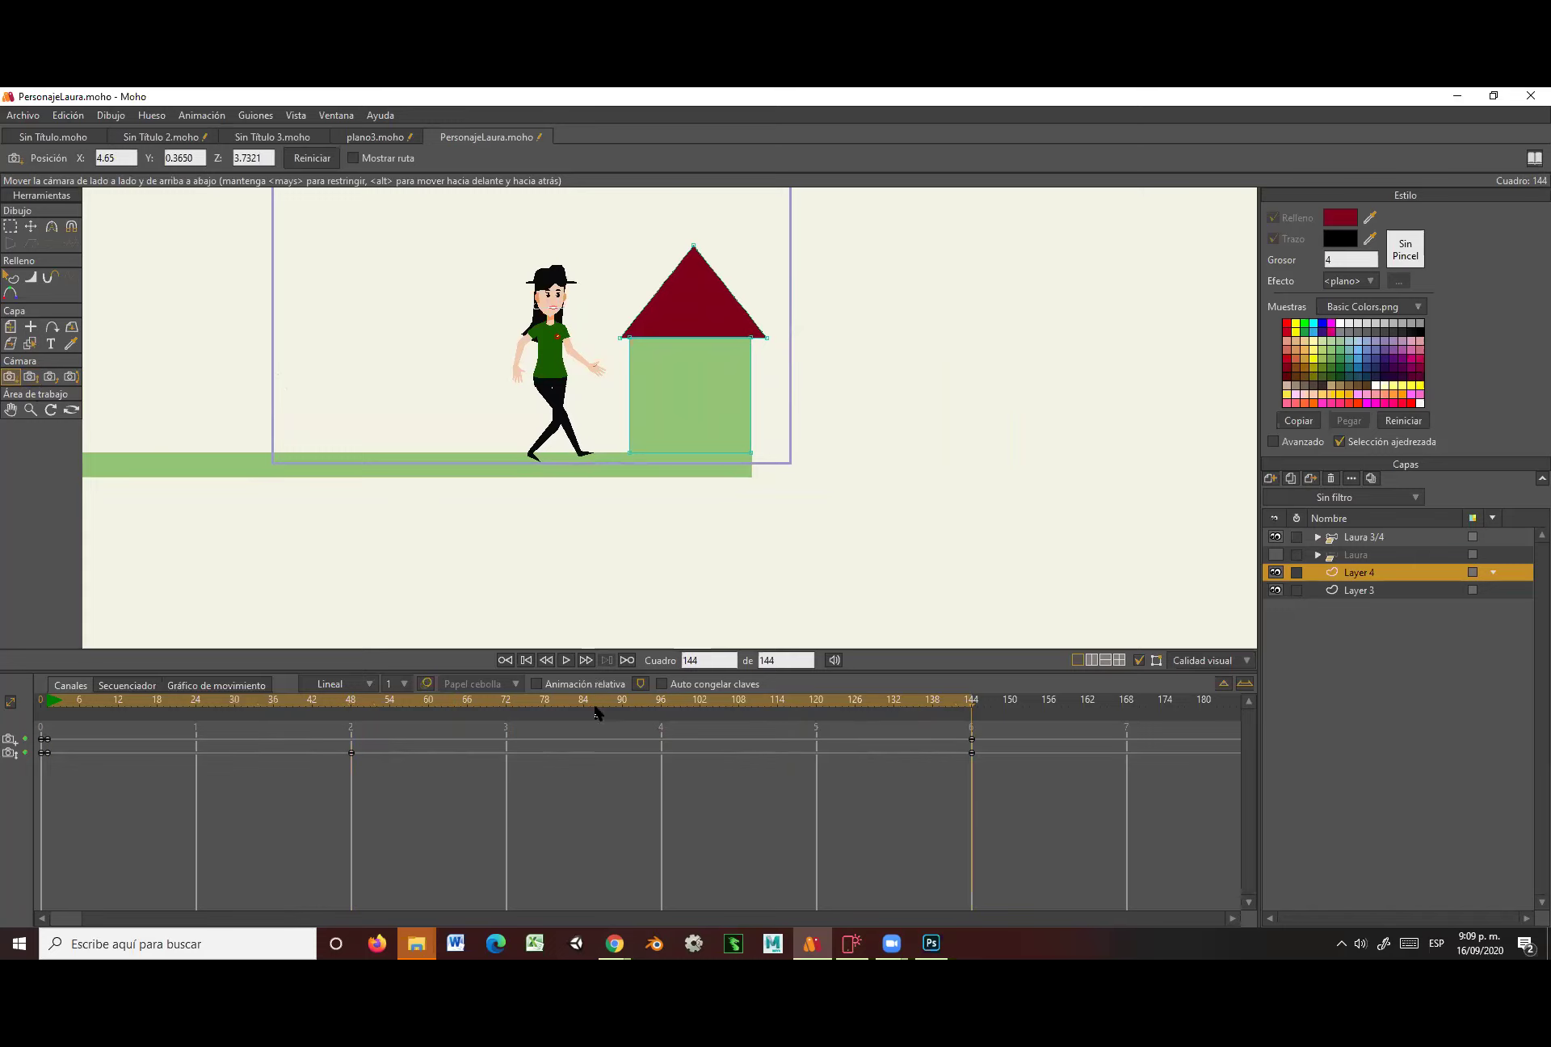
# Scrub back to frame 1 and play back the walk to check the animated camera zoom and movement.
pyautogui.moveTo(977, 710); pyautogui.dragTo(45, 716)
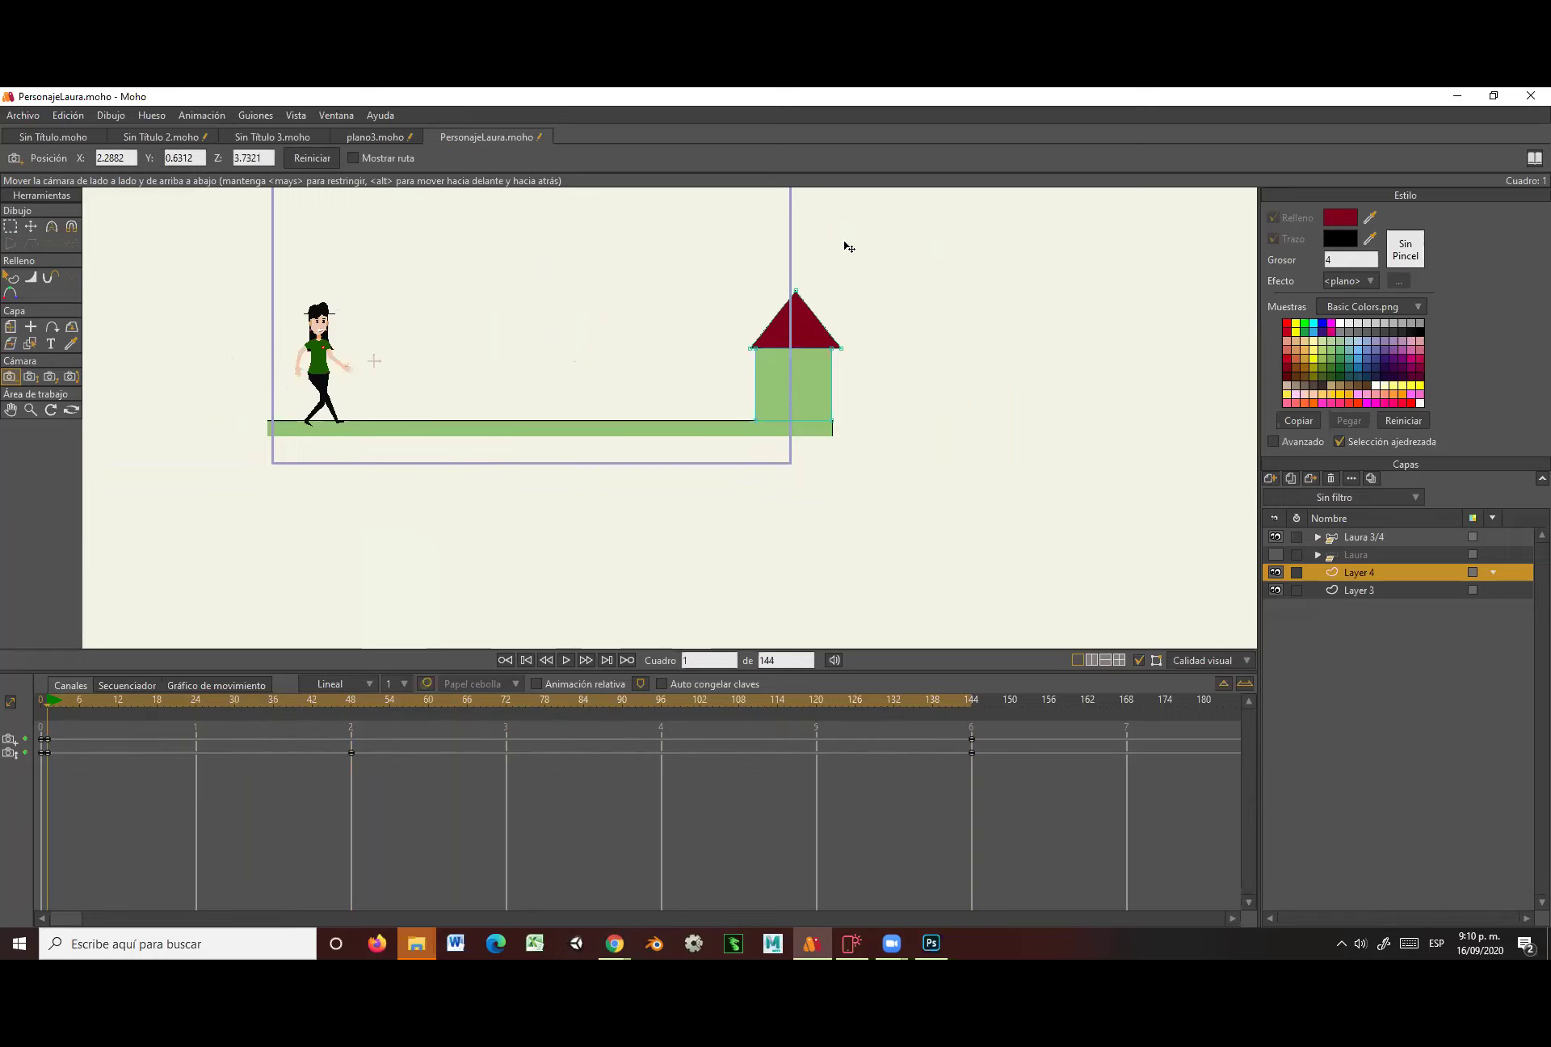
pyautogui.click(568, 661)
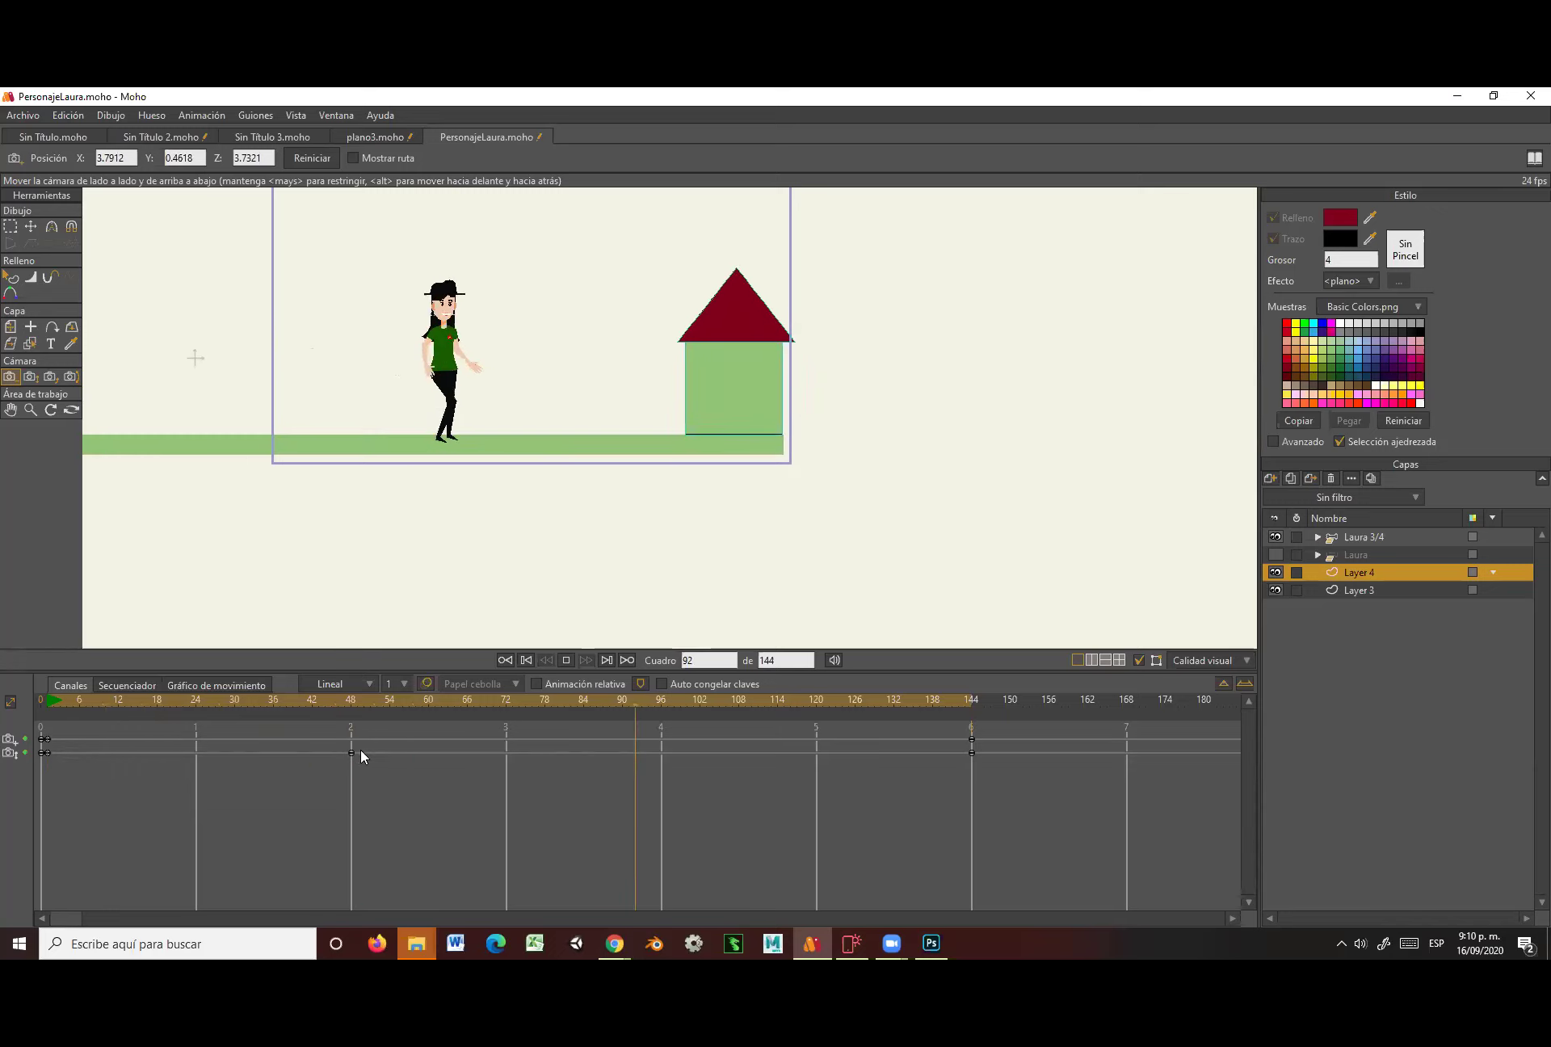
pyautogui.click(567, 660)
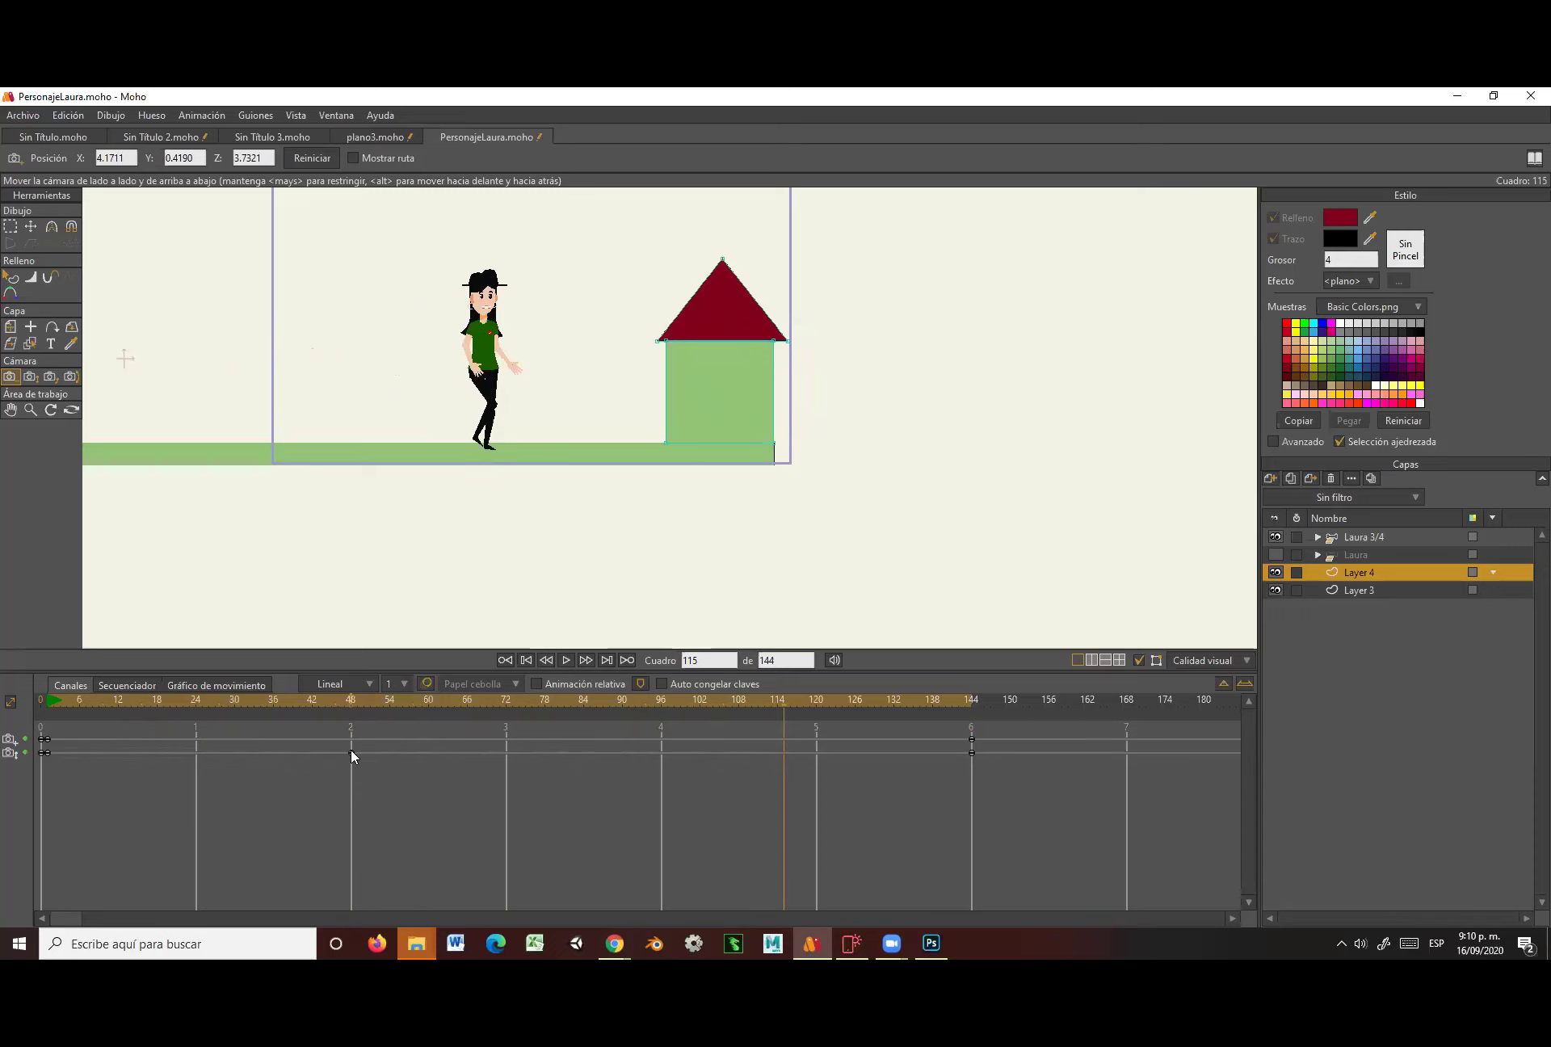
# Move the camera zoom keyframe from frame 48 to frame 1, and play back the walk from frame 1.
pyautogui.moveTo(350, 752); pyautogui.dragTo(49, 773)
pyautogui.moveTo(71, 703); pyautogui.dragTo(46, 704)
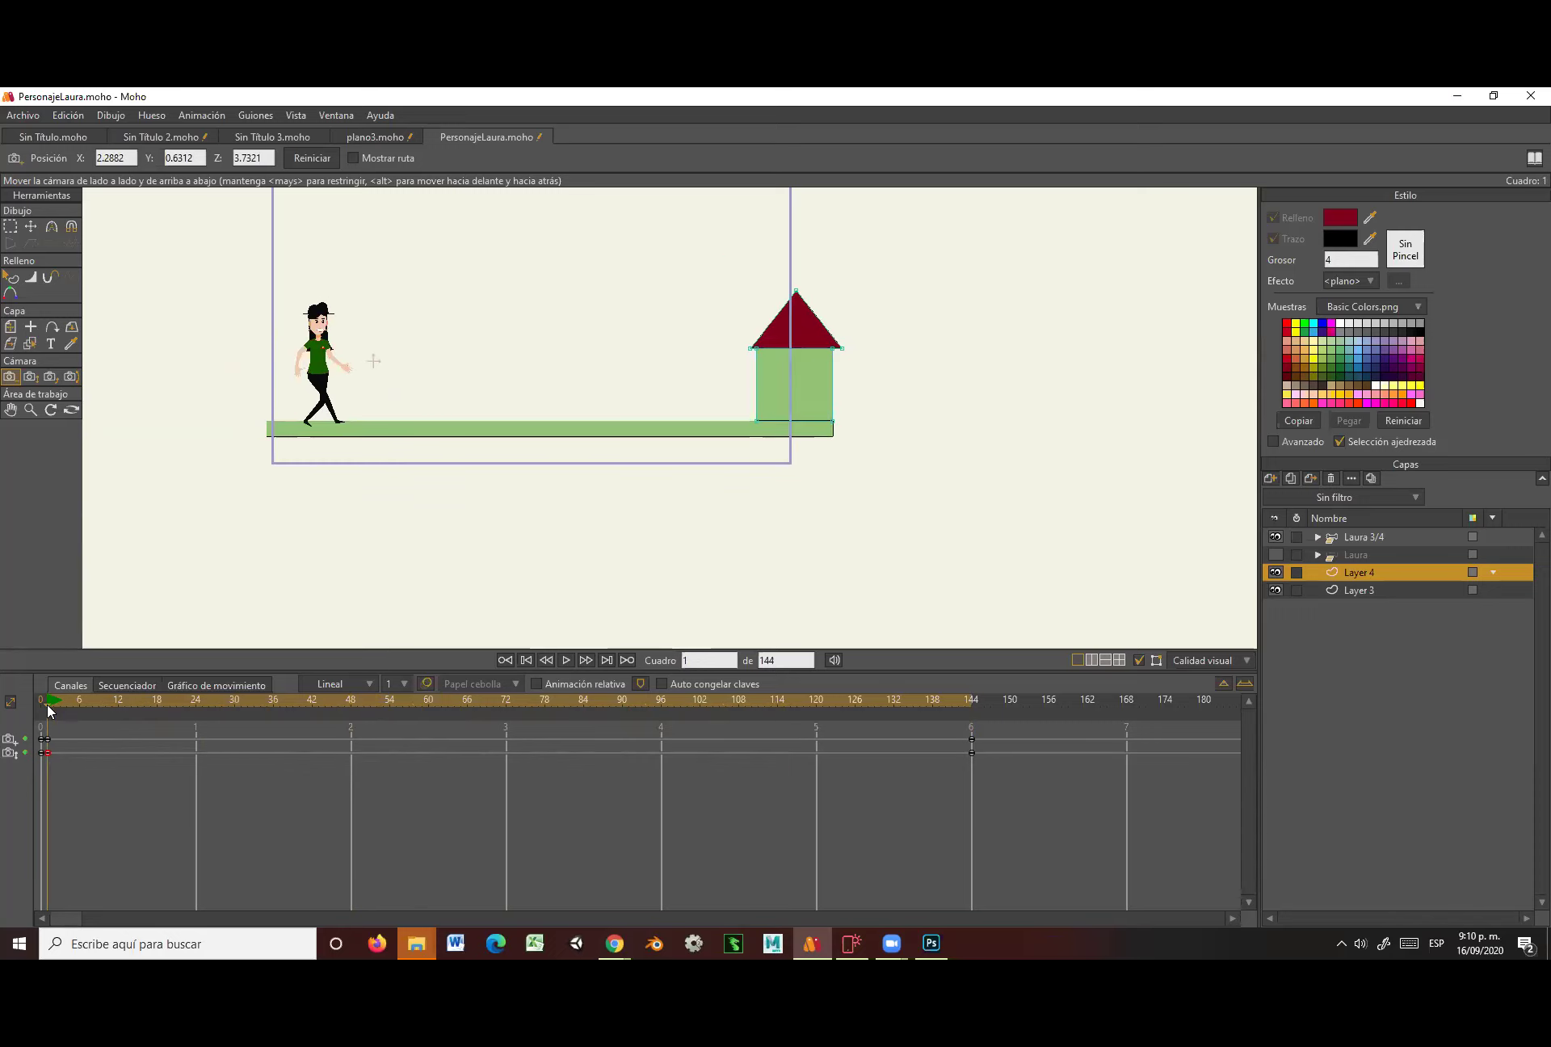
pyautogui.click(567, 659)
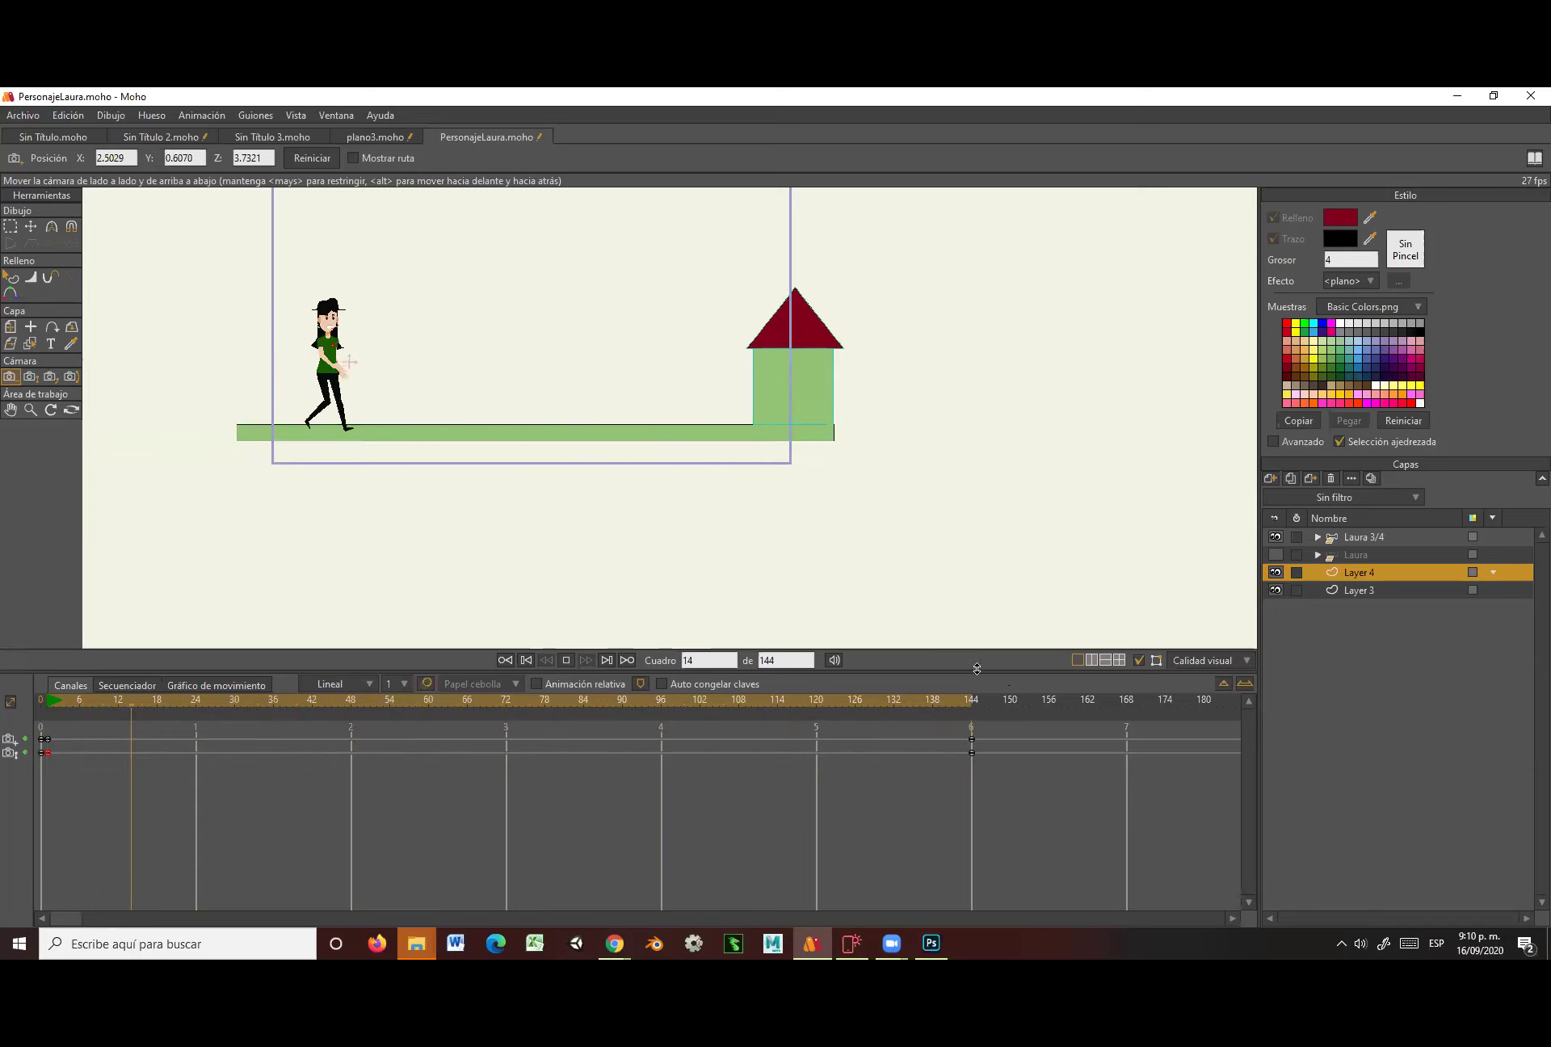
pyautogui.click(568, 660)
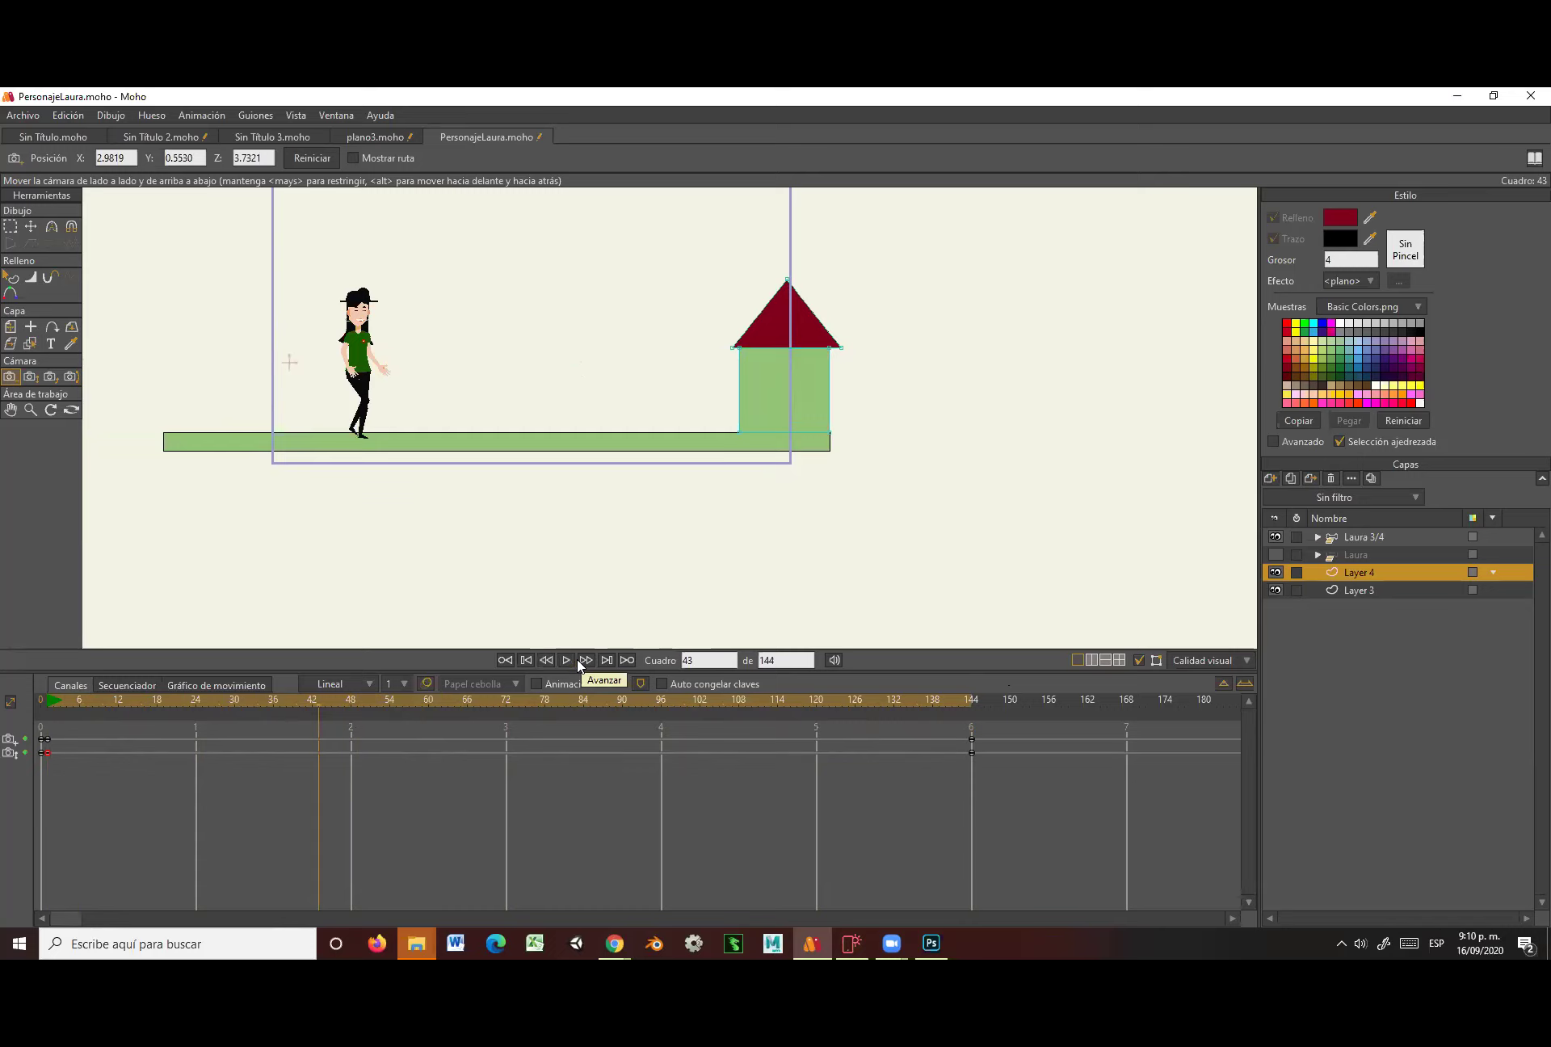